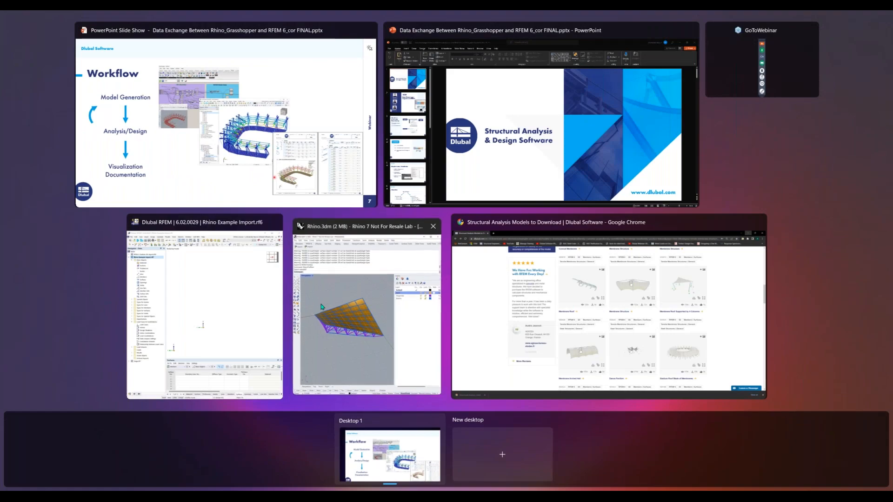
Switch from the slide show to the Rhino and RFEM windows shown side by side.
key("super+Tab")
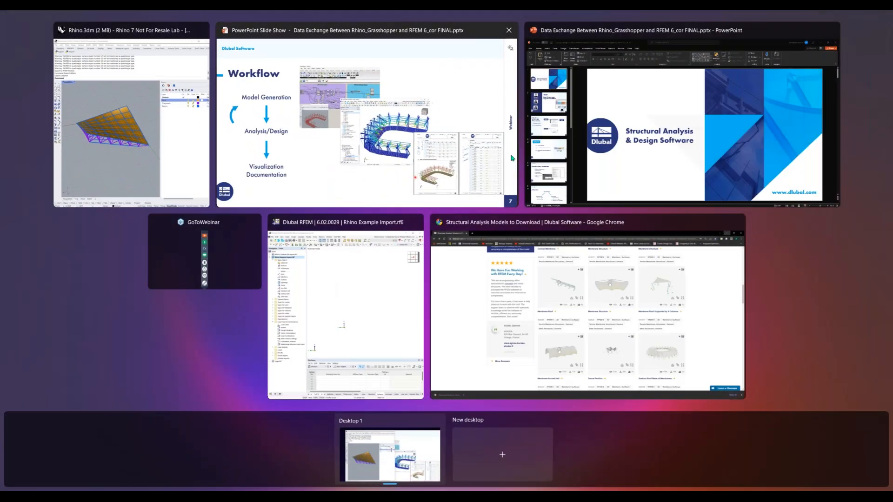
left_click(354, 299)
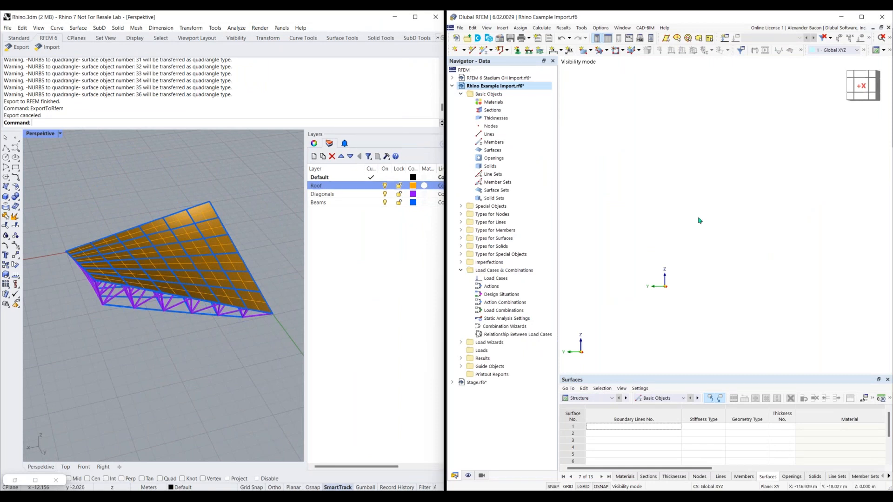
Examine the object description of the roof truss's lower chord beam surface in Rhino.
right_click_drag(190, 344, 201, 284)
scroll(201, 284, "up", 2)
left_click(201, 284)
left_click(138, 308)
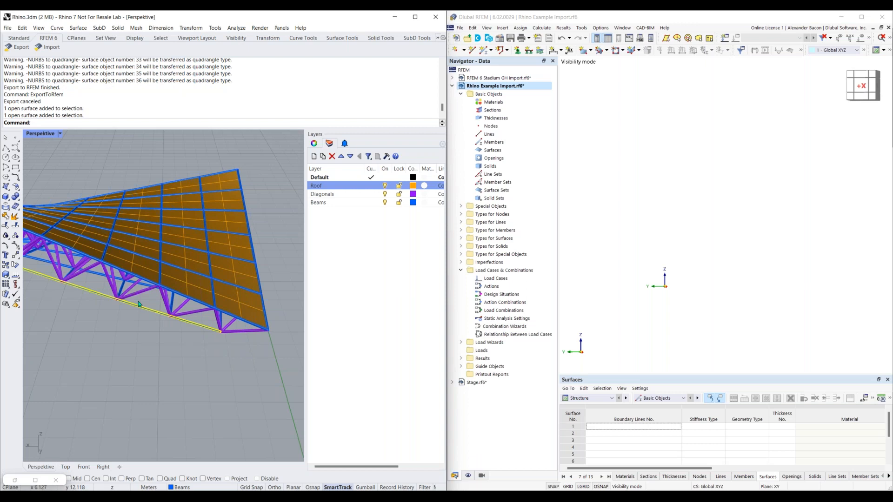
scroll(114, 305, "up", 2)
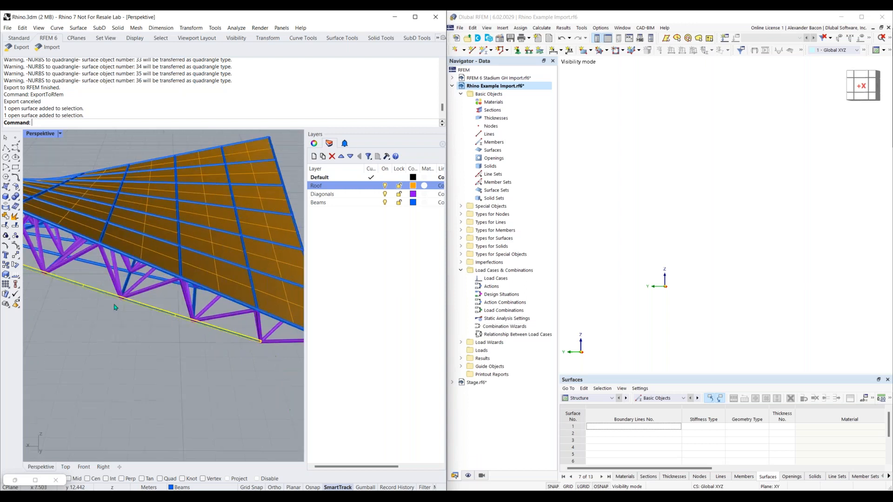
left_click(315, 144)
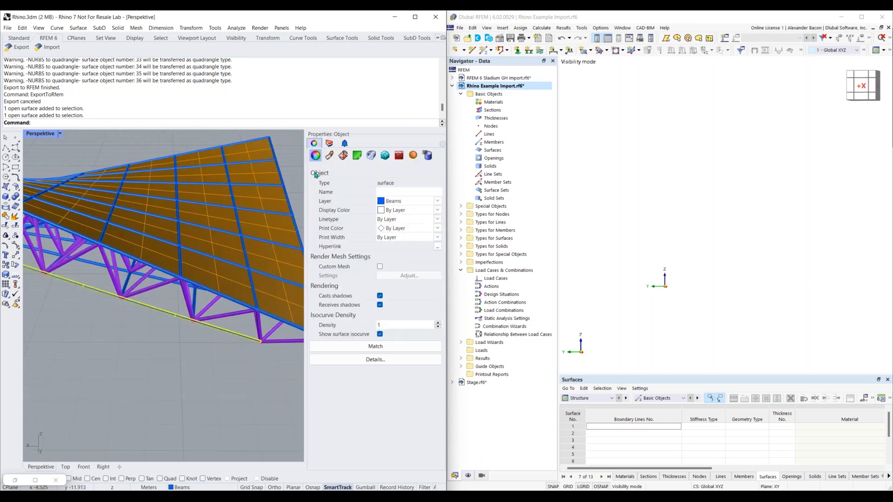
left_click(363, 360)
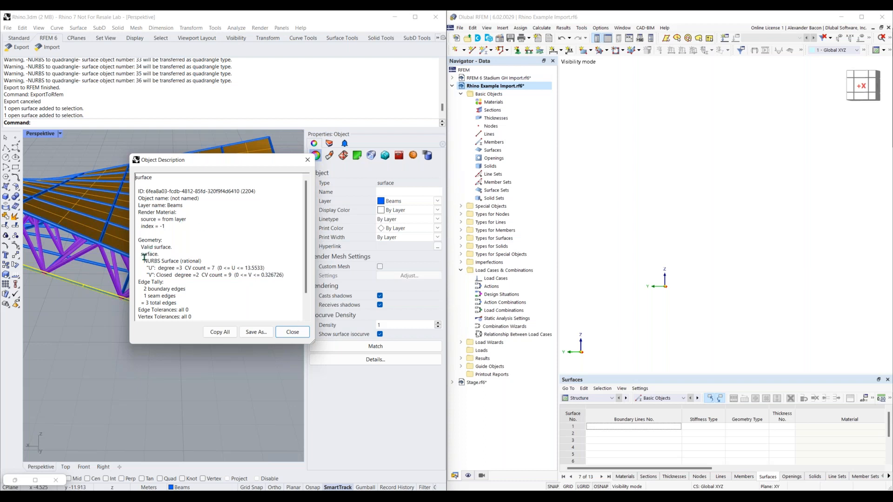
left_click_drag(144, 261, 203, 261)
left_click(292, 332)
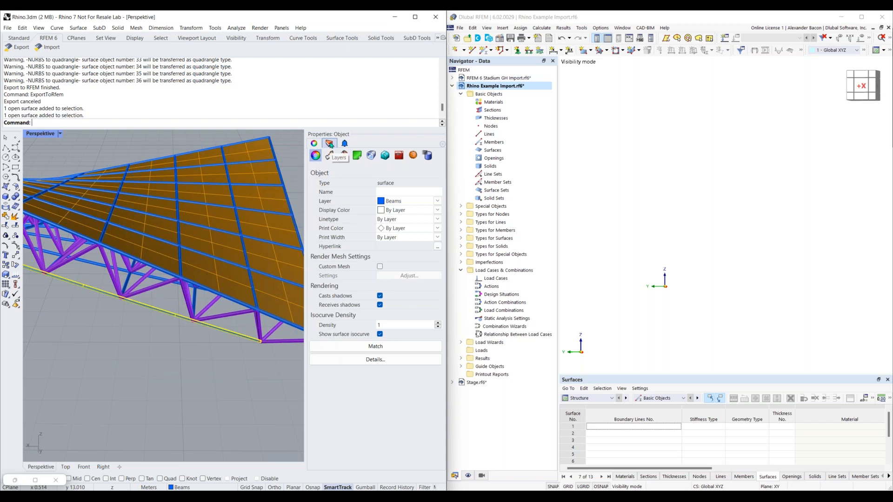
Check the layer assignment by briefly hiding and showing the Roof, Diagonals and Beams layers one after another.
left_click(330, 145)
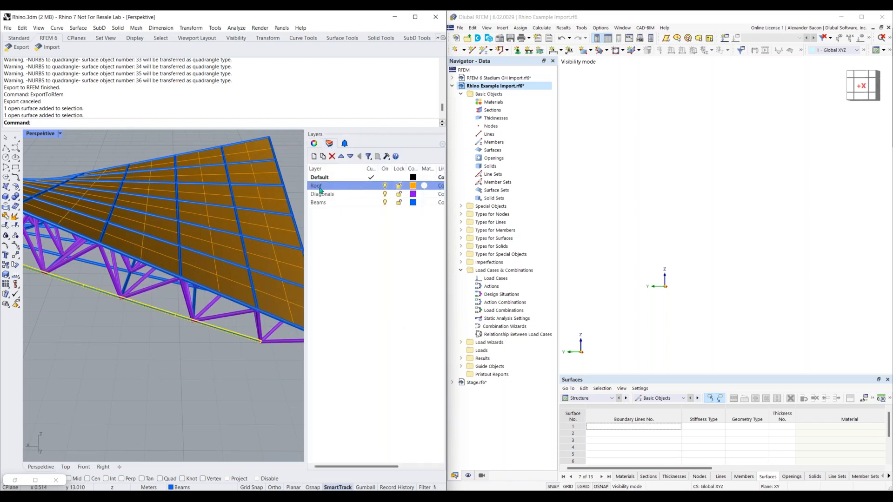
left_click(385, 186)
left_click(385, 186)
left_click(385, 194)
left_click(385, 194)
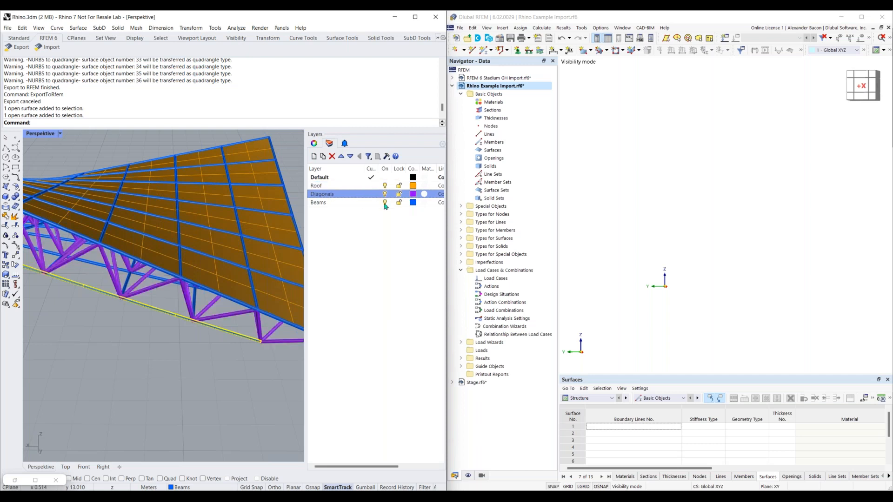
left_click(385, 202)
left_click(385, 203)
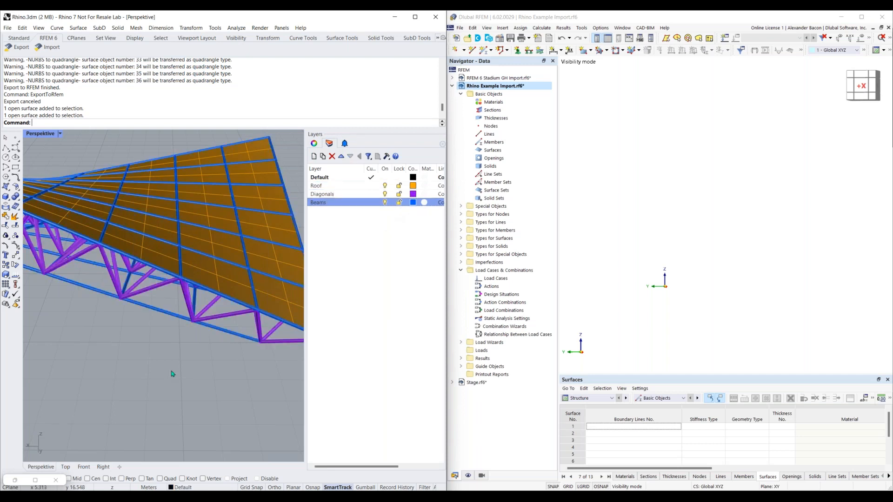
scroll(172, 374, "down", 3)
right_click_drag(173, 370, 203, 338)
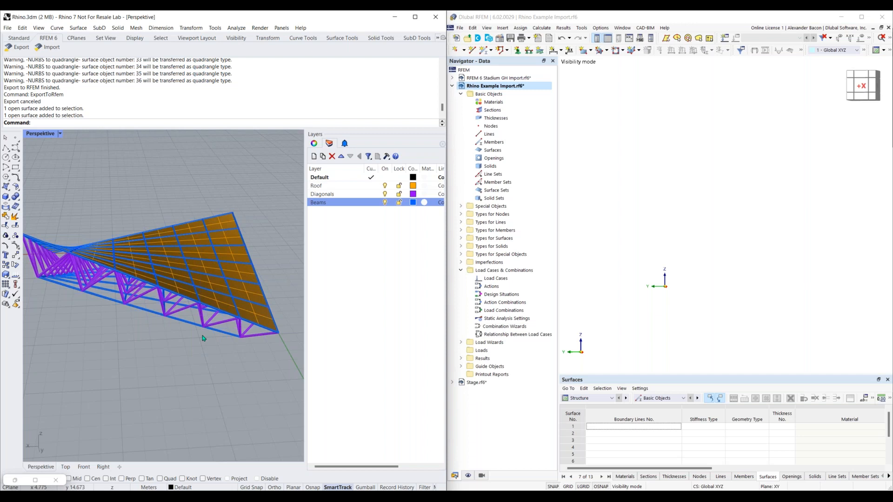
Set up an export to RFEM 6 in Overwrite mode, restricted to the Roof and Diagonals layers.
left_click(437, 37)
left_click(451, 57)
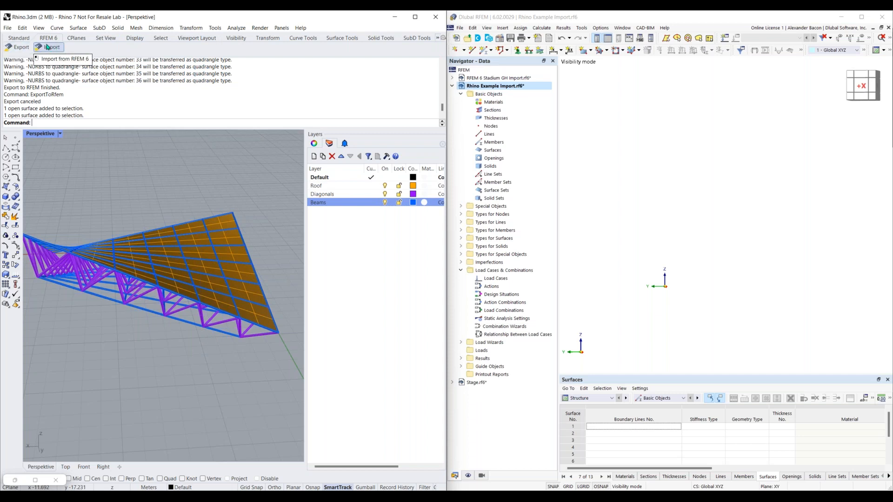
left_click(23, 47)
left_click_drag(294, 239, 282, 211)
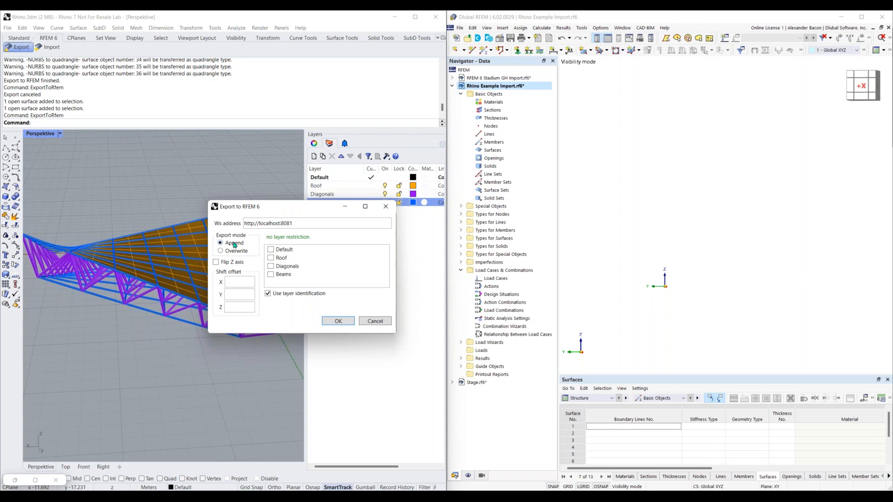
left_click(235, 252)
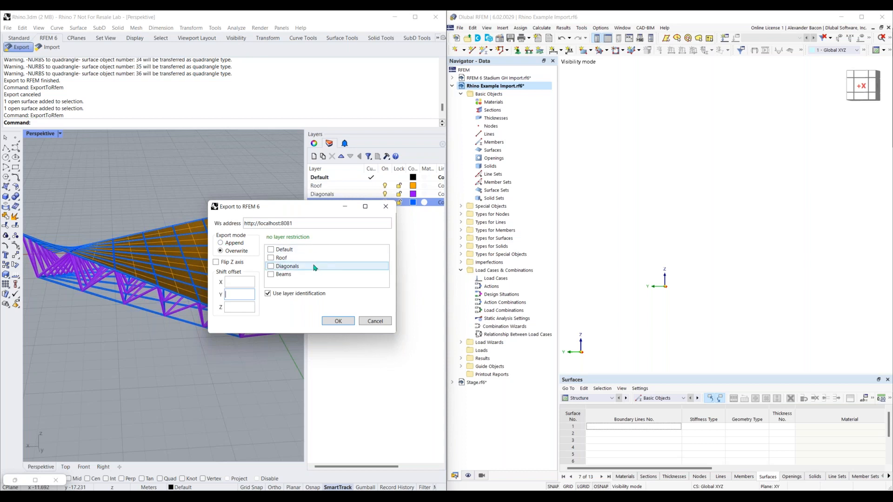
left_click(271, 258)
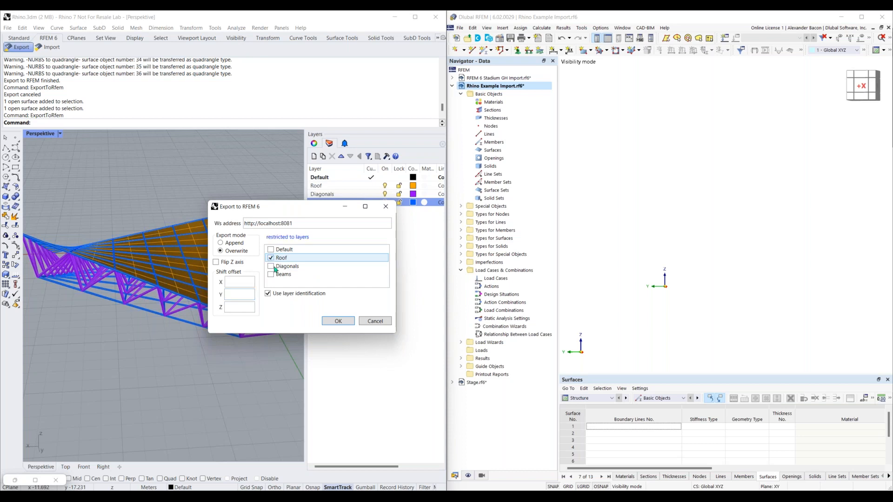
left_click(271, 266)
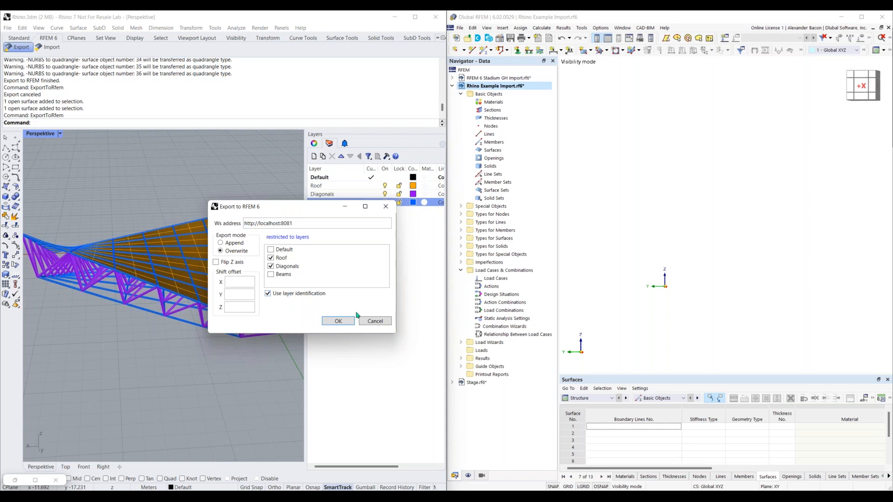
Check the WebService automatic server start setting in RFEM's program options, leaving the options unchanged.
left_click(600, 28)
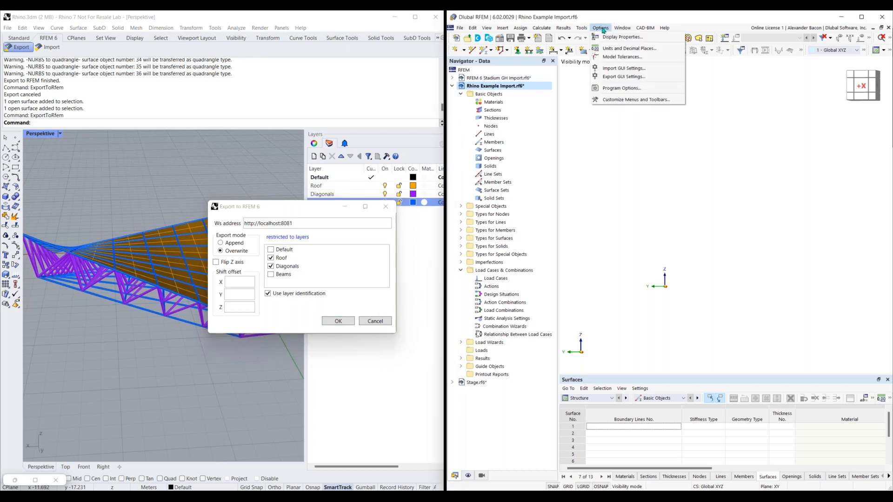
left_click(622, 88)
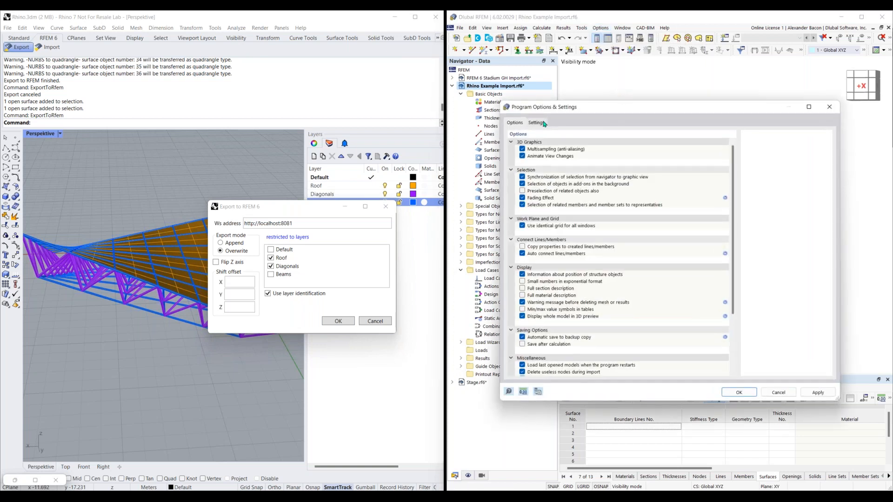
scroll(596, 346, "down", 3)
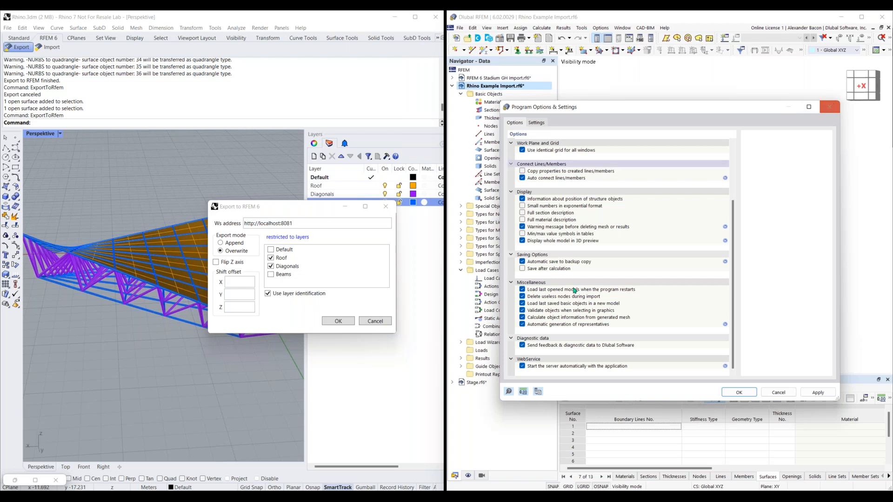
left_click(830, 107)
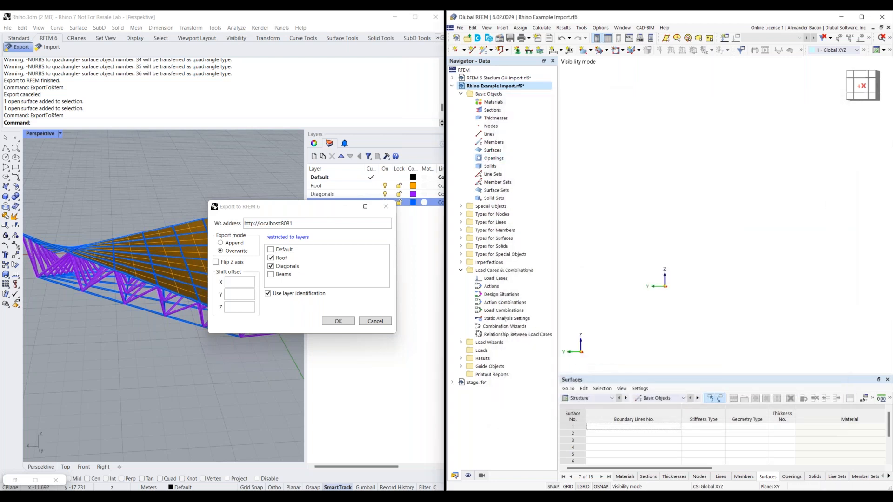
Run the export to RFEM and abort the external application's connection to unlock the model.
left_click(342, 322)
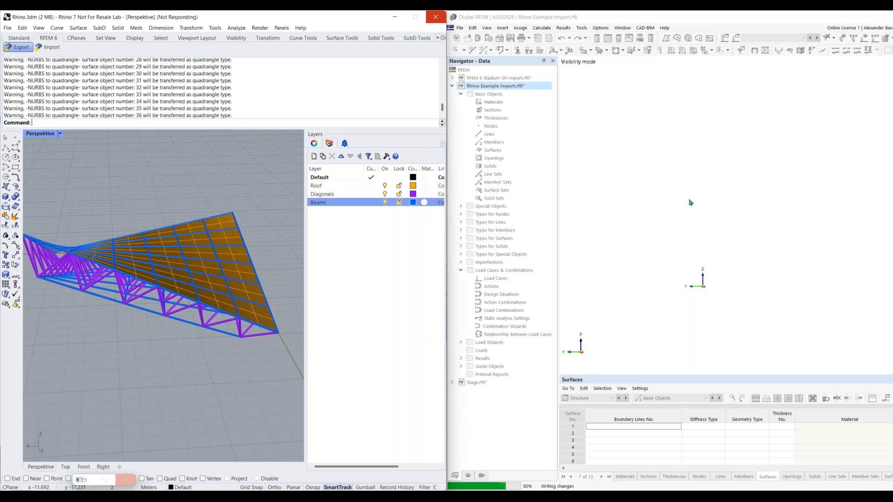
middle_click_drag(659, 322, 783, 290)
scroll(752, 296, "down", 1)
middle_click_drag(691, 309, 675, 320)
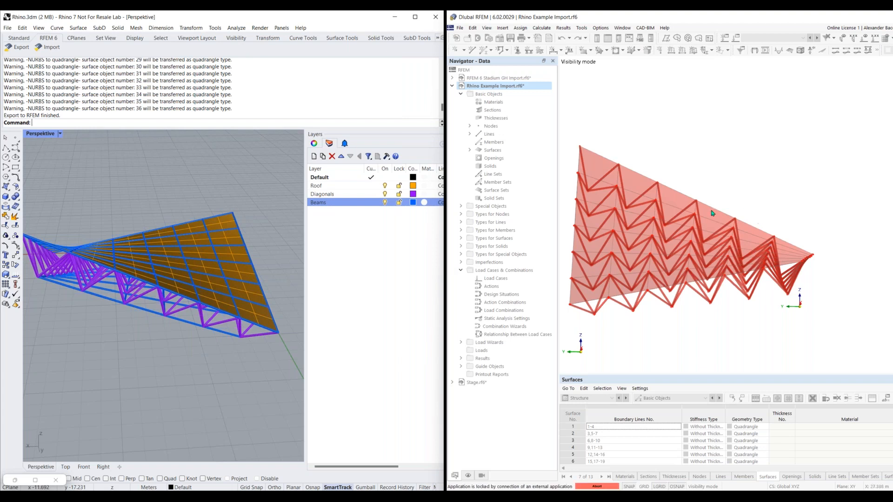
left_click(597, 487)
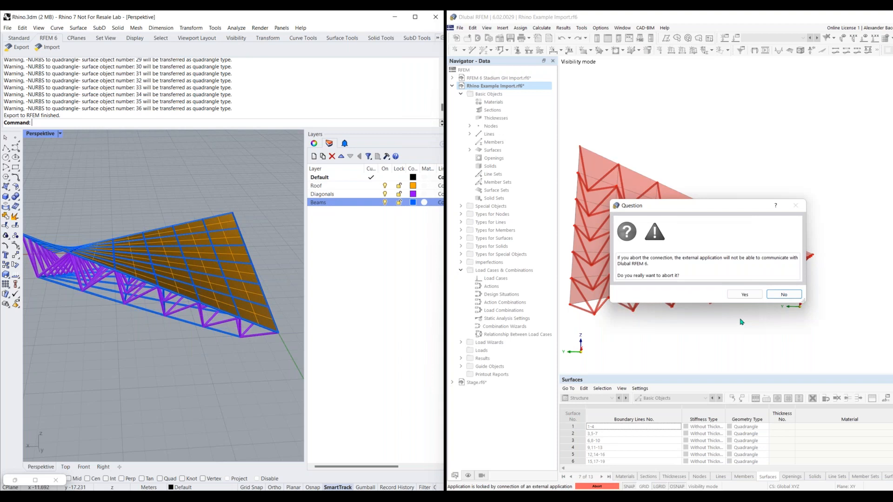
left_click(744, 294)
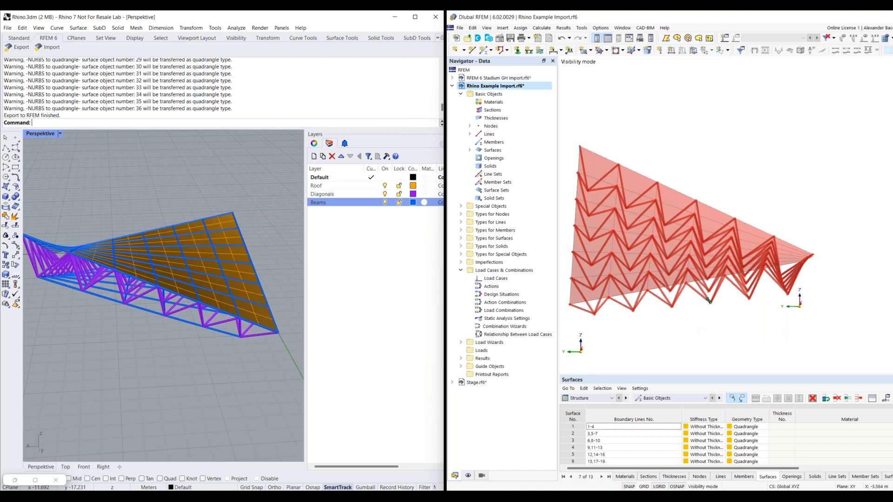
Examine the imported surfaces in the model and their layer names in the Surfaces table's comments.
middle_click_drag(672, 290, 664, 277, "ctrl")
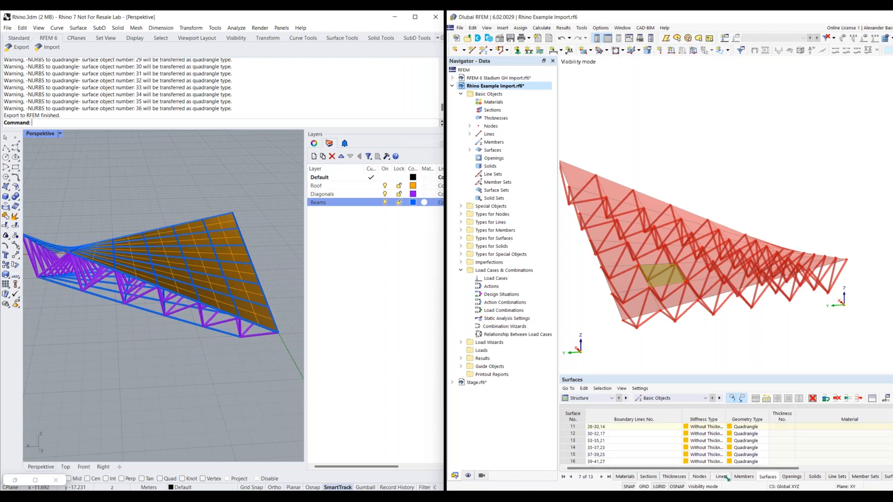
left_click_drag(761, 469, 888, 463)
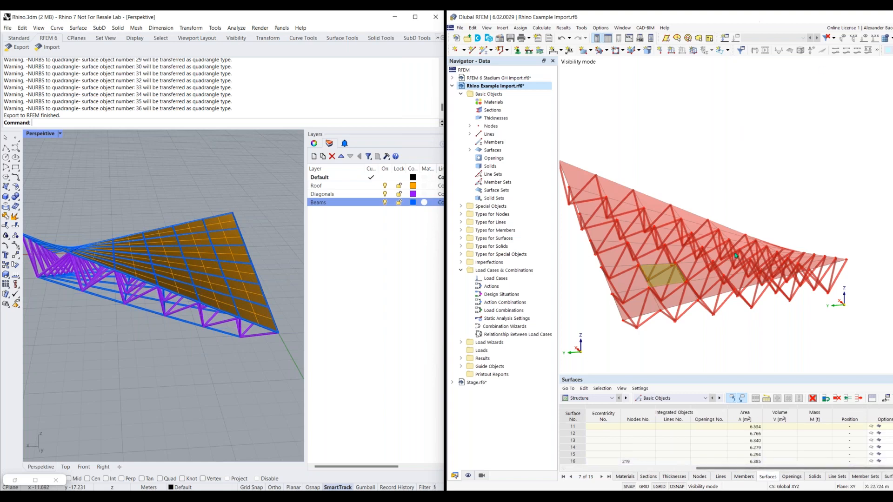
left_click_drag(695, 17, 891, 51)
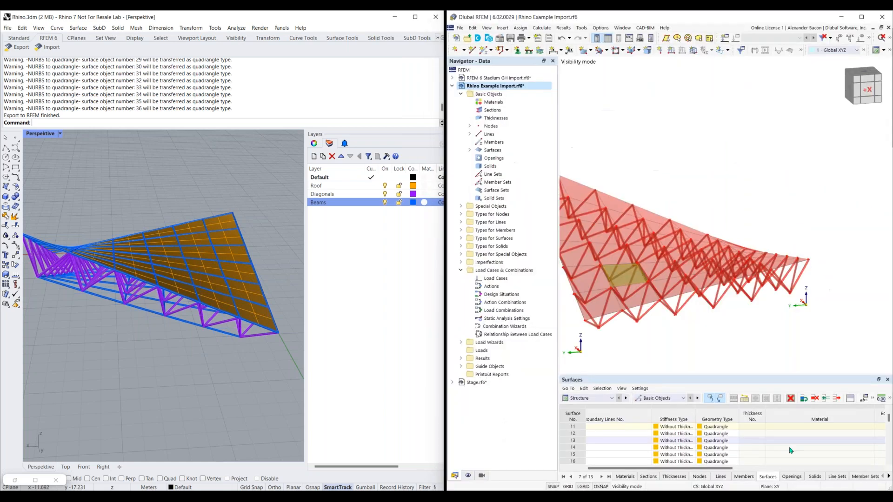
left_click_drag(725, 468, 886, 470)
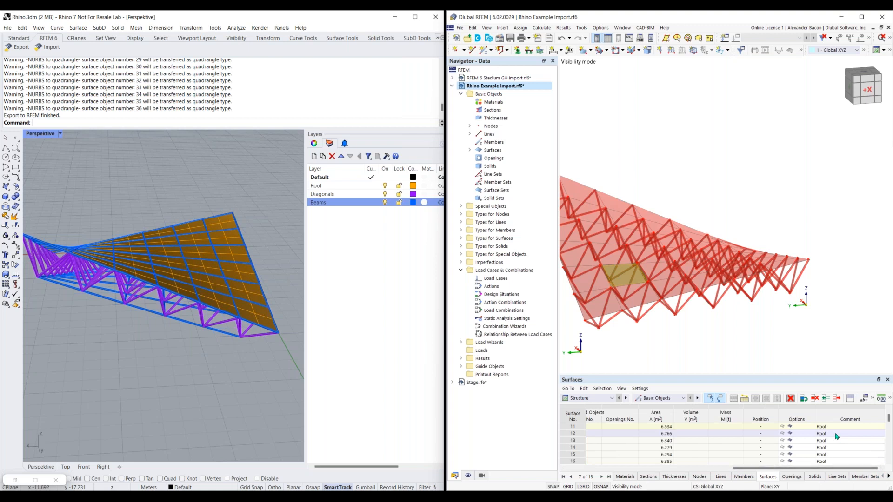
scroll(837, 438, "down", 6)
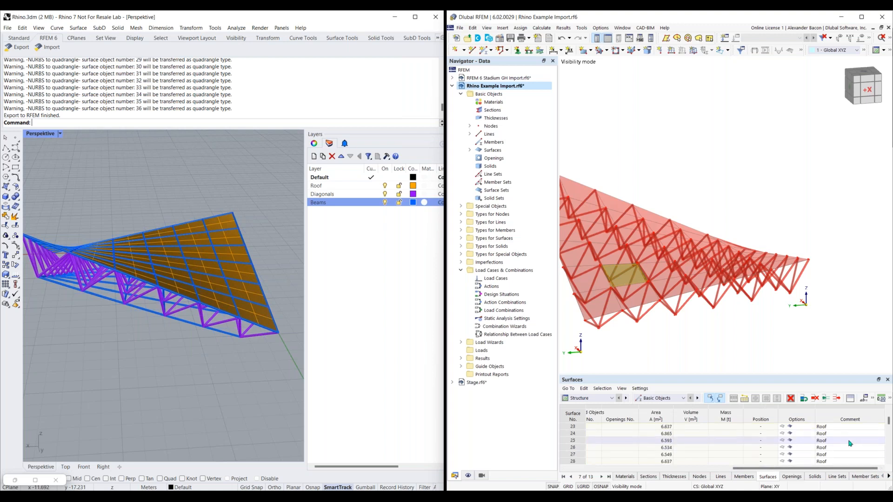
scroll(849, 444, "down", 2)
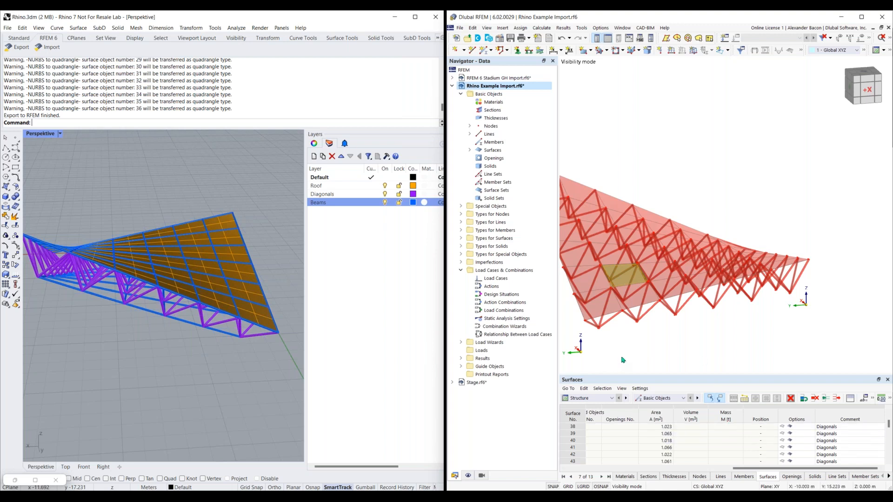
Create an RFEM object selection named Roof containing the surfaces whose comment equals Roof.
left_click(481, 476)
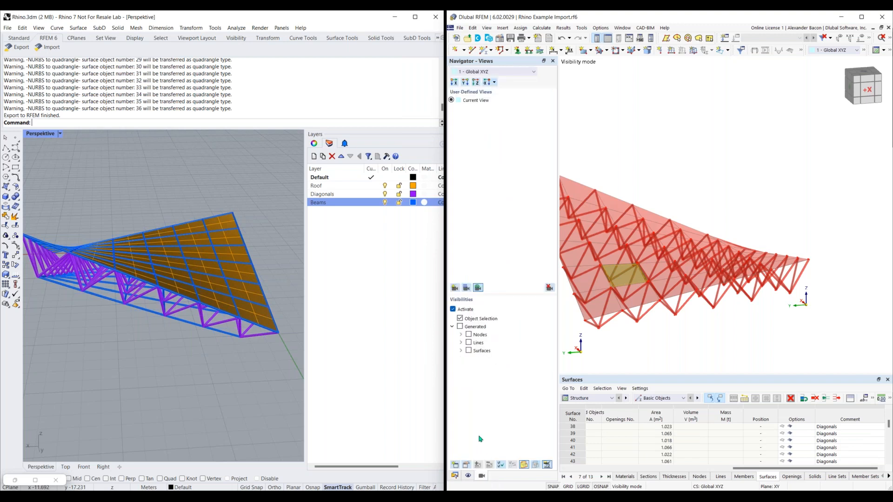
left_click(453, 465)
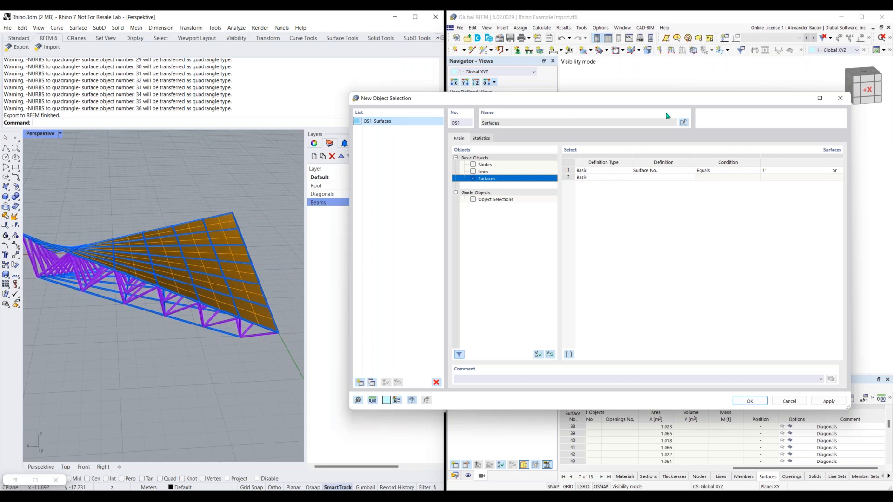
left_click(684, 122)
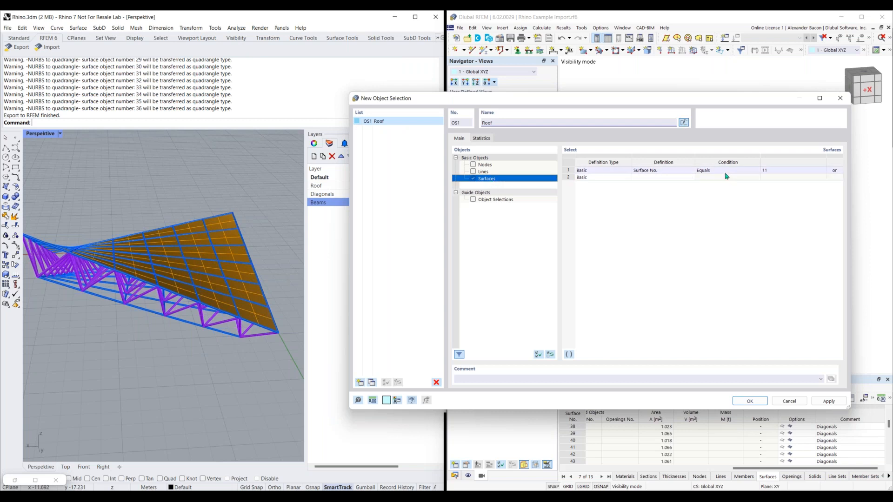
left_click(672, 173)
left_click(672, 173)
left_click(651, 218)
left_click(791, 170)
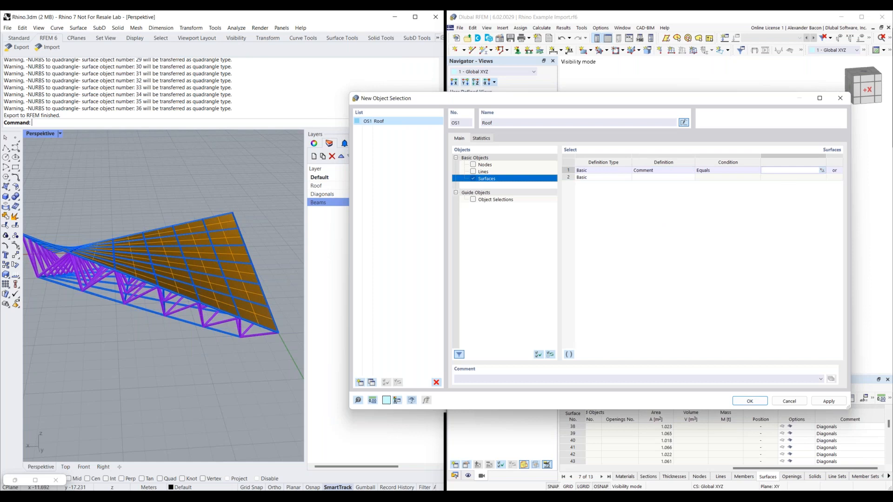
type("Roof")
Duplicate the Roof object selection as one named Diagonals, containing the surfaces whose comment equals Diagonals.
left_click(371, 382)
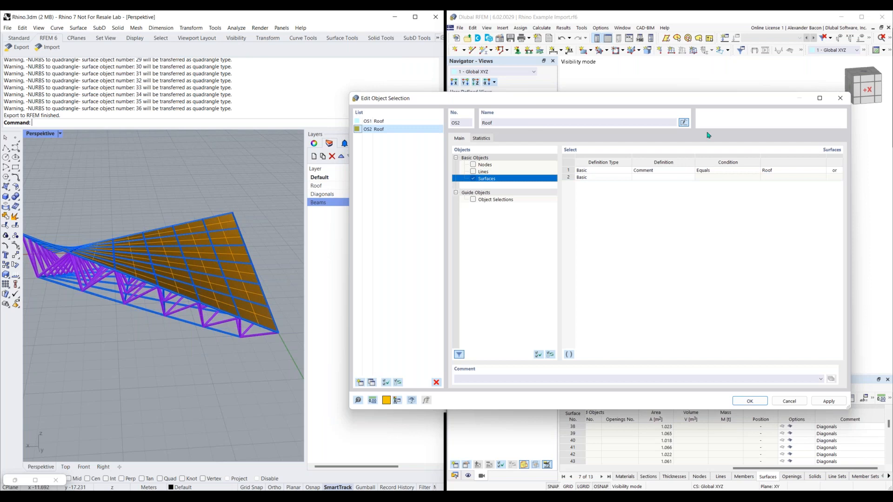
left_click(683, 123)
left_click(683, 122)
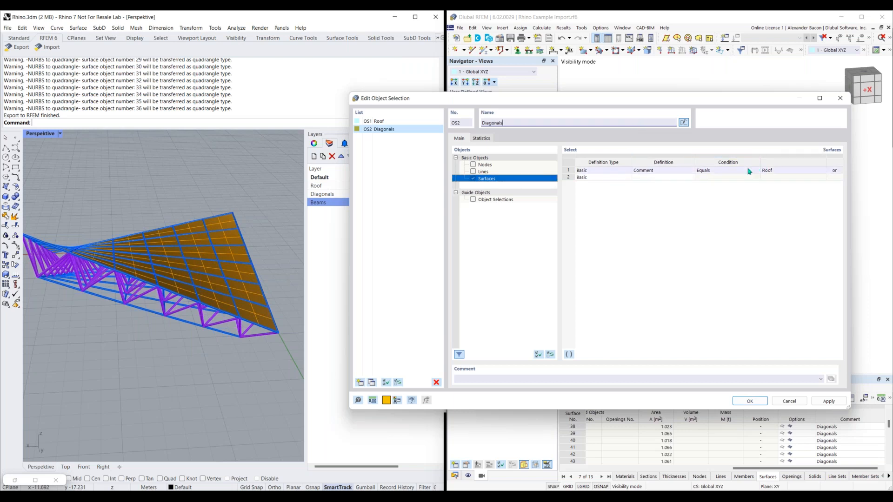
left_click(781, 171)
key("BackSpace")
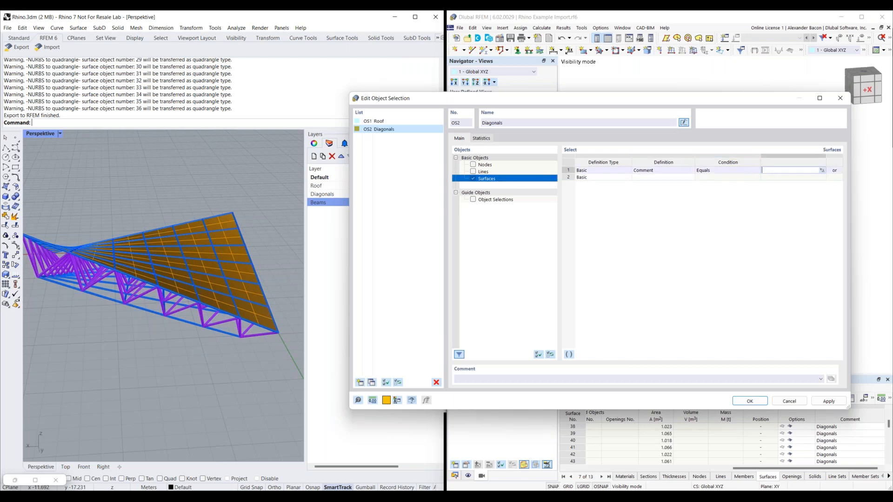
type("Diagonals")
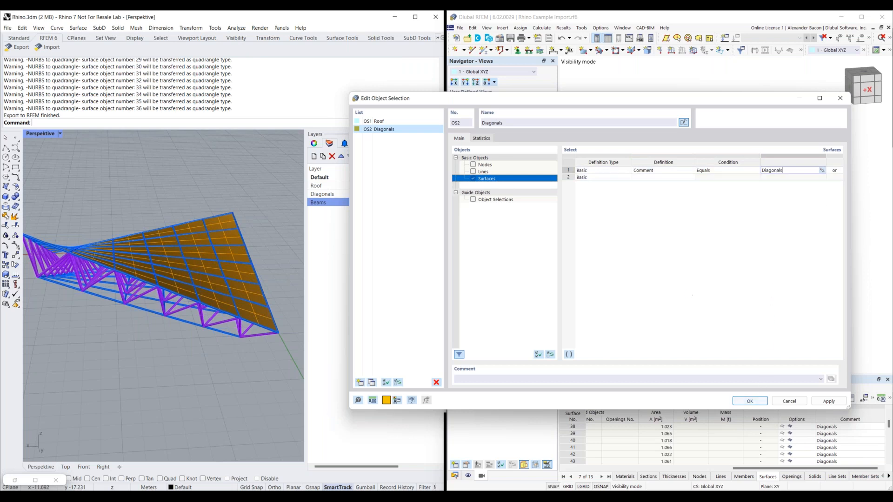
left_click(755, 404)
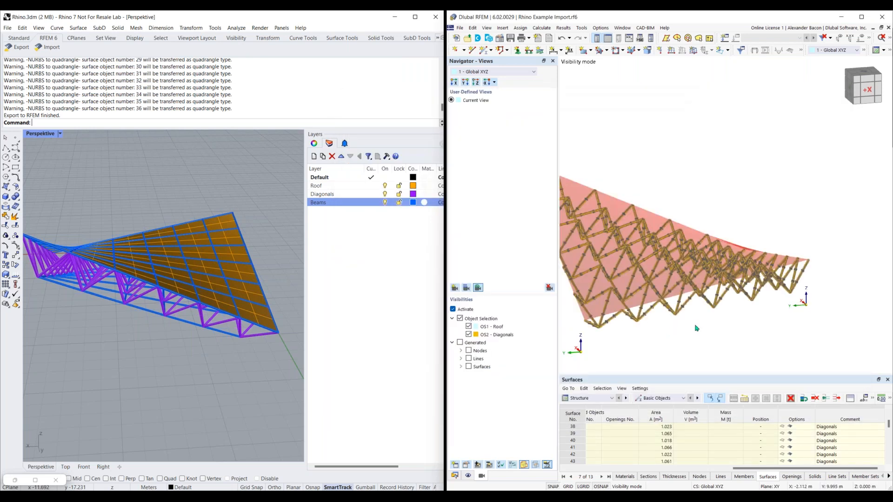
Toggle the visibility of the Roof and Diagonals object selections in turn and check which surfaces each one contains.
left_click(468, 326)
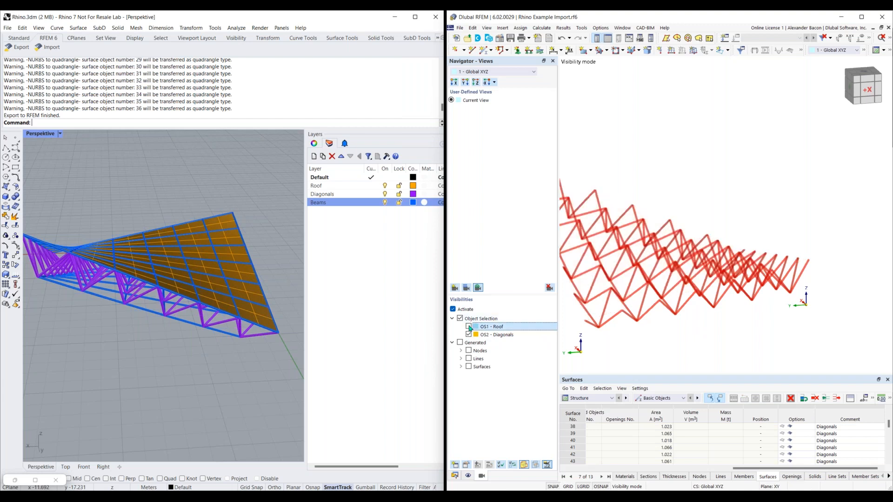
left_click(468, 327)
left_click(468, 335)
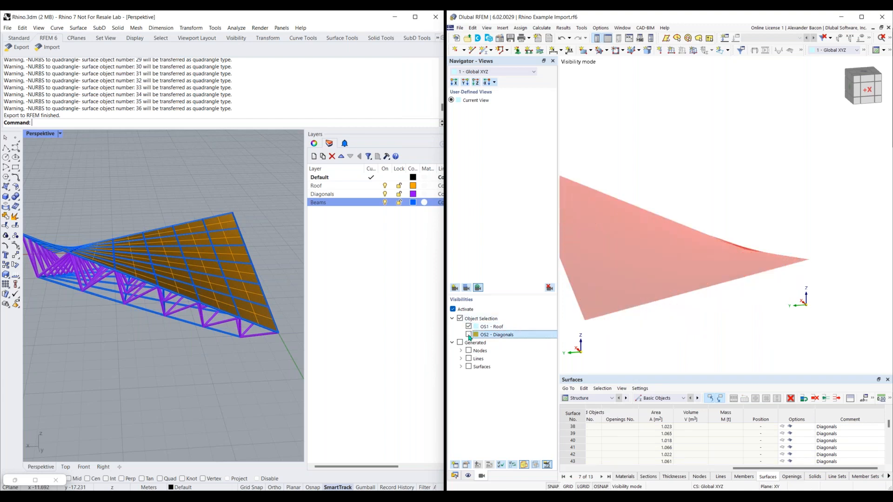
left_click(468, 335)
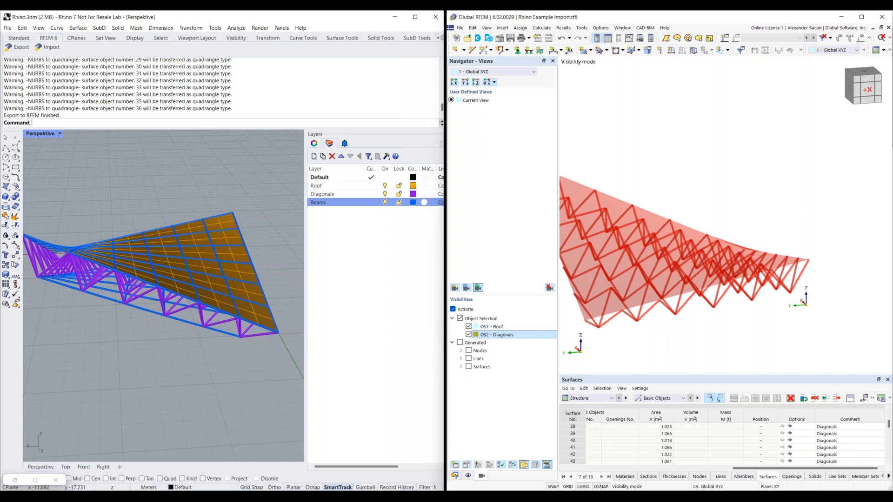
scroll(682, 317, "up", 5)
scroll(685, 311, "down", 4)
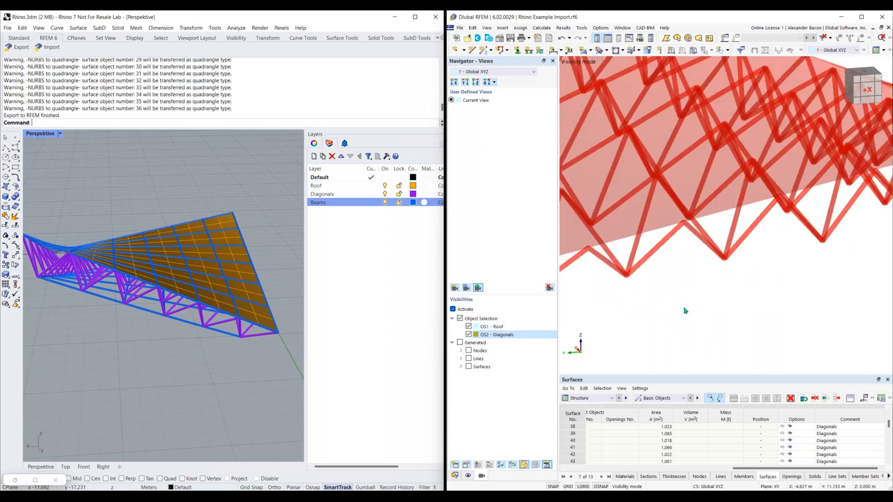
middle_click_drag(668, 325, 689, 324)
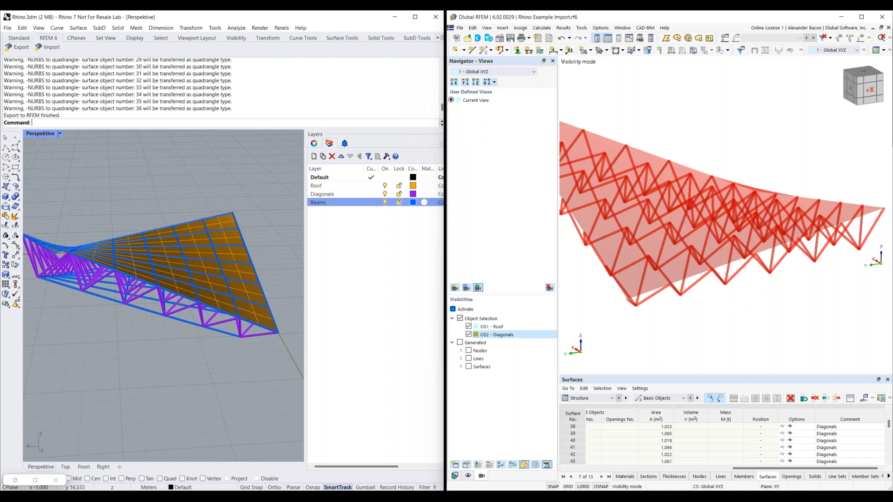
Make the Stage.rf6 stadium roof model the active RFEM model.
left_click(454, 475)
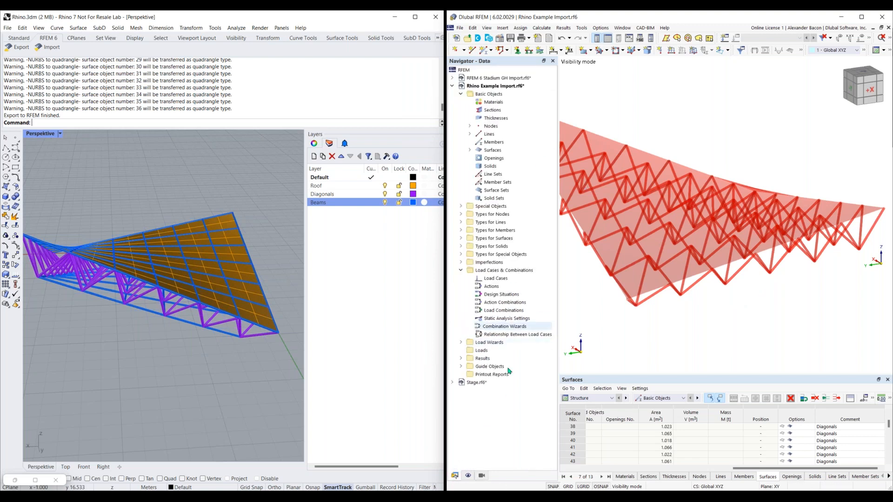
left_click(477, 382)
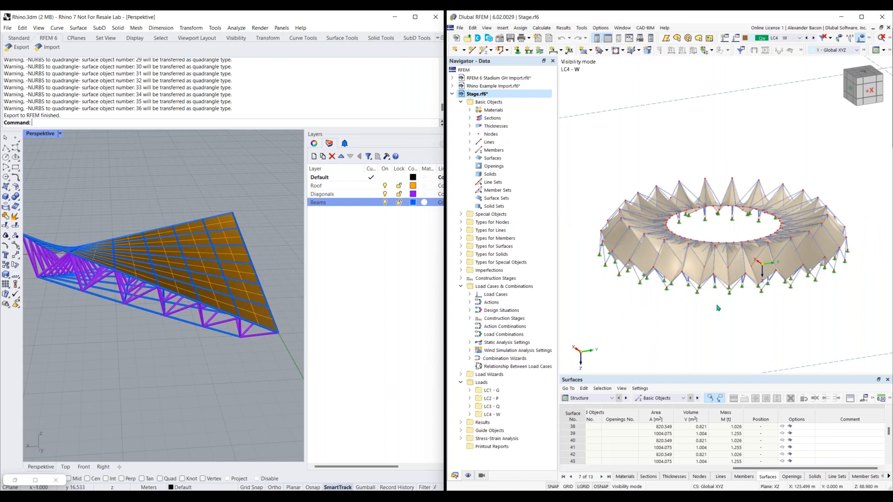
middle_click_drag(760, 249, 730, 272)
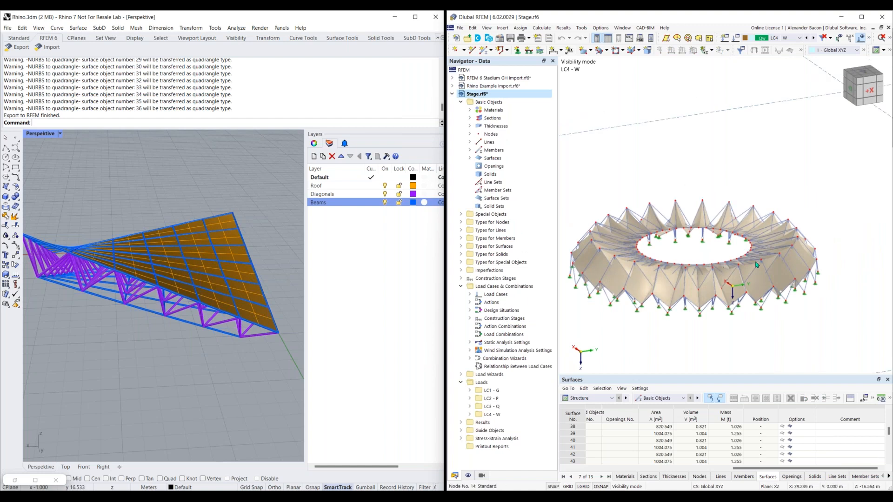
Switch to Chrome and browse the tensile membrane structure models on Dlubal's model download page, including the Stadium Roof Made of Membranes.
key("super+Tab")
left_click(677, 324)
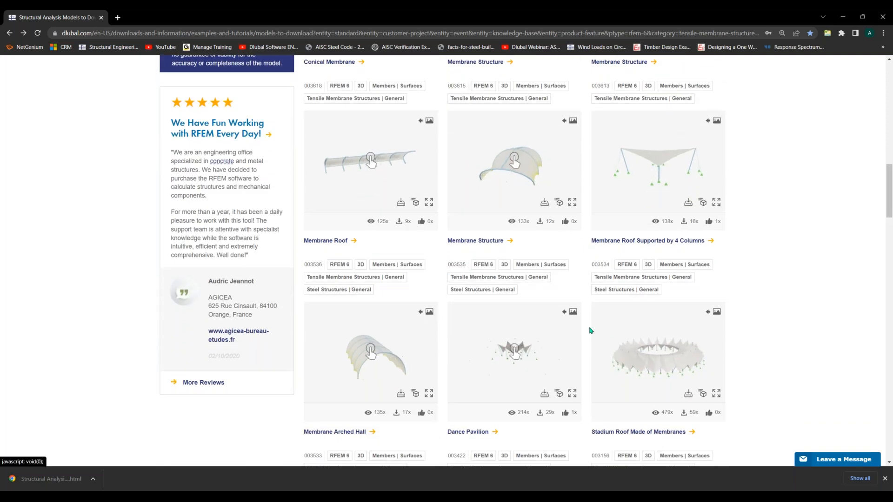
scroll(596, 328, "up", 5)
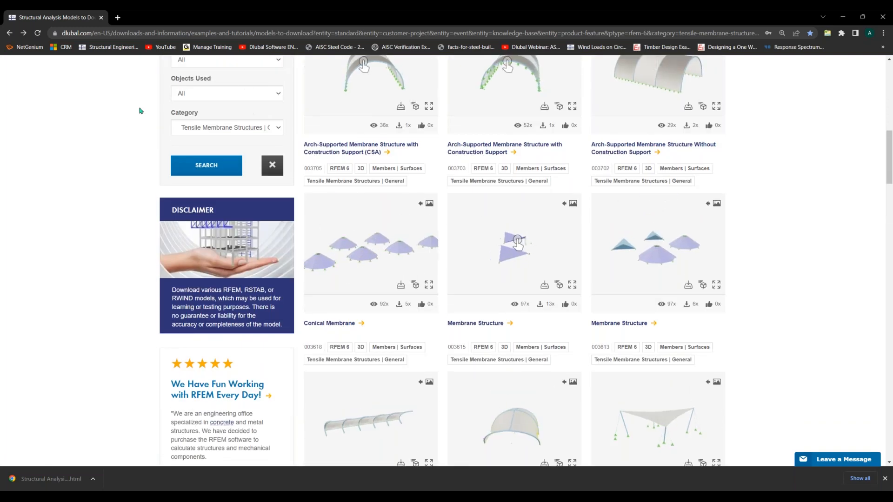
scroll(140, 111, "up", 3)
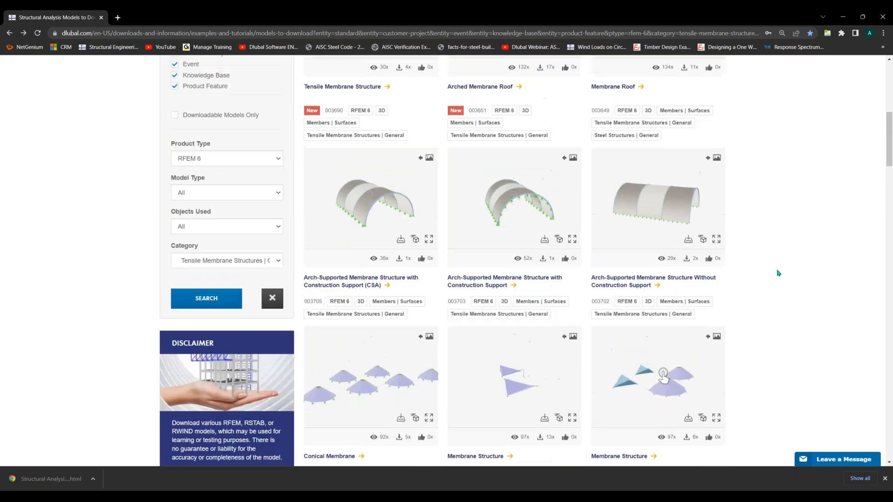
scroll(778, 261, "up", 5)
scroll(758, 279, "down", 15)
scroll(763, 298, "down", 13)
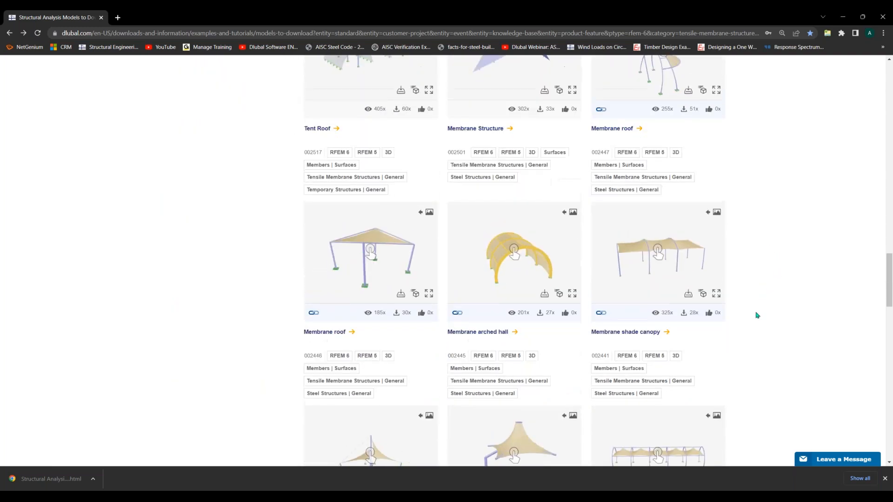
scroll(756, 315, "up", 13)
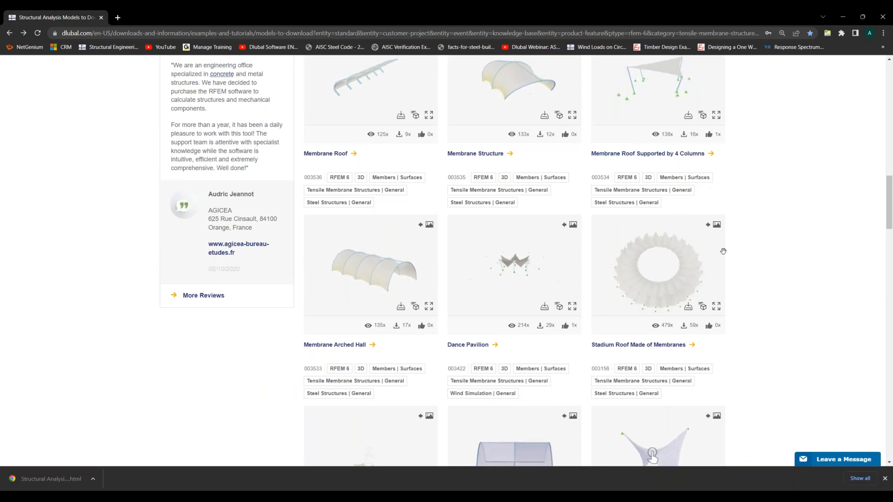
Bring RFEM and Rhino back to the front and delete all the surfaces in the Rhino model.
key("super+Tab")
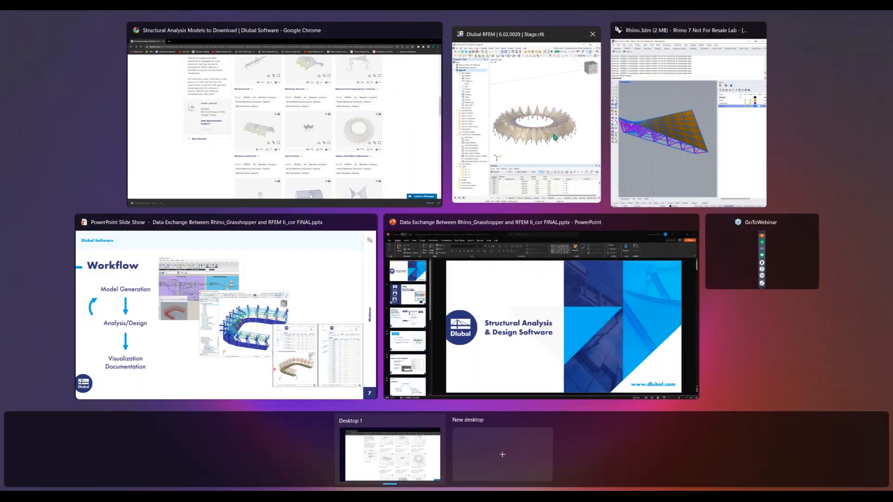
left_click(553, 137)
key("super+Tab")
left_click(662, 148)
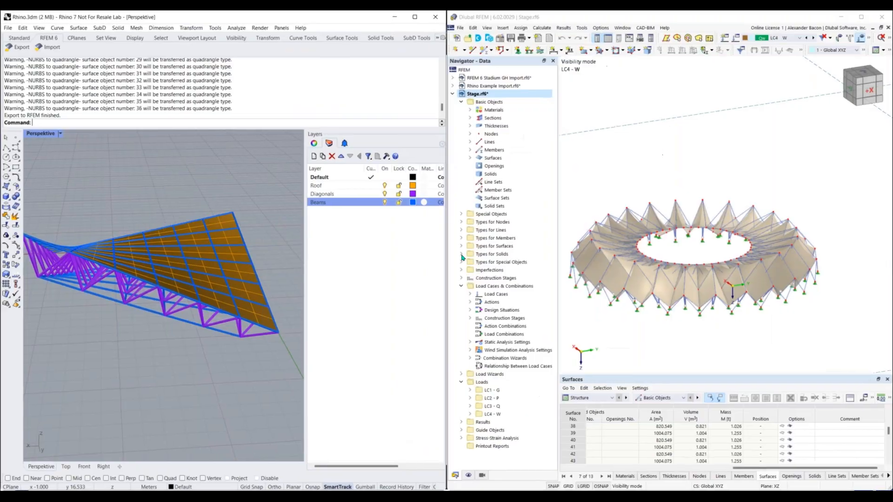
scroll(253, 292, "down", 2)
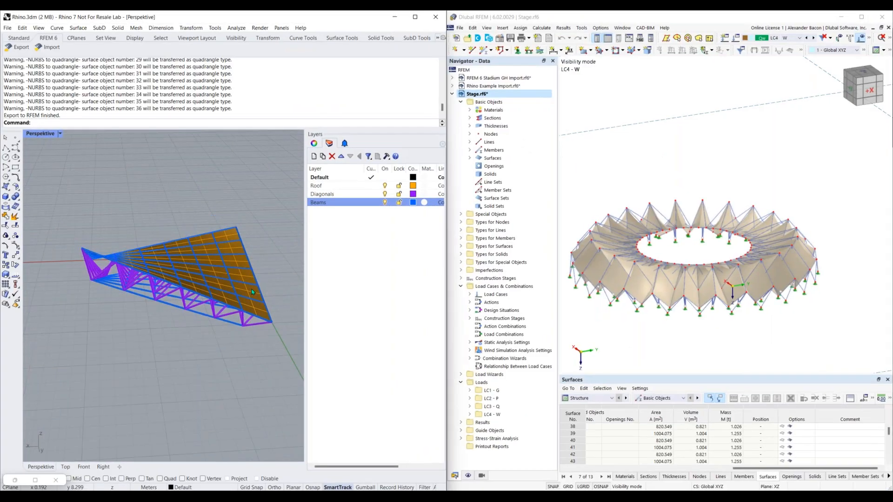
left_click_drag(279, 197, 42, 378)
key("Delete")
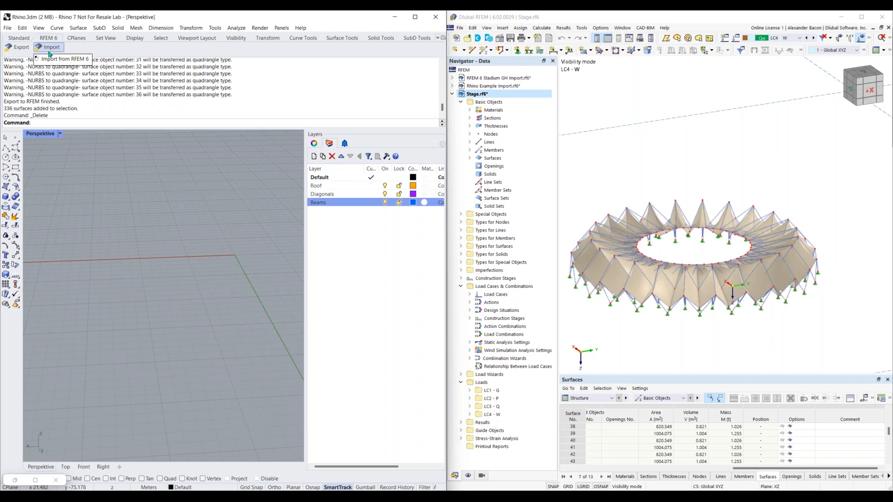
Import the RFEM model into Rhino with the Z axis flipped, placing it on the specific layer Roof.
left_click(49, 51)
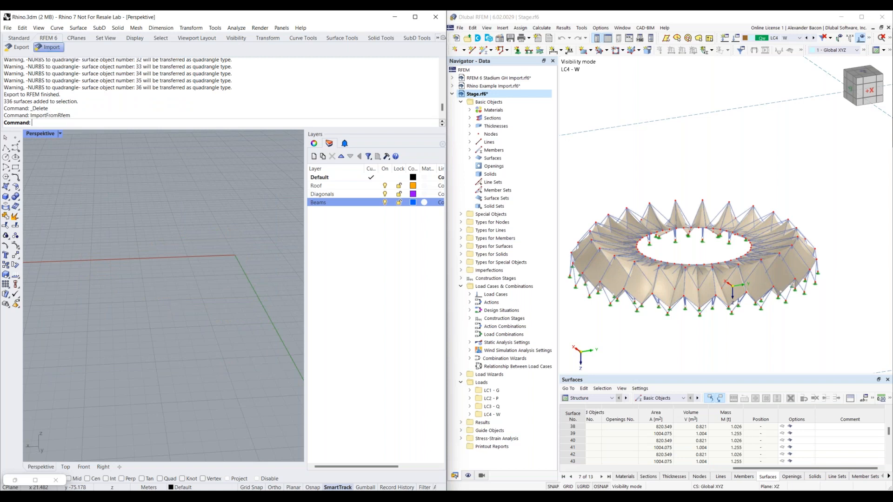
left_click_drag(312, 243, 295, 200)
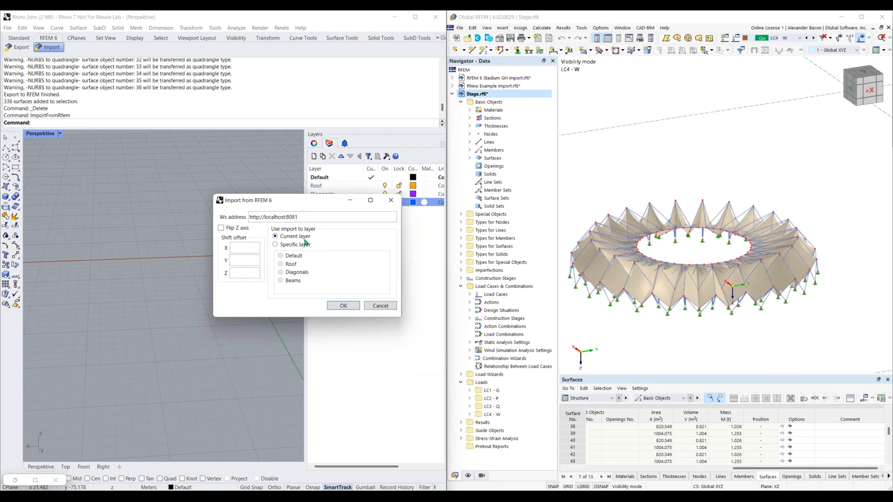
left_click(222, 228)
left_click(291, 247)
left_click(282, 264)
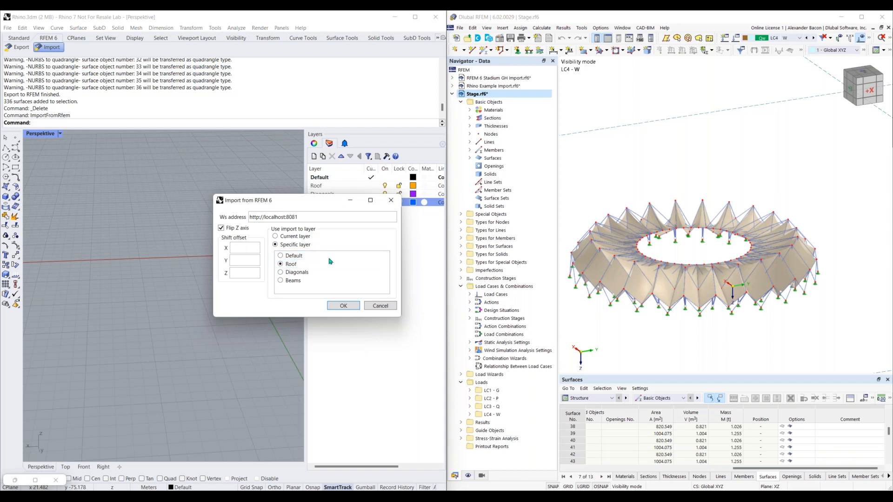
left_click(343, 306)
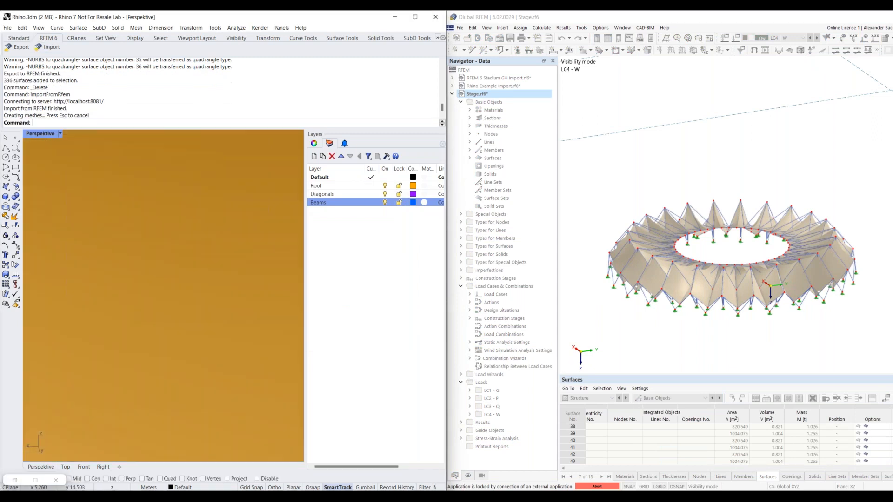
Abort the external application's connection in RFEM to unlock the Stage.rf6 model.
scroll(208, 326, "down", 10)
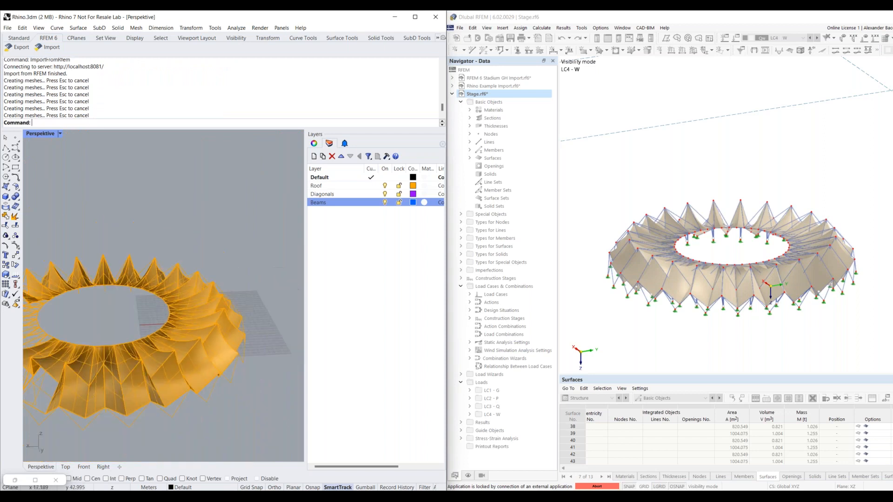
right_click_drag(155, 396, 177, 397)
scroll(157, 394, "up", 6)
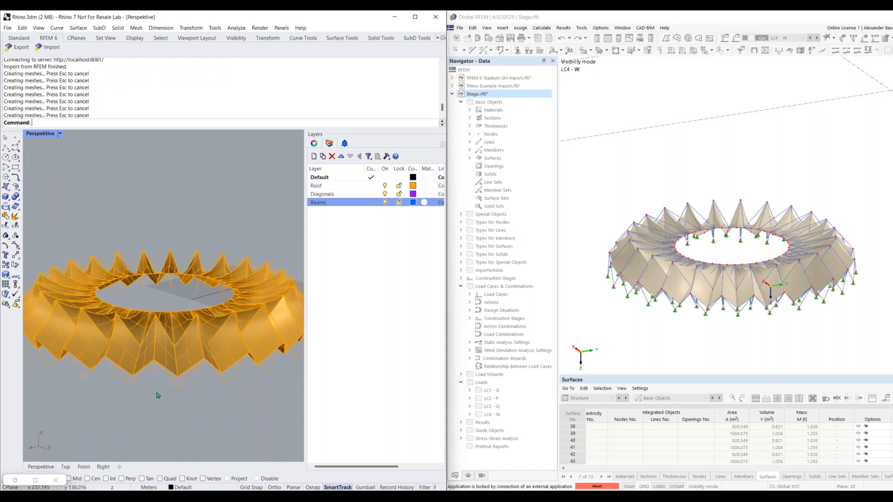
left_click(596, 486)
left_click(730, 294)
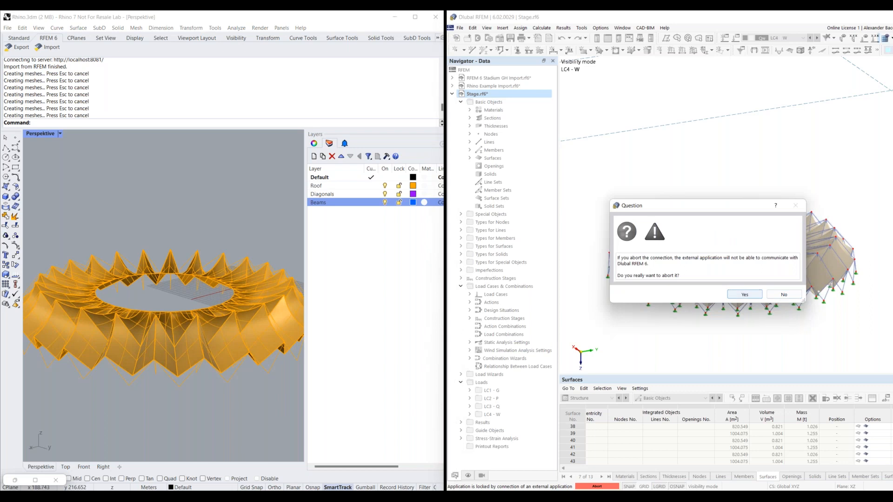
Examine the imported stadium roof in Rhino, selecting individual membrane surfaces to inspect their geometry.
left_click(162, 352)
right_click_drag(171, 340, 147, 372)
scroll(137, 364, "up", 1)
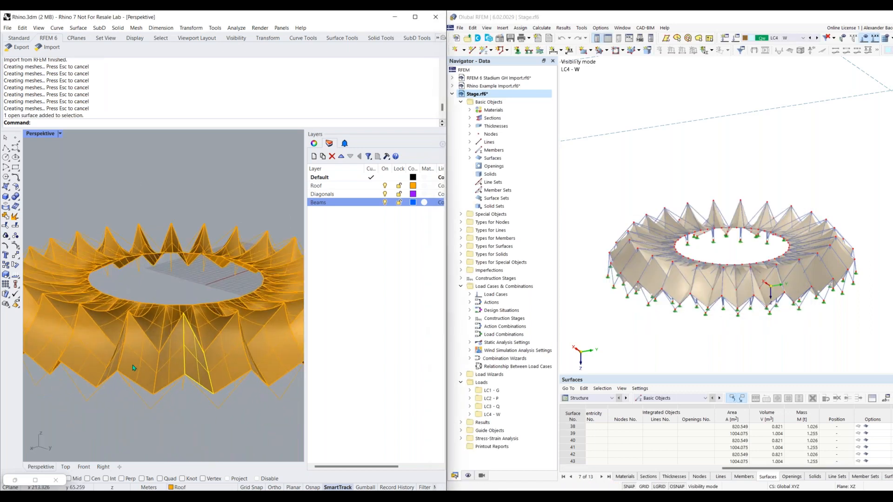
scroll(133, 365, "up", 2)
scroll(133, 433, "down", 1)
left_click(140, 413)
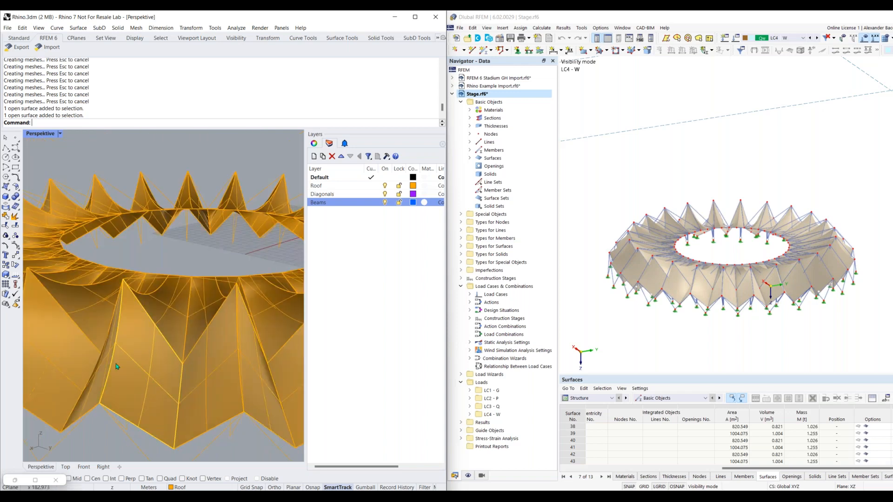
scroll(141, 384, "down", 3)
right_click_drag(153, 353, 173, 347)
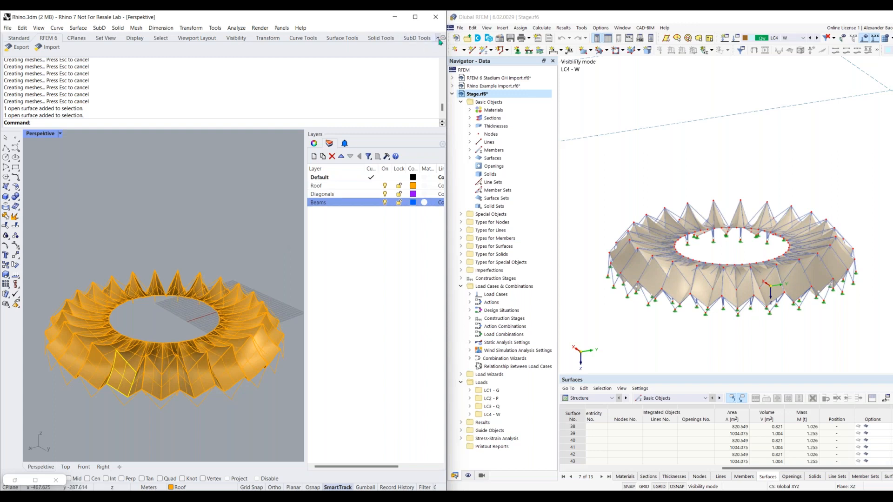
Launch Grasshopper from Rhino and maximise its window.
left_click(19, 38)
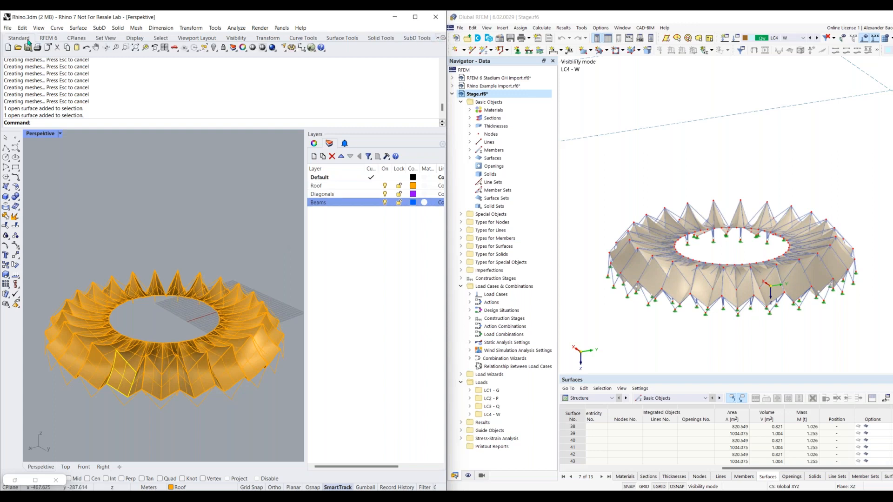
left_click(310, 49)
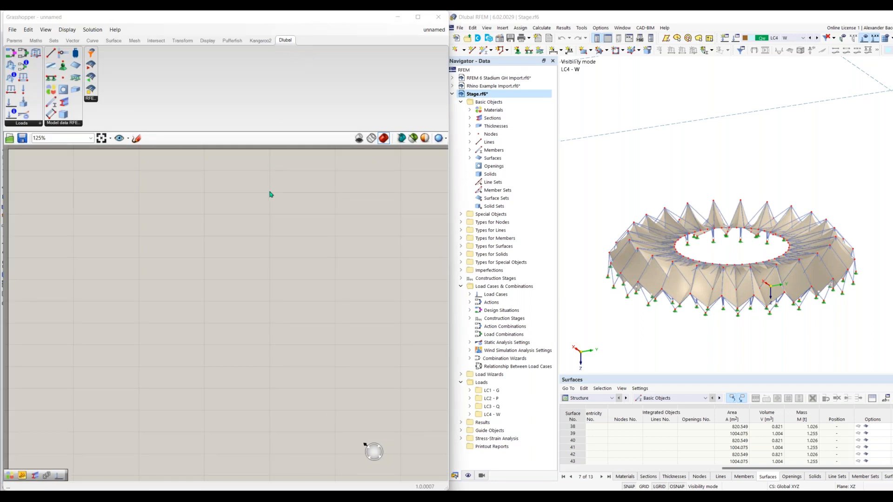
left_click(417, 17)
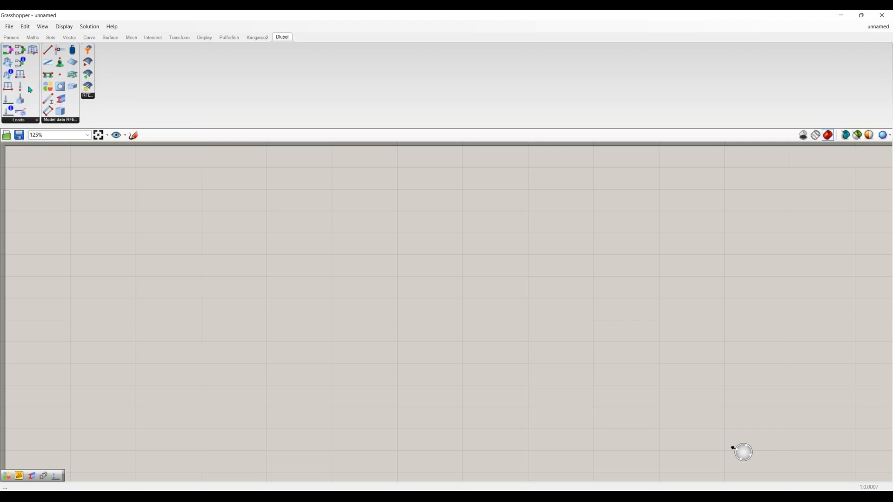
Review the available Dlubal components for loads, model data and RFEM import and export.
left_click(28, 122)
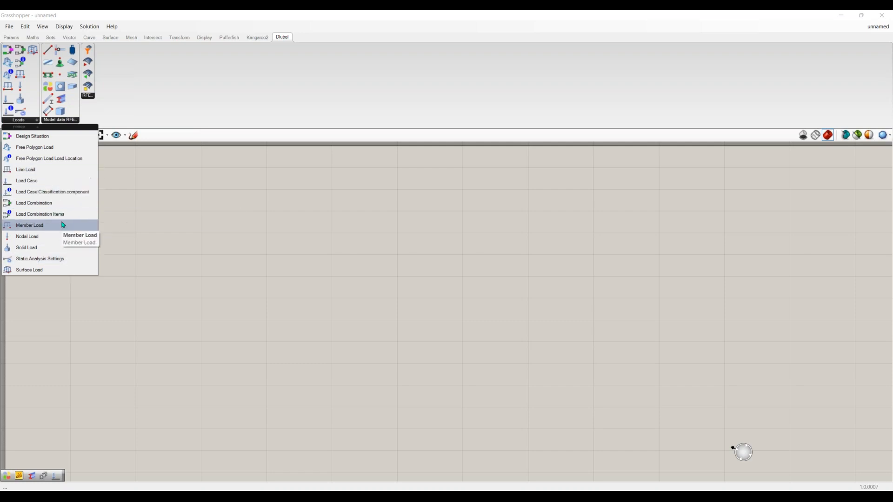
left_click(65, 121)
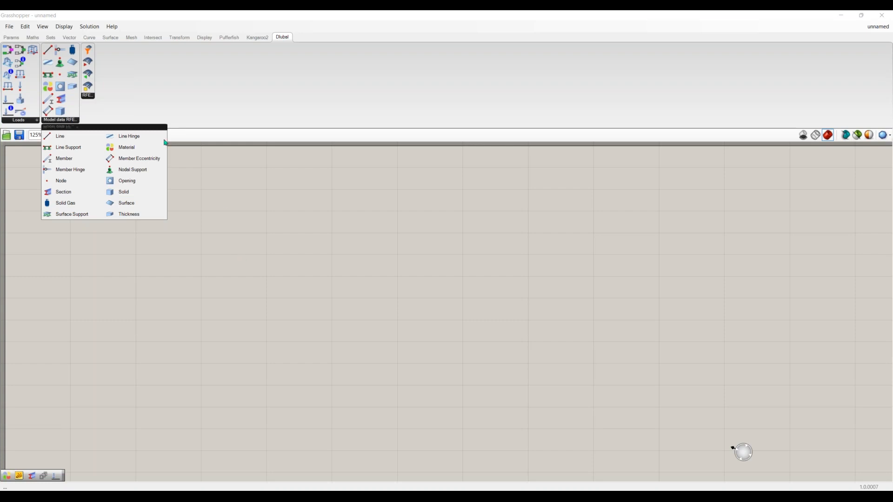
left_click(94, 99)
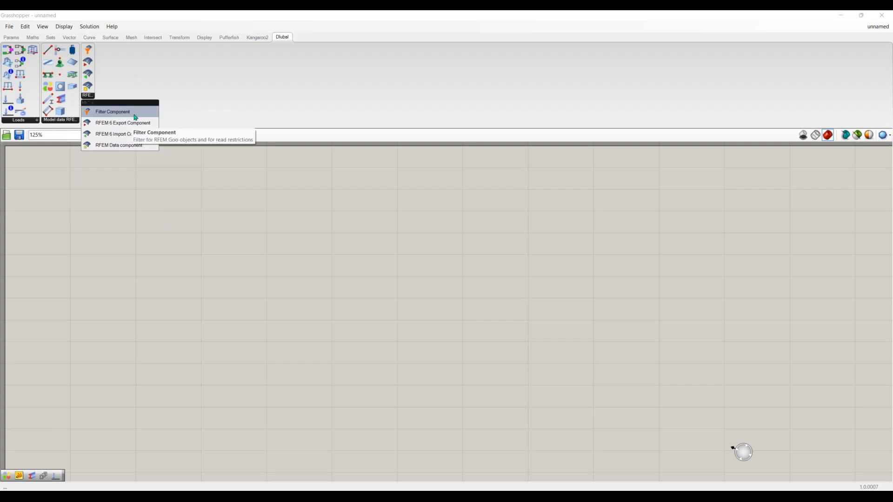
left_click(184, 103)
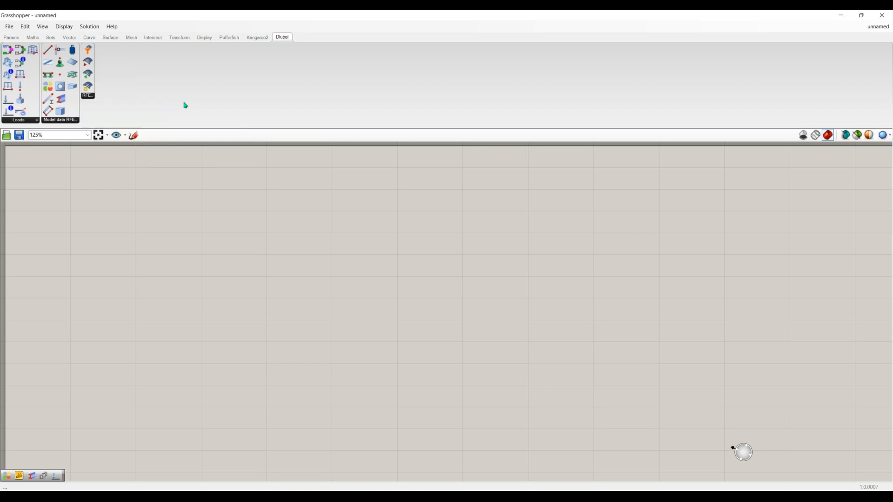
Place a Member component on the empty canvas and expand its additional inputs.
left_click_drag(49, 98, 349, 279)
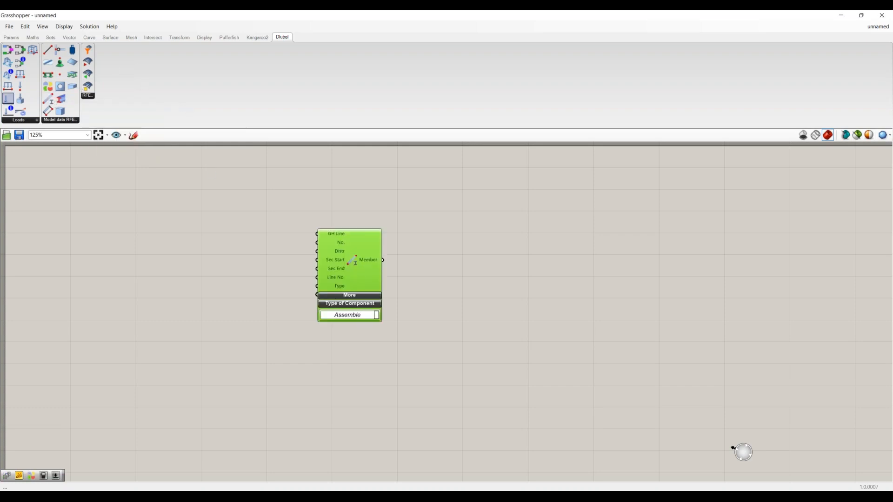
left_click(393, 282)
scroll(352, 272, "up", 3)
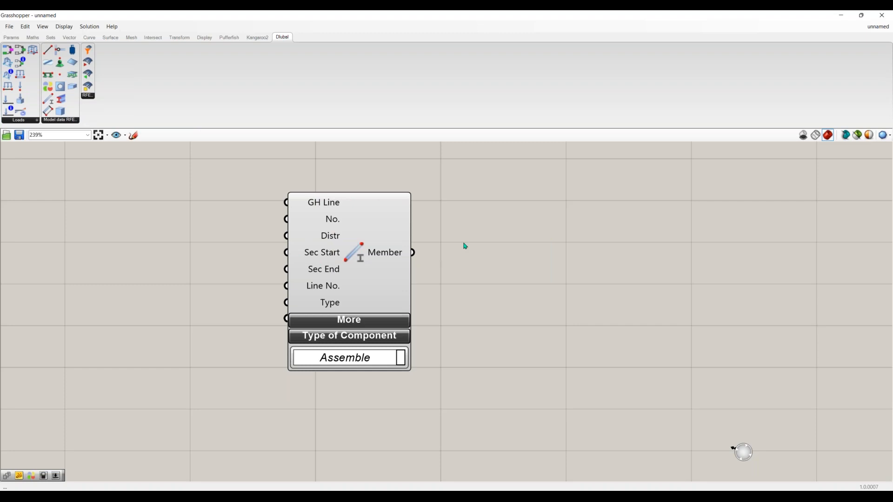
left_click(370, 328)
scroll(426, 352, "down", 2)
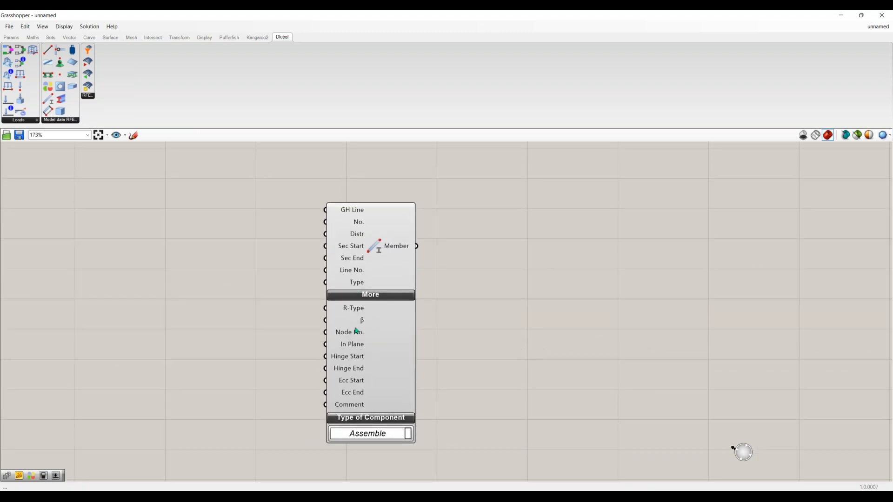
mouse_move(355, 394)
right_click_drag(406, 440, 406, 412)
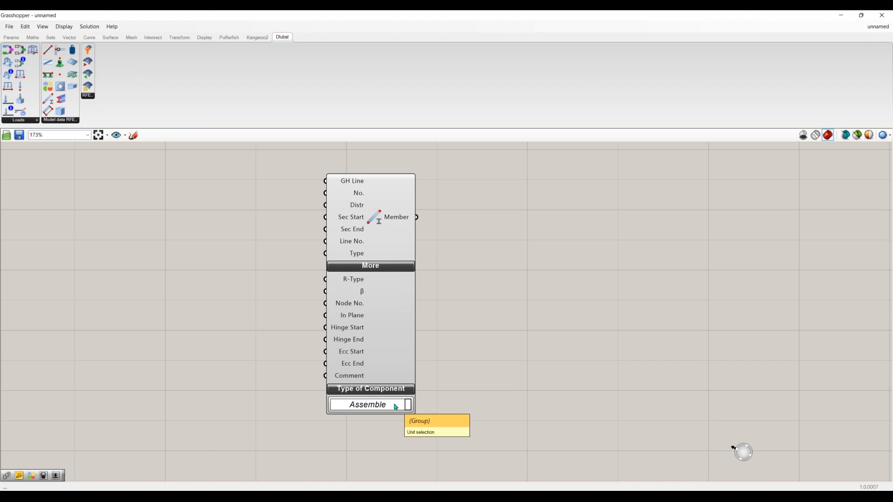
Change the Member component's type to Extract, inspect its outputs and delete the component from the canvas.
left_click(395, 407)
left_click(386, 420)
right_click_drag(475, 320, 470, 380)
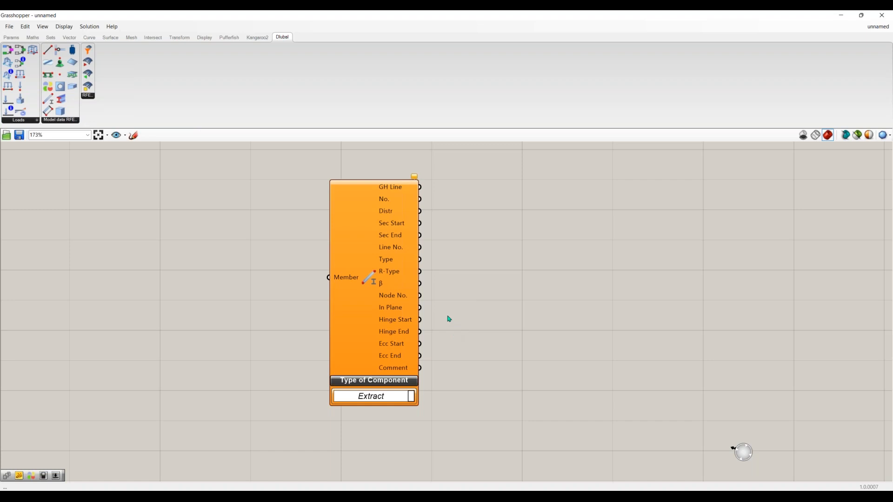
left_click(402, 398)
left_click(502, 327)
left_click(361, 226)
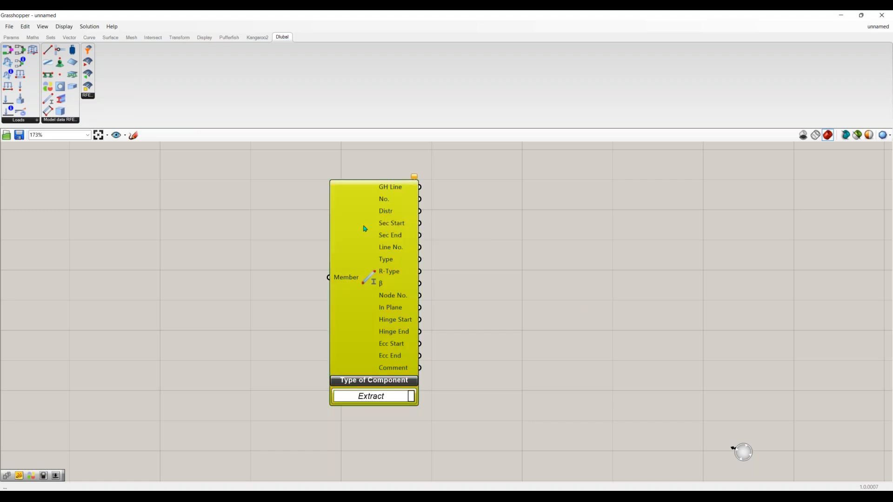
key("Delete")
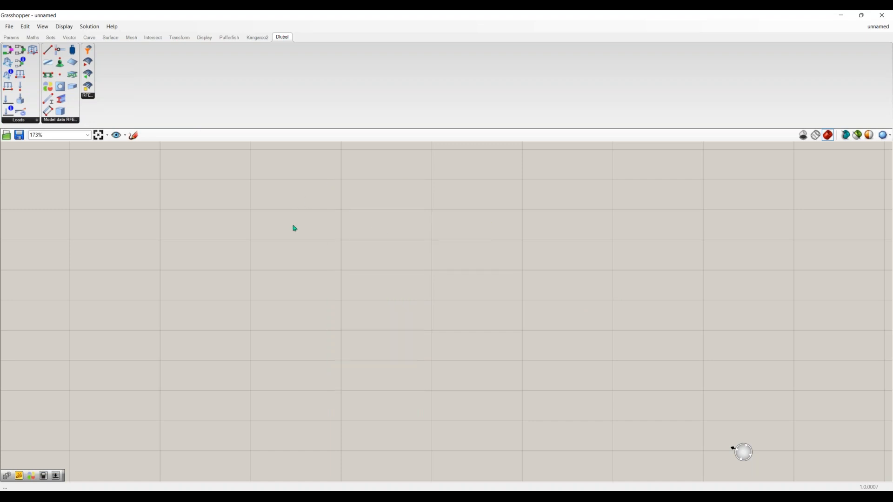
Open the recent Grasshopper definition Webinar Start FINAL.
left_click(10, 27)
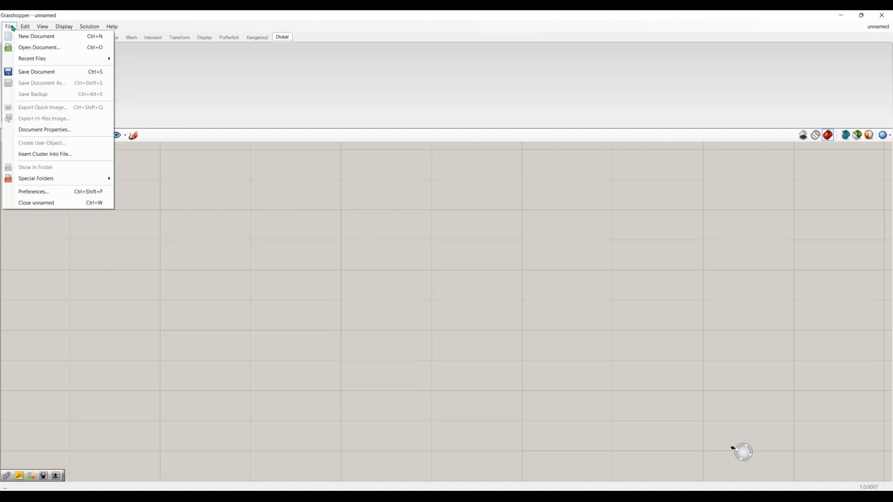
mouse_move(55, 59)
left_click(169, 87)
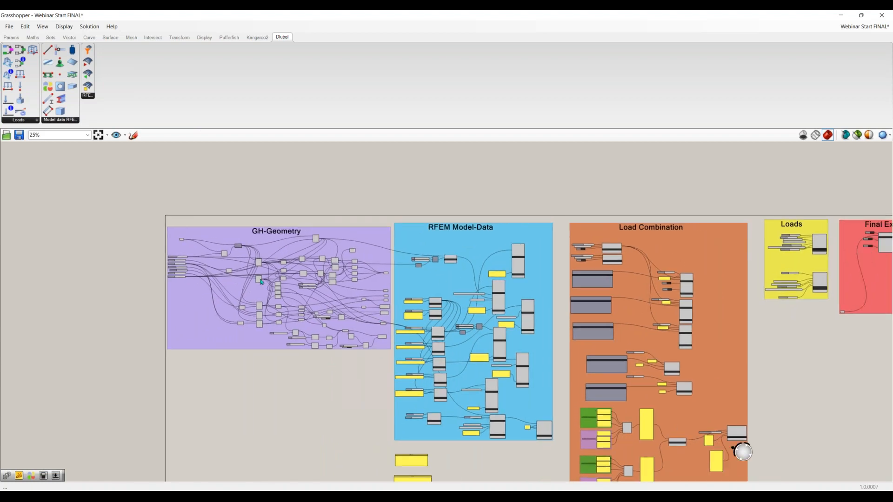
Examine the script's groups in order: GH-Geometry, RFEM Model-Data, Load Combination, Loads and Final Export.
scroll(262, 282, "up", 5)
scroll(273, 277, "up", 1)
right_click_drag(281, 272, 315, 310)
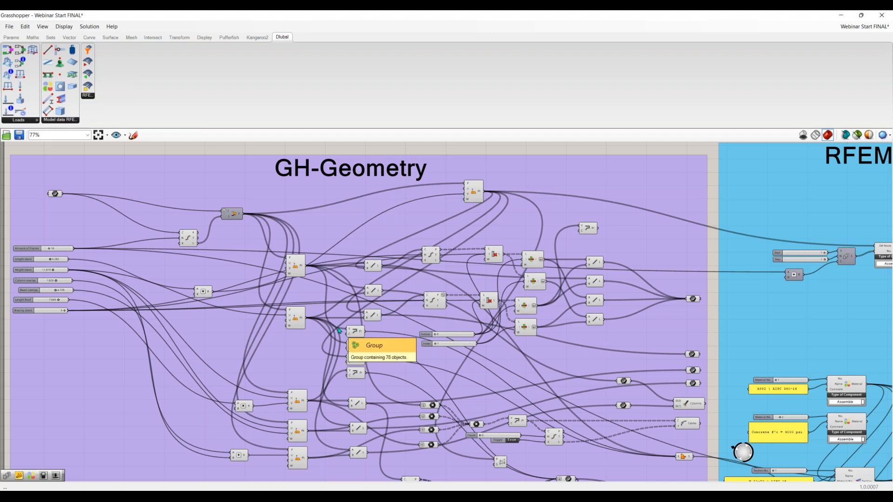
right_click_drag(647, 342, 493, 311)
scroll(489, 309, "down", 1)
right_click_drag(747, 317, 471, 317)
scroll(473, 317, "up", 1)
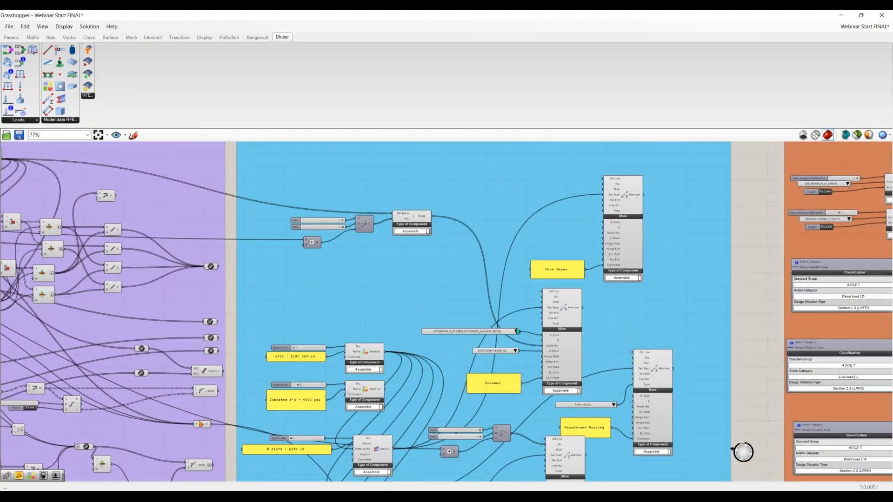
right_click_drag(527, 338, 419, 324)
scroll(419, 323, "down", 2)
right_click_drag(794, 289, 522, 293)
scroll(522, 293, "up", 1)
scroll(523, 293, "up", 1)
right_click_drag(549, 337, 380, 323)
right_click_drag(846, 298, 561, 295)
scroll(560, 294, "up", 3)
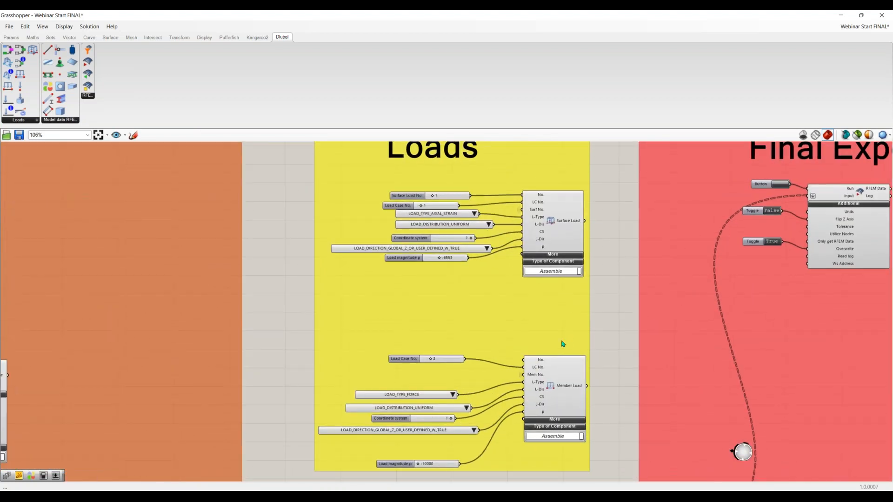
scroll(525, 281, "down", 1)
right_click_drag(832, 303, 597, 320)
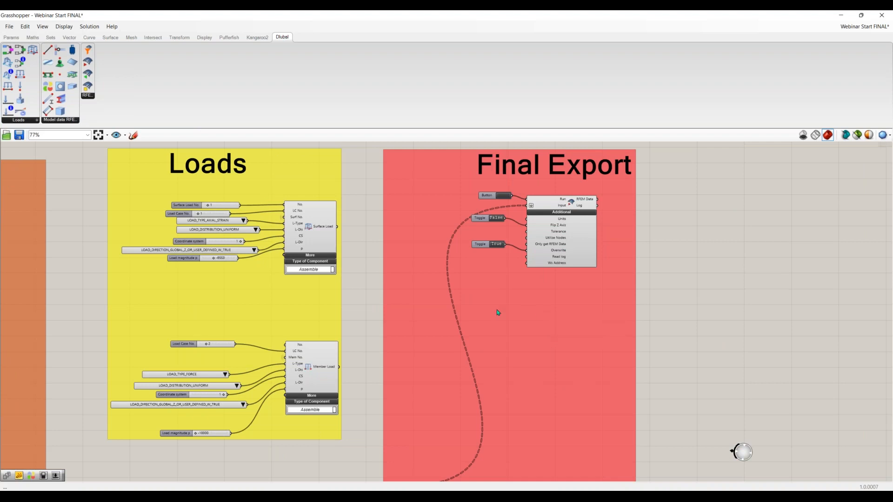
Go back through the Load Combination and RFEM Model-Data groups and examine the wiring in the GH-Geometry group.
scroll(497, 309, "down", 2)
right_click_drag(330, 318, 394, 321)
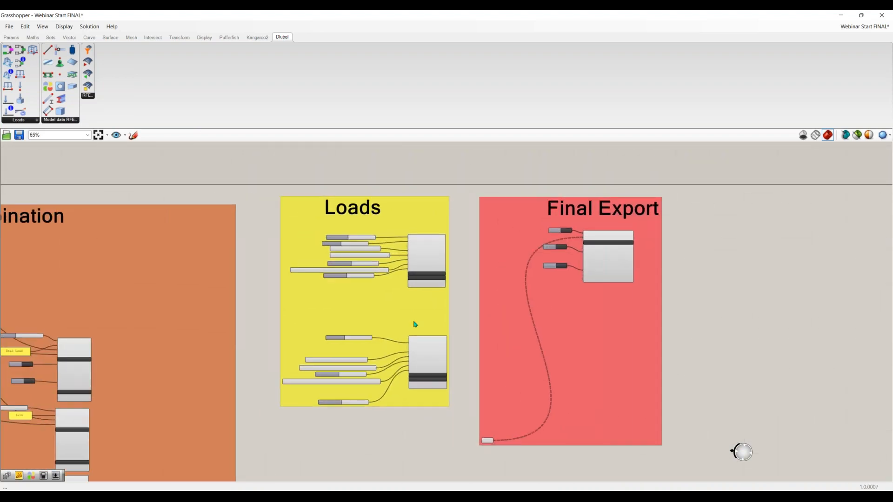
right_click_drag(293, 333, 409, 346)
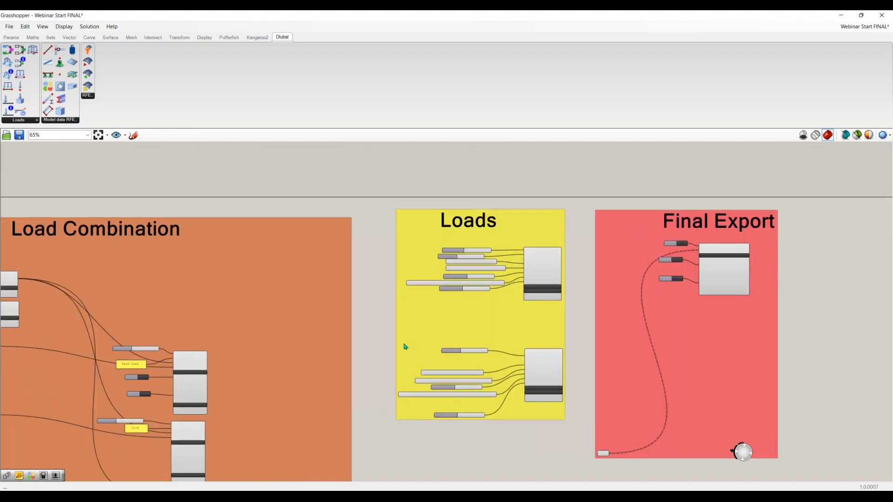
right_click_drag(283, 340, 459, 350)
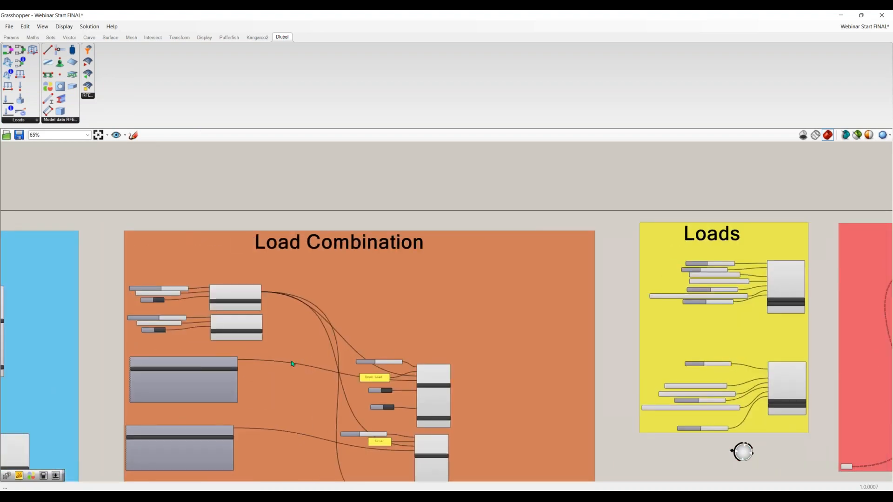
right_click_drag(282, 362, 527, 356)
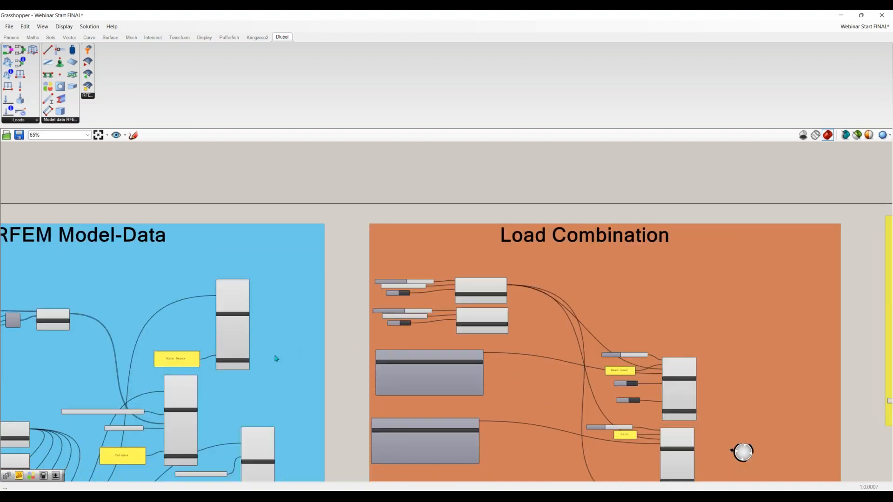
right_click_drag(269, 362, 495, 326)
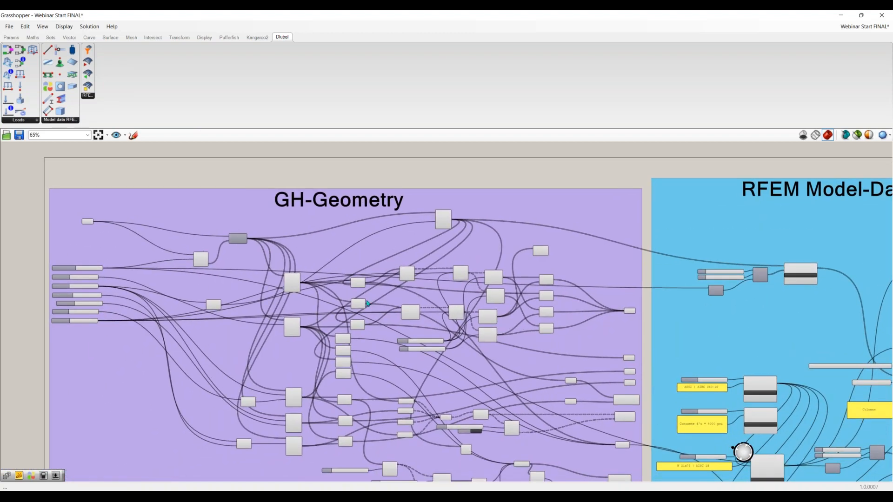
right_click_drag(382, 364, 383, 344)
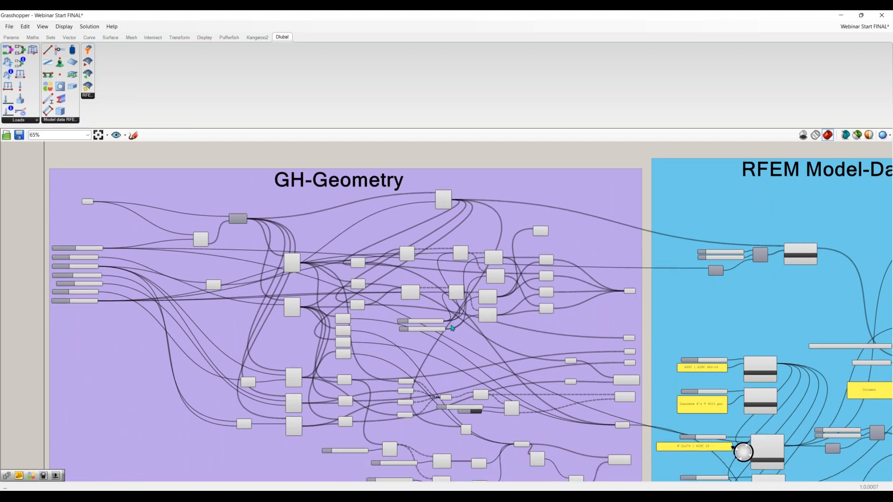
scroll(409, 335, "up", 1)
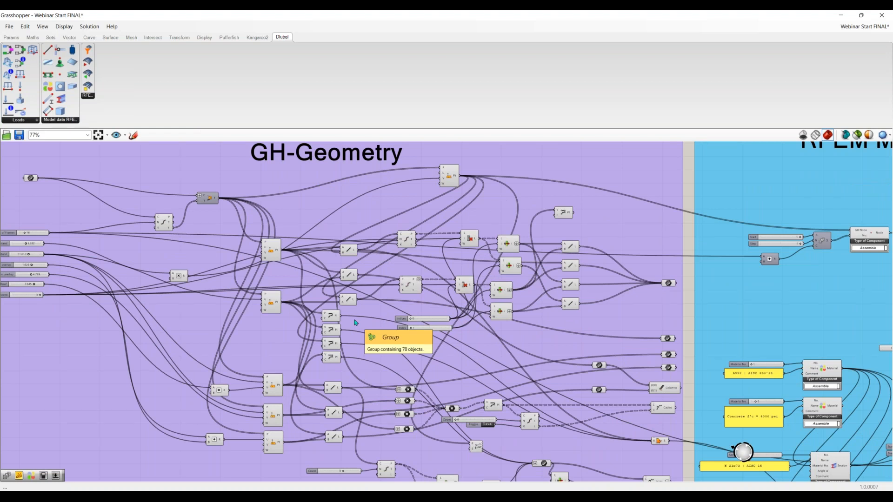
Arrange Grasshopper side by side with Rhino and delete the imported stadium roof from the Rhino model.
left_click_drag(369, 18, 890, 75)
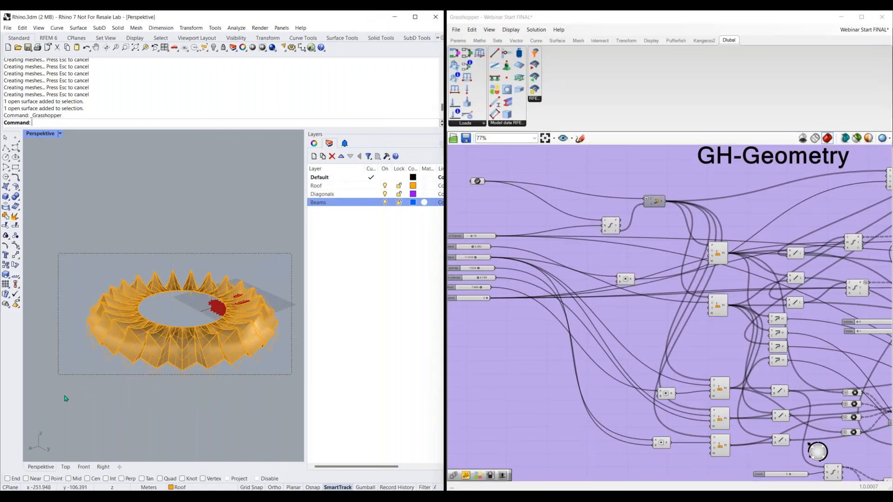
left_click_drag(66, 399, 65, 396)
key("Delete")
Examine the Grasshopper preview of the numbered grandstand frames in Rhino's perspective view, alongside the script's geometry sliders.
scroll(250, 317, "up", 3)
scroll(250, 317, "up", 5)
right_click_drag(250, 317, 145, 341)
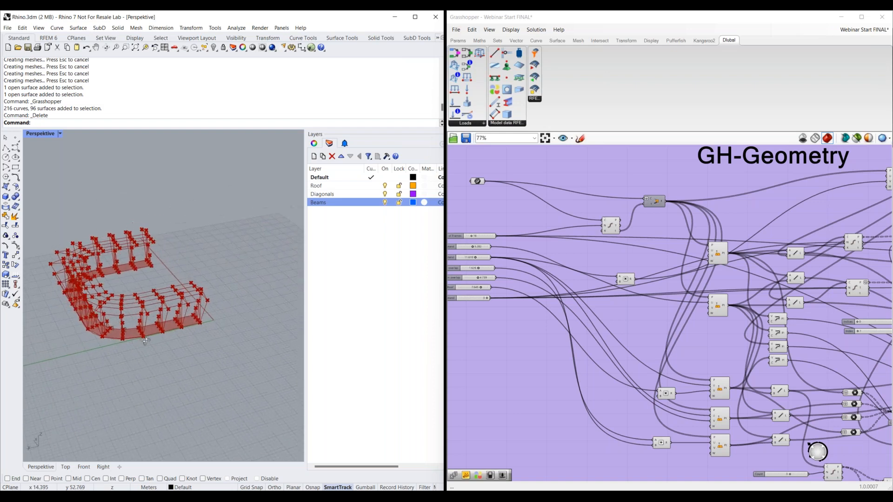
scroll(169, 319, "up", 3)
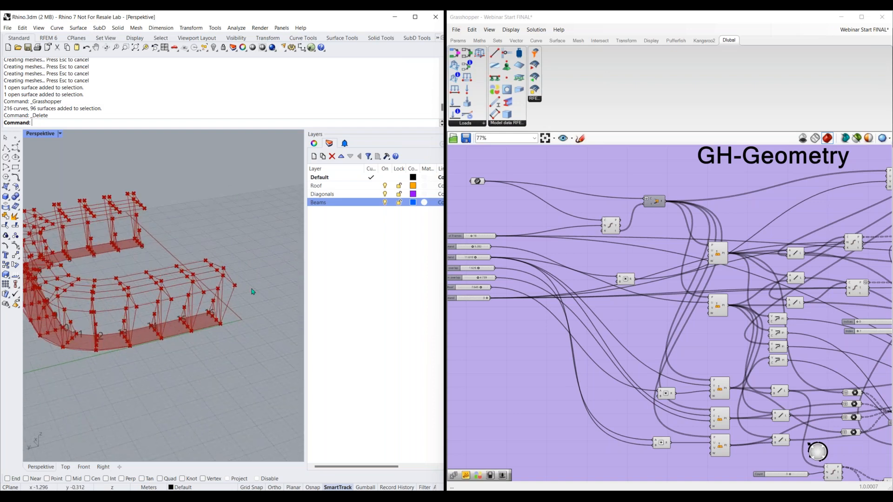
right_click_drag(479, 323, 529, 331)
right_click_drag(191, 349, 166, 338)
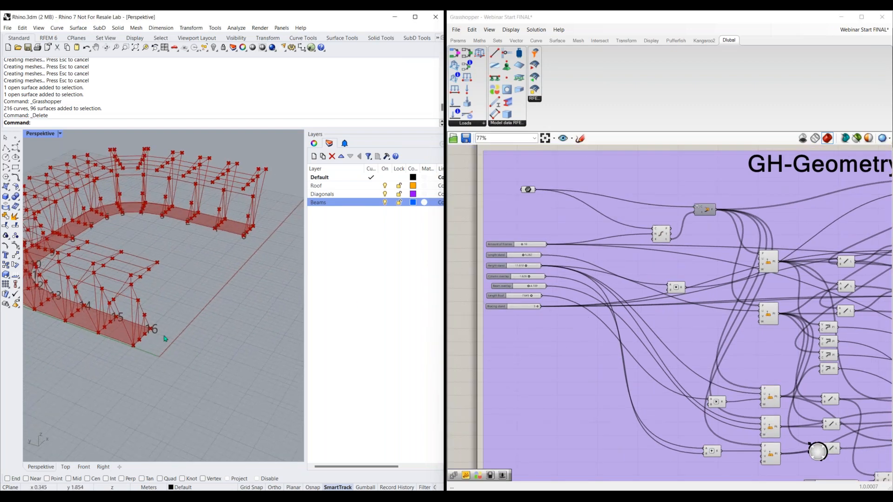
right_click_drag(172, 298, 207, 334, "shift")
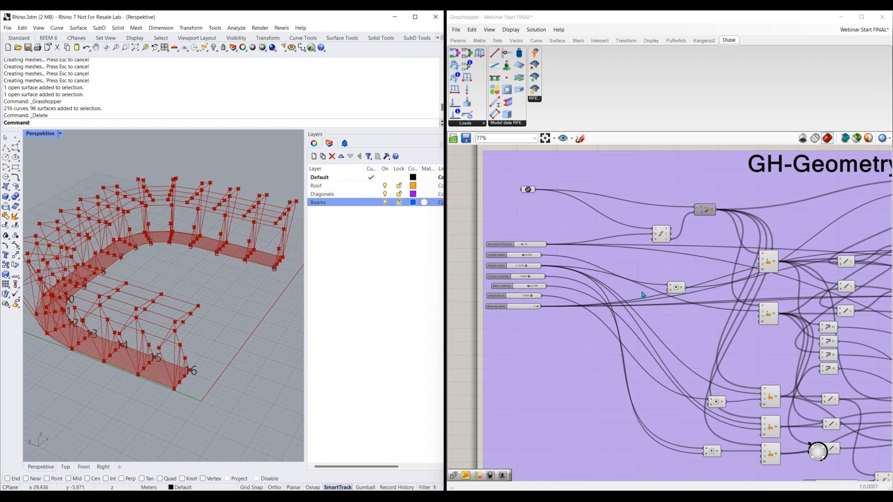
Set Amount of Frames to 17, Length stand to 6.470, Height stand to 10.326, Column overlap to 1.723, Beam overlap to 5.517 and Length Roof to 7.489.
scroll(501, 262, "up", 4)
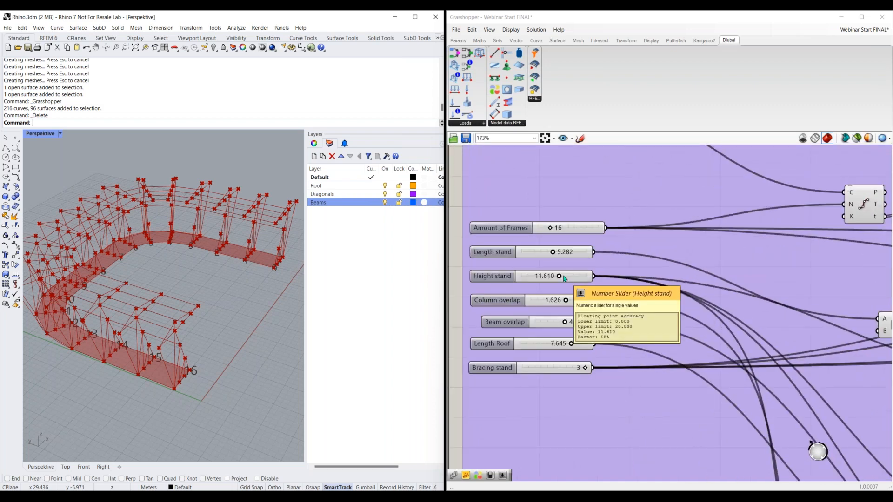
left_click(551, 230)
left_click_drag(551, 229, 585, 368)
left_click(77, 352)
scroll(76, 352, "up", 5)
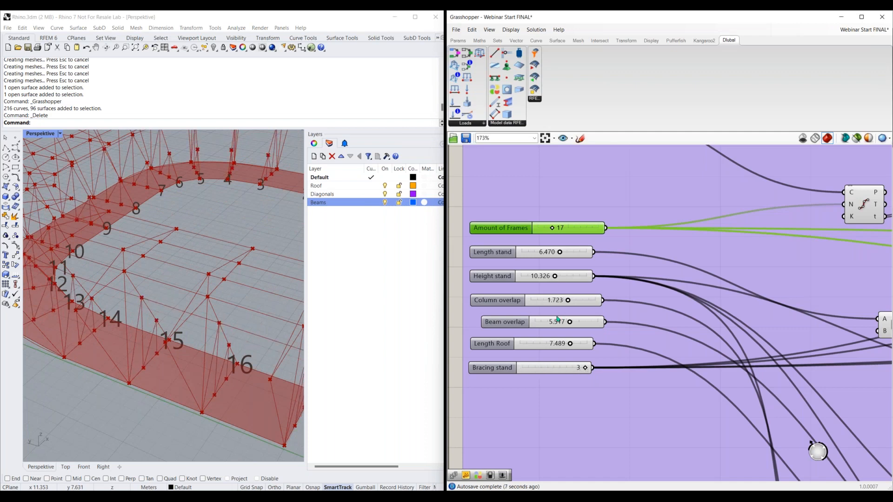
Turn off icon drawing so the components at the GH-Geometry group's outputs show their names.
scroll(591, 192, "down", 2)
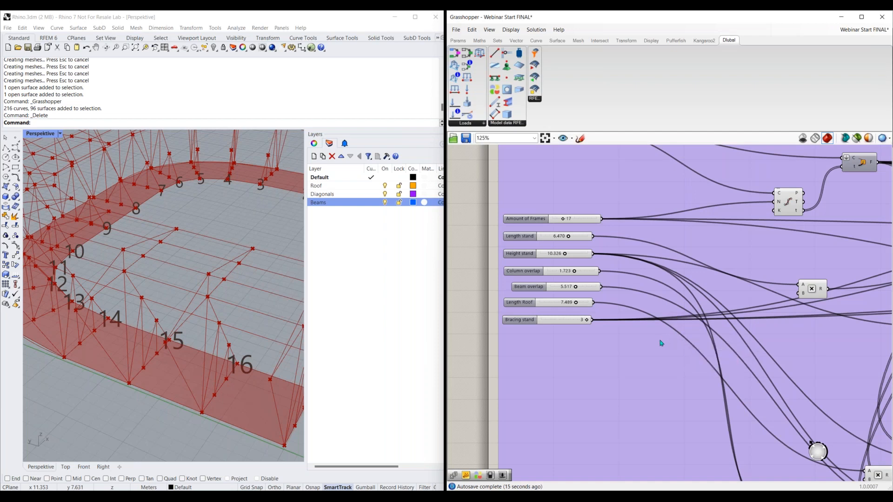
scroll(660, 342, "down", 4)
right_click_drag(796, 360, 603, 333)
scroll(647, 300, "up", 2)
left_click(510, 29)
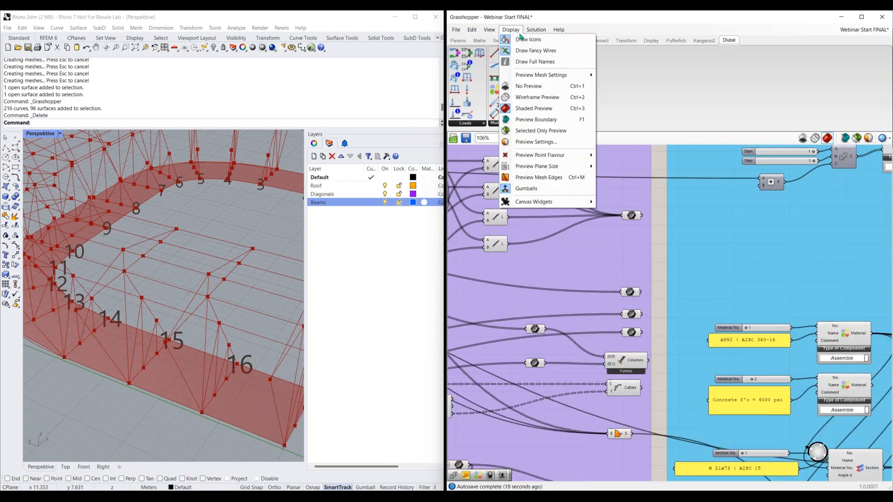
left_click(516, 41)
scroll(628, 214, "up", 1)
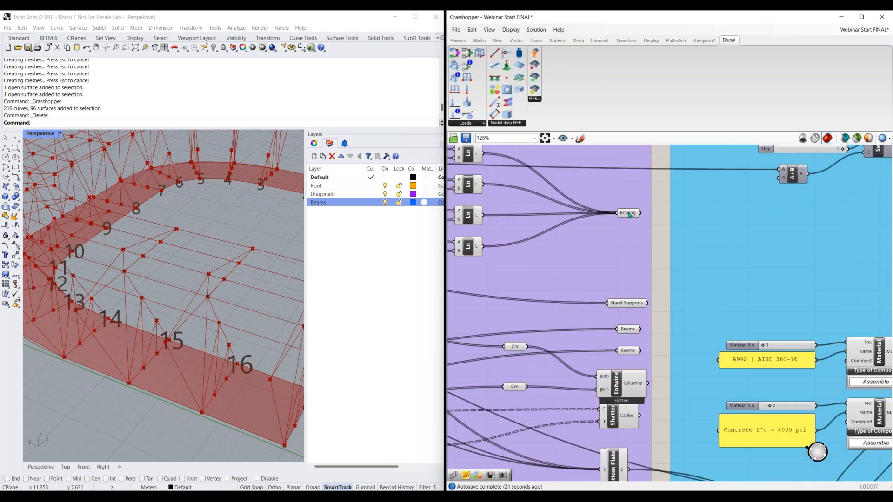
Highlight the GH-Geometry outputs Bracing, Stand Supports, Beams, Columns, Joists and Bottom Plate one by one to examine their geometry in the Rhino viewport.
left_click(628, 213)
right_click_drag(628, 310, 632, 258)
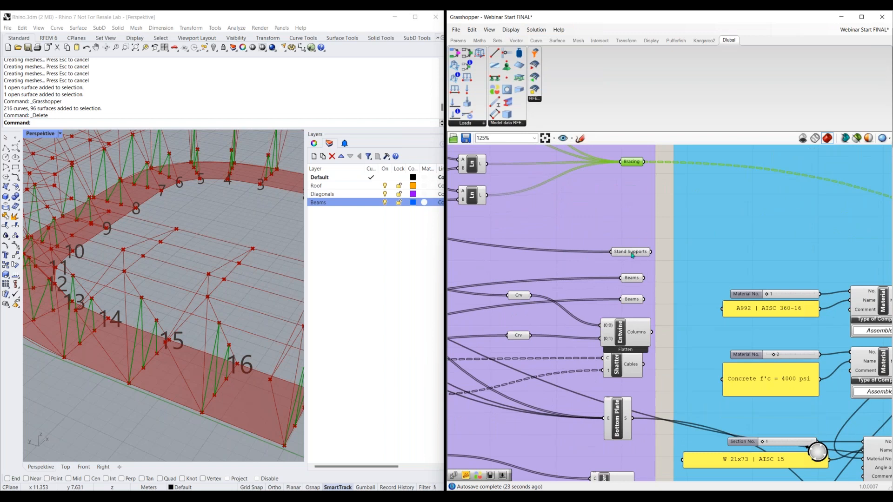
left_click(632, 254)
left_click(632, 279)
left_click(630, 299)
right_click_drag(629, 334, 629, 273)
left_click(630, 278)
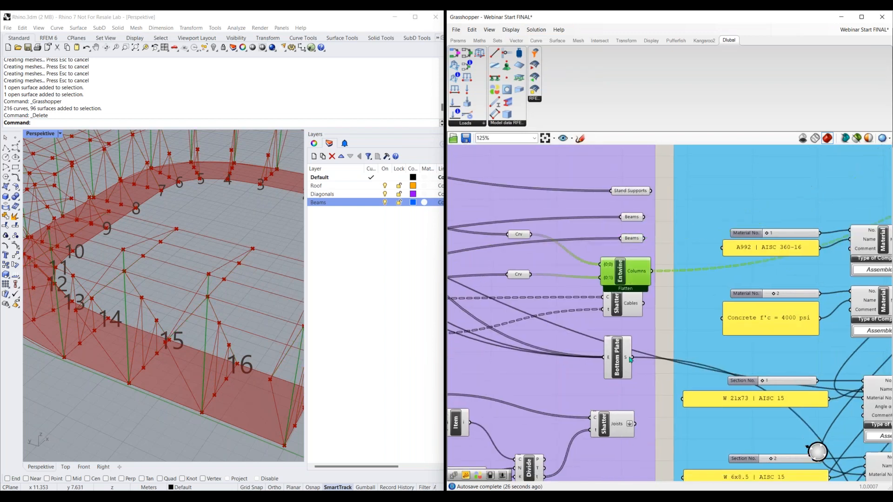
left_click(619, 427)
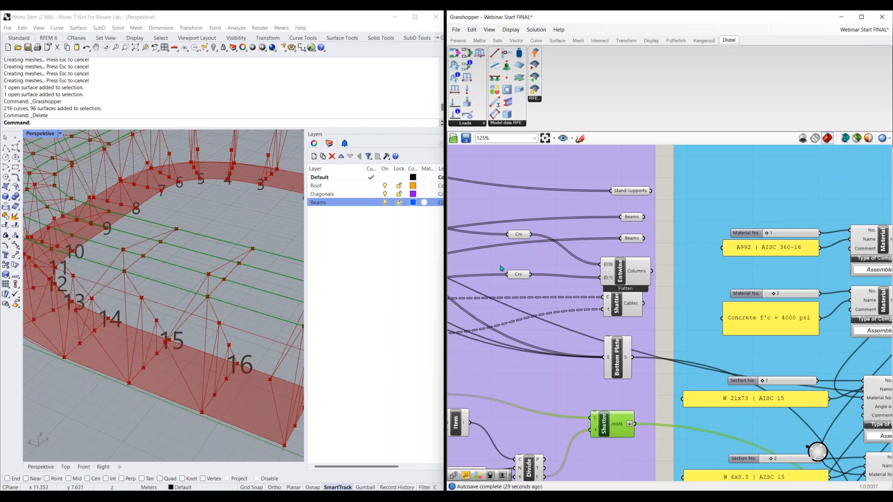
scroll(608, 359, "down", 2)
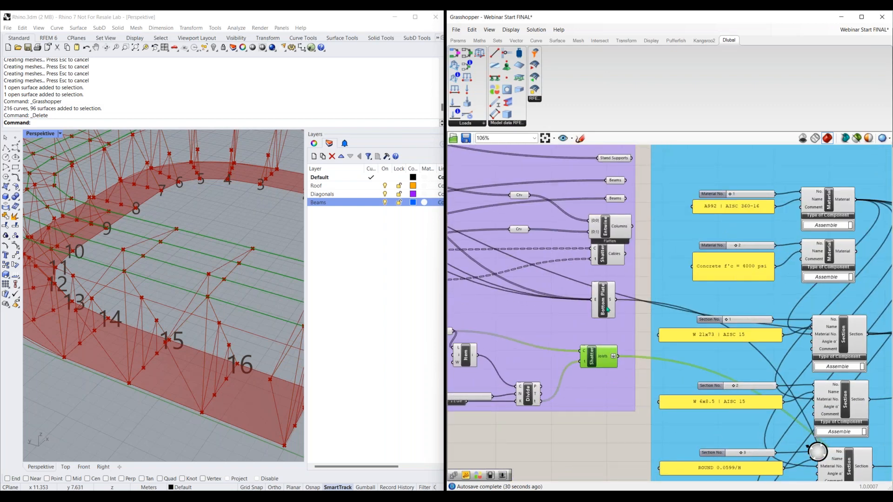
left_click(607, 307)
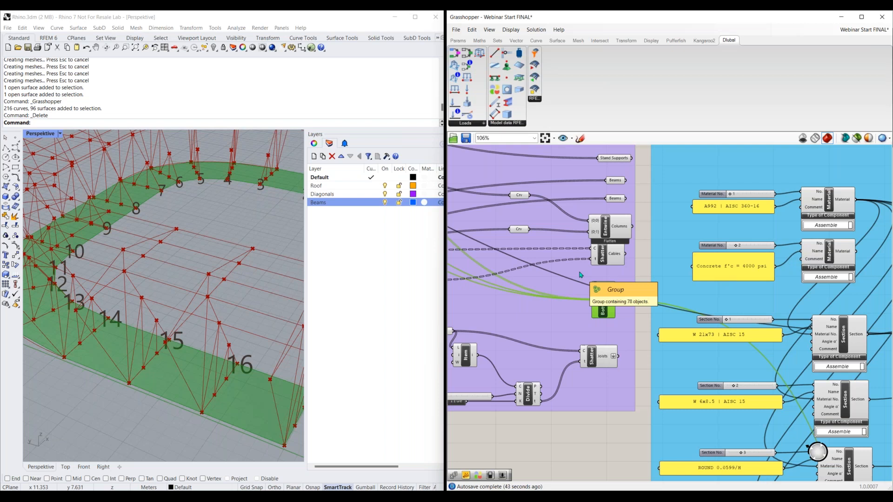
Move the whole GH-Geometry group down the canvas, away from the RFEM Model-Data group, to free working space beside its outputs.
scroll(575, 275, "down", 1)
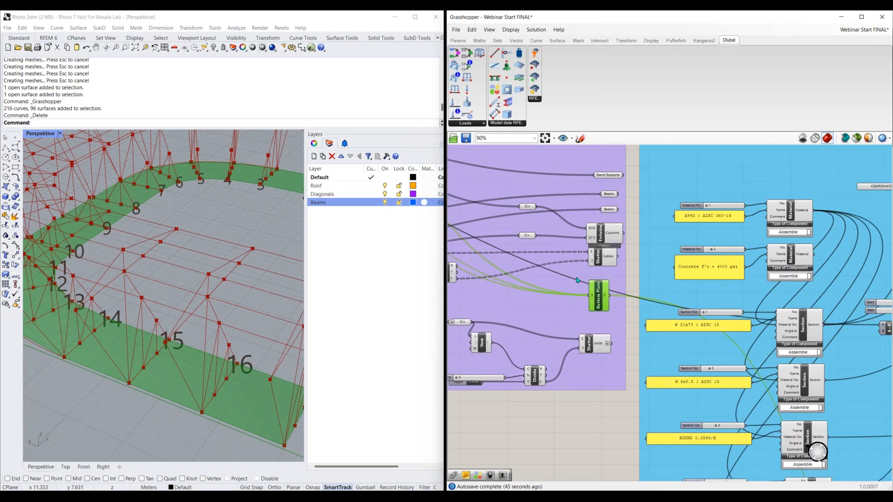
scroll(586, 309, "down", 10)
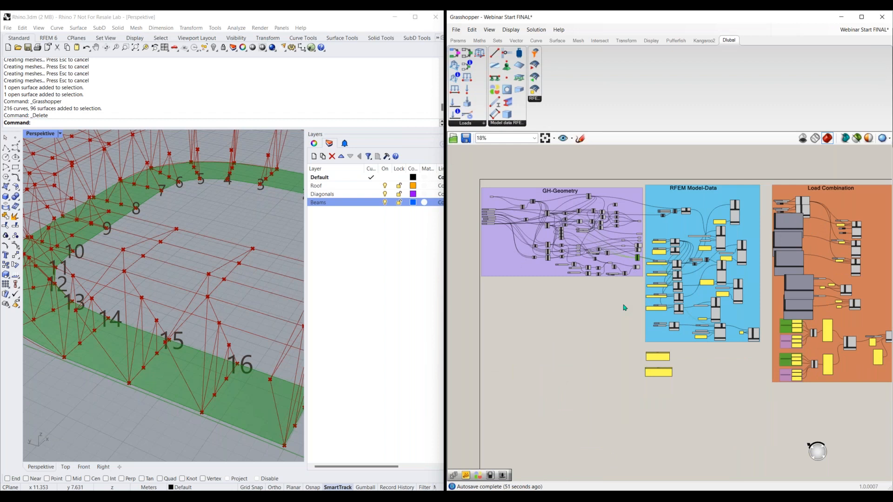
right_click_drag(525, 264, 536, 258)
left_click_drag(527, 255, 528, 415)
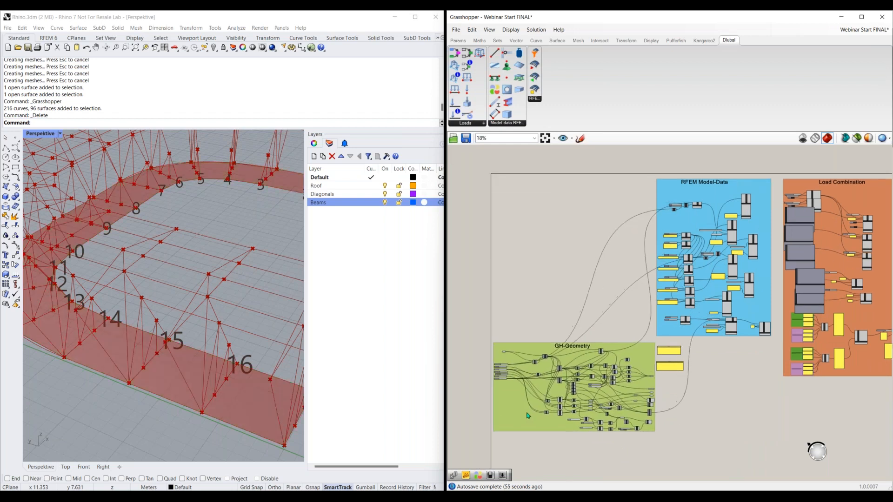
right_click_drag(733, 425, 723, 322)
left_click_drag(506, 317, 505, 334)
Reposition the Material and Sections text panels close together beside the GH-Geometry group, with Material above Sections.
scroll(702, 324, "up", 5)
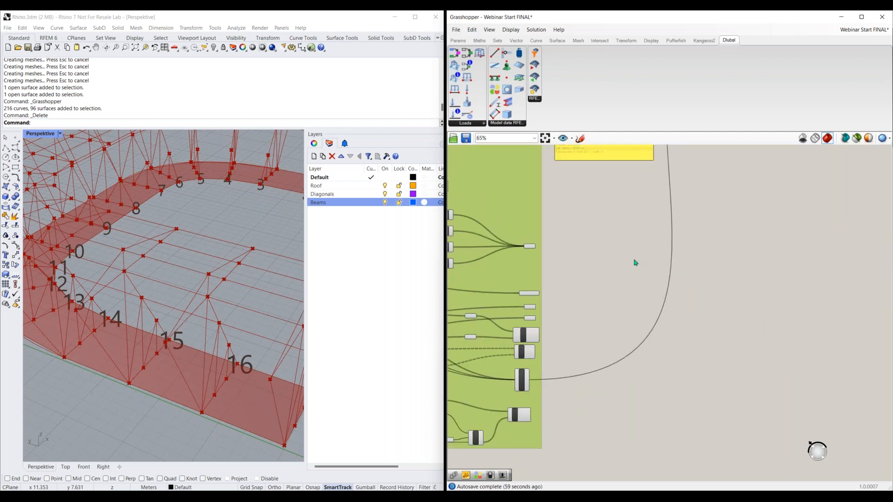
scroll(633, 261, "up", 1)
right_click_drag(629, 185, 630, 287)
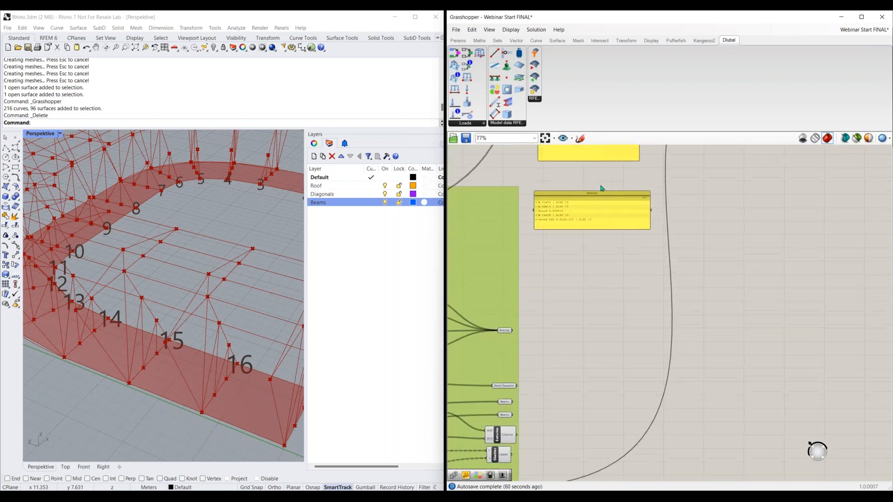
left_click_drag(598, 197, 601, 298)
right_click_drag(606, 189, 602, 235)
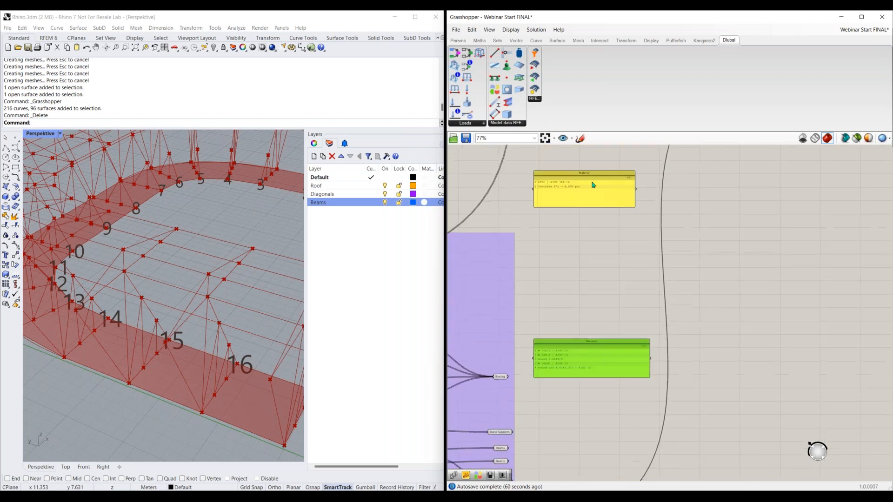
left_click_drag(589, 179, 592, 267)
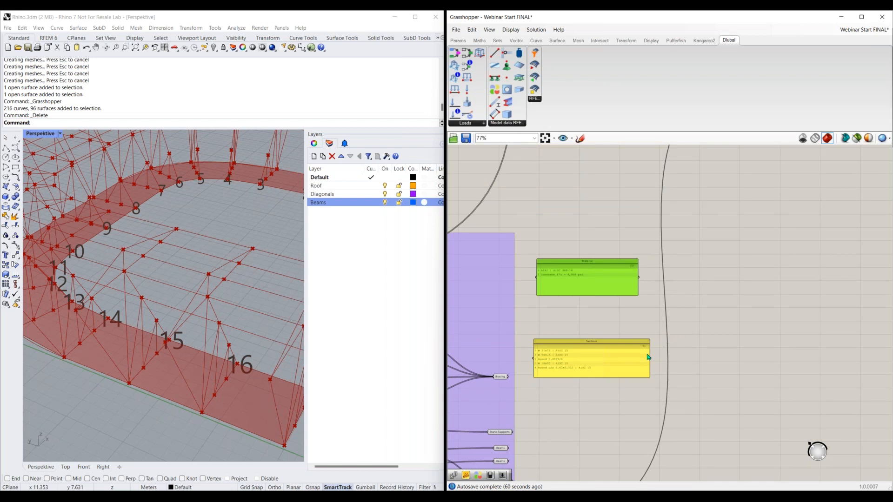
right_click_drag(628, 398, 617, 361)
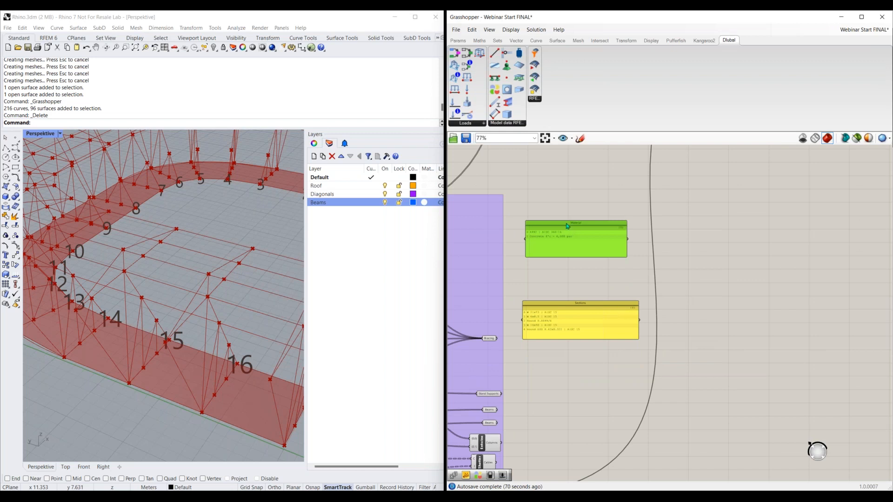
left_click_drag(567, 227, 554, 211)
left_click_drag(573, 303, 560, 258)
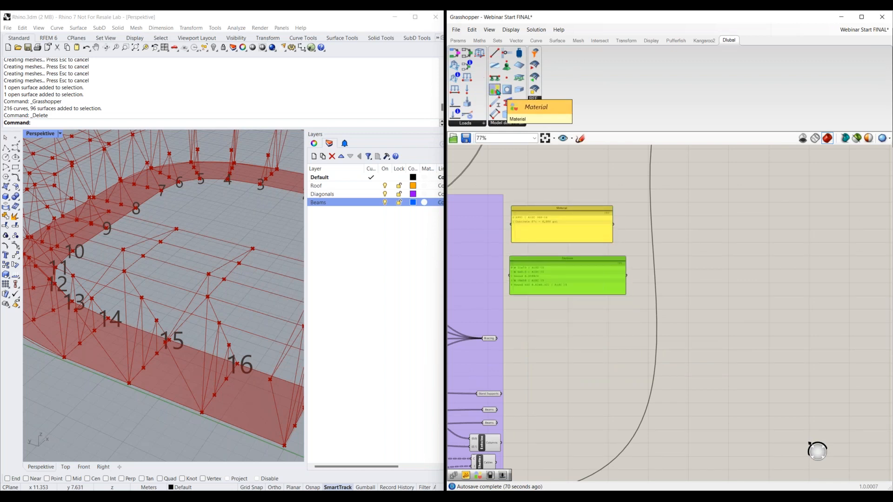
Place a Dlubal Material component on the empty canvas beside the text panels and turn on icon drawing.
left_click_drag(494, 91, 663, 253)
scroll(673, 295, "up", 6)
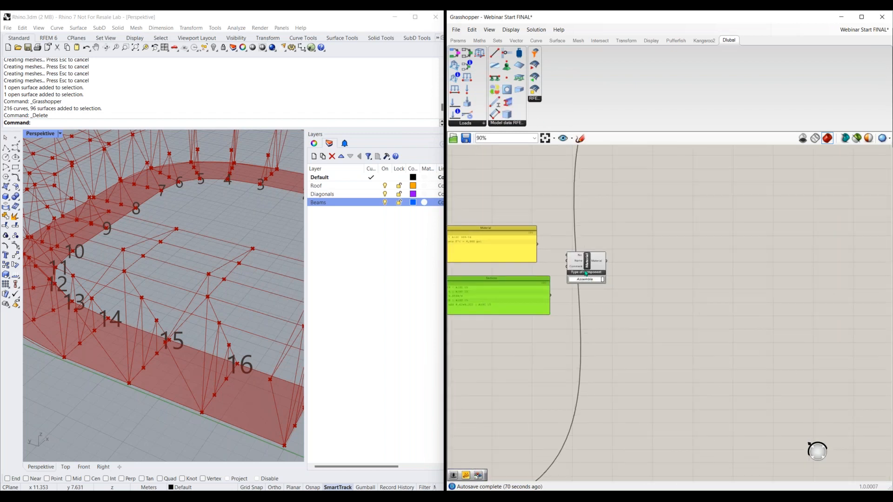
left_click_drag(642, 254, 672, 259)
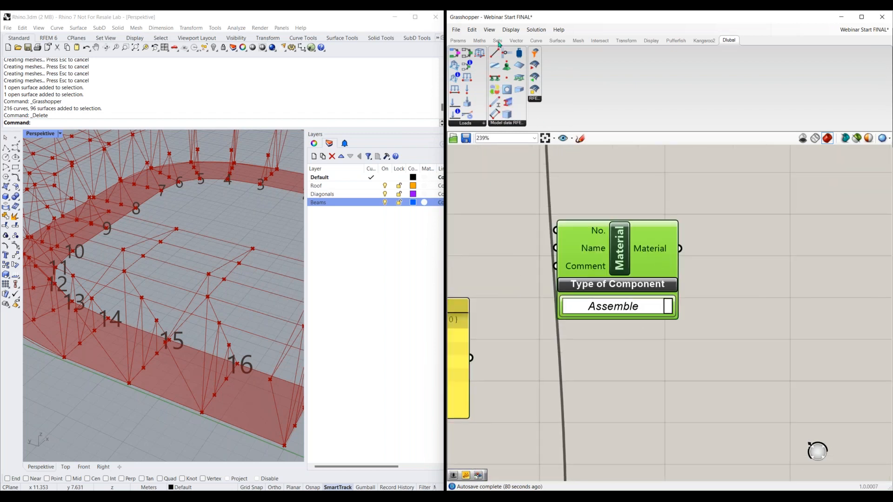
left_click(511, 30)
left_click(528, 40)
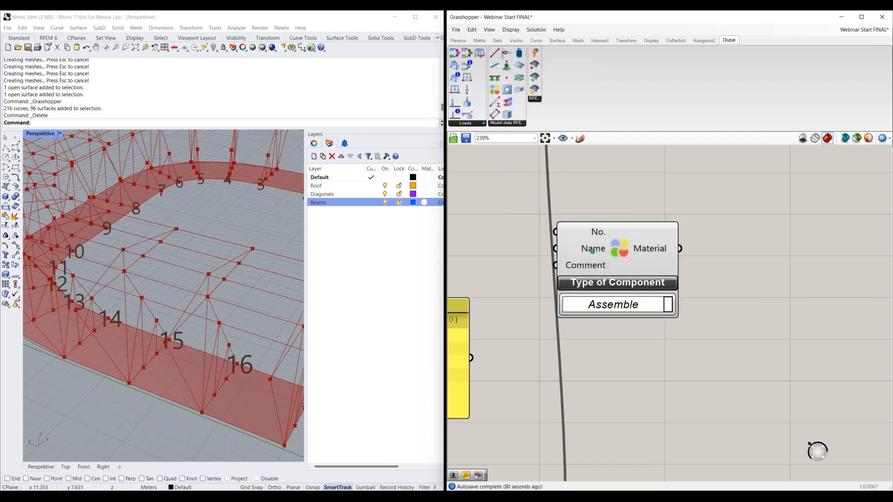
Add a number slider with value 1, connect it to the Material component's No. input and space the two apart.
mouse_move(582, 249)
left_click_drag(639, 255, 689, 266)
right_click_drag(652, 374, 636, 344)
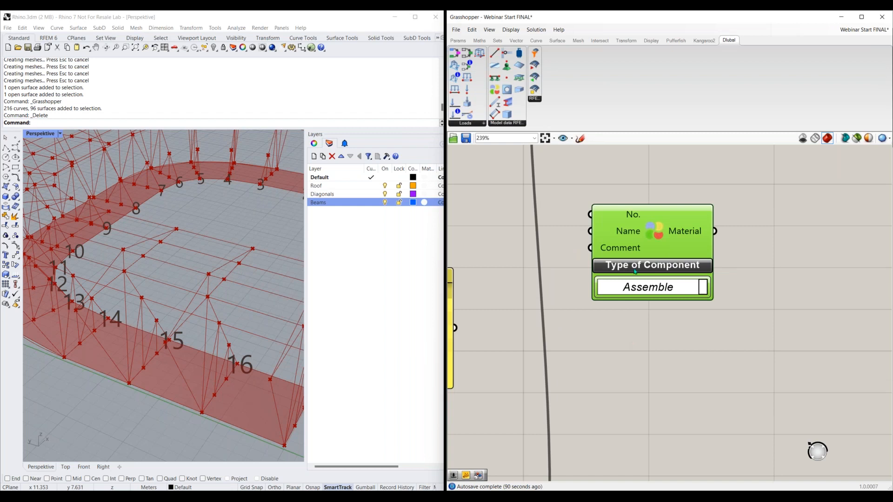
mouse_move(618, 219)
left_click_drag(643, 235, 716, 302)
double_click(561, 268)
type("slider")
key("Return")
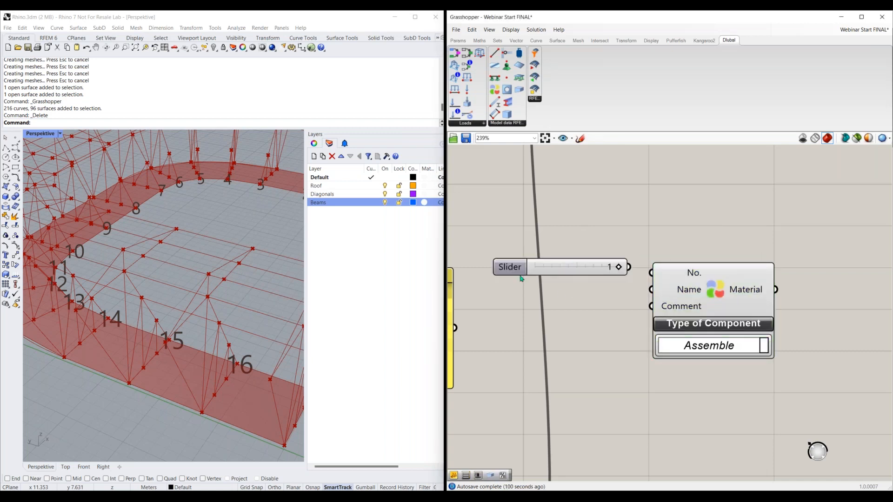
scroll(579, 303, "down", 2)
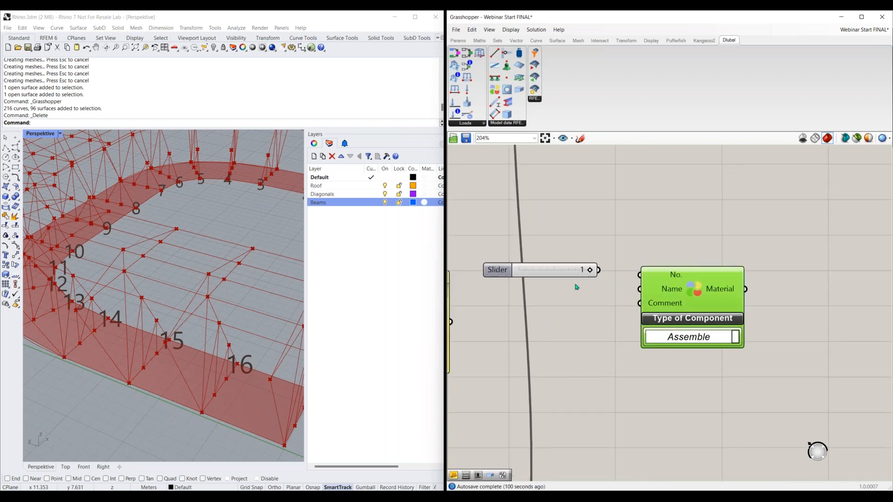
left_click_drag(598, 270, 639, 275)
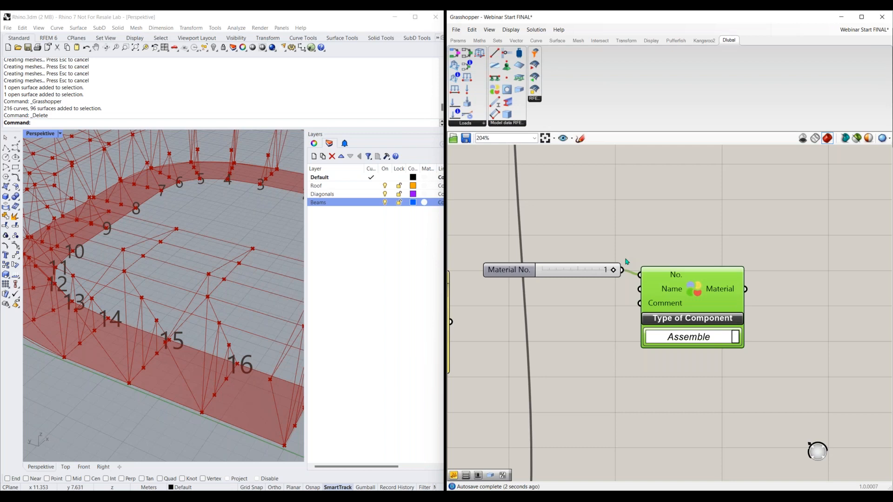
left_click_drag(674, 298, 685, 301)
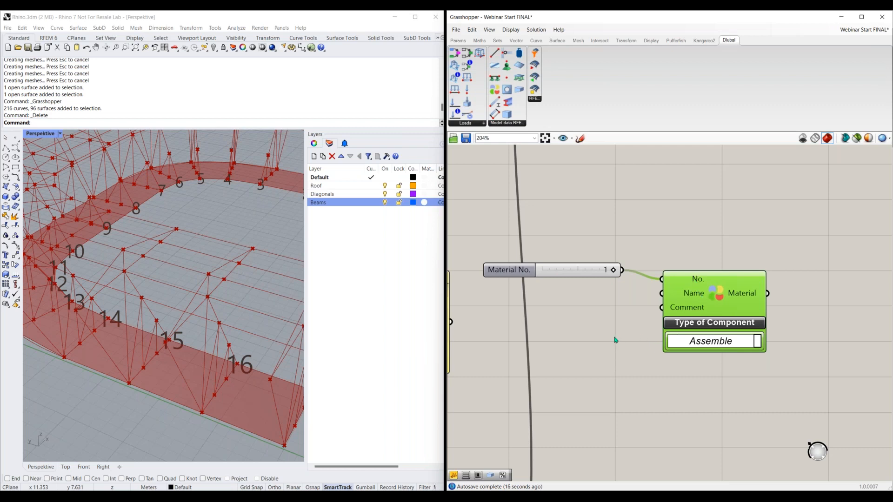
left_click_drag(736, 317, 762, 324)
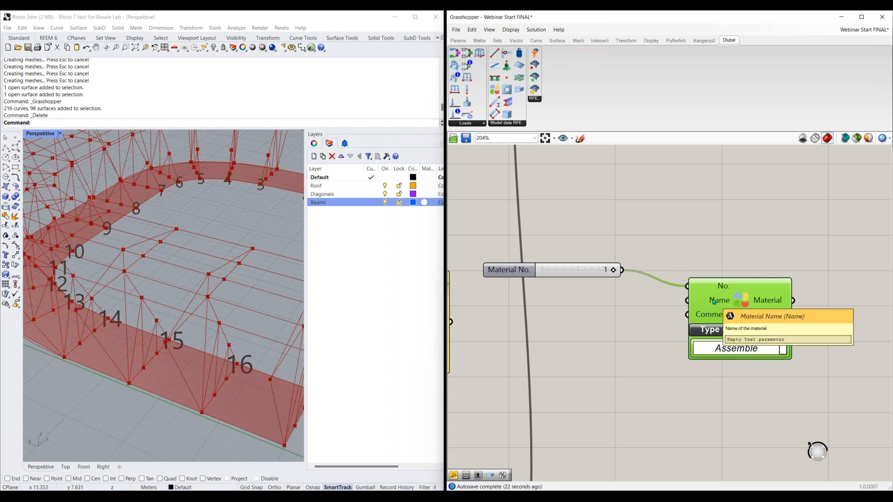
Try feeding the Material component's Name input from a panel reading A992 | AISC 360-16, and delete that panel.
double_click(631, 312)
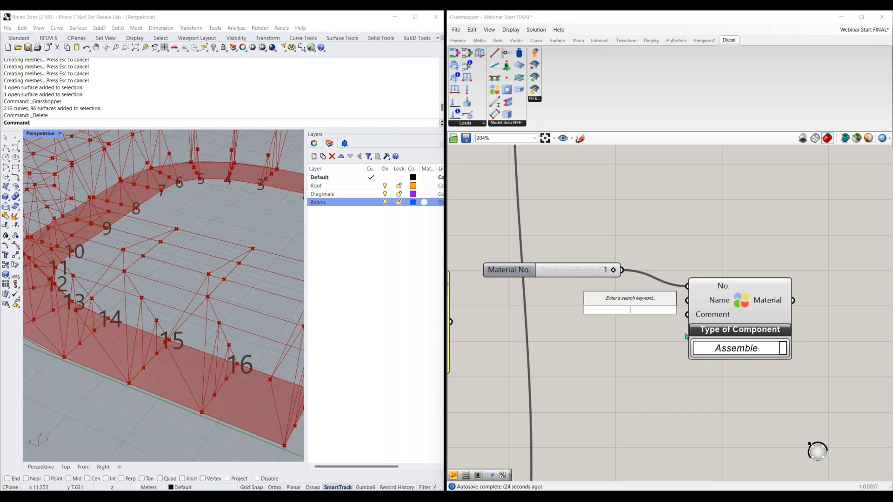
type("\"A")
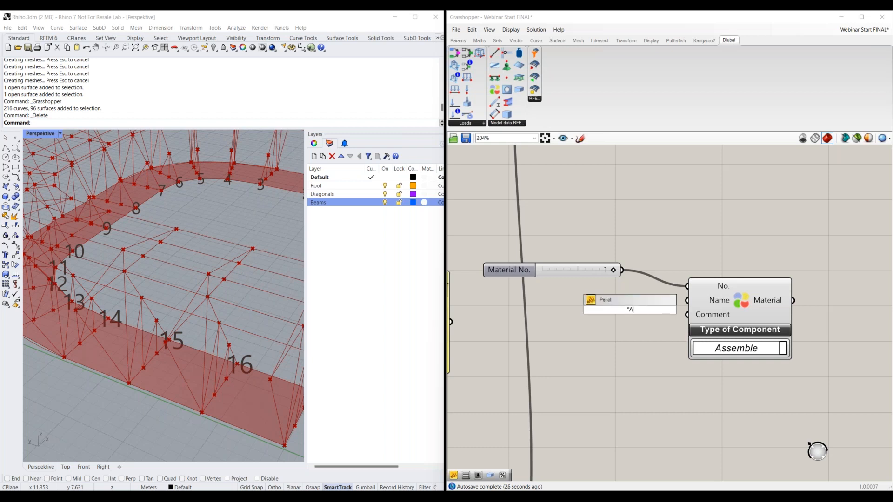
type("992")
key("Return")
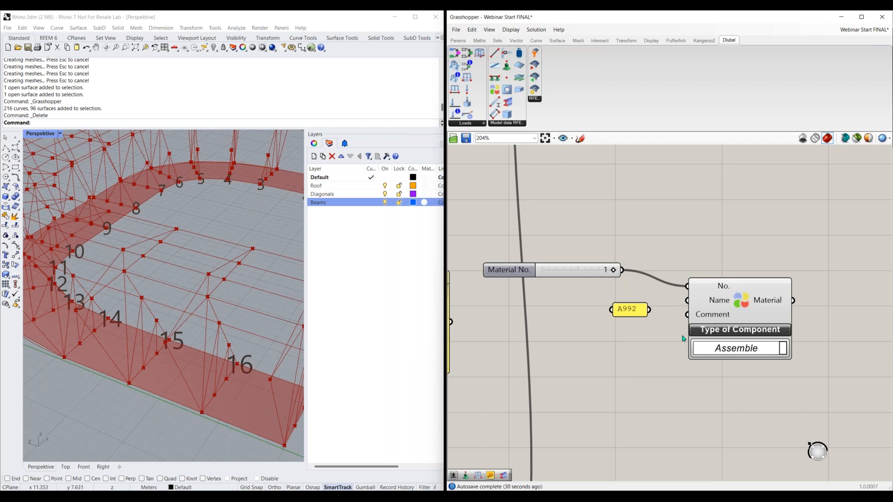
left_click_drag(650, 310, 627, 308)
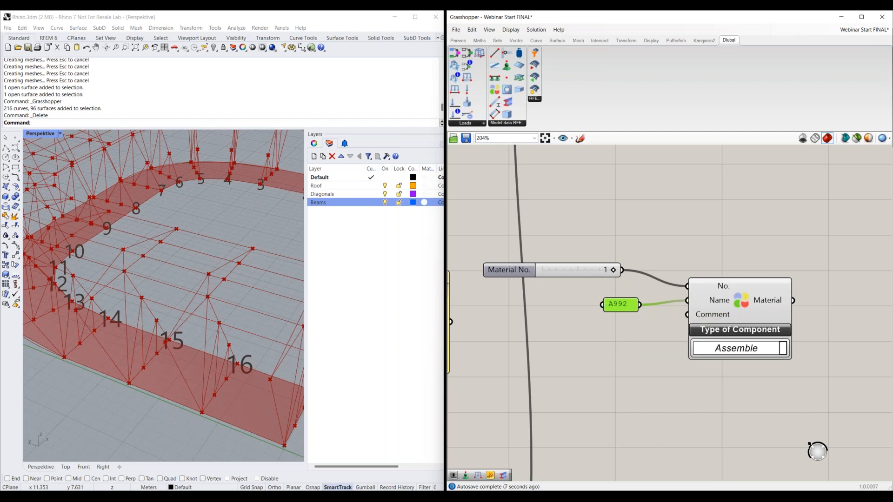
double_click(624, 306)
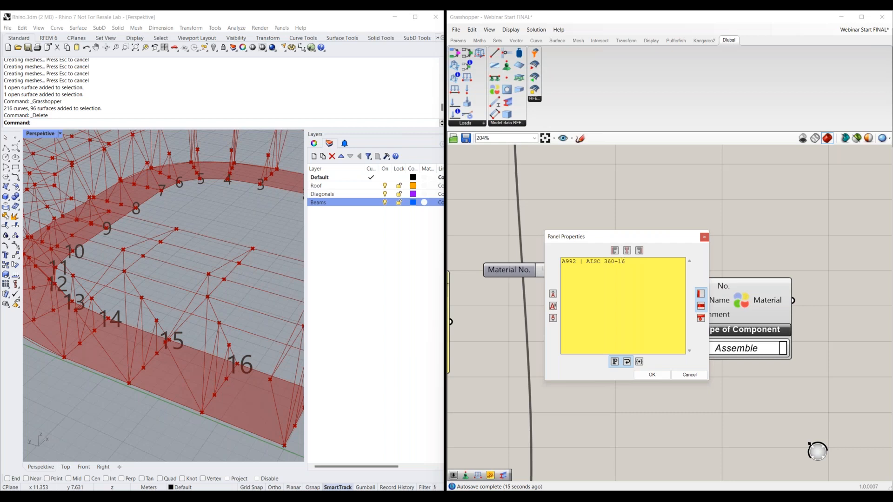
left_click(652, 375)
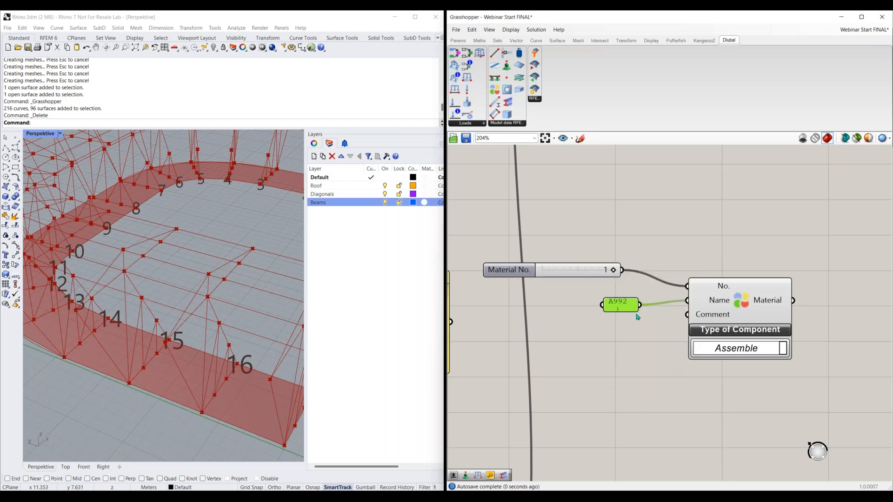
left_click_drag(636, 310, 646, 326)
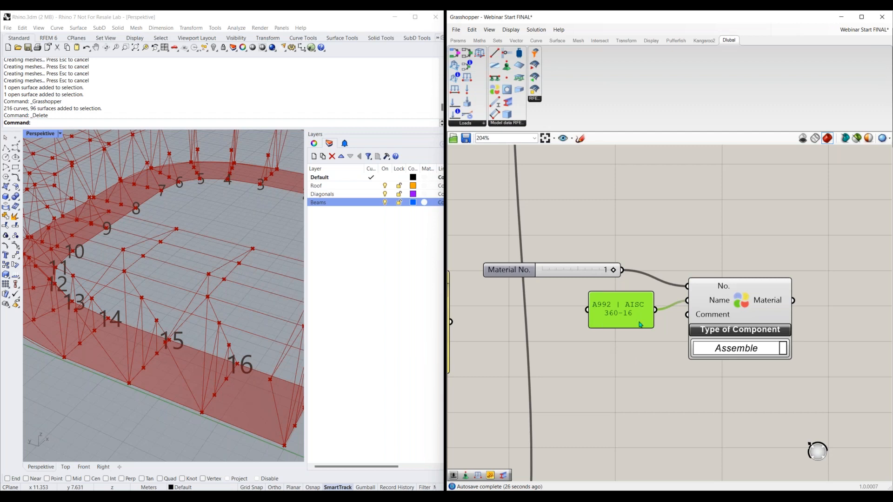
key("Delete")
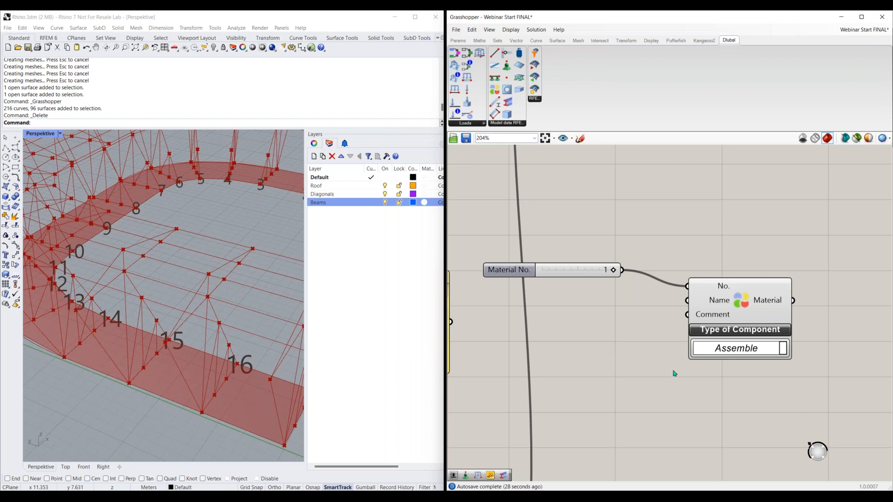
Move the Material text panel further up to leave more space above the Sections panel.
scroll(670, 372, "down", 1)
right_click_drag(544, 358, 652, 396)
right_click_drag(547, 310, 658, 358)
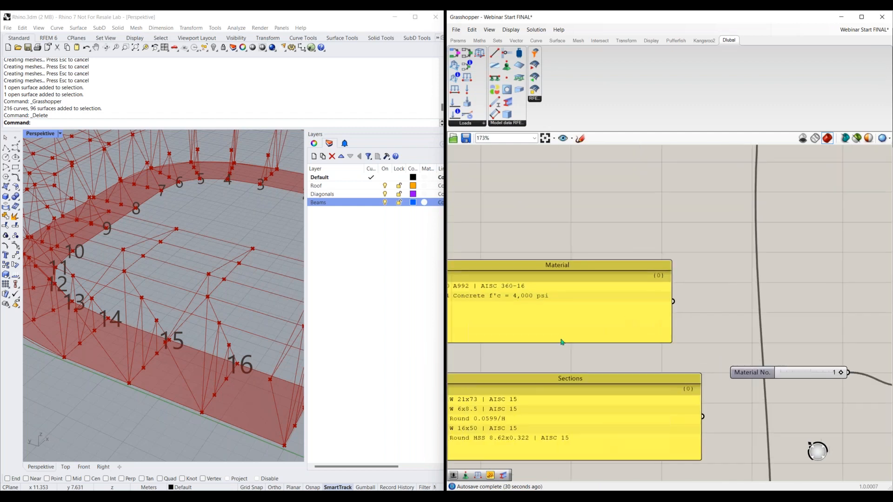
right_click_drag(562, 342, 584, 327)
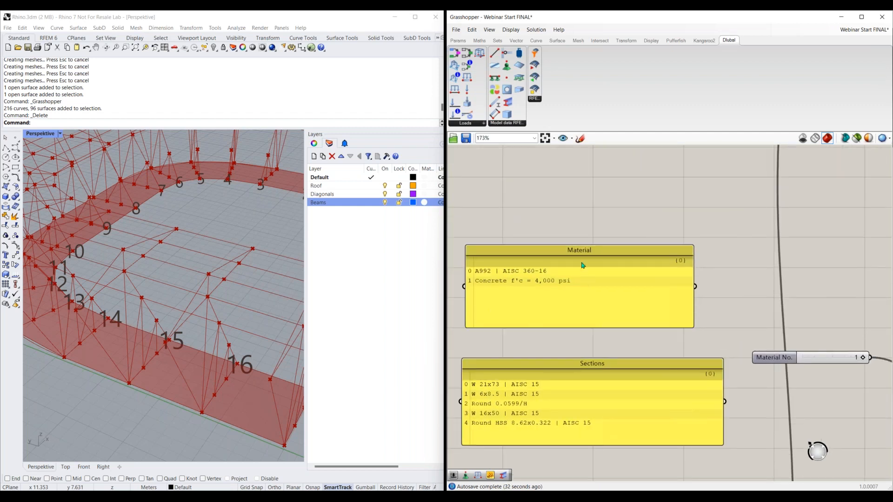
left_click_drag(589, 254, 596, 212)
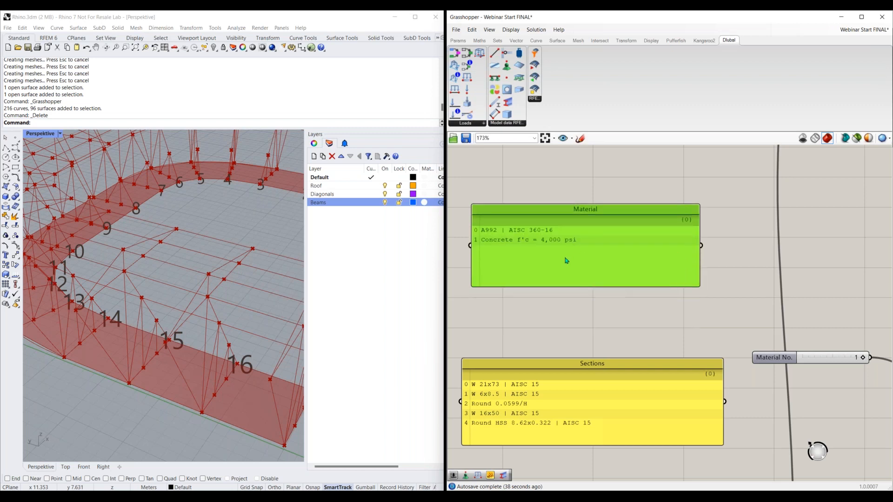
left_click_drag(598, 205, 604, 194)
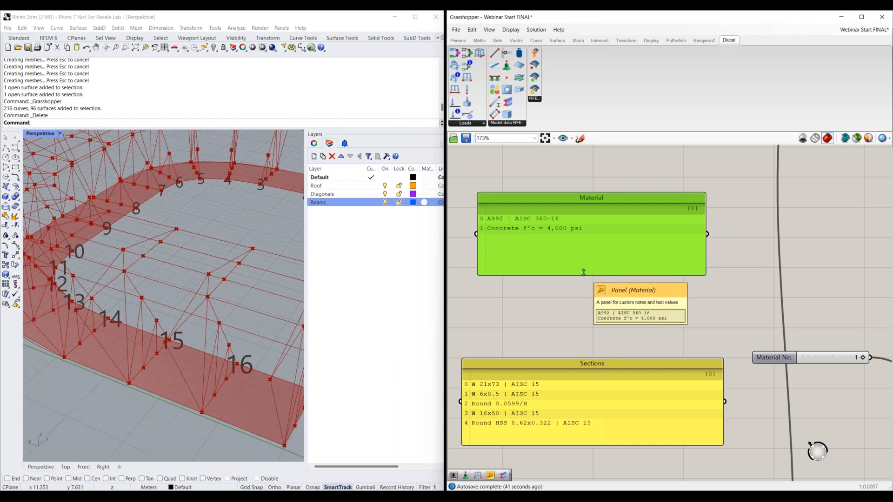
Make the Material text panel taller and move it closer to the Material component.
left_click_drag(584, 275, 584, 291)
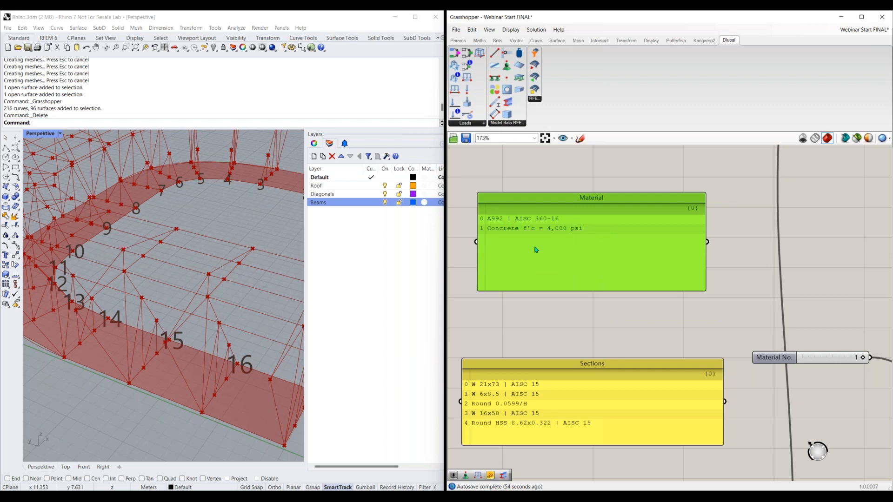
left_click(468, 240)
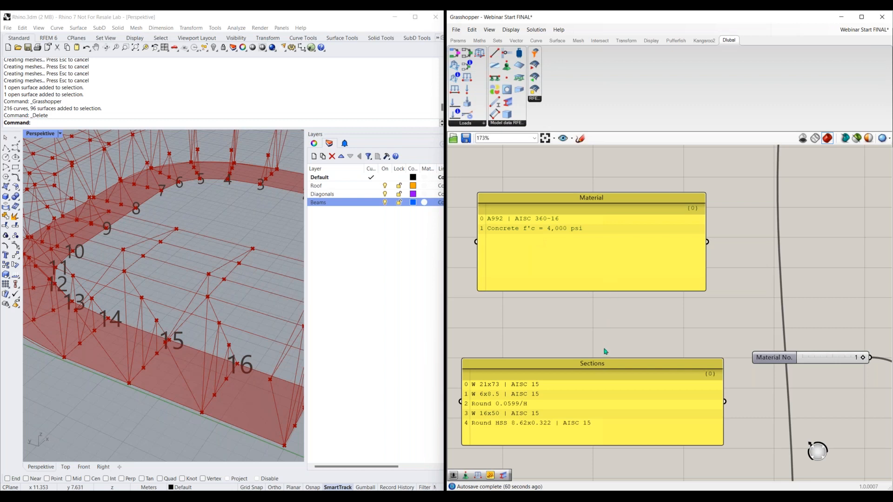
right_click_drag(734, 333, 611, 312)
left_click_drag(557, 235, 646, 272)
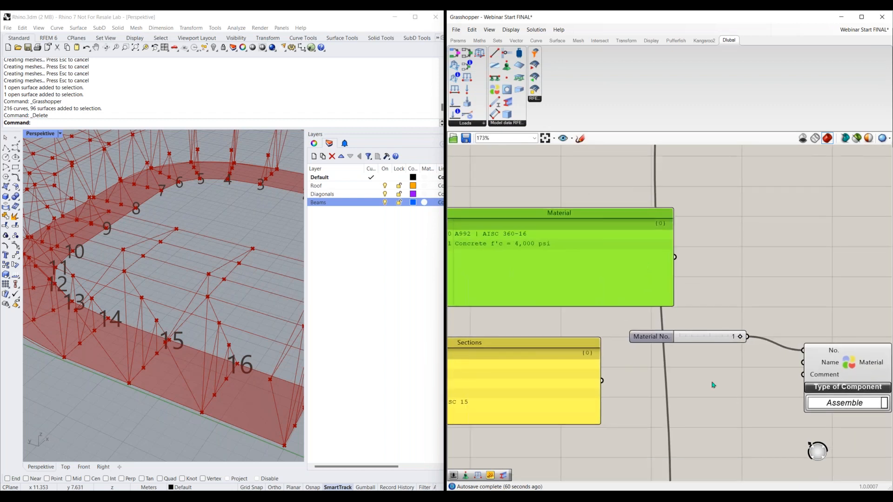
Place a List Item component beside the Material text panel and move the Material No. slider down to make room.
right_click_drag(713, 385, 657, 347)
double_click(659, 347)
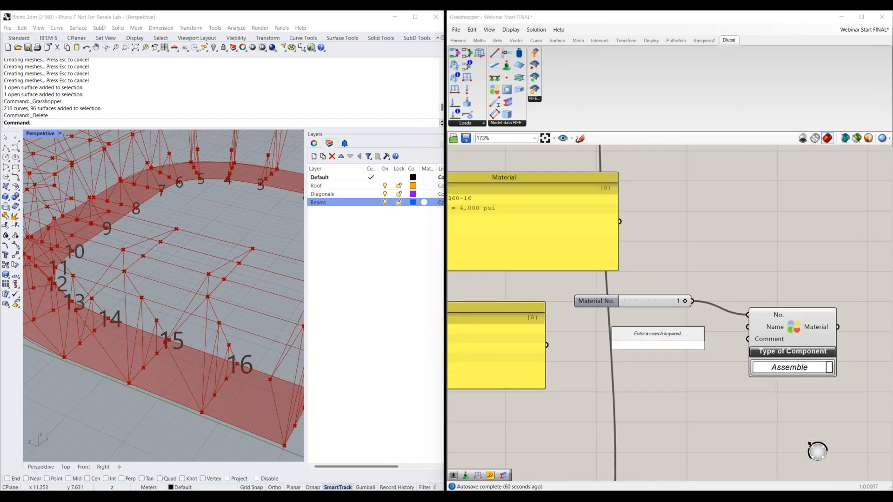
type("list ")
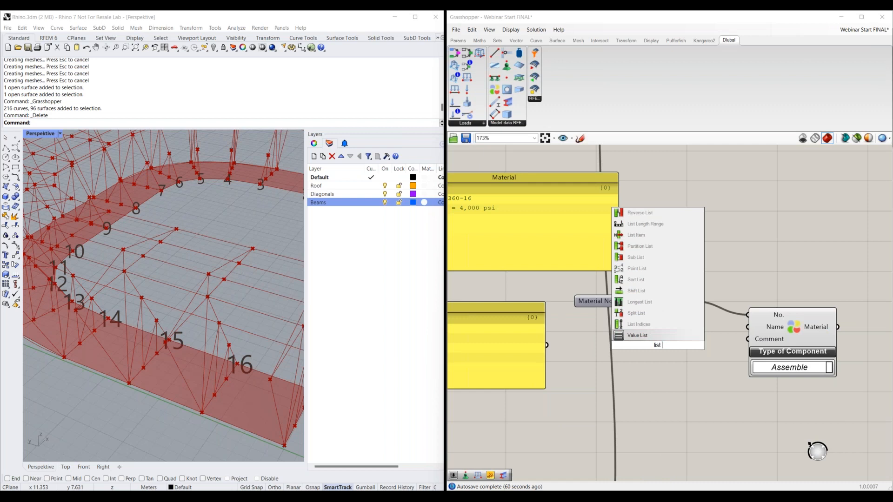
type("it")
left_click(659, 335)
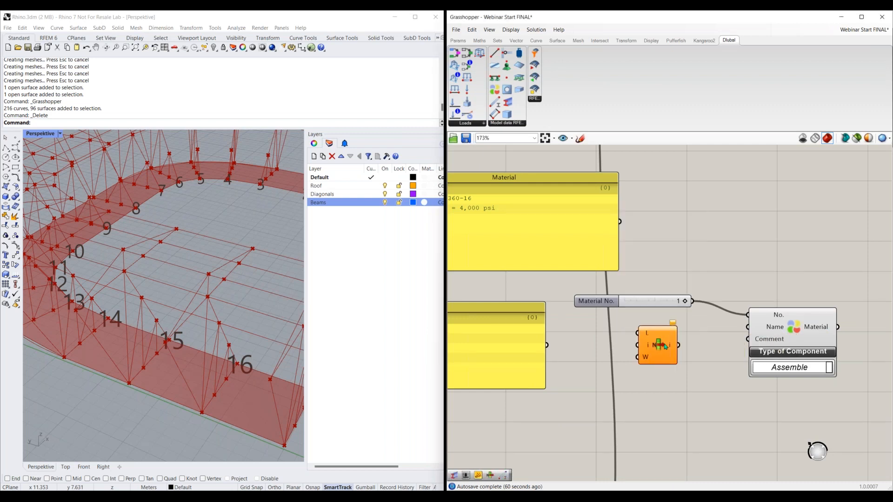
left_click_drag(660, 335, 677, 222)
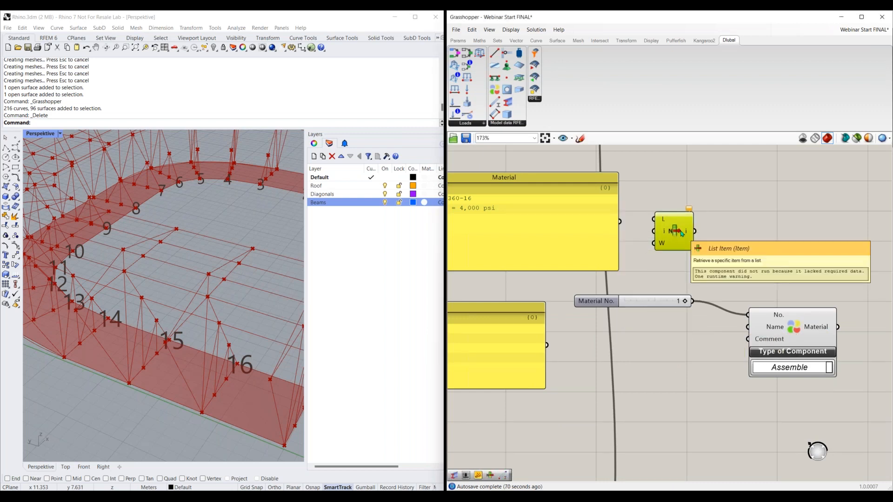
left_click_drag(635, 300, 668, 337)
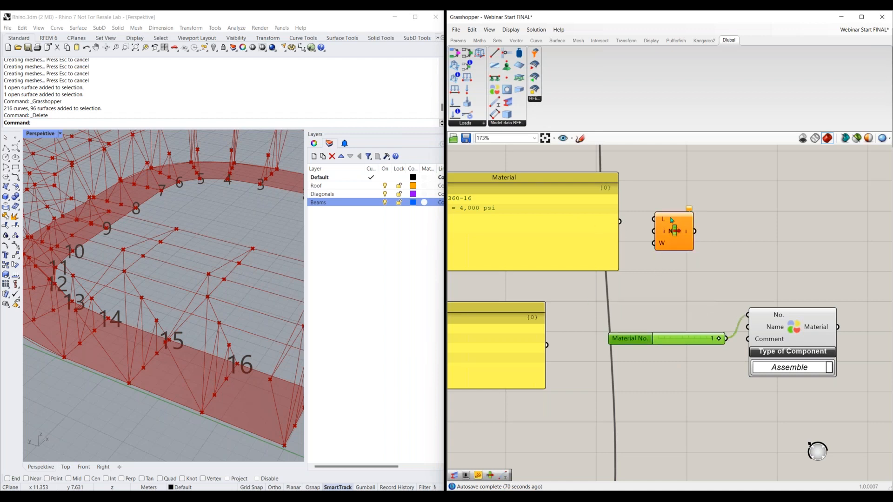
Connect the Material panel to the List Item's list input and feed its index from a new number slider with value 5.
left_click_drag(619, 221, 756, 229)
double_click(670, 265)
type("5")
key("Return")
left_click_drag(718, 265, 746, 237)
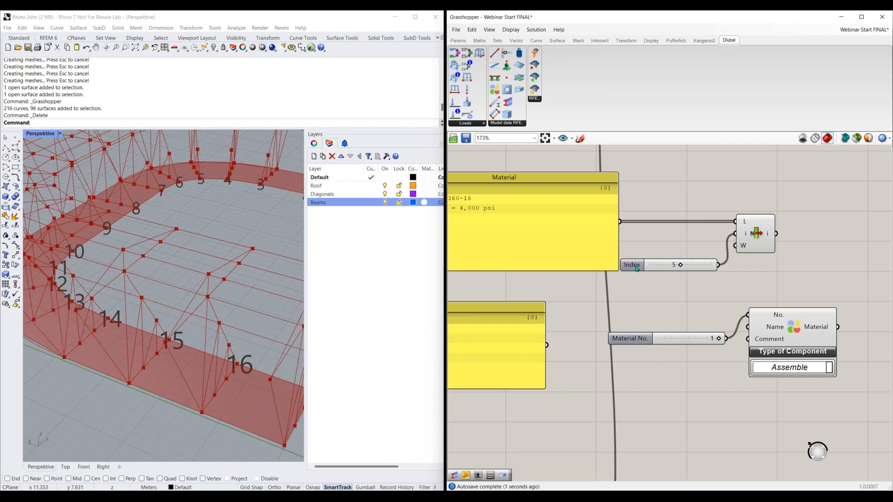
left_click_drag(637, 265, 640, 248)
Set the List Item's Index slider to 0 to pick the A992 material.
scroll(666, 281, "down", 1)
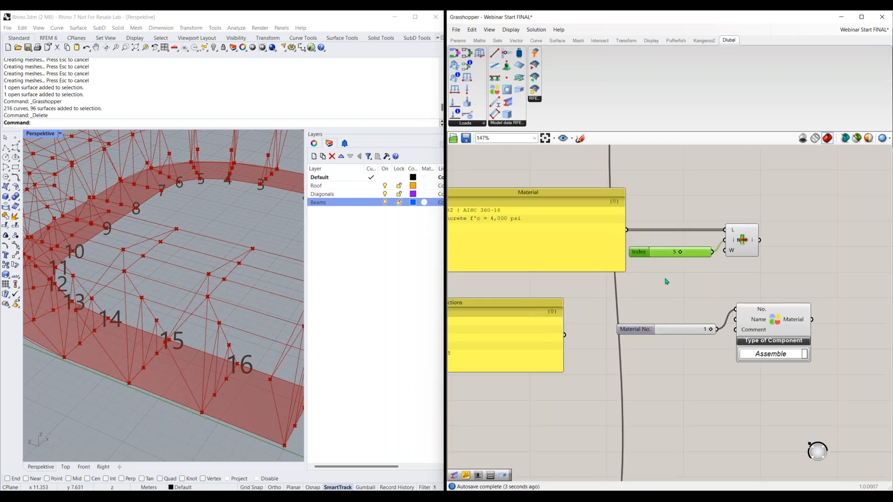
right_click_drag(666, 281, 684, 282)
right_click_drag(729, 312, 736, 313)
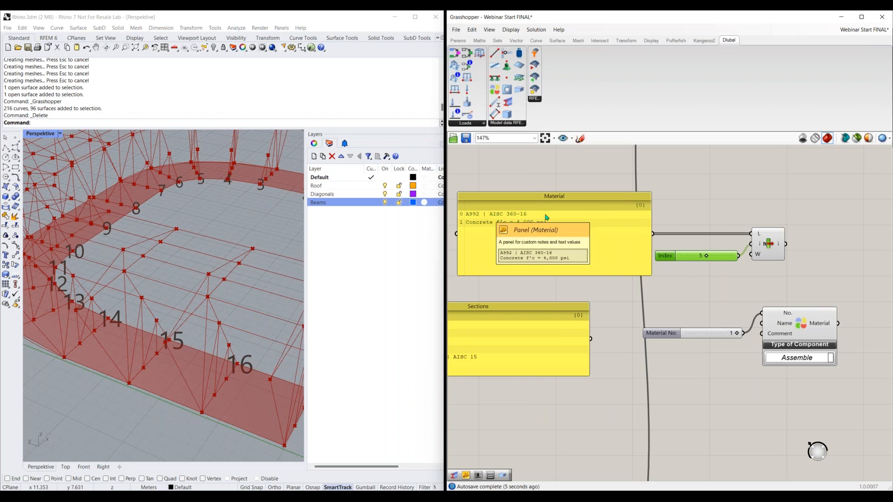
left_click_drag(705, 257, 673, 263)
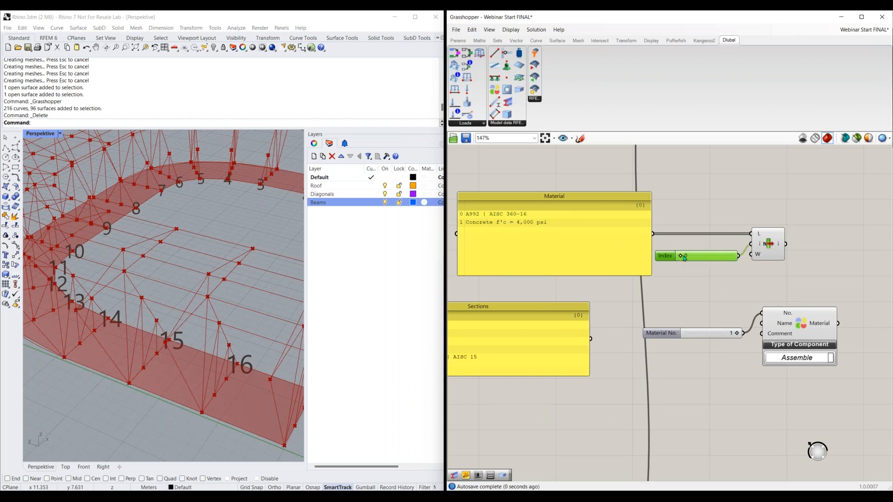
Display the List Item's output in a temporary panel and delete that panel.
right_click_drag(742, 292, 686, 300)
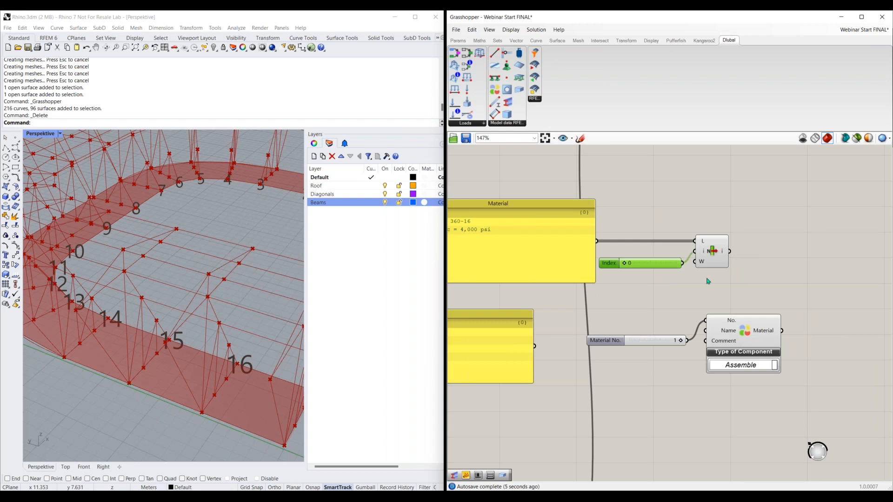
double_click(695, 262)
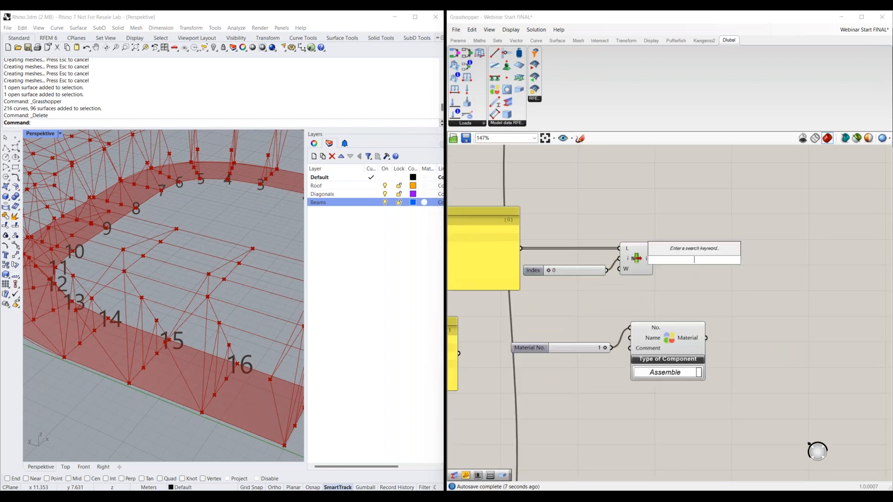
type("panel")
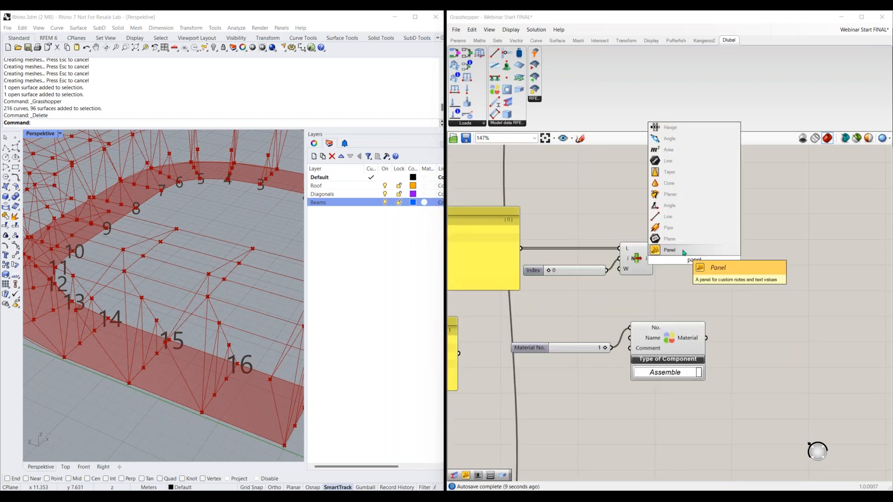
left_click(684, 253)
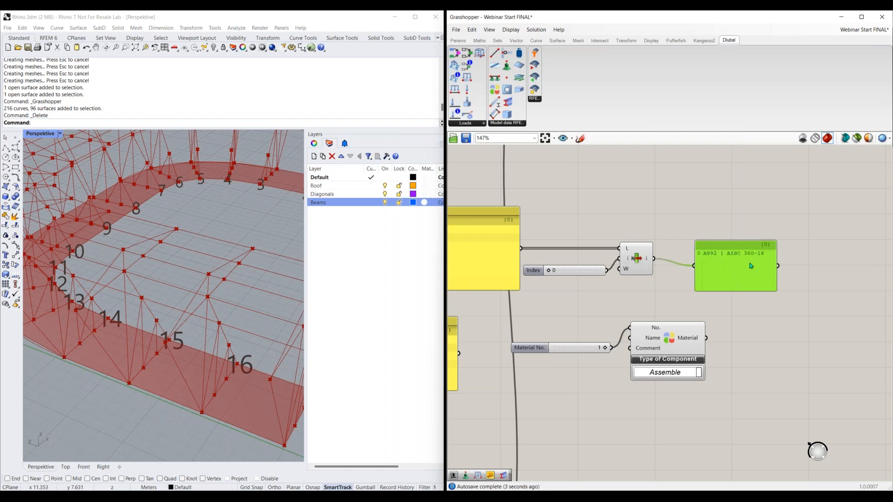
key("Delete")
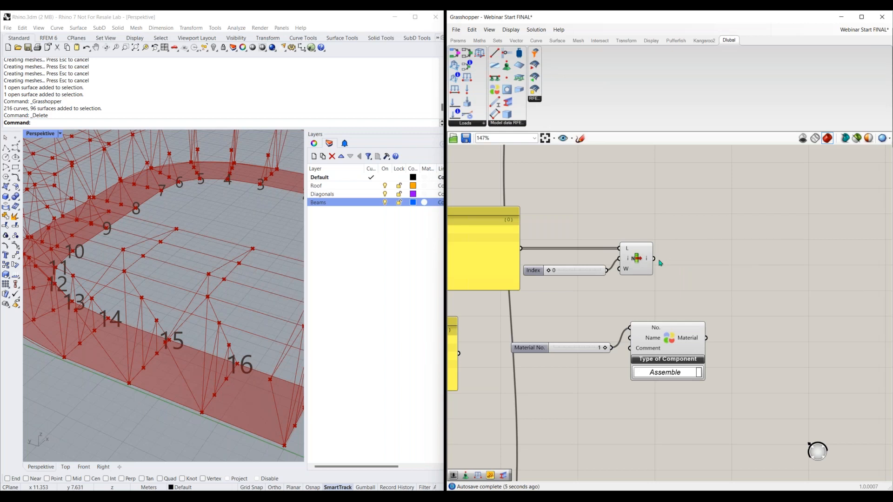
Connect the List Item's output to the Material component's Name input and arrange the component and its Material No. slider beside the List Item.
left_click_drag(654, 258, 630, 338)
left_click_drag(691, 312, 777, 200)
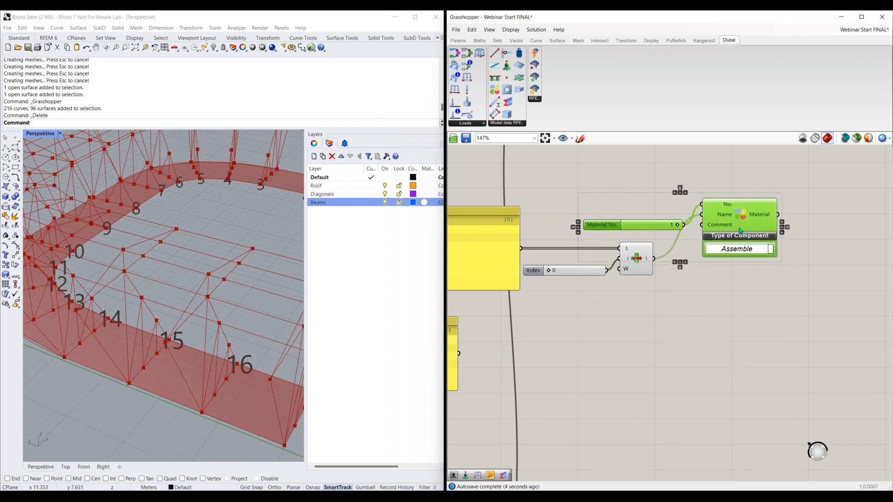
mouse_move(754, 243)
left_mouse_down()
mouse_move(758, 279)
mouse_move(760, 243)
left_mouse_up()
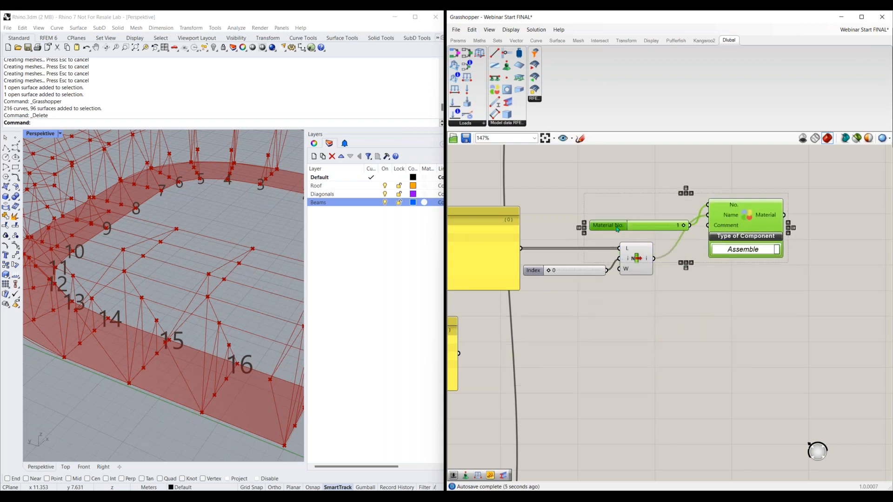
left_click_drag(612, 224, 613, 207)
left_click(625, 236)
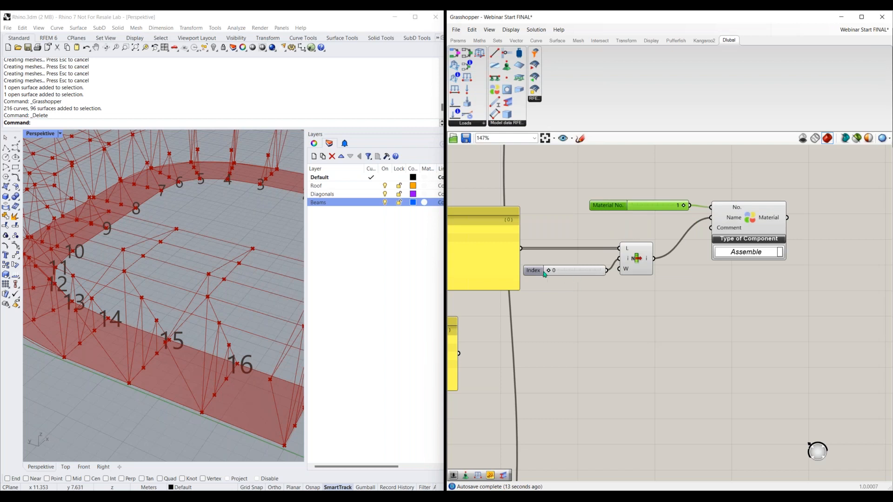
Move the Sections panel further down and duplicate the whole material group directly below the original.
scroll(574, 311, "down", 3)
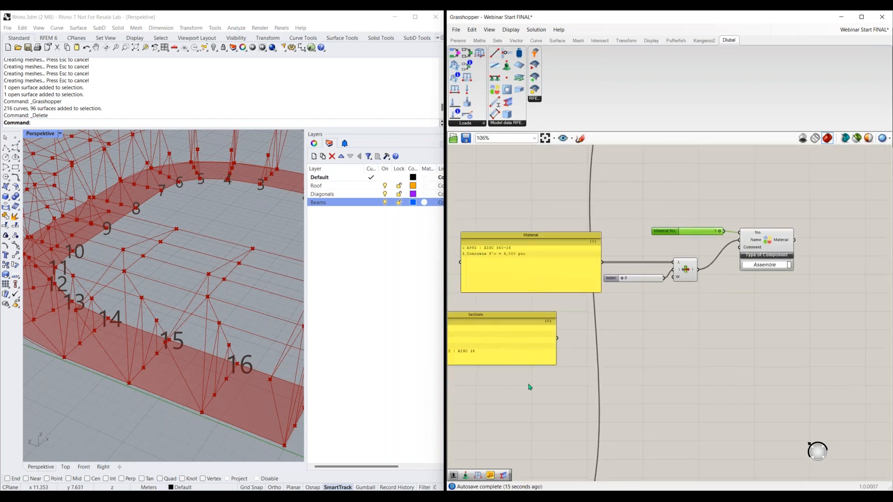
left_click_drag(518, 349, 557, 406)
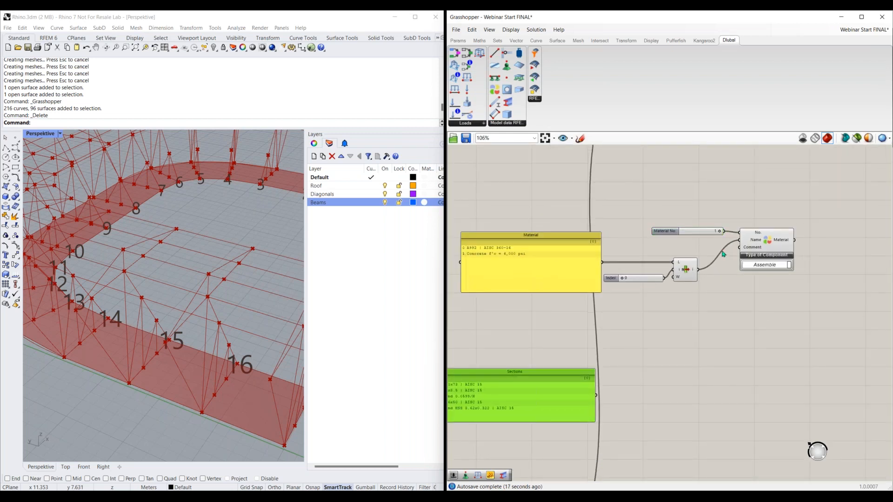
left_click_drag(786, 207, 466, 324)
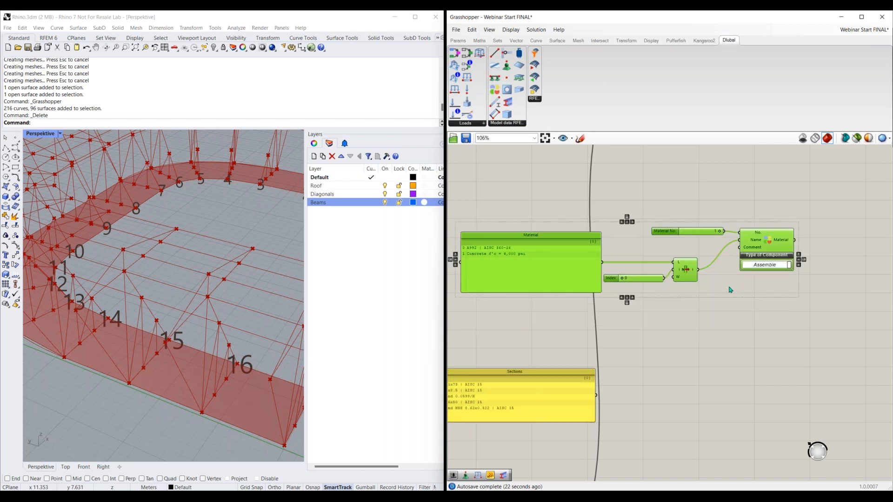
left_click_drag(585, 276, 576, 343, "alt")
right_click_drag(650, 405, 644, 324)
left_click_drag(544, 315, 557, 347)
right_click_drag(706, 330, 651, 353)
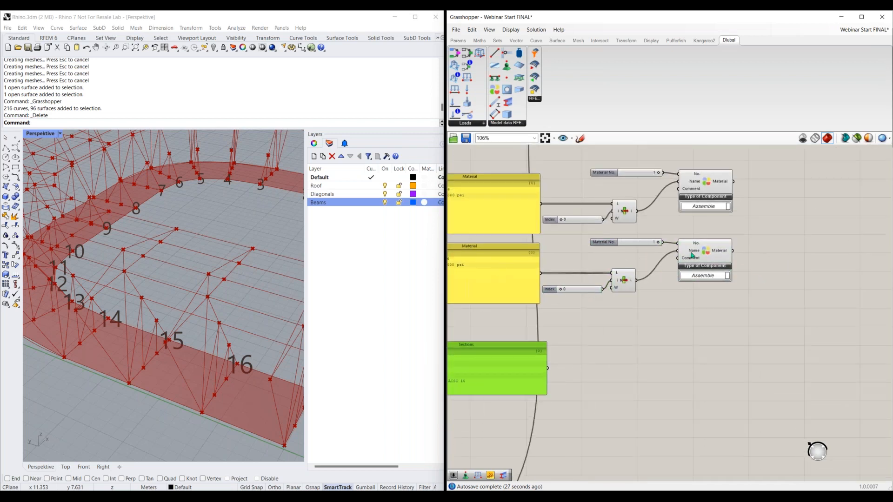
Set the Index slider of the duplicated material group to 1 to pick the concrete material.
mouse_move(692, 255)
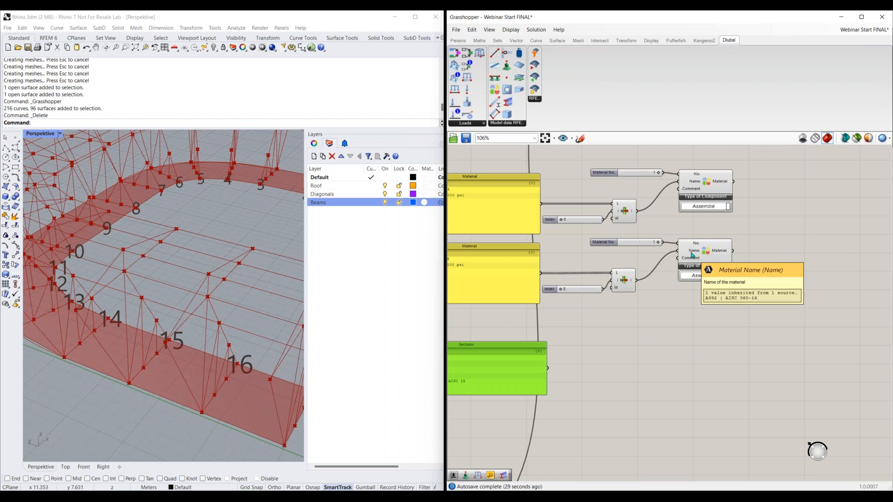
left_click_drag(561, 289, 563, 291)
right_click_drag(565, 306, 601, 314)
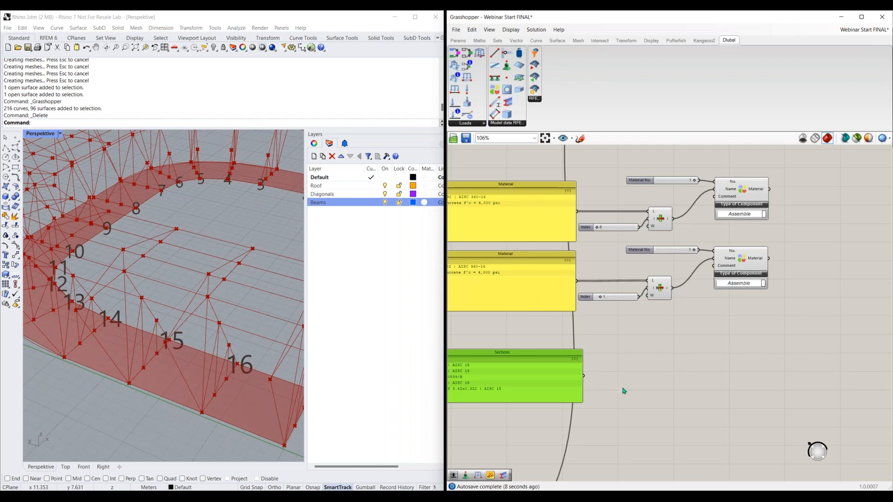
Move the Sections panel up closer beneath the duplicated material group and deselect it.
scroll(624, 391, "down", 2)
scroll(621, 367, "down", 1)
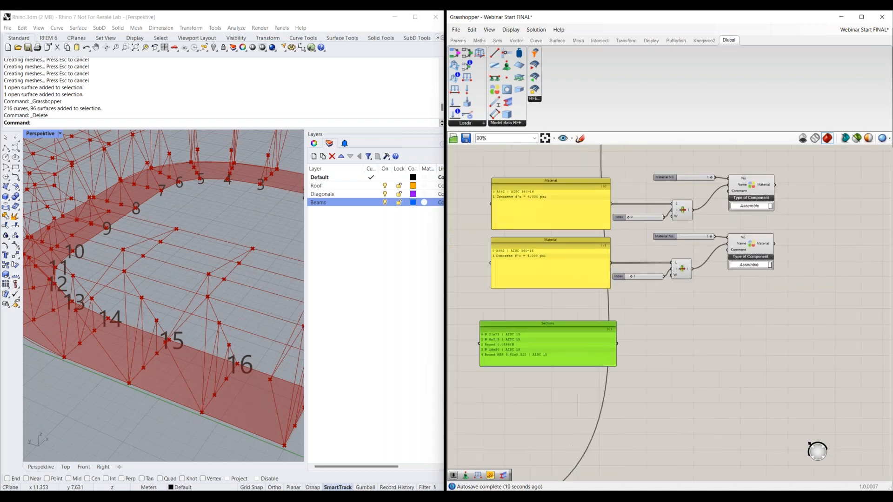
left_click_drag(573, 326, 572, 310)
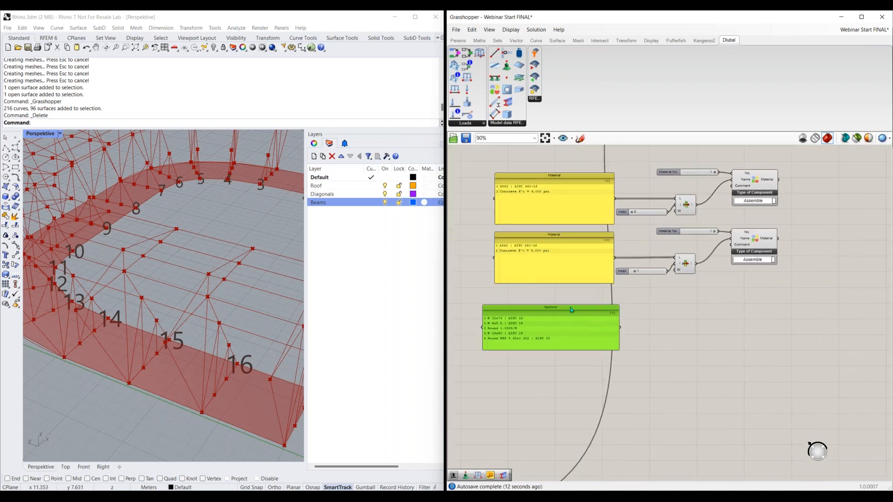
right_click_drag(642, 392, 614, 349)
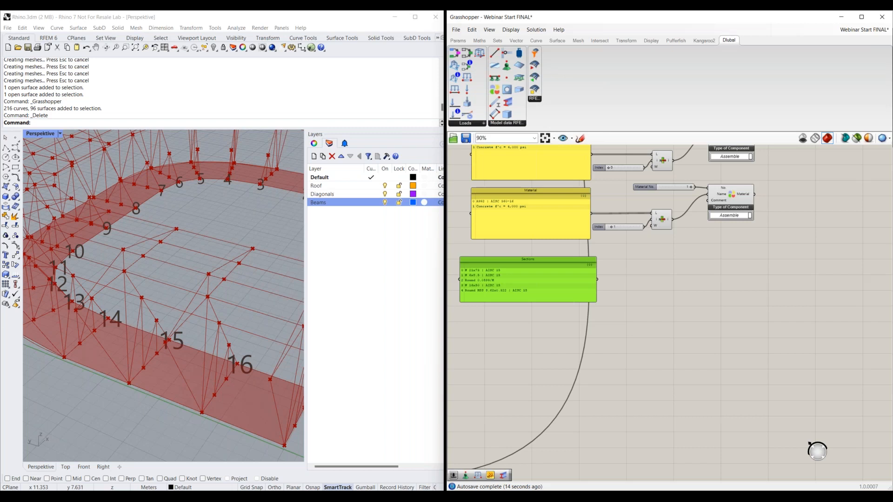
left_click(529, 251)
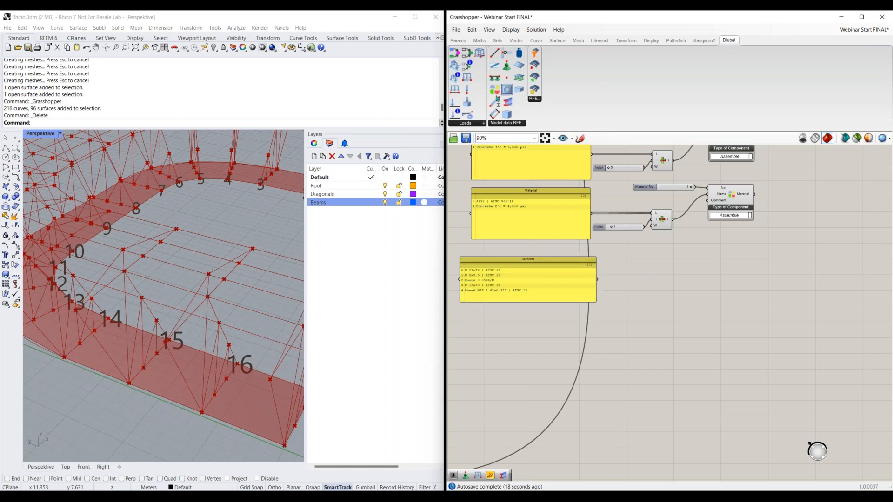
Place a Dlubal Section component next to the Sections panel, leaving space between them.
left_click_drag(507, 105, 669, 294)
scroll(656, 294, "up", 3)
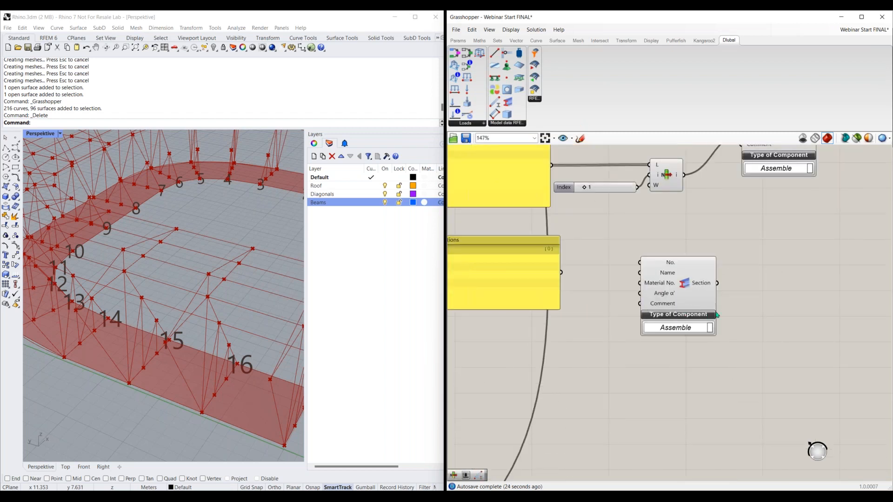
left_click_drag(716, 314, 754, 324)
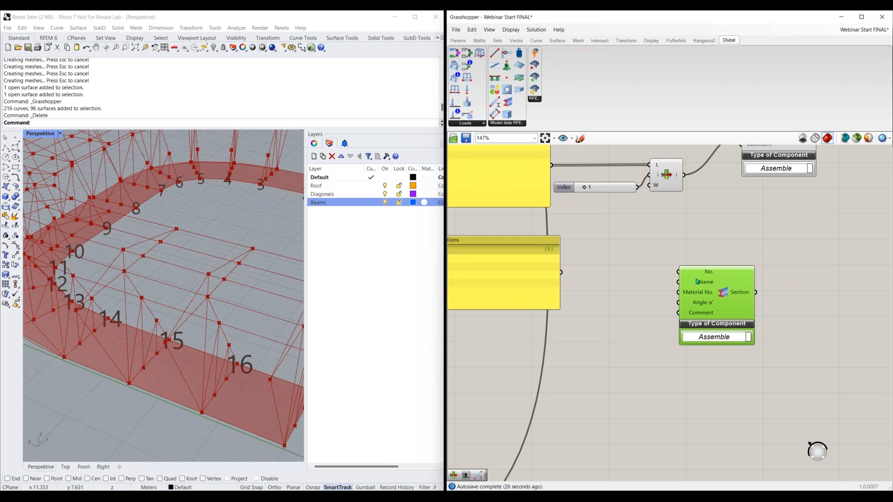
Add a number slider with value 1, connect it to the Section component's No. input and space the two apart.
double_click(617, 255)
type("1")
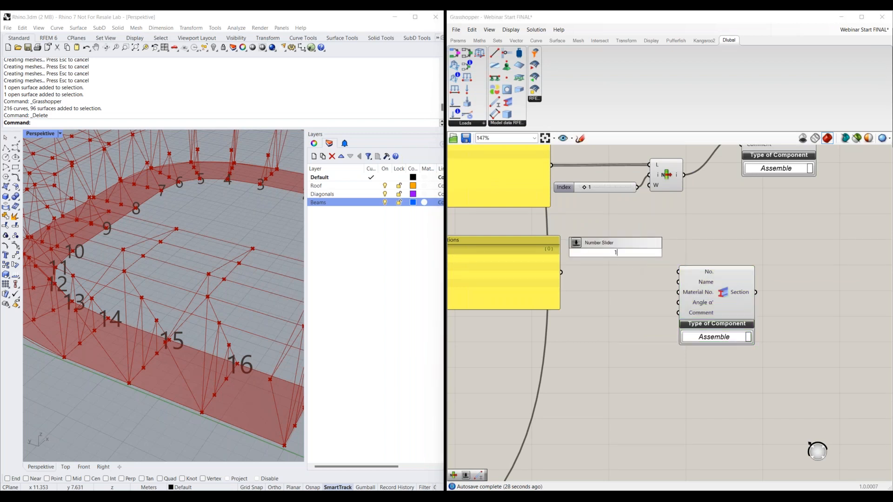
key("Return")
left_click_drag(705, 285, 656, 252)
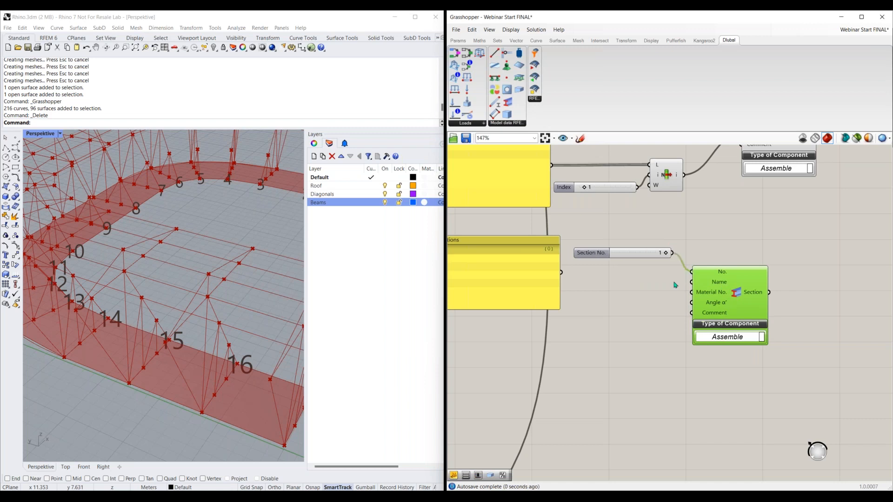
left_click_drag(740, 306, 770, 306)
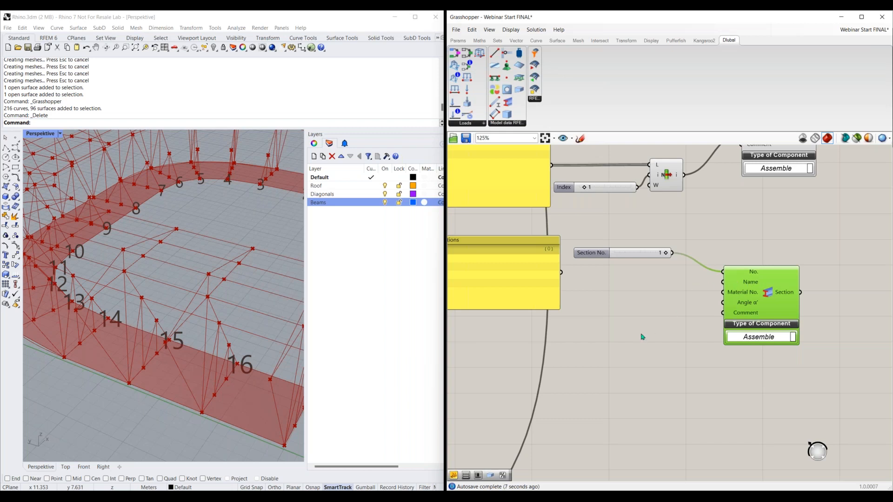
Duplicate the concrete material's Index slider with its List Item component and place the copy below the Section No. slider.
scroll(644, 334, "down", 2)
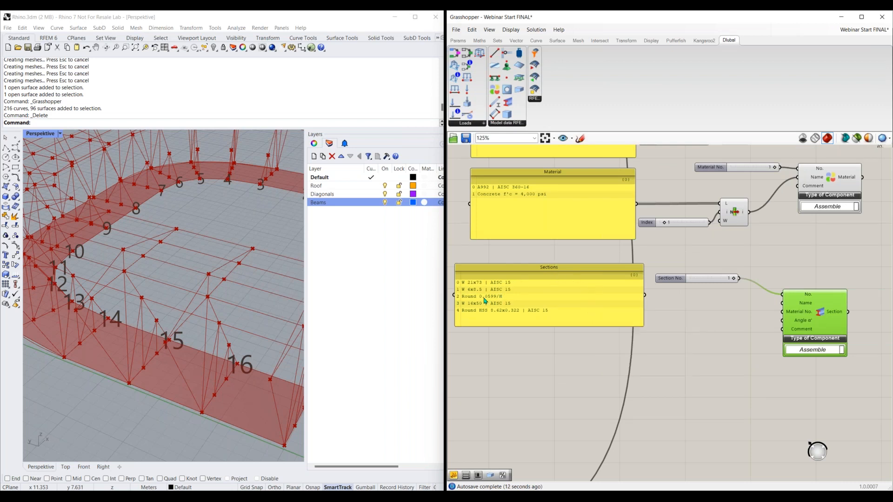
scroll(489, 300, "up", 2)
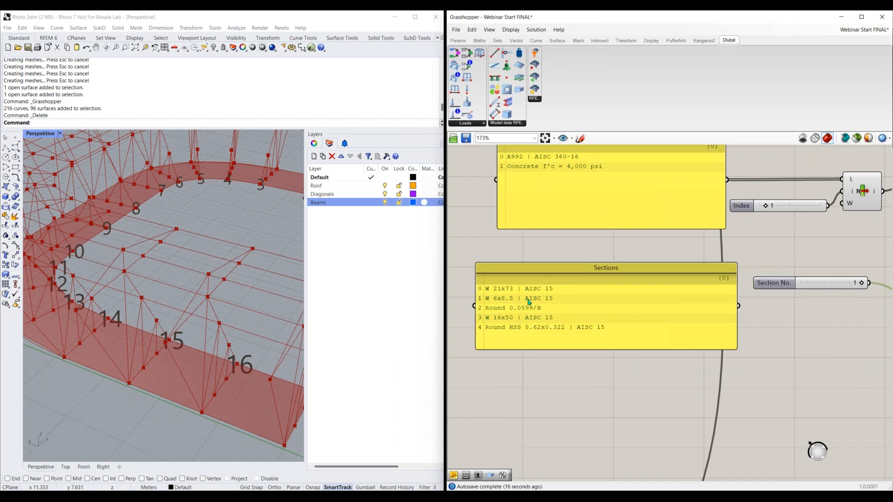
scroll(626, 386, "down", 2)
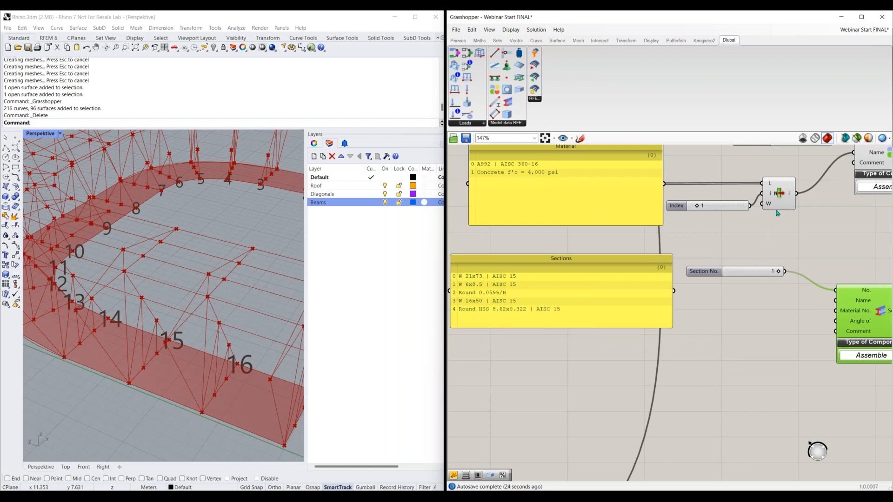
left_click_drag(796, 168, 743, 235)
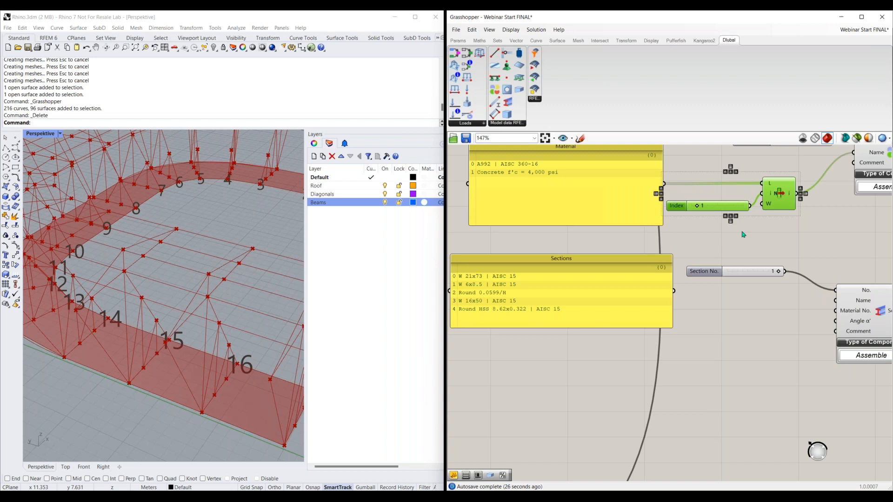
key("ctrl+c")
key("ctrl+v")
left_click_drag(785, 198, 781, 357)
left_click(681, 296)
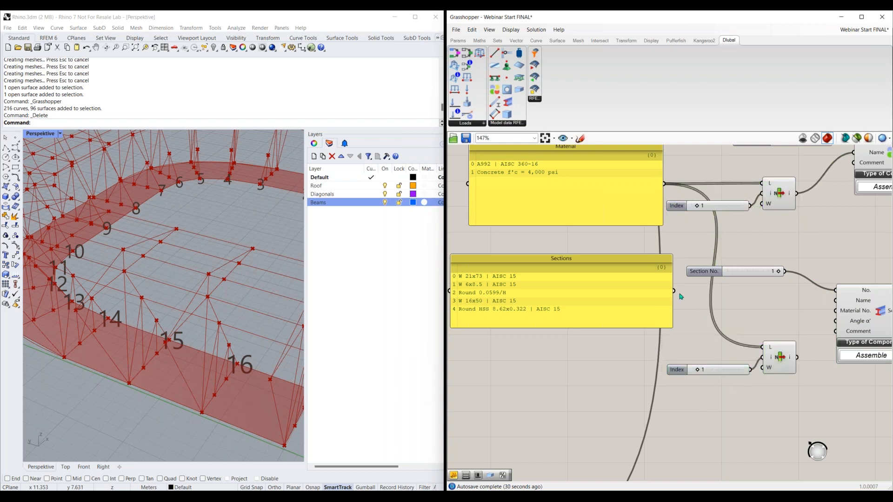
Connect the Sections panel to the copied List Item's list input in place of the Material panel and set its Index to 0.
left_click_drag(674, 291, 762, 346)
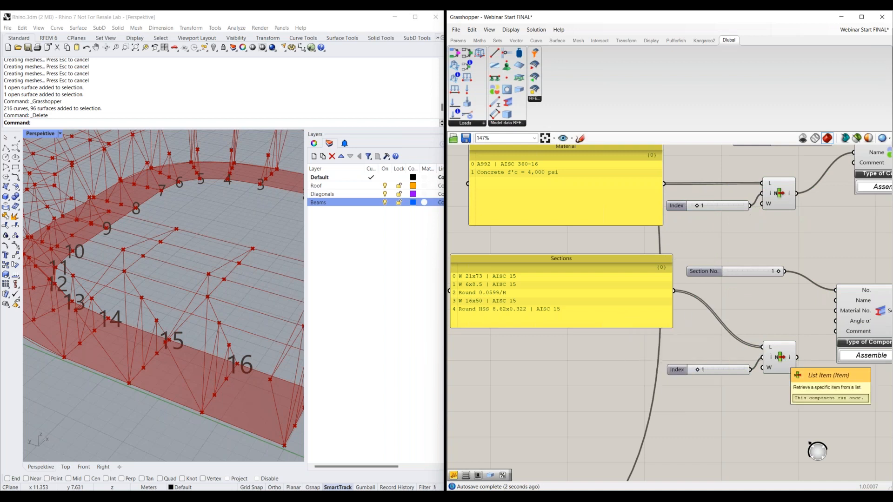
left_click_drag(699, 372, 674, 362)
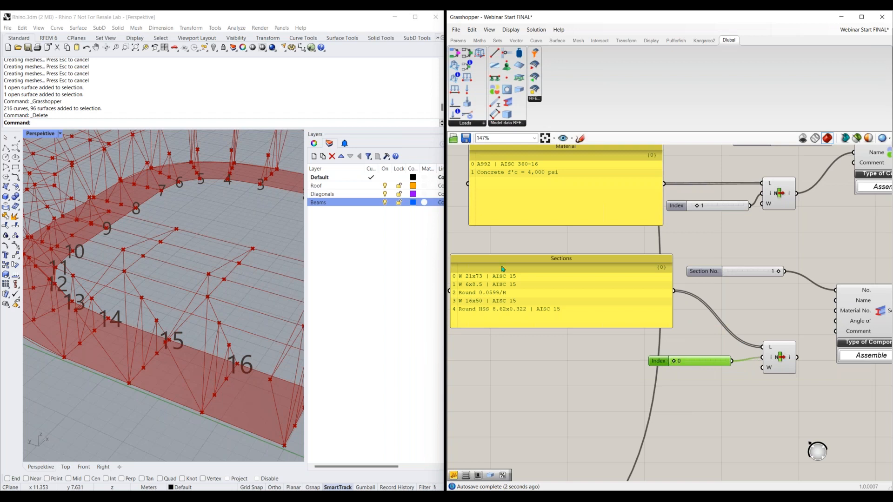
right_click_drag(770, 386, 645, 392)
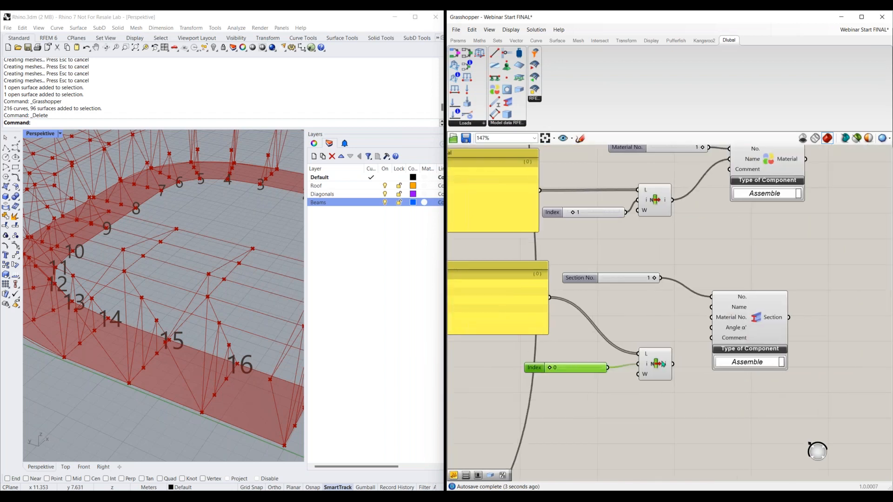
Move the List Item and Index slider up beside the Sections panel and connect the List Item output to the Section component's Name input.
left_click_drag(654, 363, 636, 318)
left_click_drag(590, 371, 590, 354)
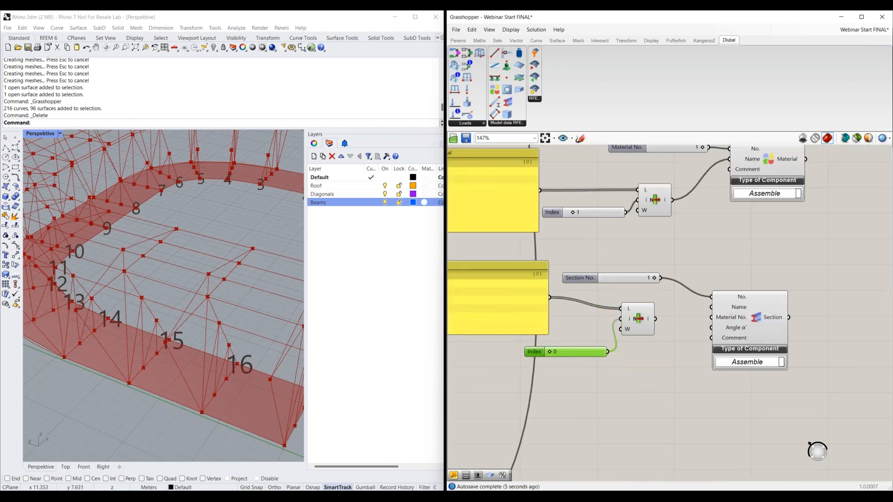
right_click_drag(575, 389, 662, 401)
right_click_drag(471, 362, 558, 362)
right_click_drag(706, 395, 569, 393)
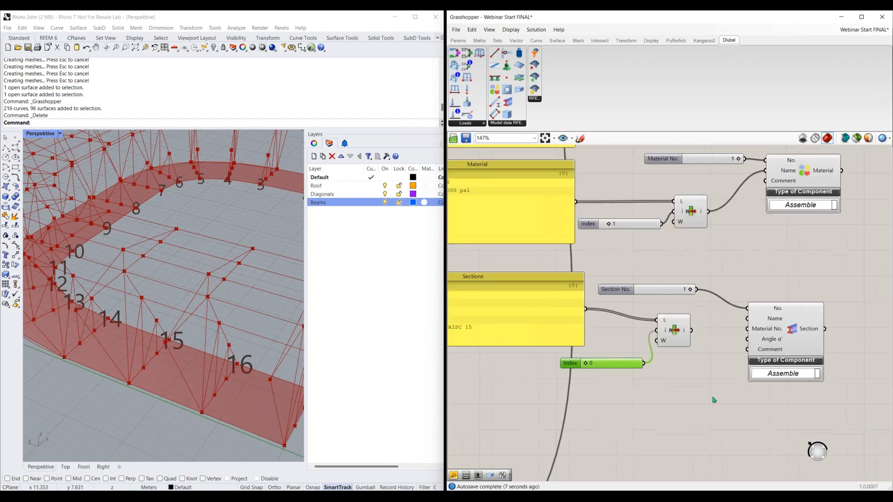
left_click_drag(694, 332, 747, 318)
left_click(629, 291)
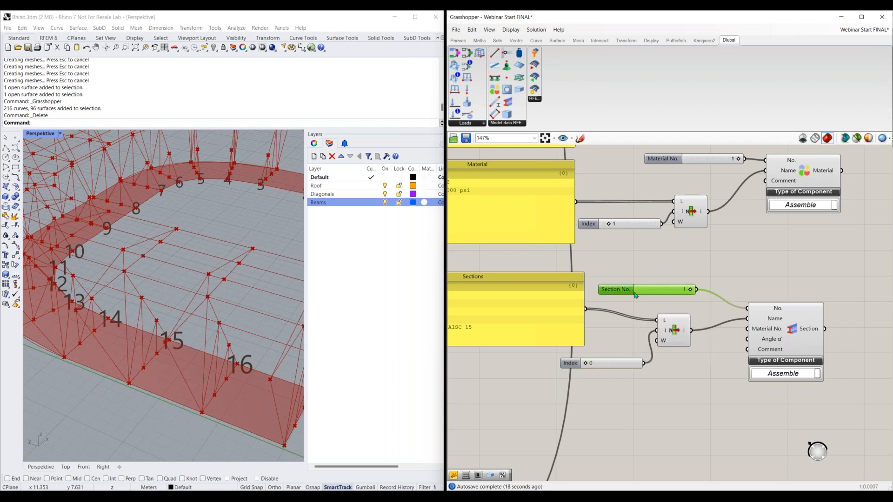
key("ctrl+c")
key("ctrl+v")
left_click_drag(627, 293, 644, 386)
left_click_drag(716, 382, 747, 328)
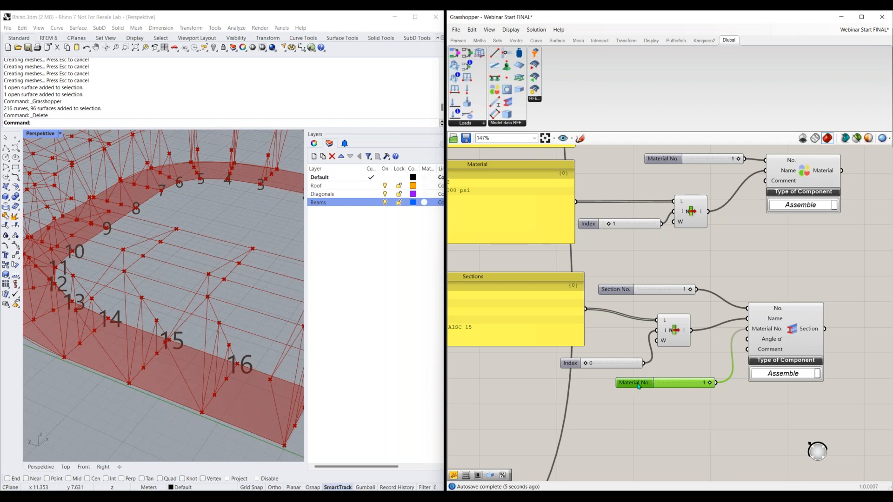
key("Delete")
Replace the concrete Material component's Material No. slider with a new number slider of value 2 connected to its No. input.
right_click_drag(761, 278, 686, 412)
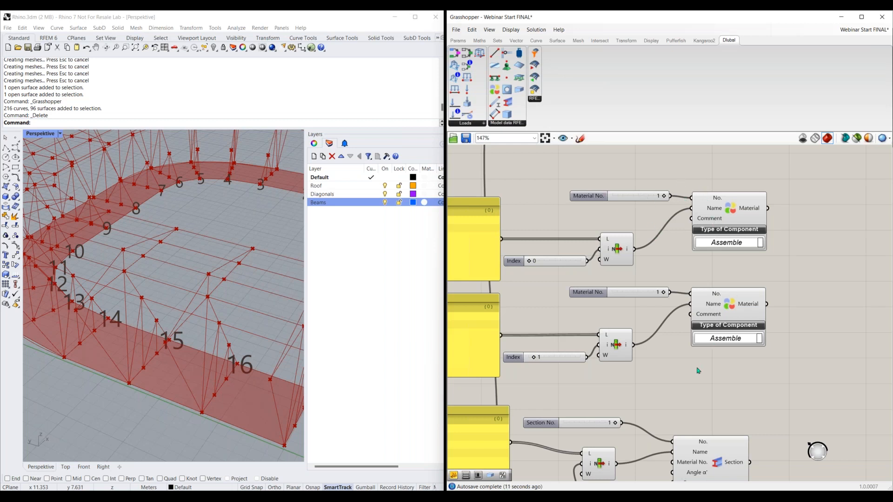
left_click(657, 295)
key("Delete")
double_click(596, 293)
type("2")
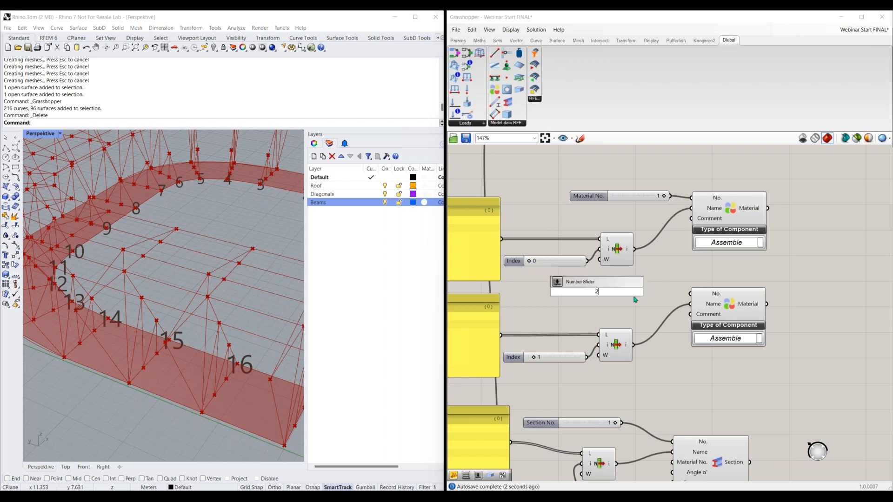
key("Return")
left_click_drag(640, 291, 690, 294)
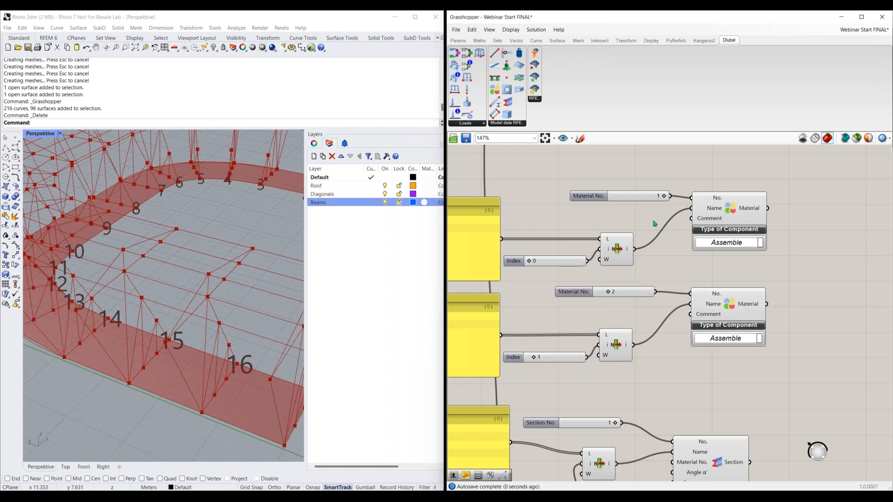
Connect the output of the first Material component, the A992 steel one, to the Section component's Material No. input.
right_click_drag(667, 269, 641, 210)
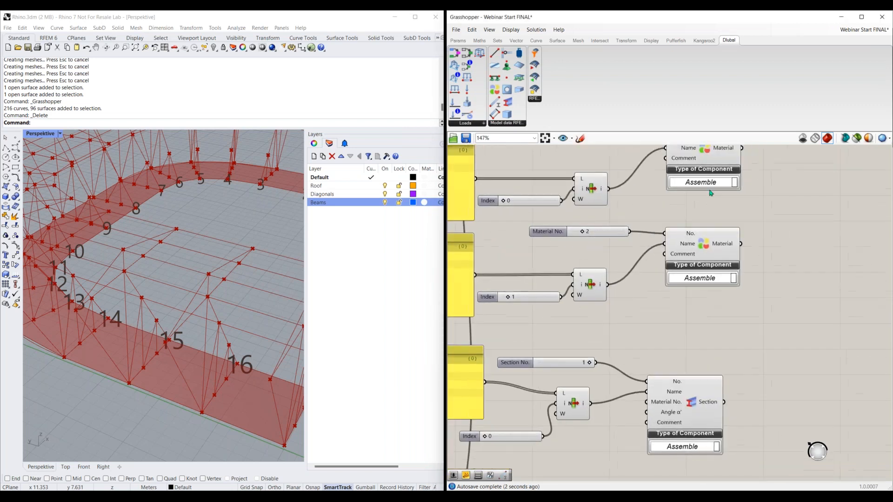
left_click_drag(743, 149, 646, 402)
right_click_drag(656, 346, 655, 224)
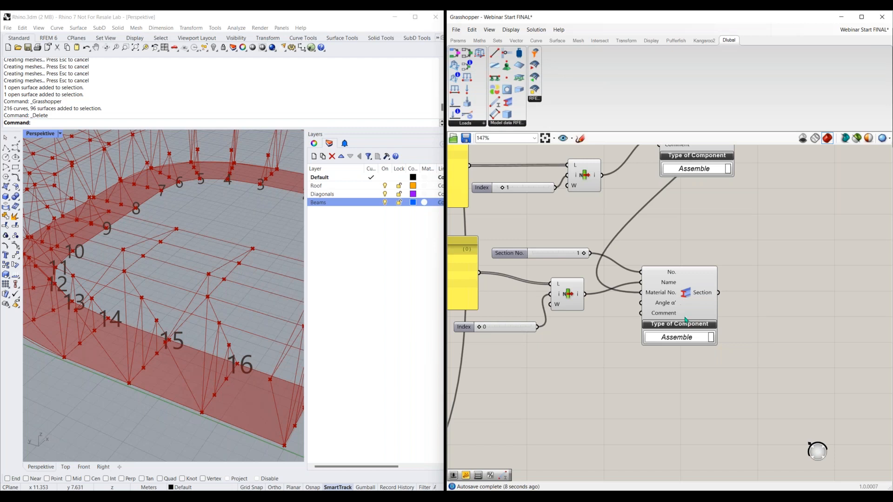
mouse_move(663, 305)
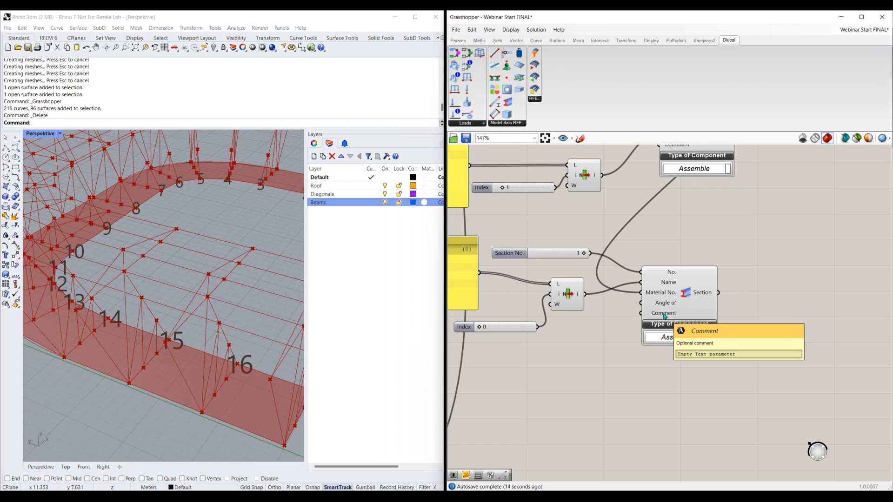
Place a Dlubal Member component in the free area below the section's Index slider and deselect it.
right_click_drag(610, 378, 679, 353)
scroll(678, 353, "down", 1)
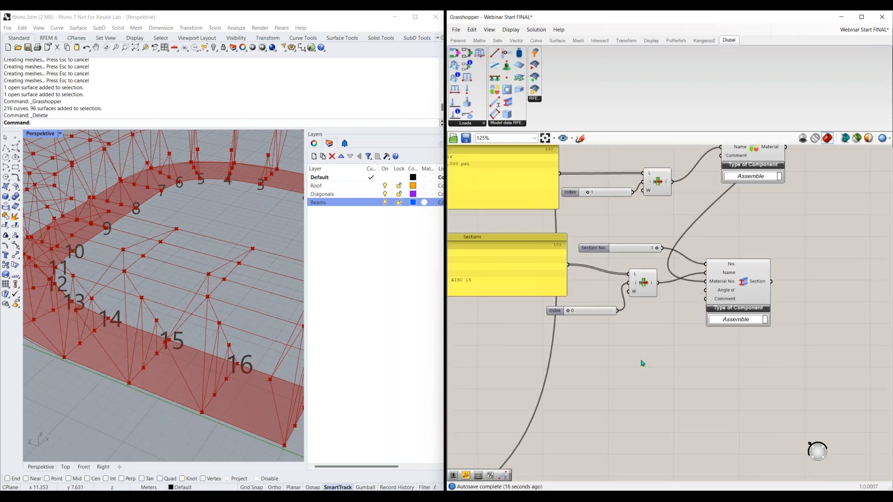
right_click_drag(632, 377, 763, 304)
scroll(670, 328, "down", 1)
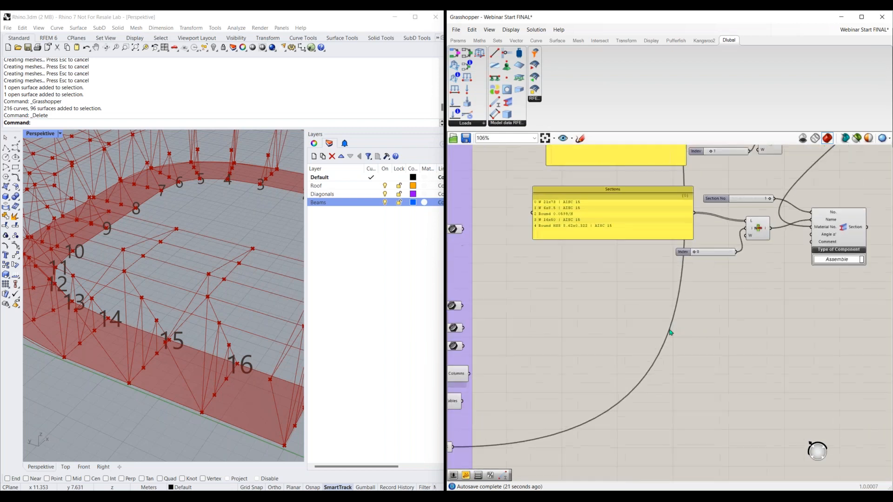
left_click_drag(497, 104, 724, 336)
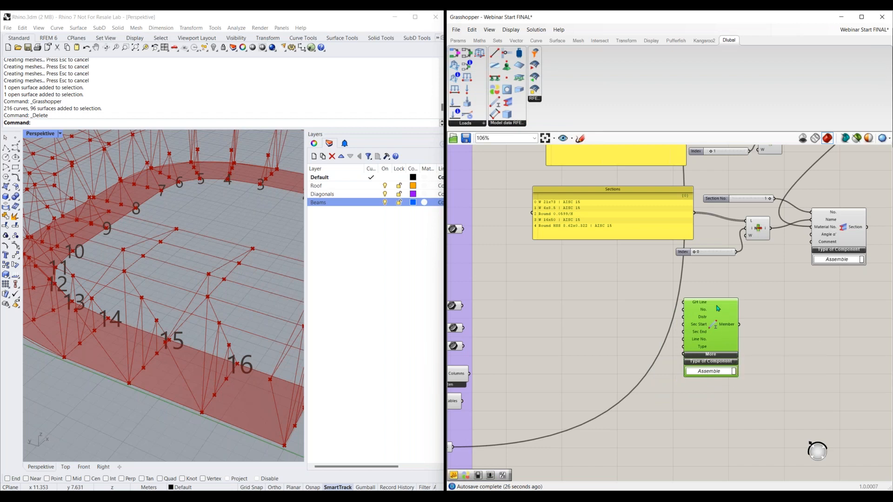
scroll(726, 337, "up", 4)
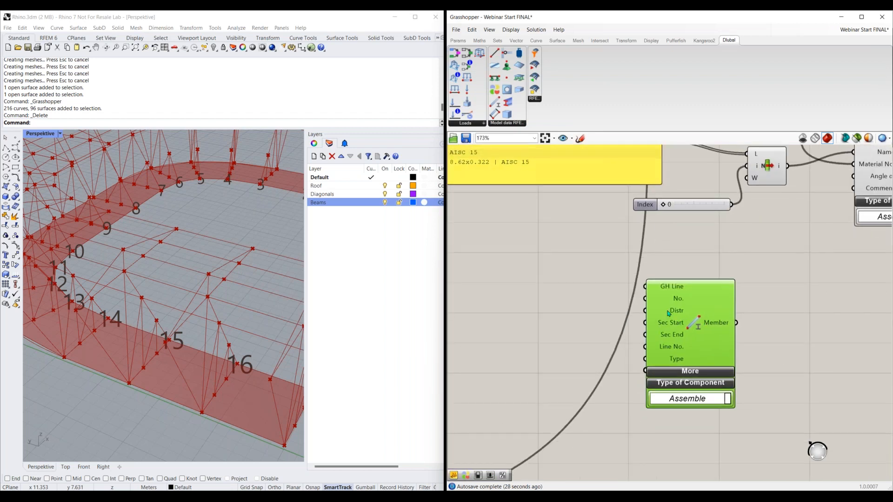
left_click(677, 264)
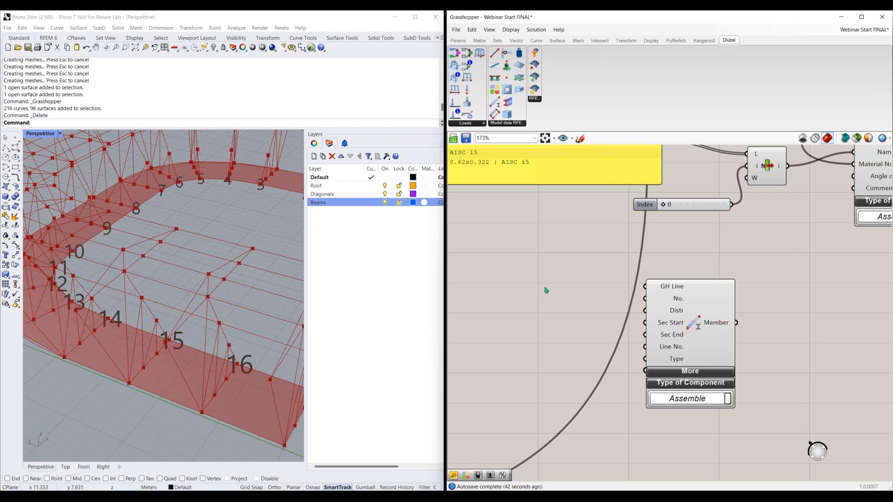
Switch the canvas components from icon display to text names beside the parametric geometry group.
right_click_drag(508, 299, 754, 276)
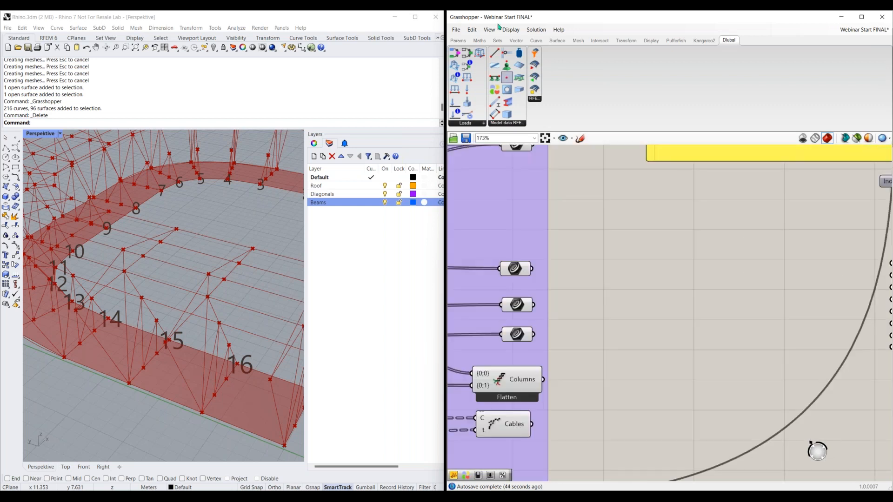
left_click(510, 29)
left_click(521, 40)
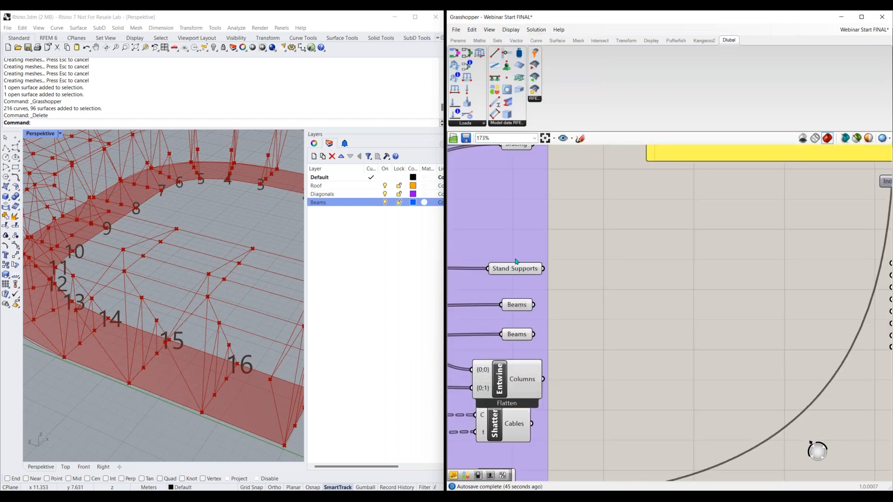
Identify the two Beams parameters in the purple group and connect both to the Member component's GH Line input.
left_click(516, 305)
right_click_drag(523, 337, 542, 288)
left_click(543, 288)
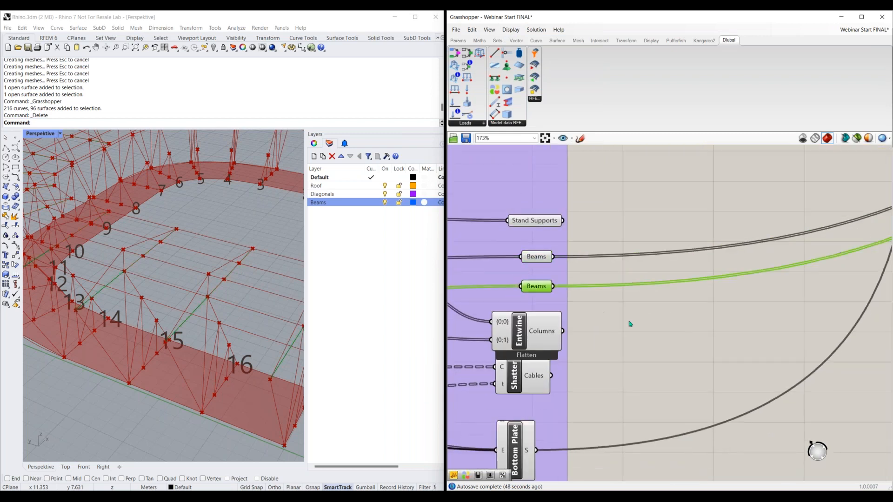
scroll(585, 313, "down", 2)
left_click(582, 294)
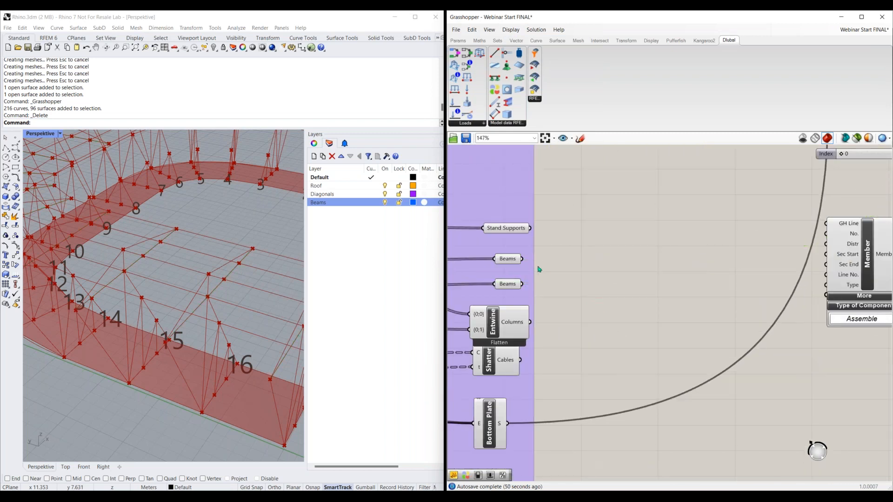
left_click_drag(522, 259, 826, 224)
left_click_drag(522, 284, 827, 224, "shift")
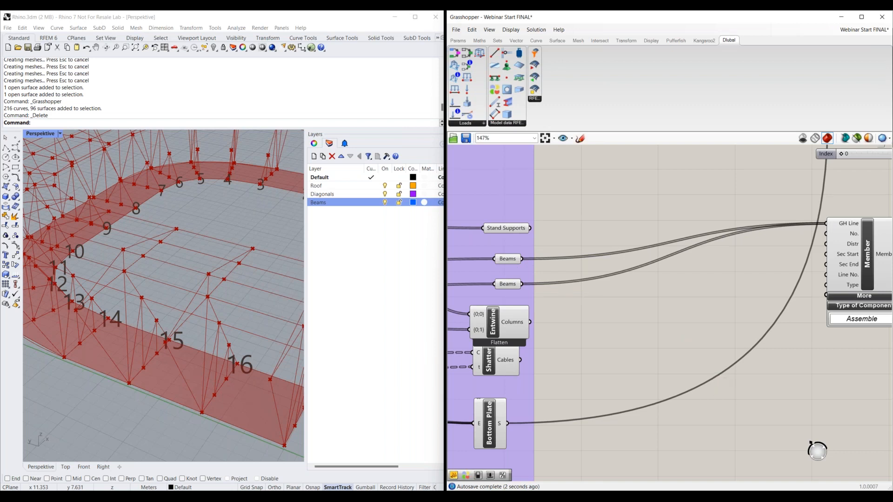
Add an empty Panel beside the Member component's inputs and make it treat each line as a separate item.
right_click_drag(721, 374, 567, 389)
scroll(695, 248, "up", 1)
mouse_move(702, 254)
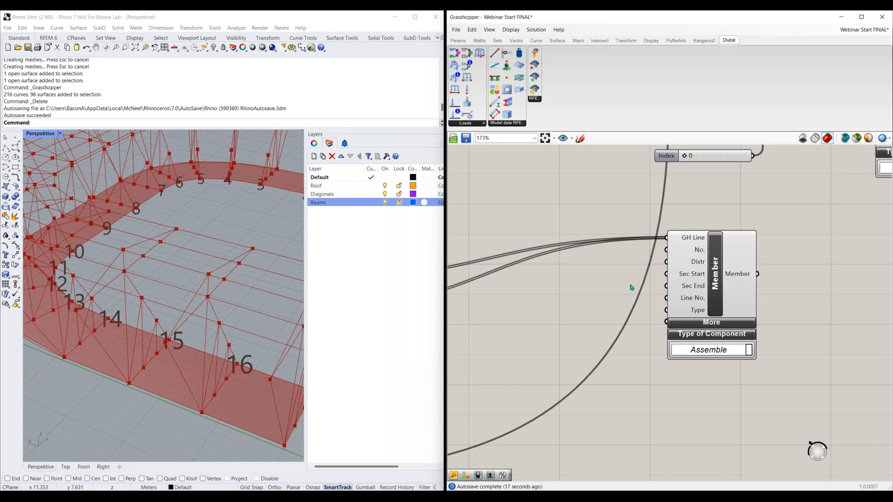
double_click(596, 285)
type("panel")
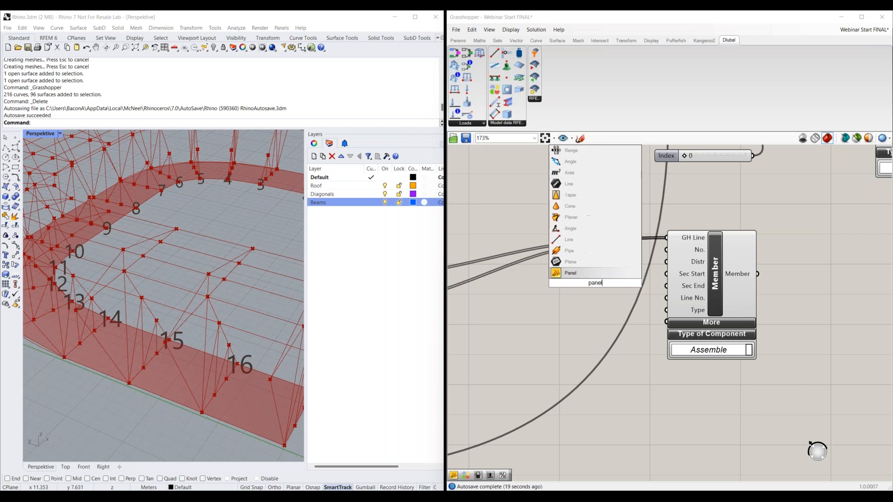
key("Return")
right_click(569, 298)
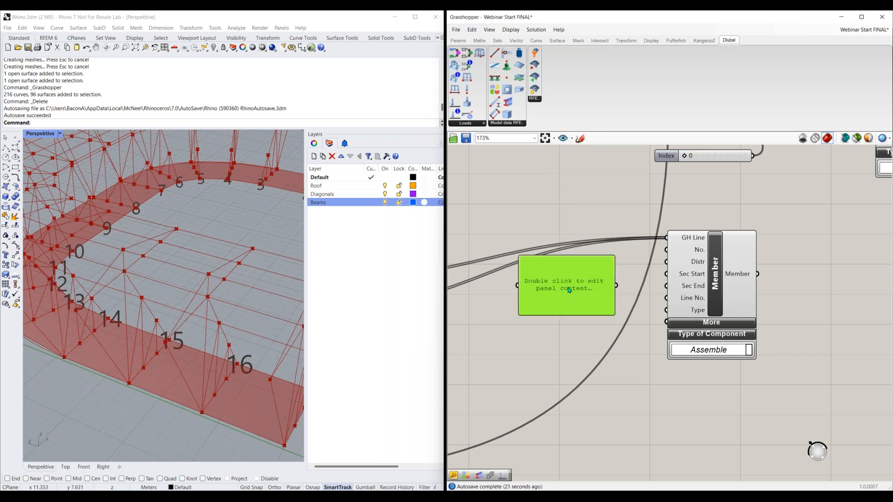
left_click(591, 314)
Enter the values 1, 2, 3 and 4 on separate lines of the new panel and connect it to the Member component's No. input.
double_click(563, 286)
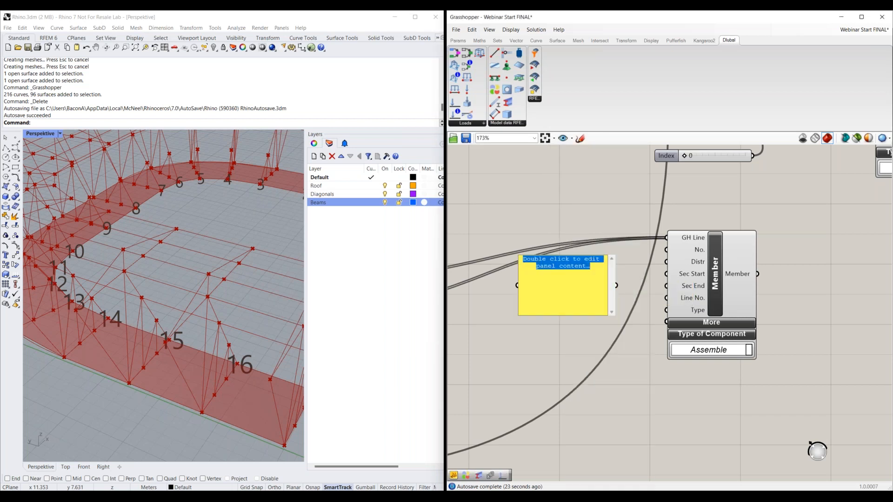
key("BackSpace")
type("1")
key("Return")
type("2")
key("Return")
type("3")
key("Return")
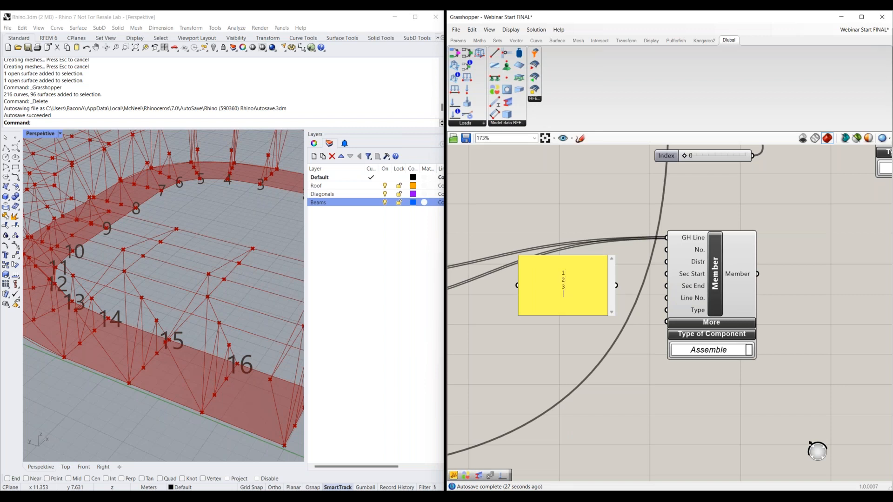
type("1")
key("Return")
type("2")
key("Return")
type("3")
key("Return")
type("4")
left_click(603, 346)
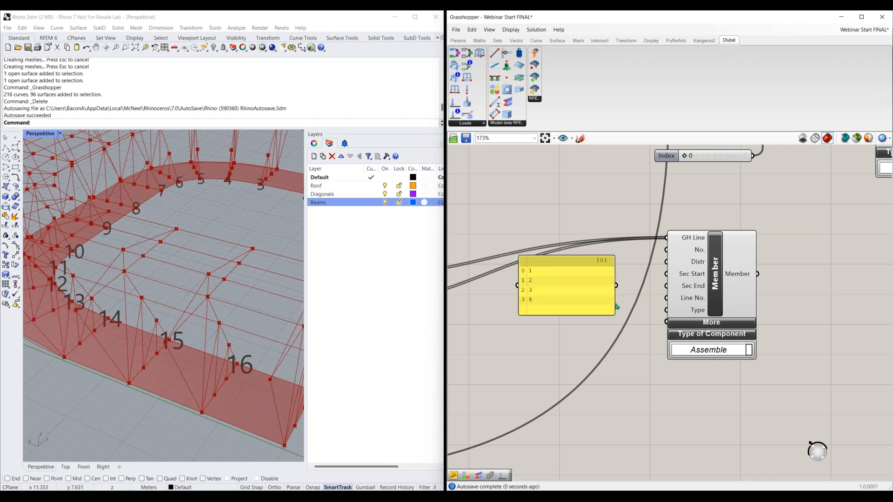
left_click_drag(667, 249, 616, 285)
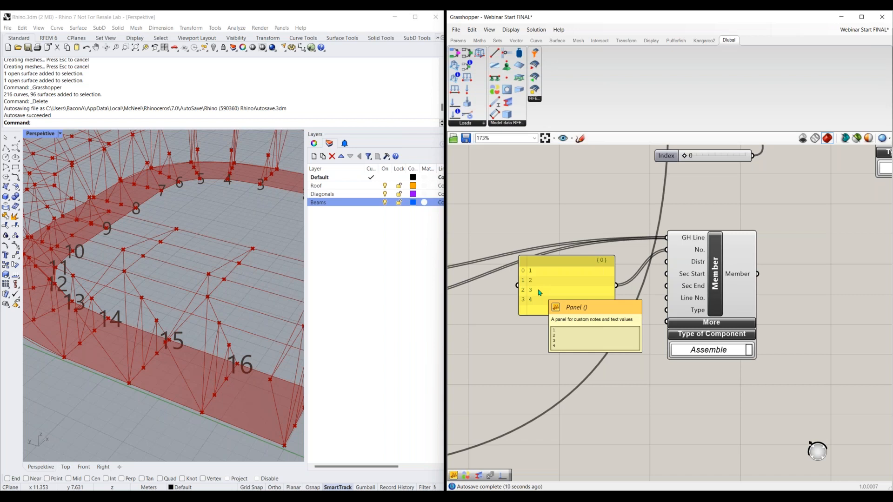
Inspect the curves in the two Beams parameters and delete the 1-to-4 panel feeding the Member component's No. input.
scroll(509, 307, "down", 1)
right_click_drag(497, 343, 765, 346)
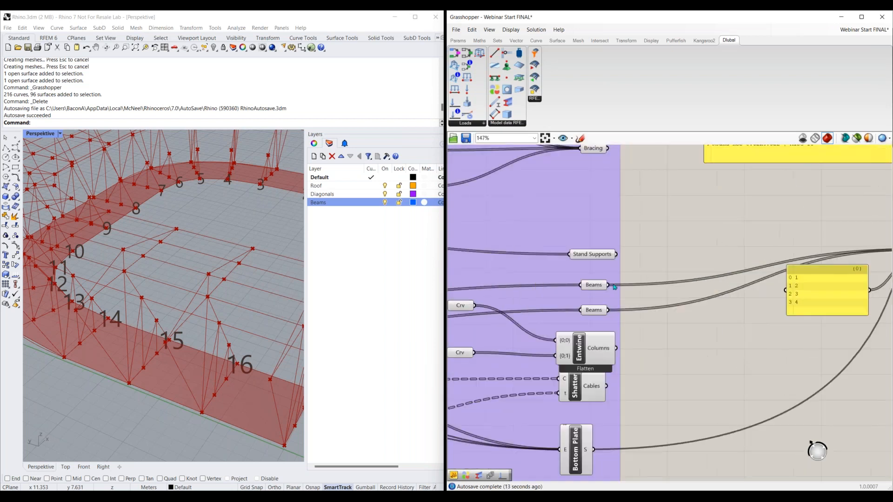
mouse_move(593, 308)
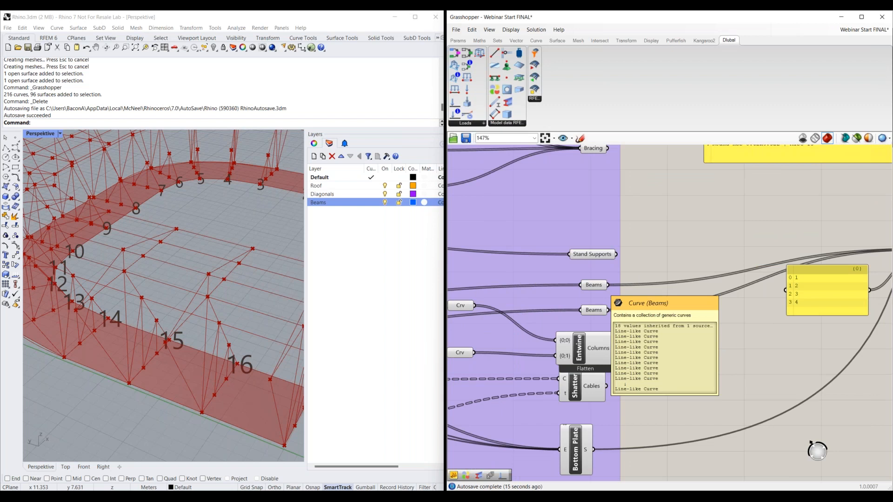
mouse_move(591, 289)
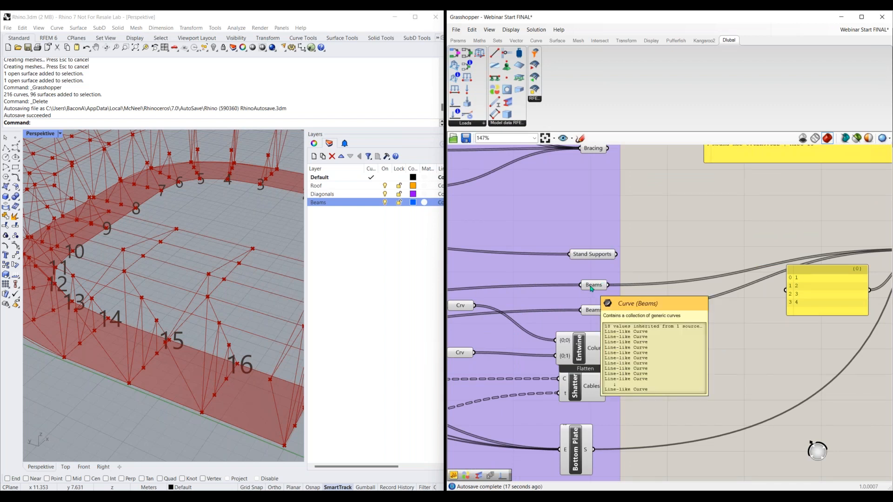
right_click_drag(743, 379, 622, 384)
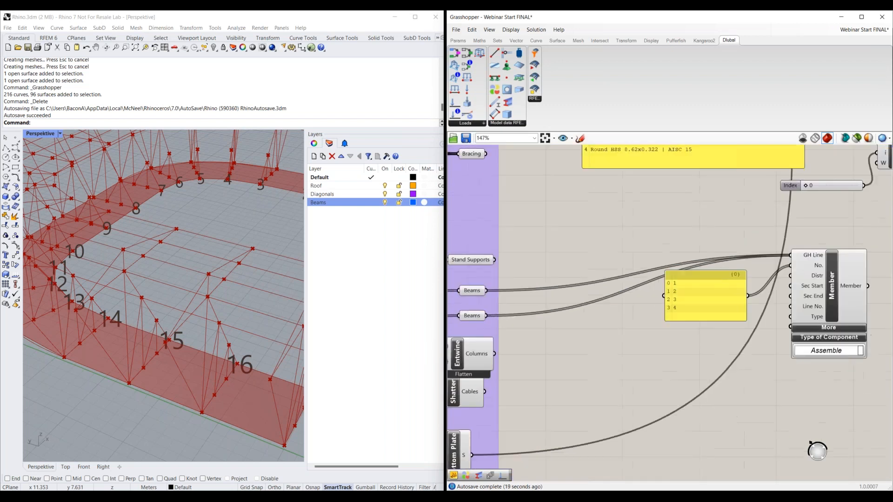
mouse_move(692, 312)
left_click(718, 297)
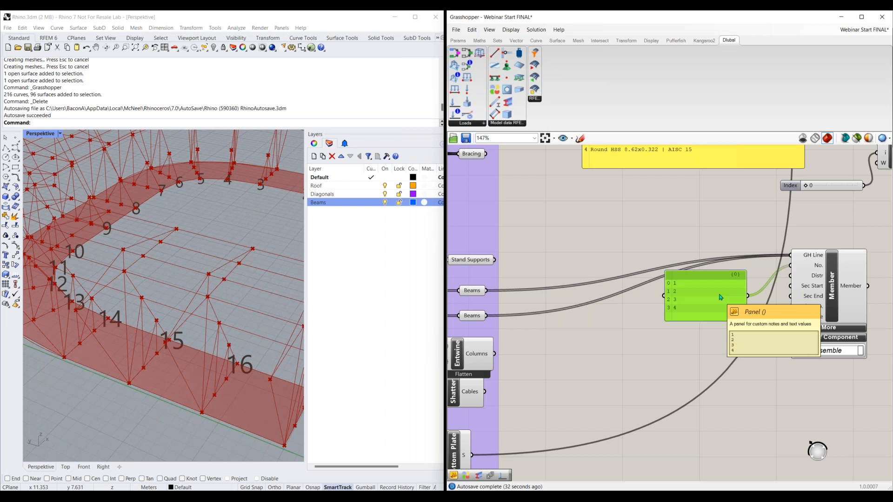
mouse_move(476, 298)
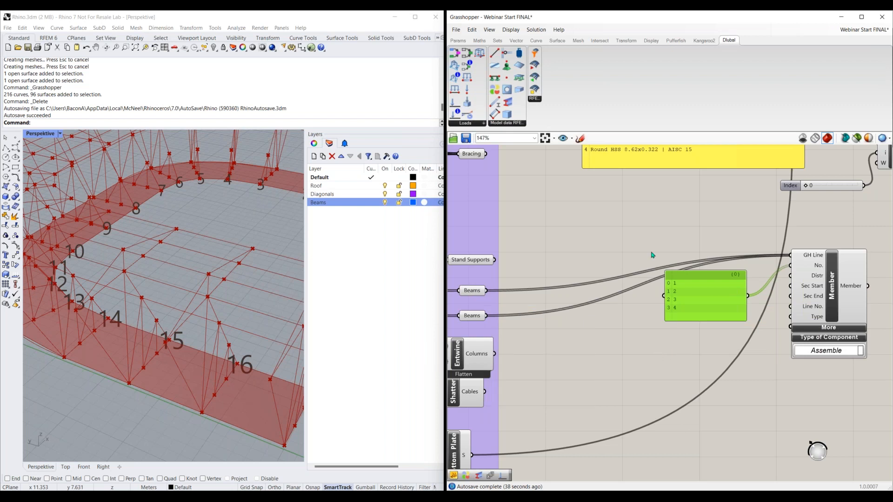
mouse_move(715, 278)
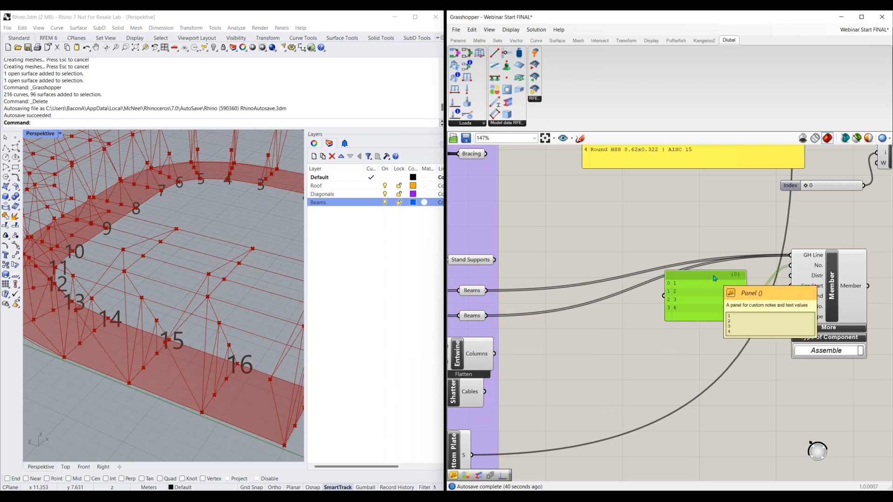
key("Delete")
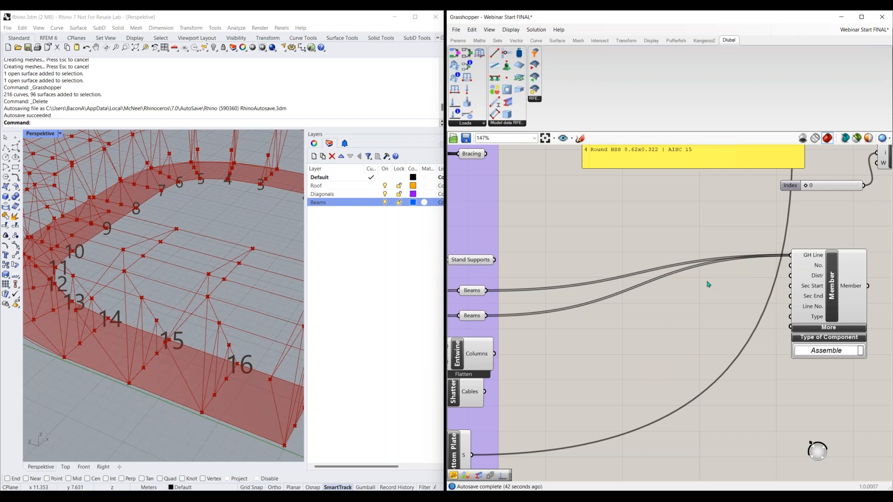
Add a Series component between the Beams parameters and the Member component.
double_click(600, 325)
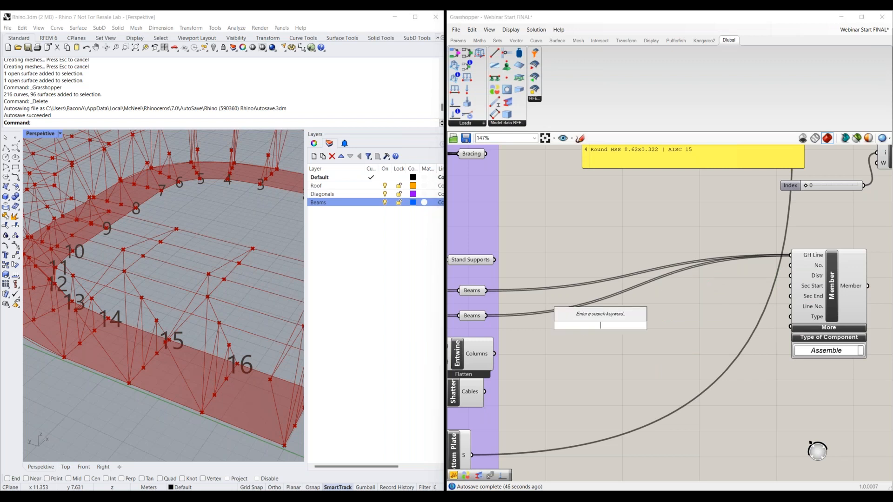
type("series")
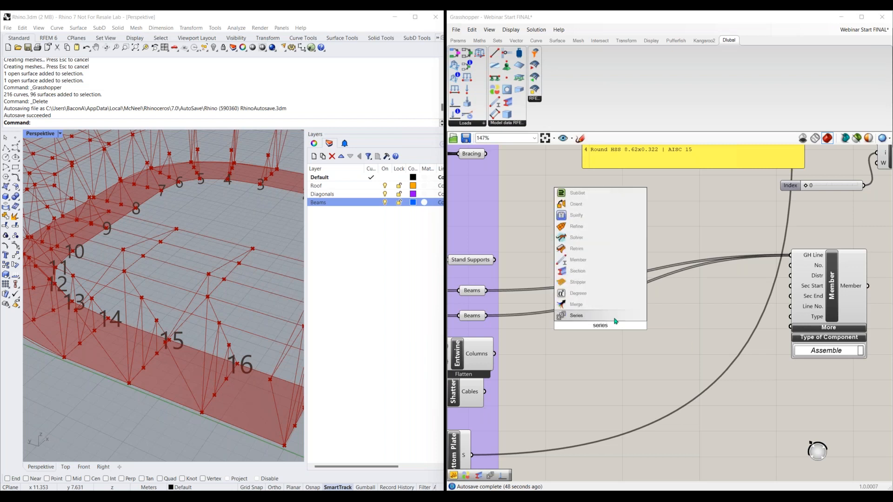
left_click(614, 320)
left_click_drag(605, 318, 626, 335)
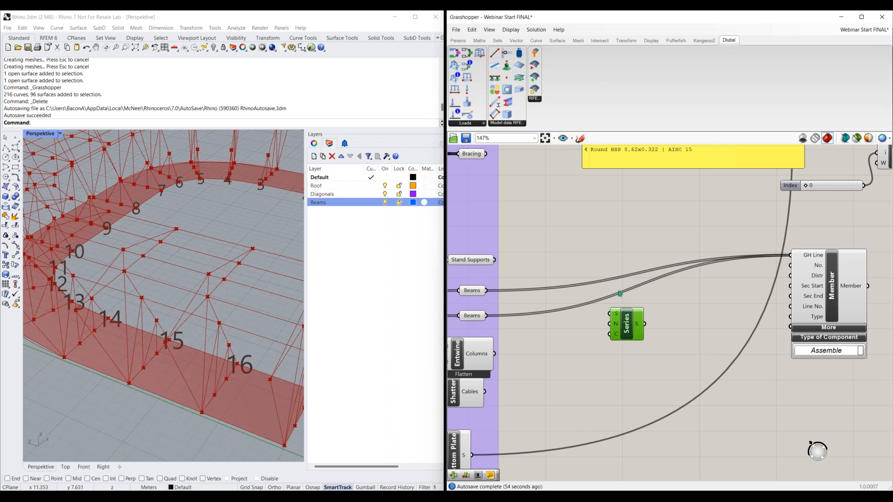
Add a number slider set to 1 beside the Series component and connect it to both the Start and Step inputs.
left_click(559, 334)
double_click(559, 334)
type("1")
key("Return")
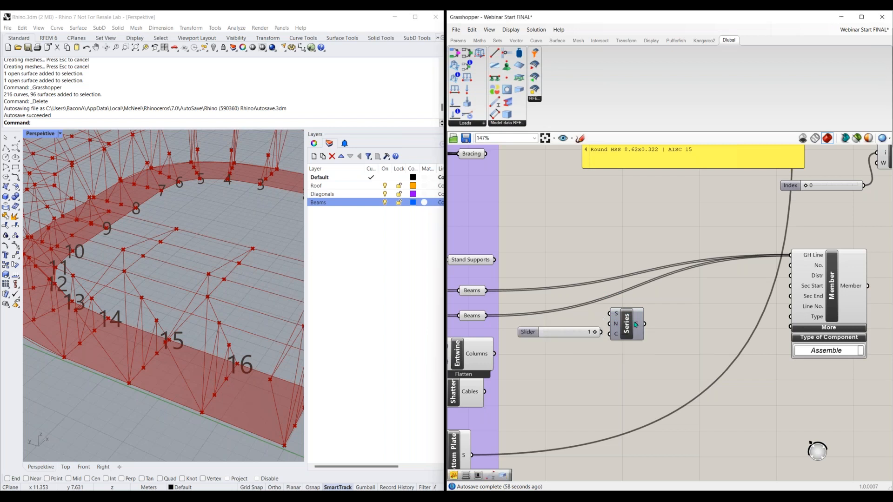
mouse_move(626, 326)
left_mouse_down()
mouse_move(649, 342)
mouse_move(633, 330)
left_mouse_up()
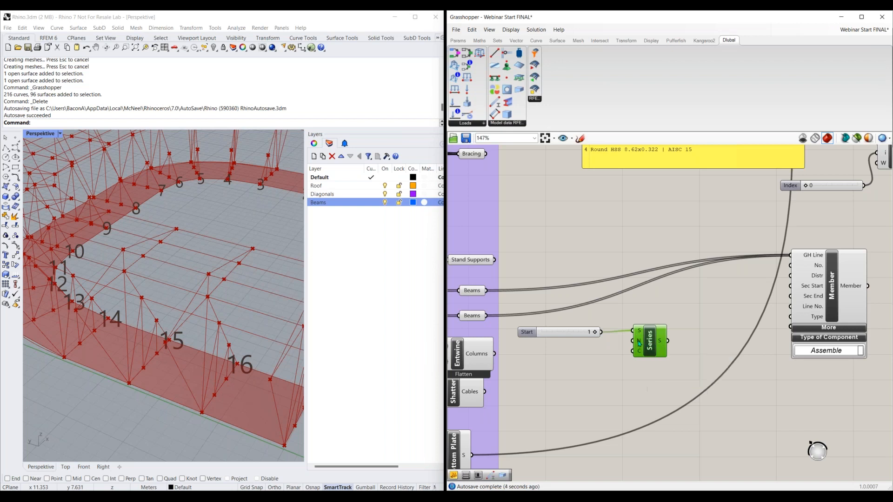
left_click_drag(602, 332, 633, 340)
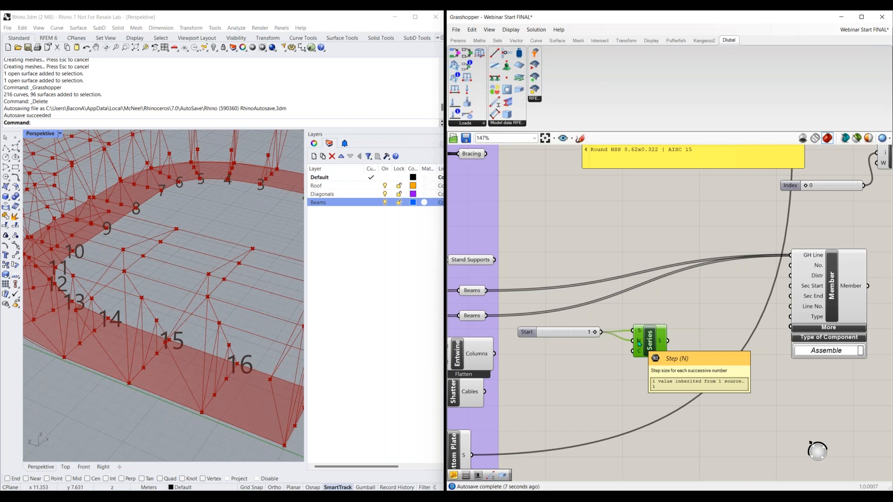
Add a Panel below the Series component and connect both Beams parameters to it to list their curves.
right_click_drag(641, 371, 645, 328)
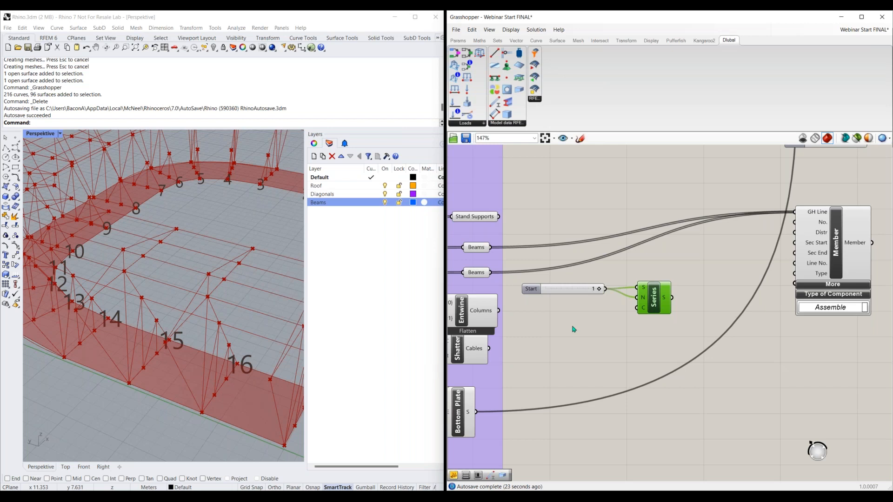
right_click_drag(524, 259, 530, 236)
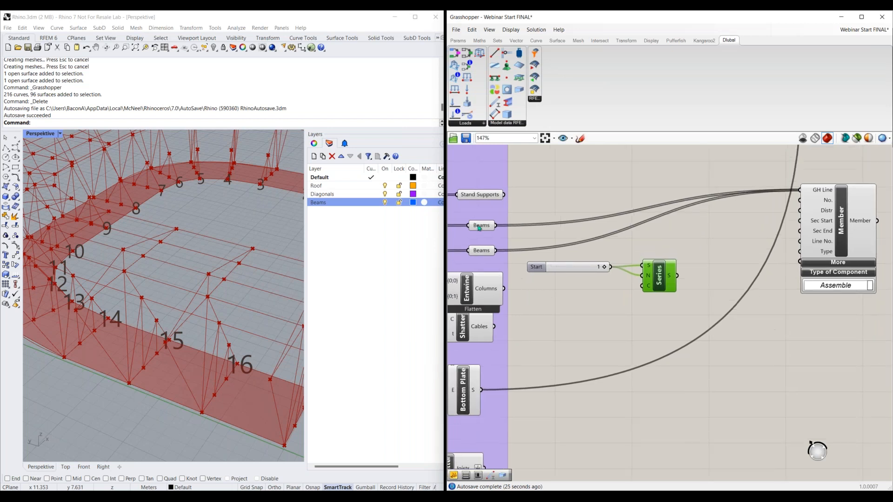
left_click(479, 227)
left_click(481, 248)
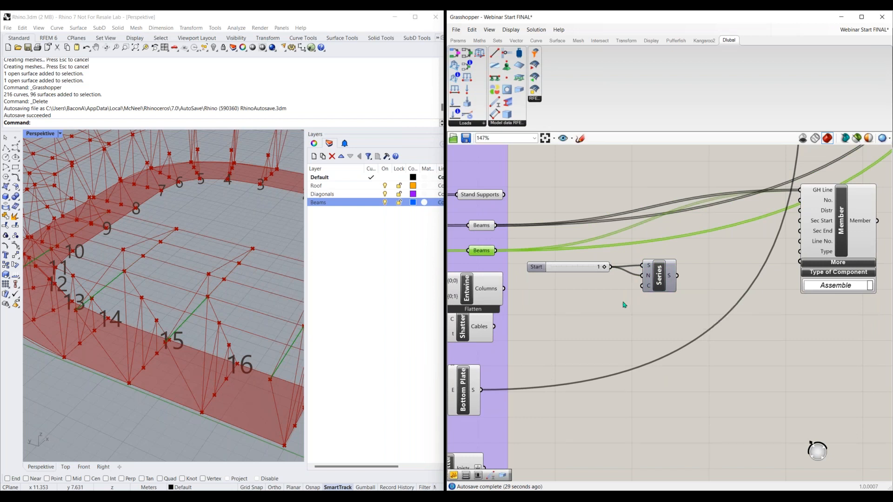
double_click(599, 311)
type("panel")
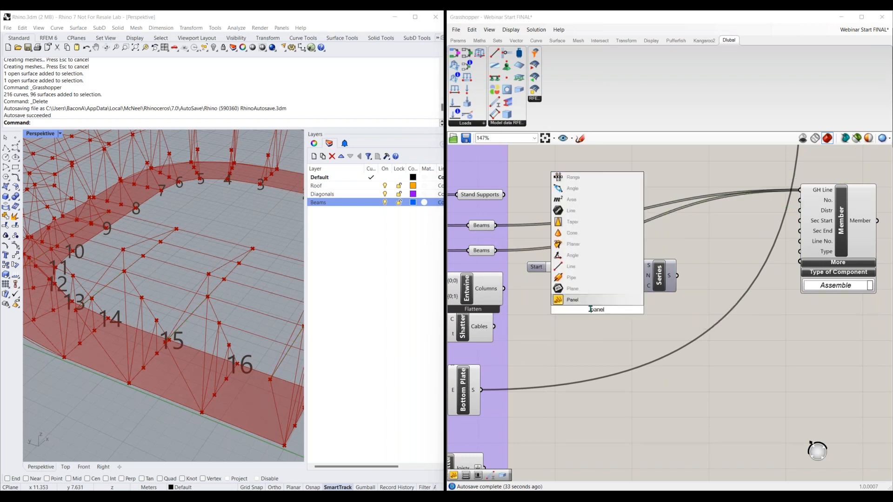
key("Return")
left_click_drag(596, 313, 610, 323)
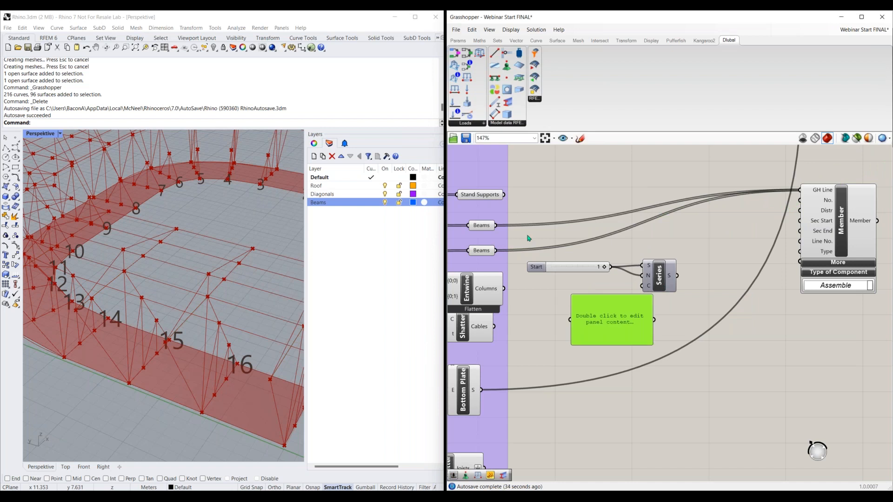
left_click_drag(495, 225, 571, 320)
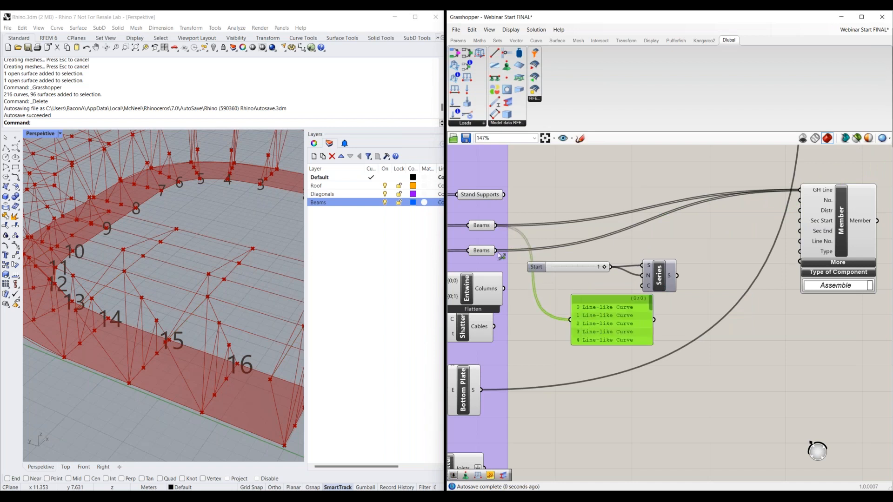
left_click_drag(496, 250, 570, 320, "shift")
Enlarge the curve list panel to read its last index, and delete the panel.
right_click_drag(634, 417, 597, 317)
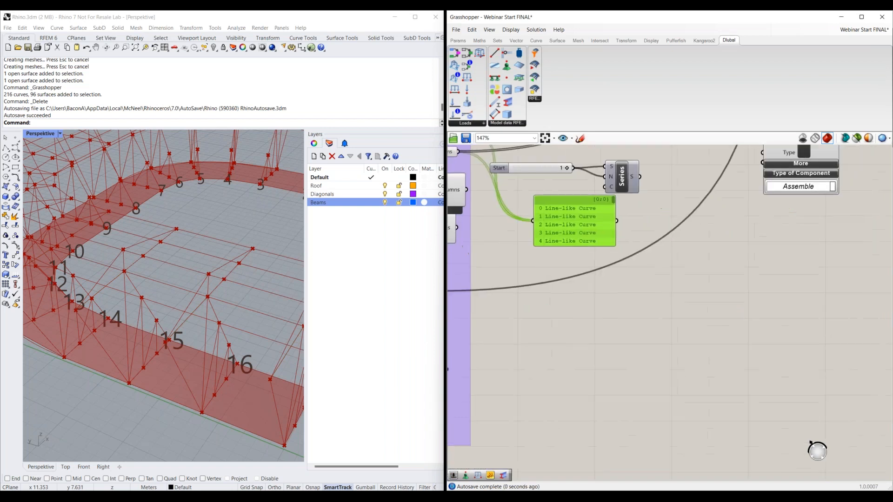
left_click_drag(573, 246, 571, 465)
right_click_drag(571, 465, 575, 379)
left_click_drag(573, 376, 572, 433)
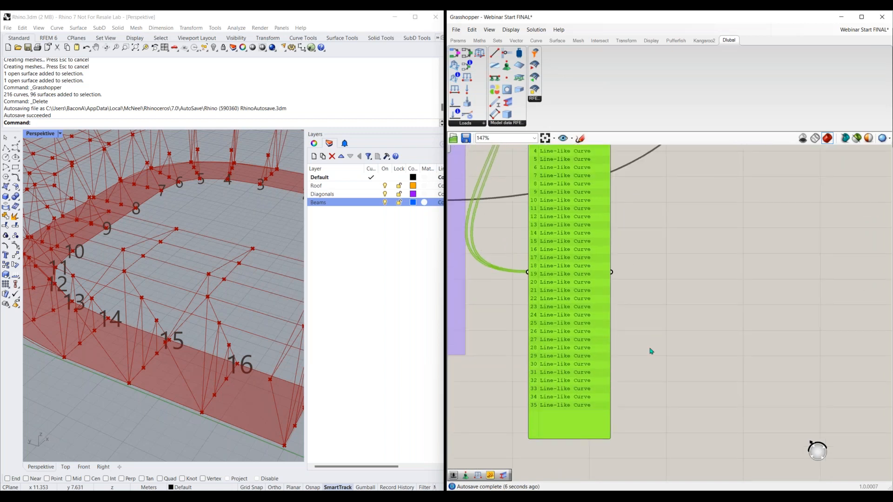
right_click_drag(651, 352, 646, 375)
right_click_drag(558, 443, 550, 469)
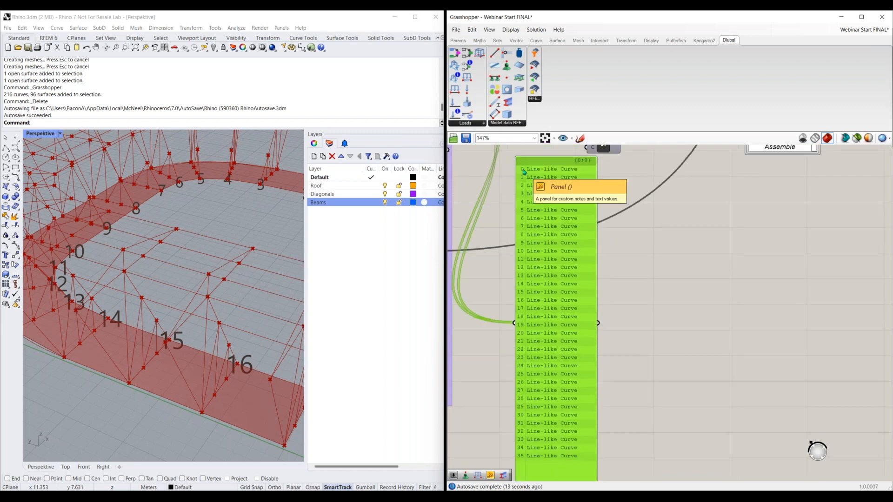
scroll(688, 313, "down", 1)
scroll(656, 300, "down", 1)
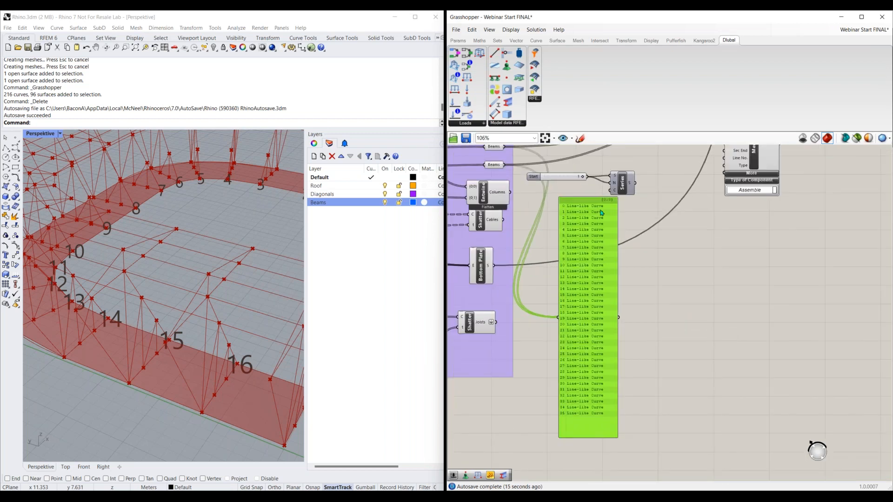
key("Delete")
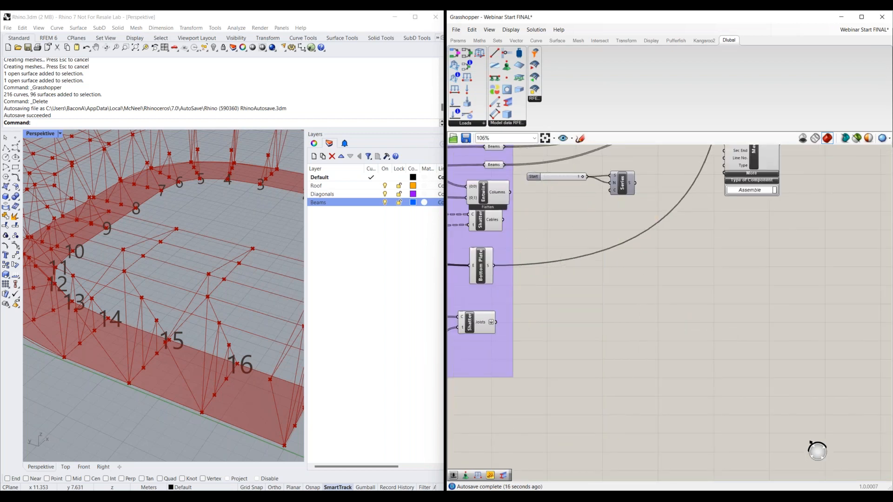
Add a Last Index component below the Series slider and connect both Beams parameters to its list input.
right_click_drag(589, 204, 601, 240)
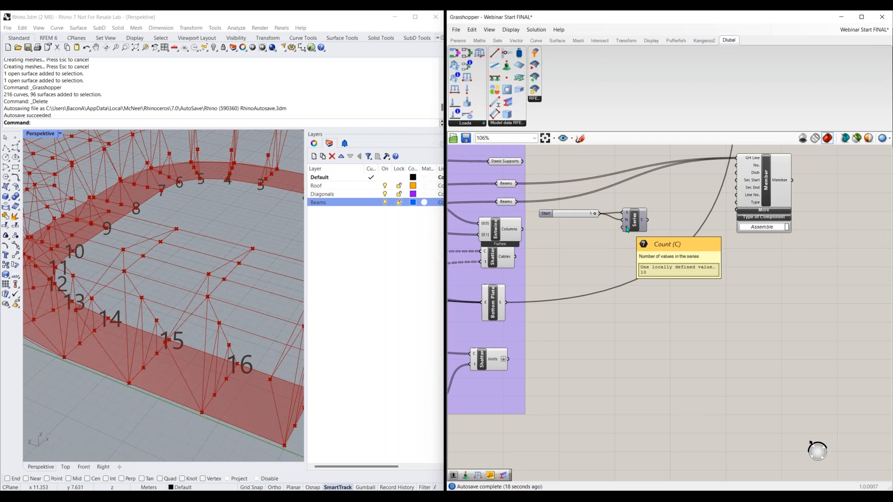
double_click(571, 244)
type("last")
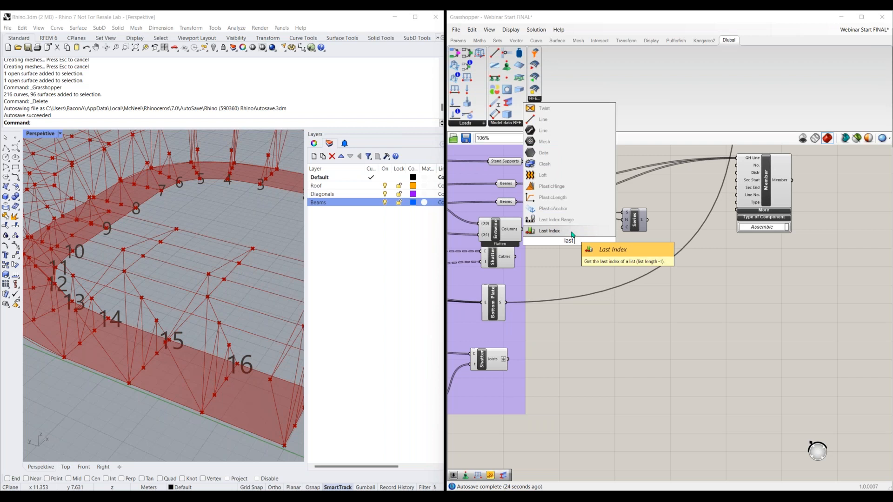
left_click(571, 232)
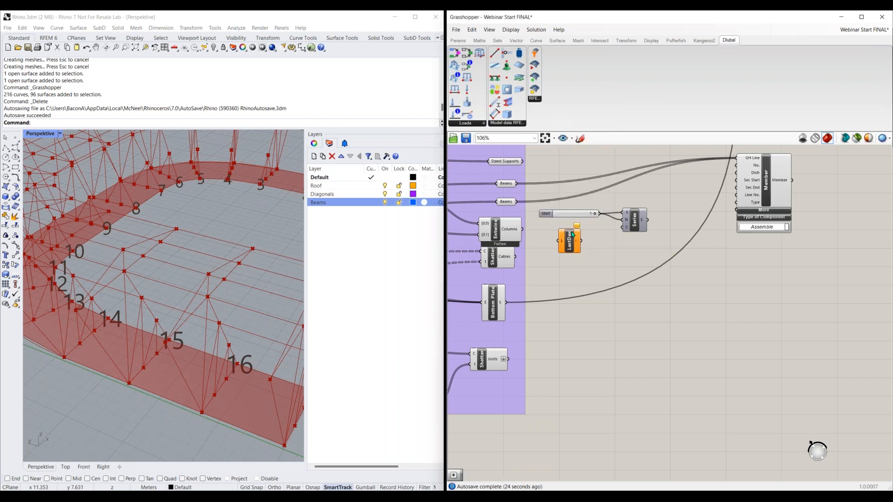
left_click_drag(569, 247, 591, 254)
left_click_drag(516, 184, 579, 256)
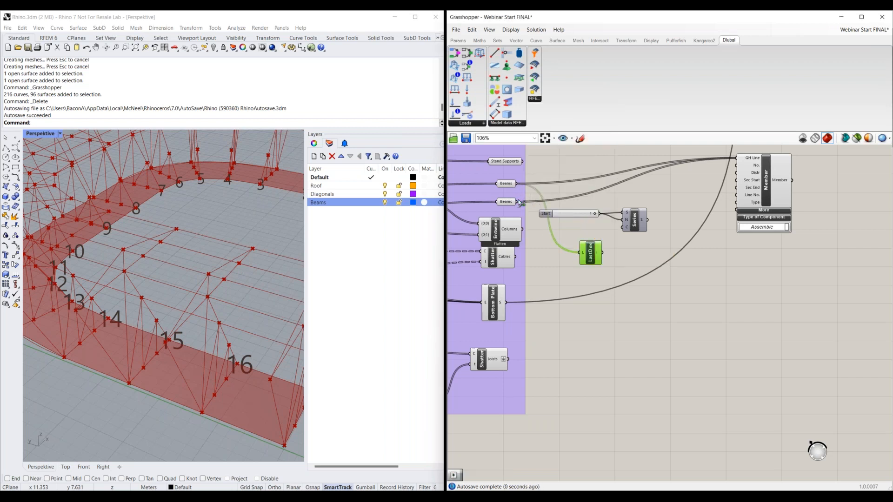
left_click_drag(519, 203, 581, 252, "shift")
left_click(627, 272)
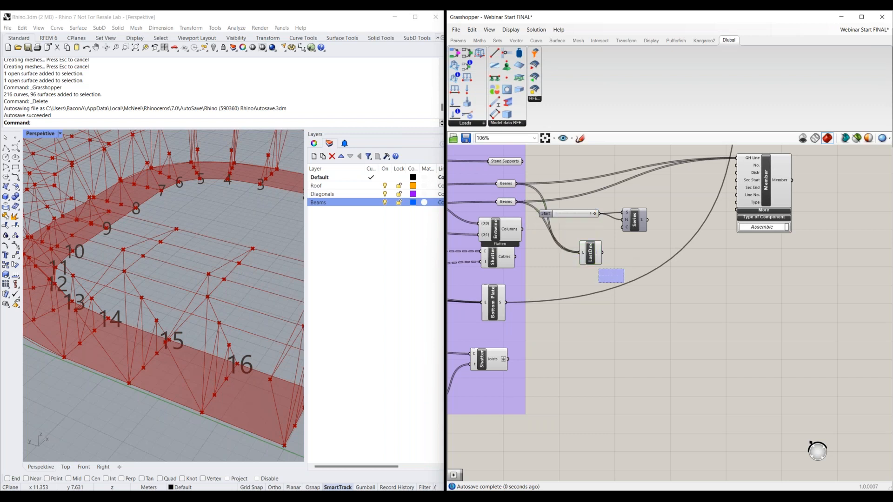
Add an Addition component below the Series component and move the Last Index component aside to make room for it.
scroll(617, 257, "up", 2)
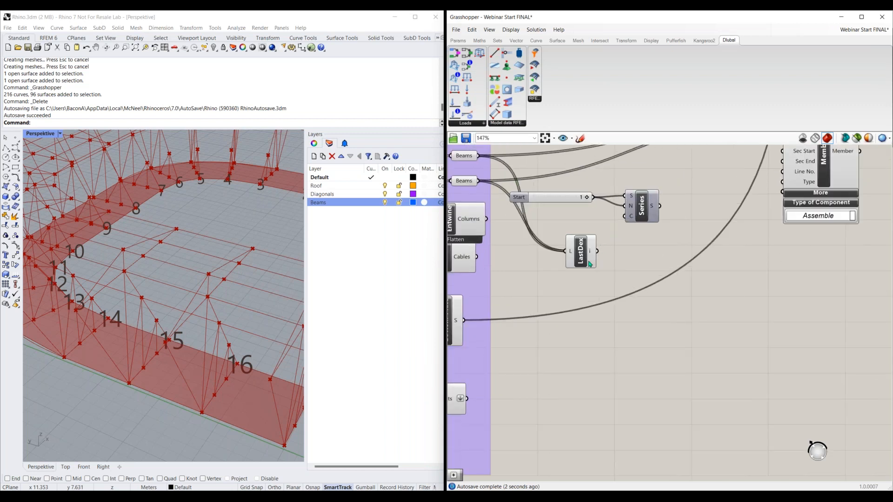
right_click_drag(619, 278, 593, 284)
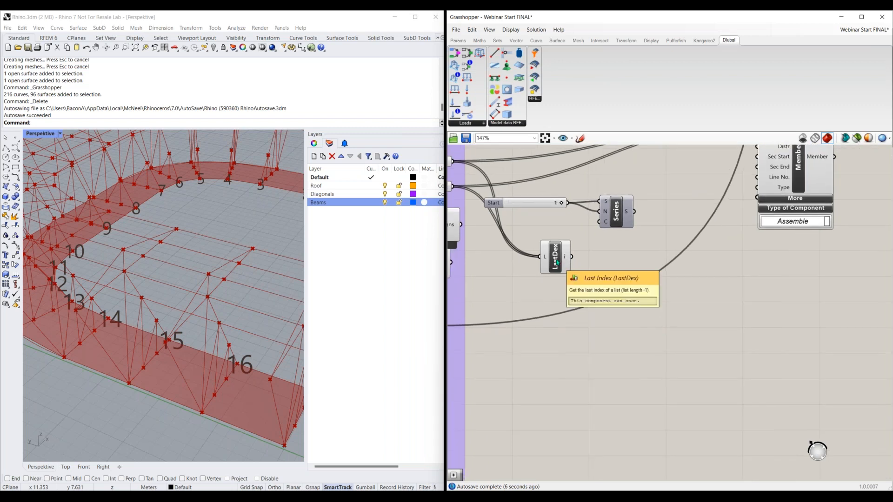
double_click(608, 285)
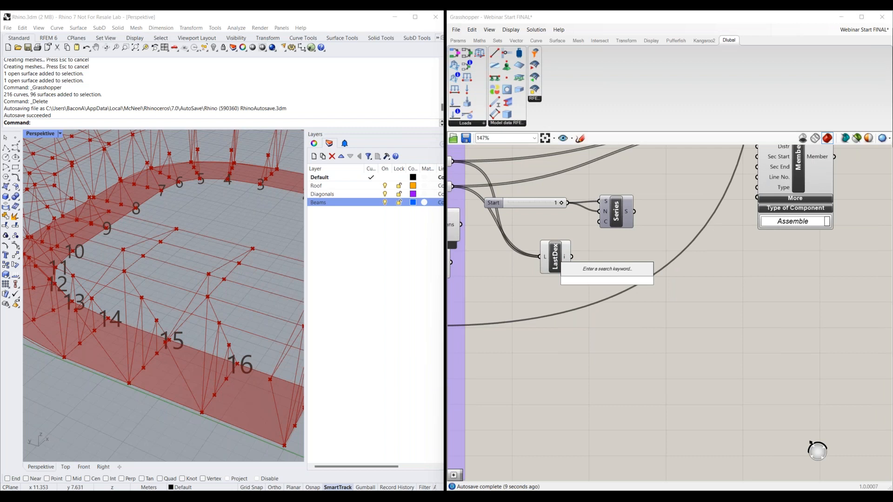
type("+")
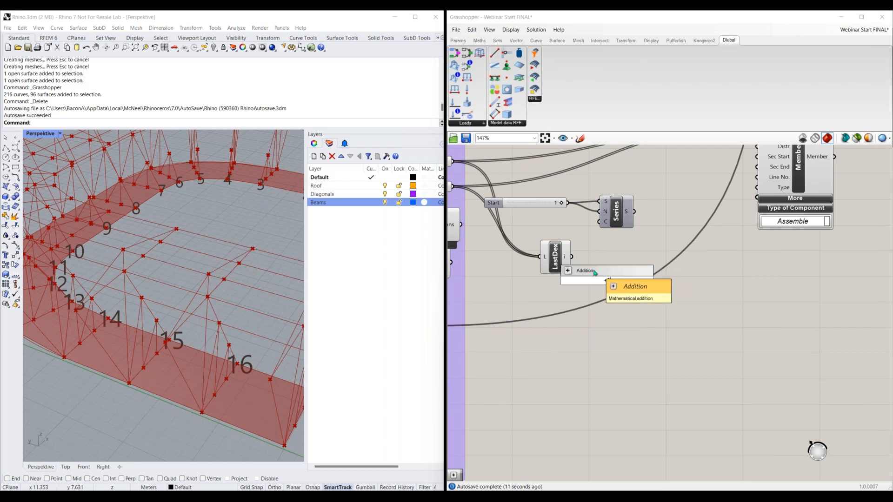
key("Return")
left_click_drag(558, 262, 532, 258)
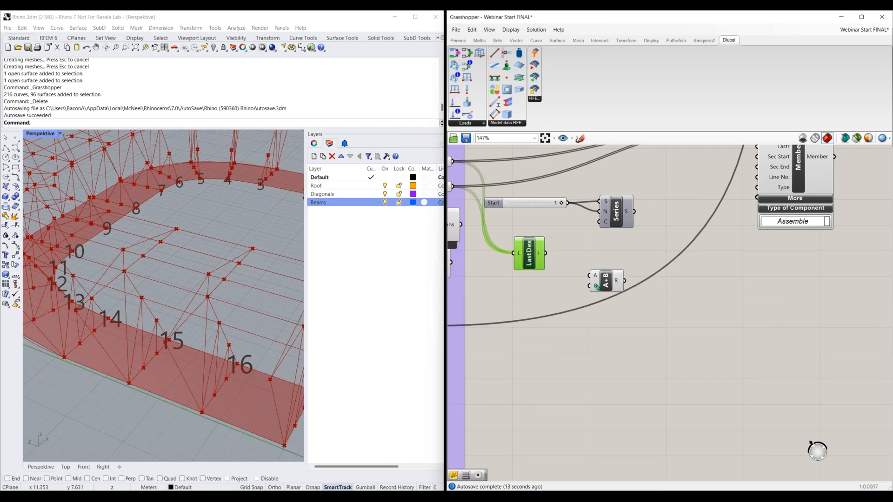
Place the Addition component between Last Index and Series, connecting the last index to A and the result to the Series count.
left_click_drag(603, 282, 599, 222)
left_click_drag(523, 240, 507, 224)
left_click_drag(577, 253, 564, 236)
right_click_drag(625, 238, 617, 249)
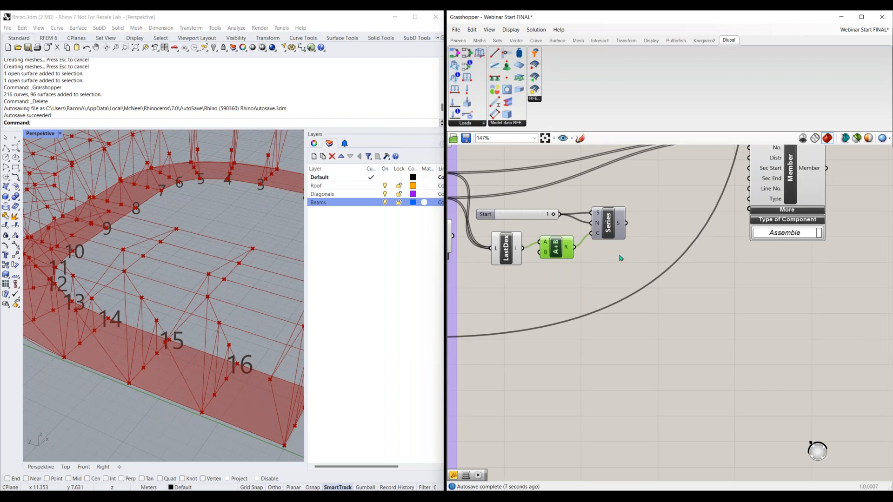
Connect the Series output to the Member component's No. input.
right_click_drag(618, 222, 595, 242)
left_click_drag(604, 243, 726, 168)
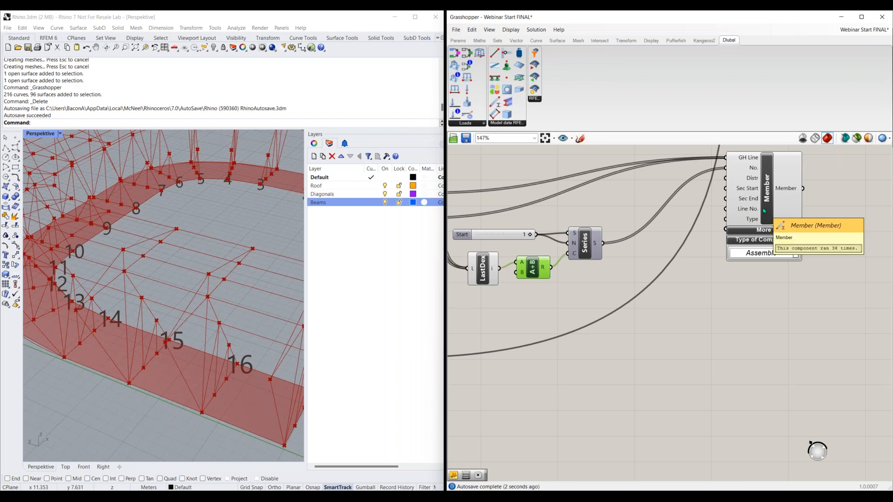
right_click_drag(708, 307, 663, 319)
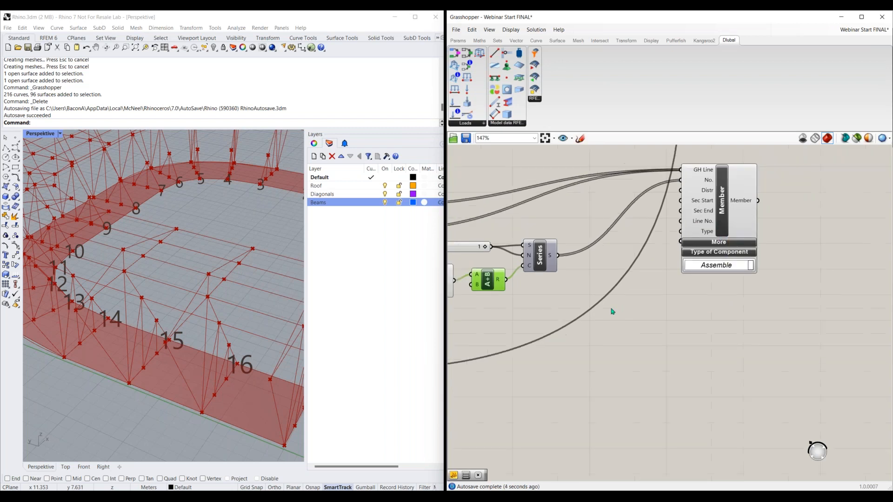
Add a Panel below the Member component and connect the Series output to it to list the member numbers.
double_click(618, 314)
type("panel")
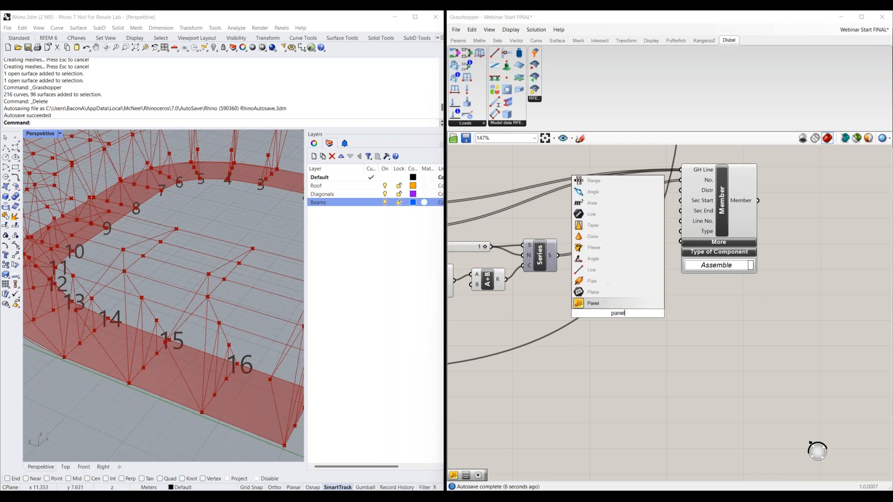
key("Return")
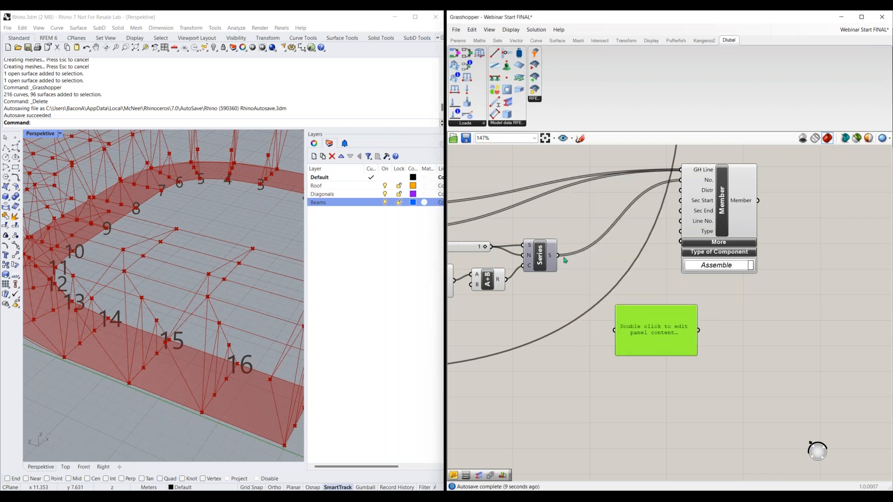
left_click_drag(558, 255, 614, 330)
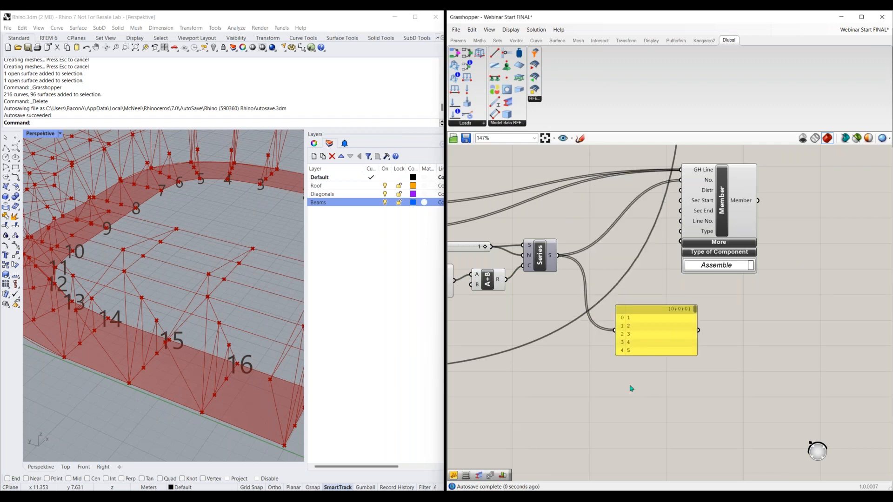
Enlarge the member number panel to read its last entry, and delete the panel.
scroll(650, 380, "down", 1)
right_click_drag(649, 380, 645, 303)
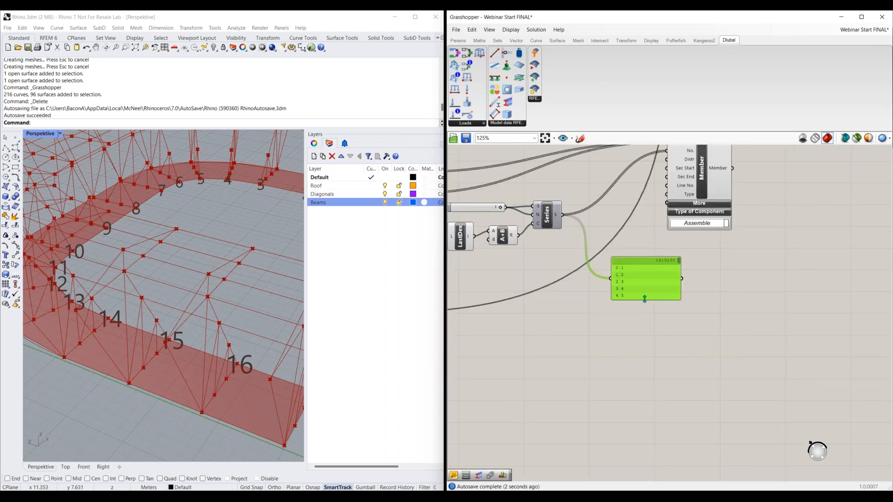
left_click_drag(645, 303, 646, 457)
right_click_drag(647, 457, 653, 391)
left_click_drag(655, 432, 658, 469)
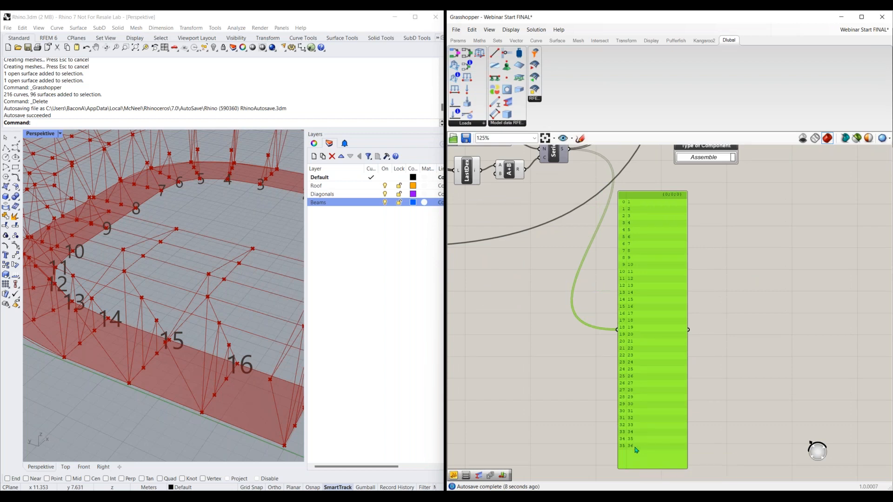
scroll(636, 449, "up", 5)
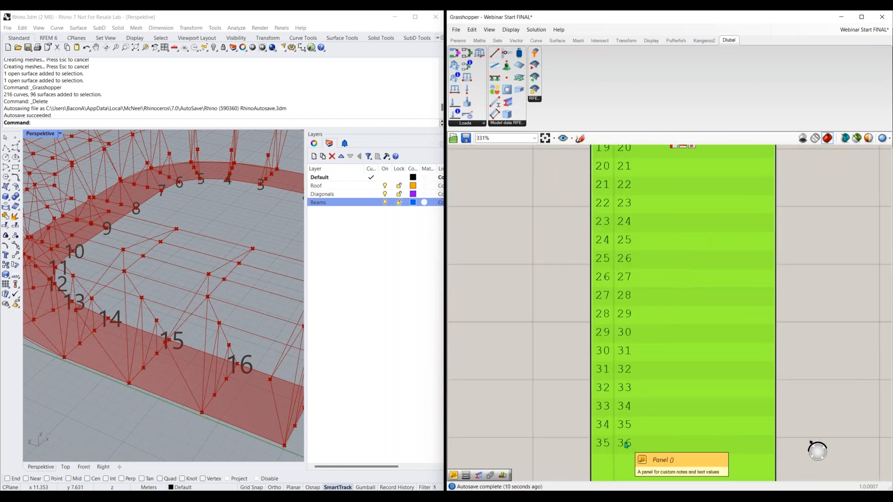
scroll(626, 445, "down", 5)
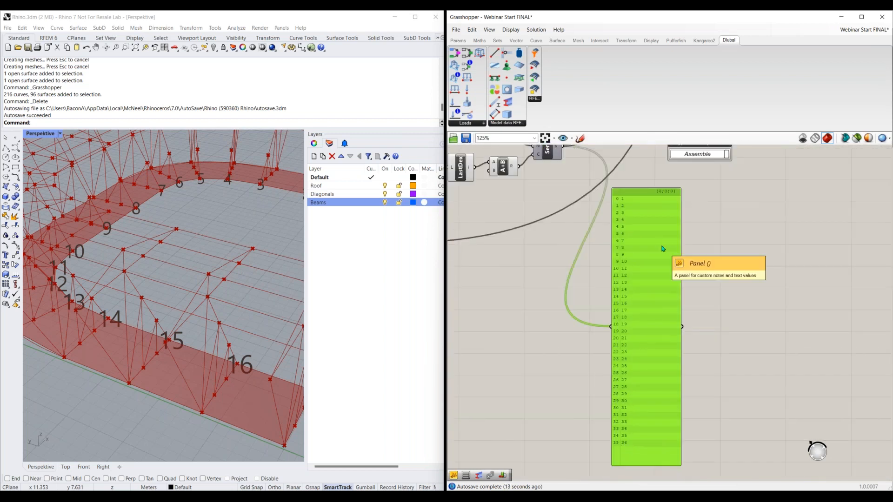
key("Delete")
right_click_drag(652, 203, 654, 299)
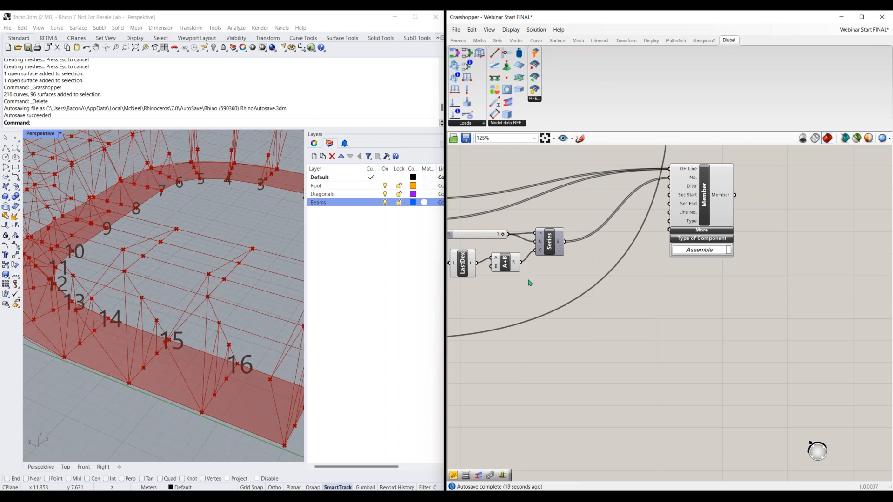
right_click_drag(493, 254, 547, 275)
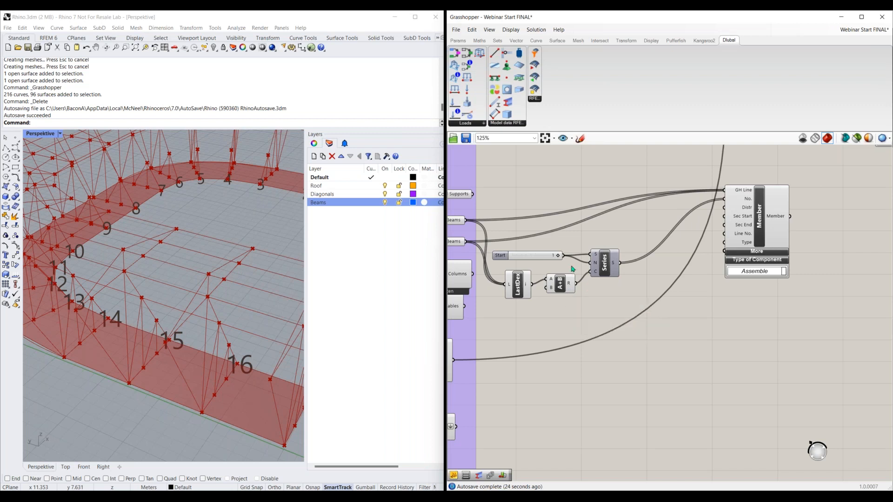
mouse_move(574, 280)
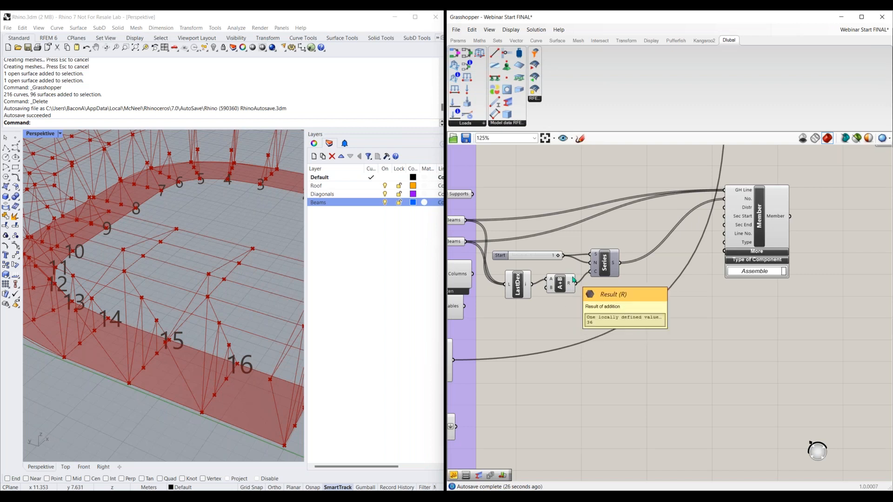
left_click(343, 249)
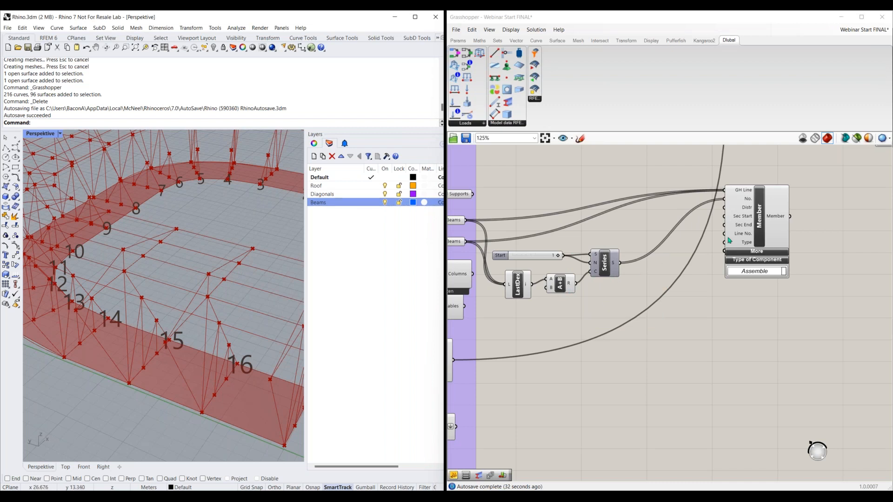
Move the Member component farther from the Series component to make room in front of its inputs.
mouse_move(748, 199)
scroll(722, 341, "up", 3)
left_click(681, 290)
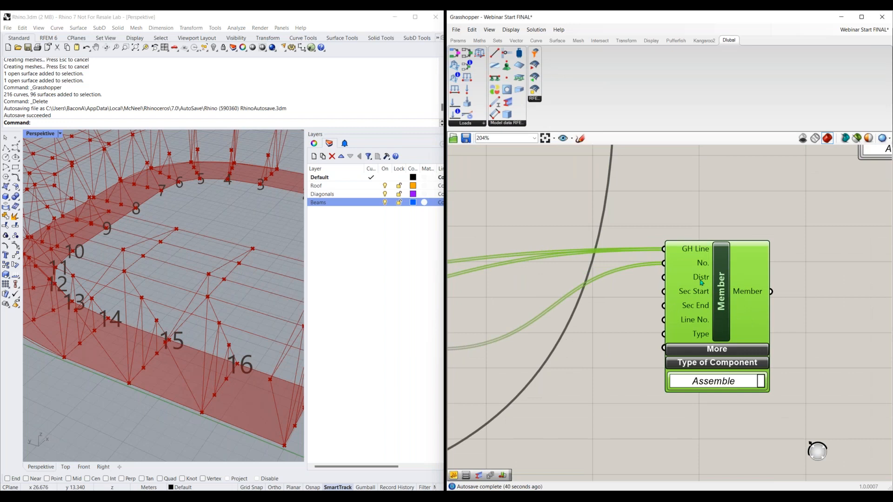
left_click_drag(687, 320, 755, 323)
left_click(710, 319)
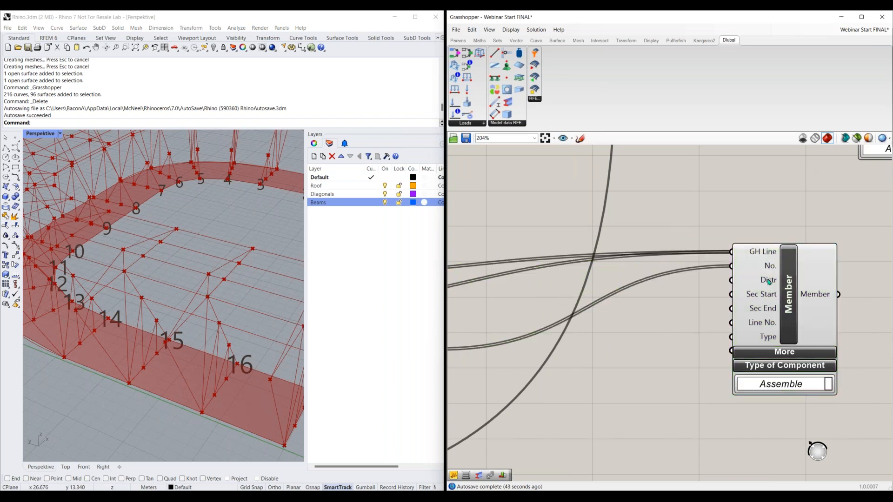
Add a Value List in front of the Member component and connect it to the Distr input.
mouse_move(768, 282)
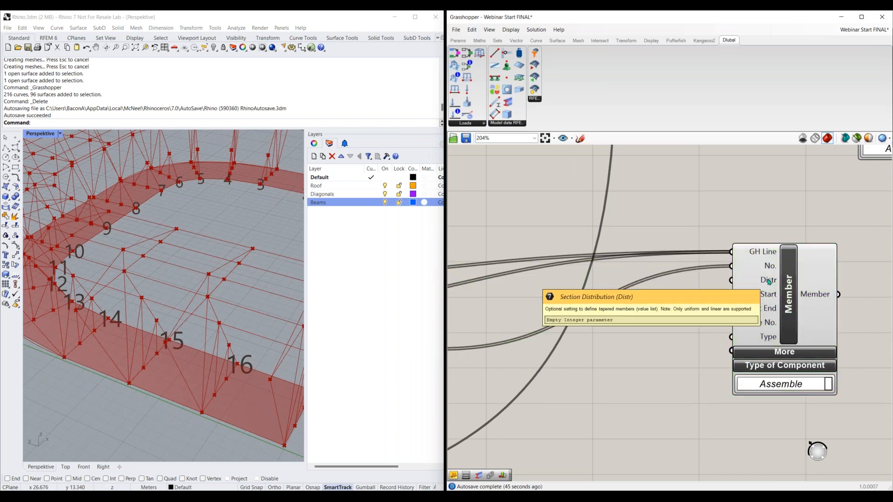
double_click(658, 302)
type("value")
left_click(655, 279)
left_click_drag(656, 301, 729, 281)
Move the Member component and the Value List apart so that they no longer overlap.
scroll(689, 331, "down", 2)
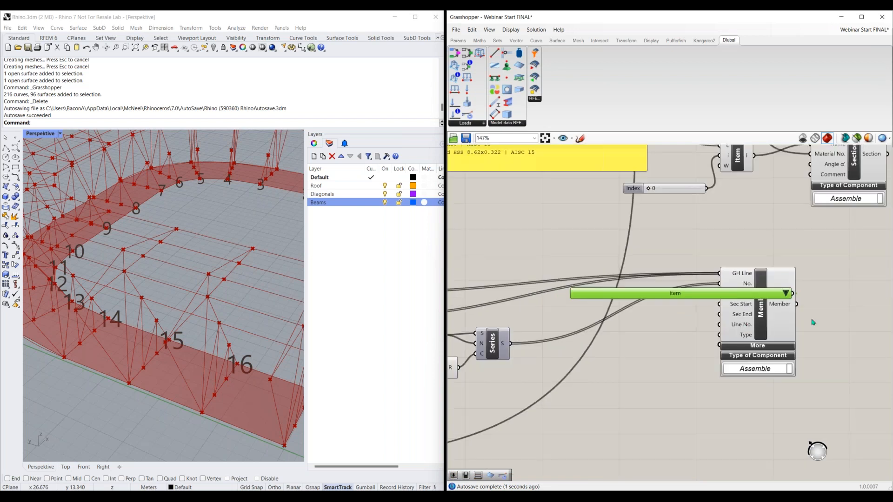
left_click_drag(745, 326, 811, 320)
left_click_drag(727, 293, 701, 291)
Set the section distribution Value List to SECTION_DISTRIBUTION_TYPE_UNIFORM and shift it slightly away from the Member component.
left_click(760, 292)
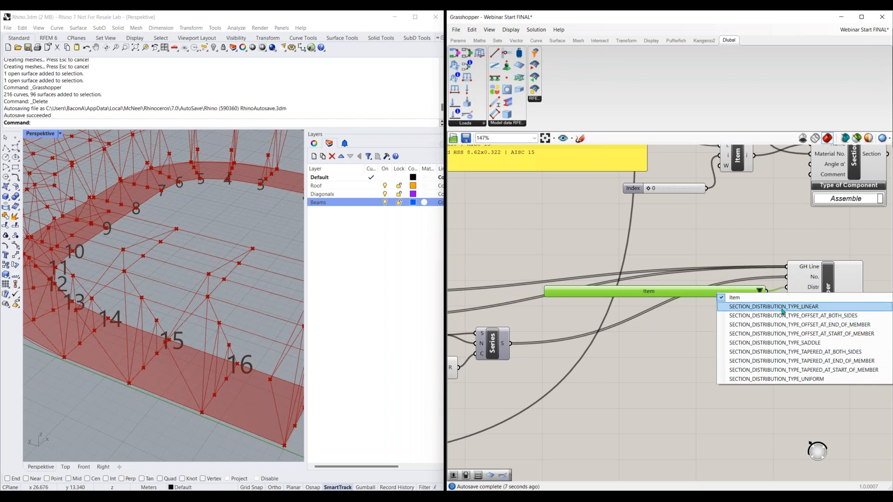
left_click(785, 379)
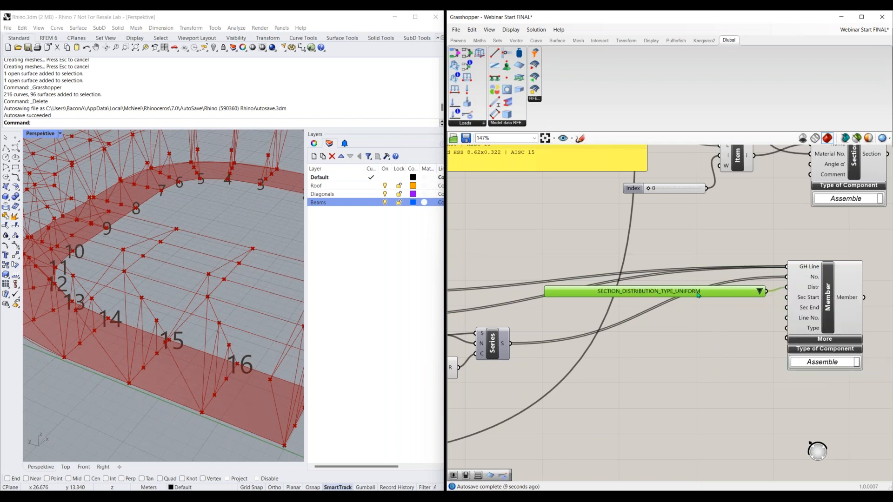
left_click_drag(698, 296, 681, 281)
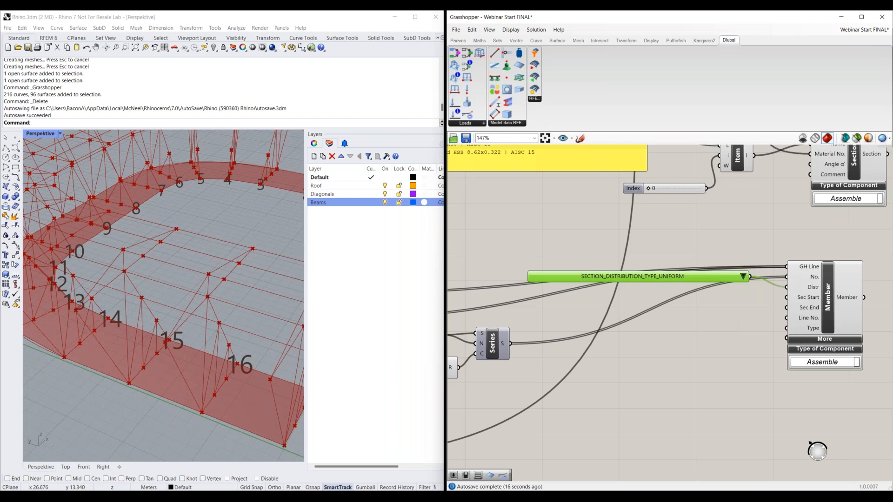
Connect the Section component's output to the Member component's Sec Start input.
right_click_drag(810, 299, 671, 329)
right_click_drag(669, 248, 657, 260)
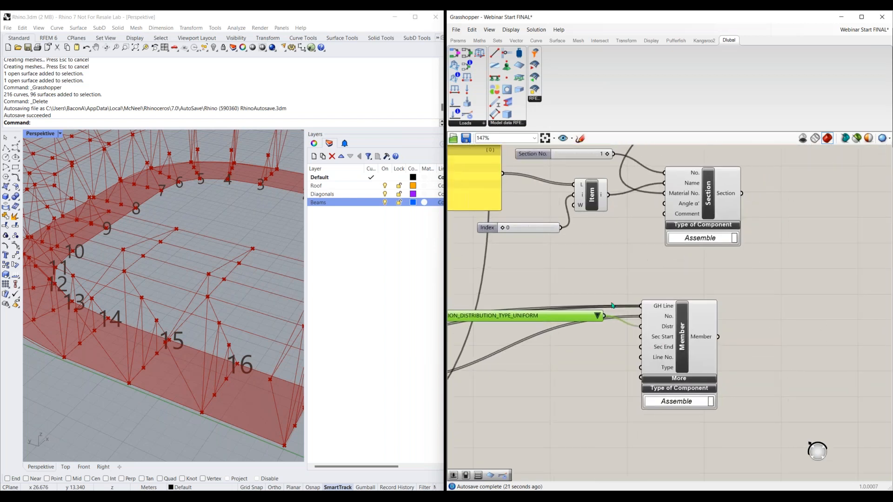
mouse_move(659, 339)
right_click_drag(645, 235, 637, 261)
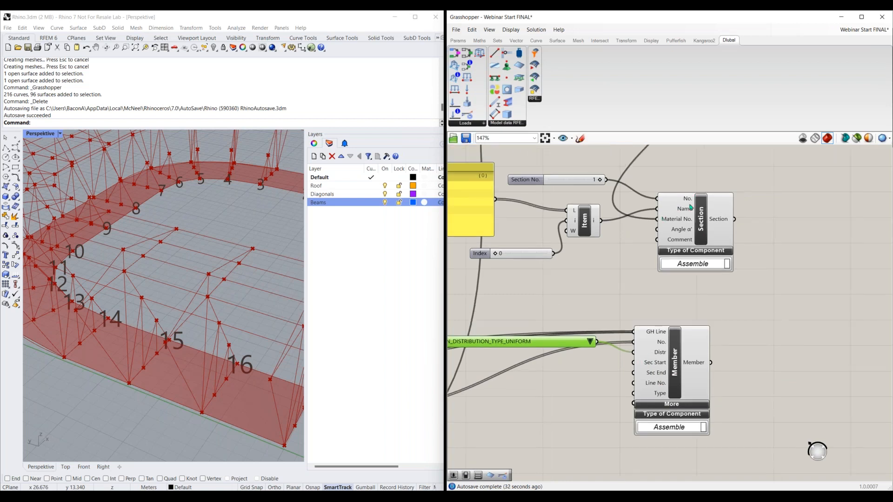
left_click(699, 224)
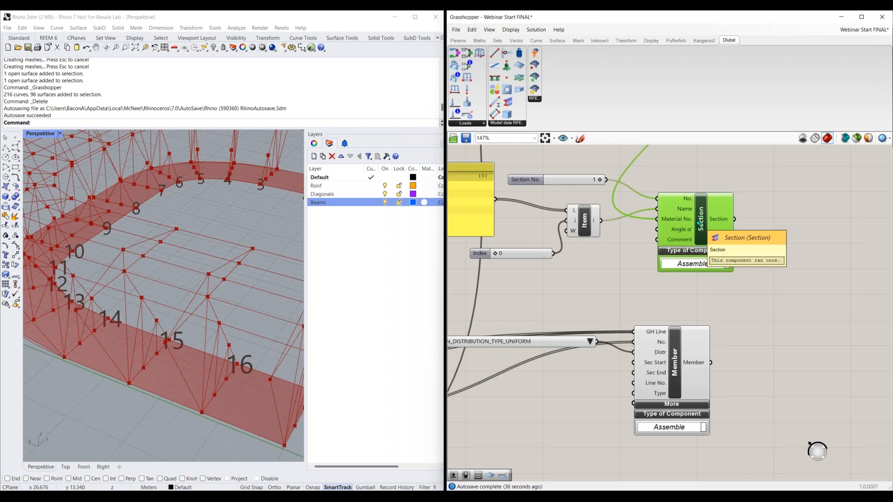
left_click_drag(734, 219, 634, 362)
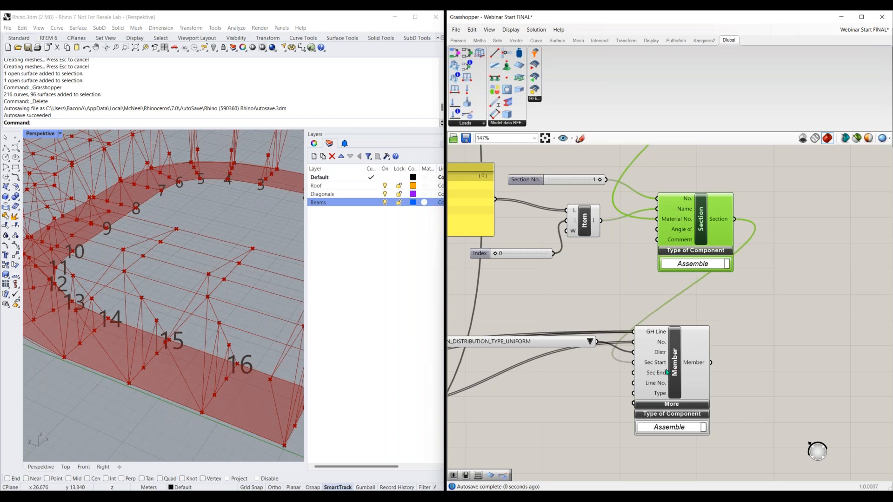
left_click(523, 183)
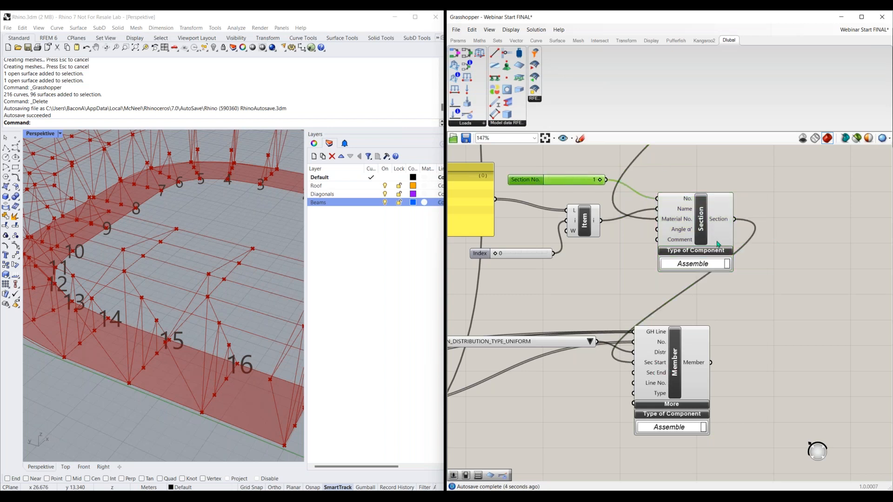
Duplicate the section distribution Value List and connect the copy to the Member component's Type input.
right_click_drag(632, 262, 648, 178)
right_click_drag(600, 315, 640, 309)
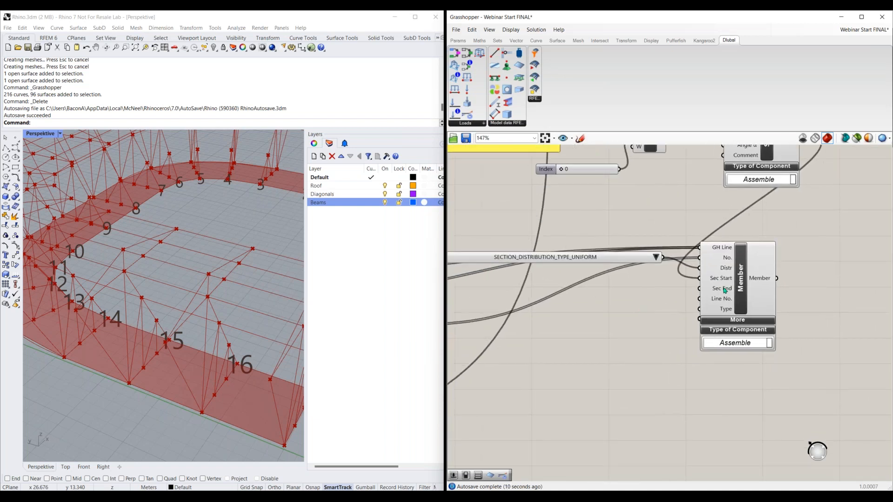
mouse_move(724, 290)
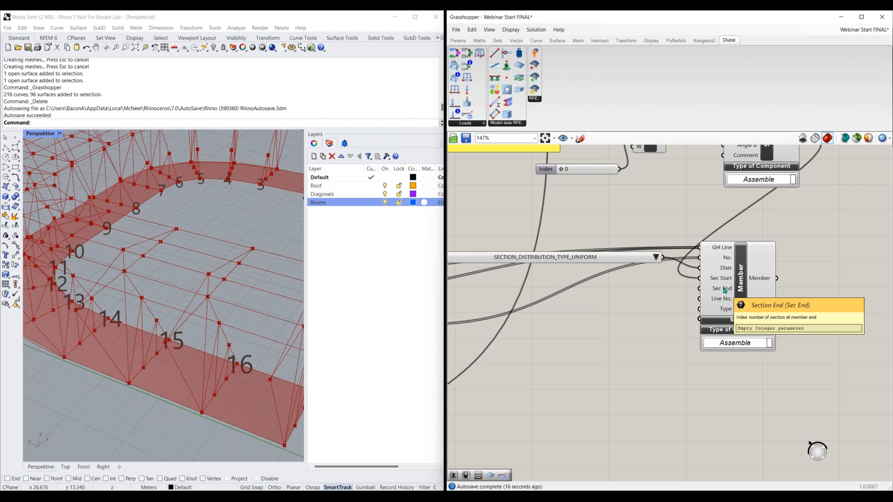
mouse_move(726, 310)
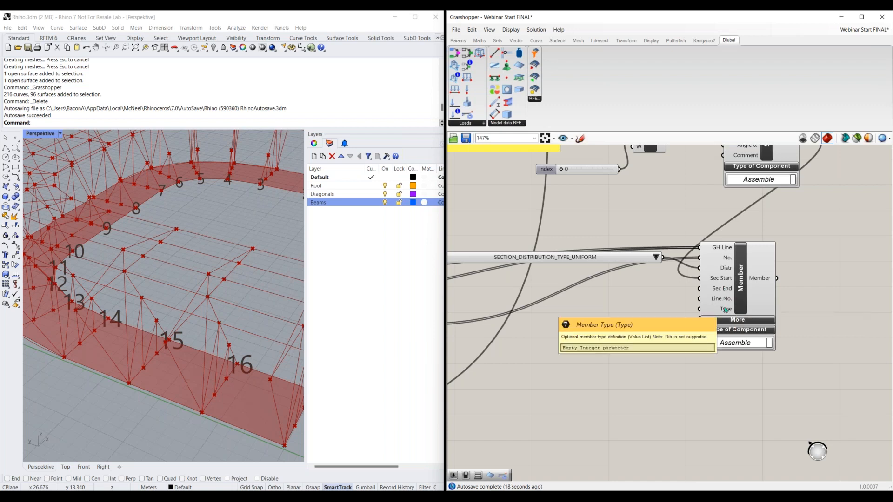
left_click(591, 262)
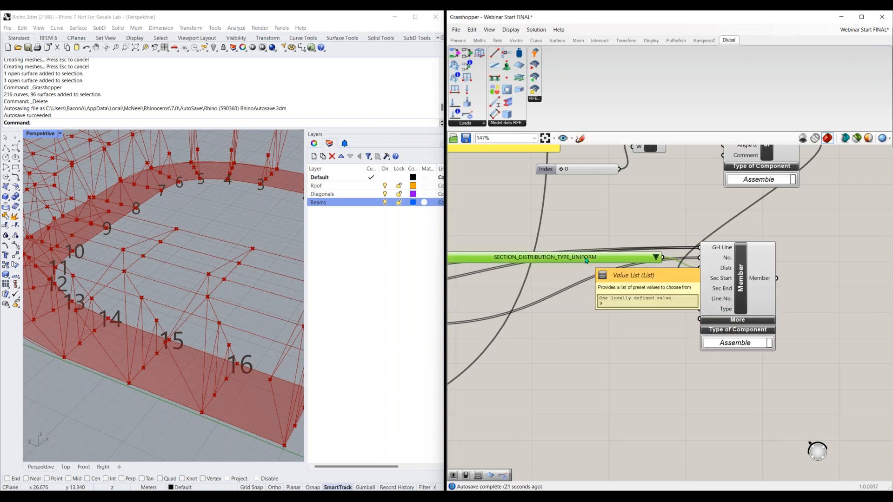
key("ctrl+c")
key("ctrl+v")
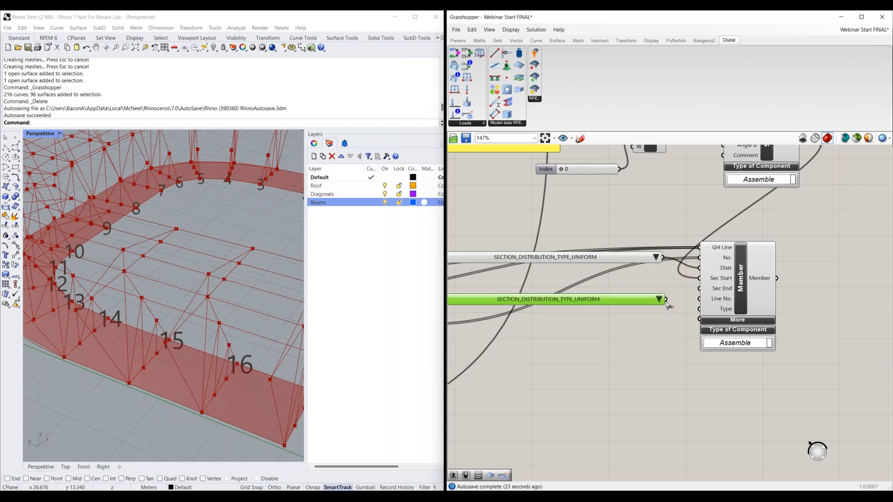
left_click_drag(698, 309, 666, 299)
Move the member type Value List closer to the Member component and choose TYPE_BEAM in it.
right_click_drag(629, 299, 669, 295)
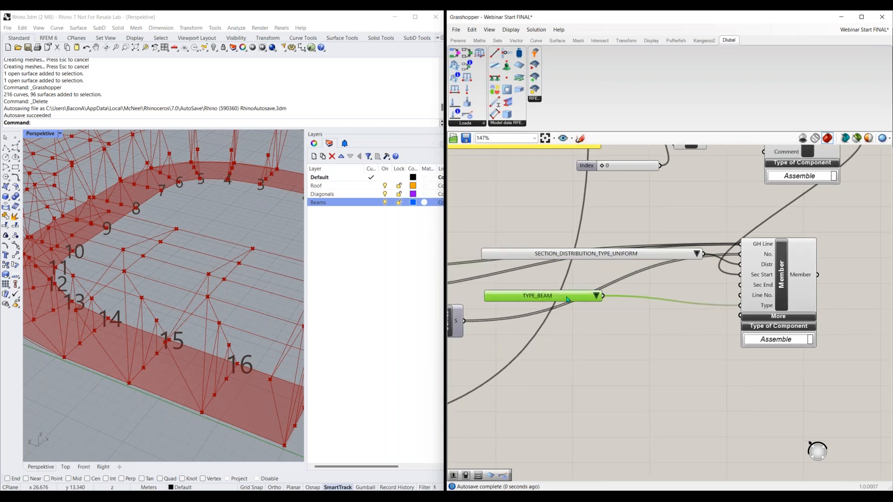
left_click_drag(639, 297, 699, 291)
scroll(701, 291, "up", 3)
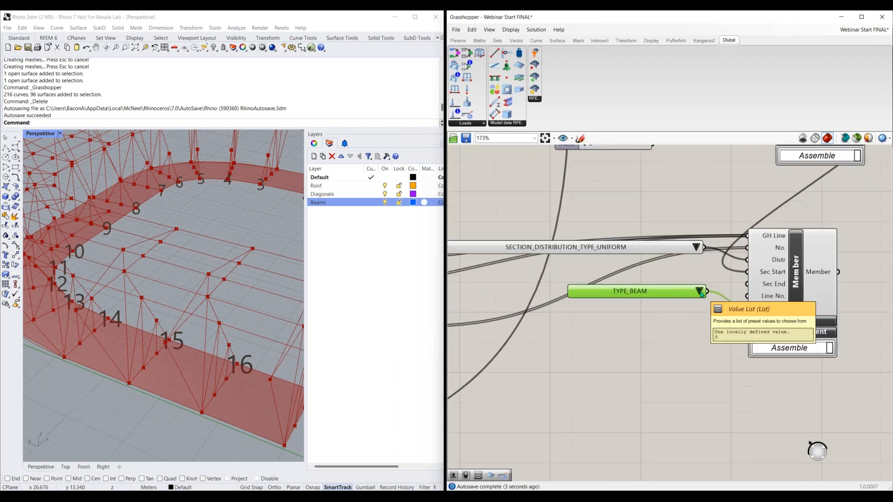
left_click(699, 291)
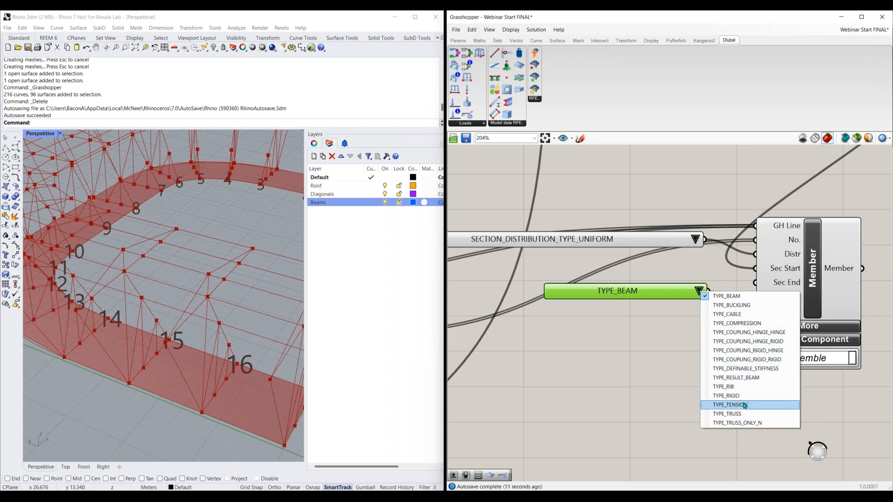
left_click(739, 298)
scroll(676, 346, "down", 2)
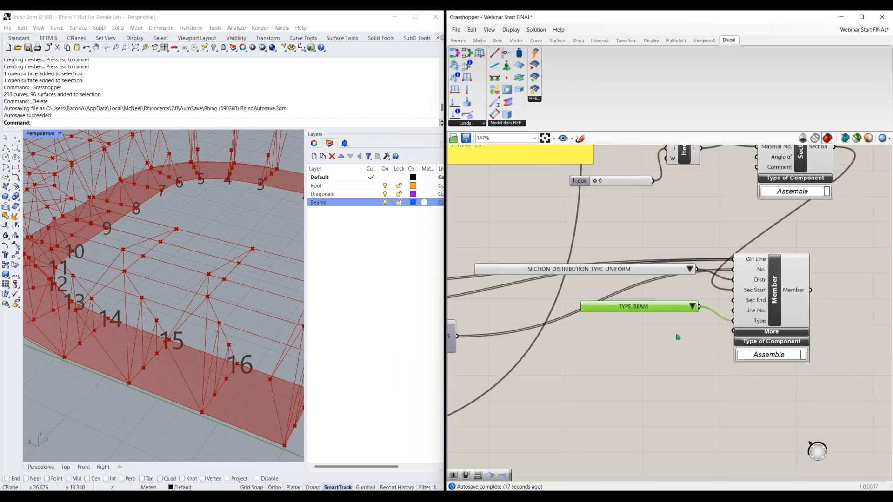
Expand the Member component's additional inputs, examine the rotation type and hinge options, and collapse them again.
right_click_drag(681, 374, 636, 351)
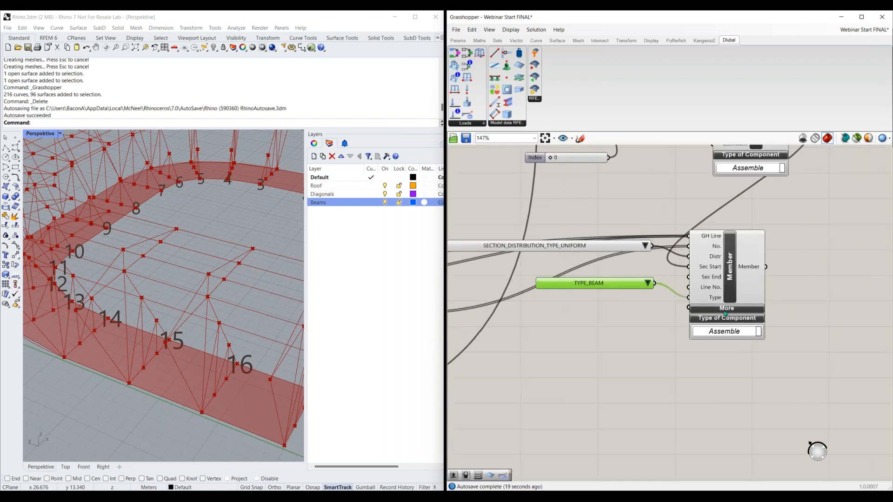
left_click(724, 309)
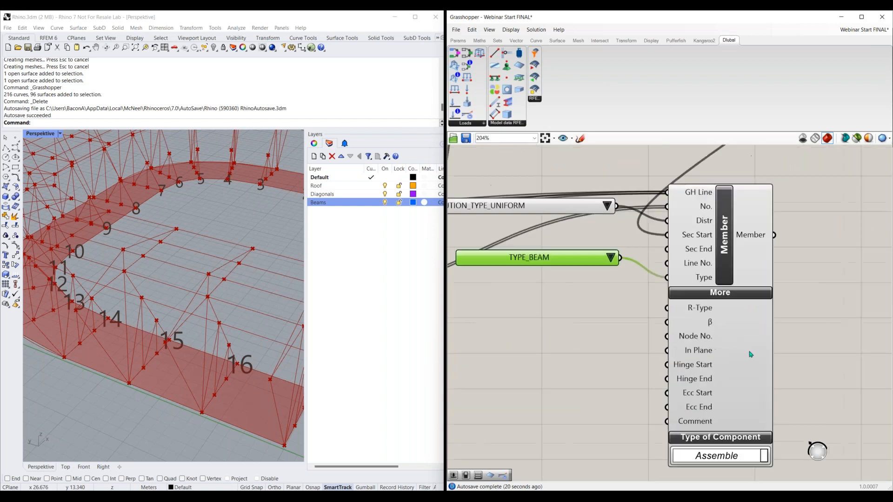
scroll(740, 343, "up", 2)
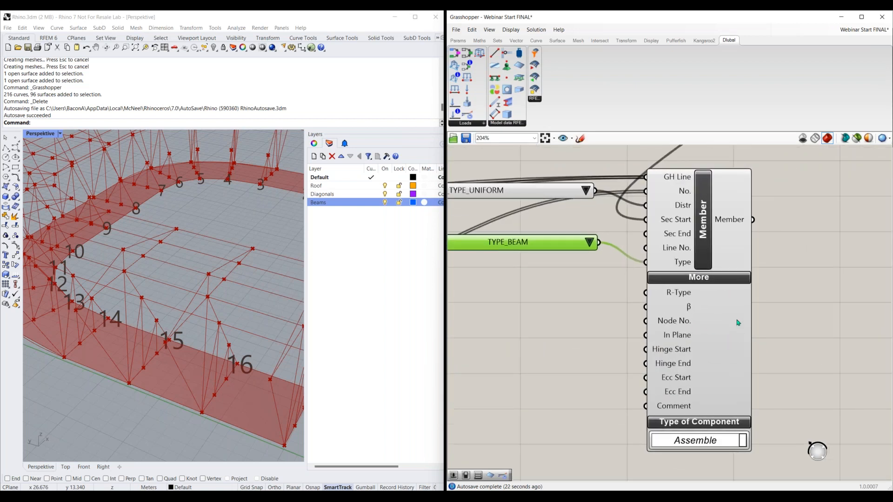
mouse_move(682, 295)
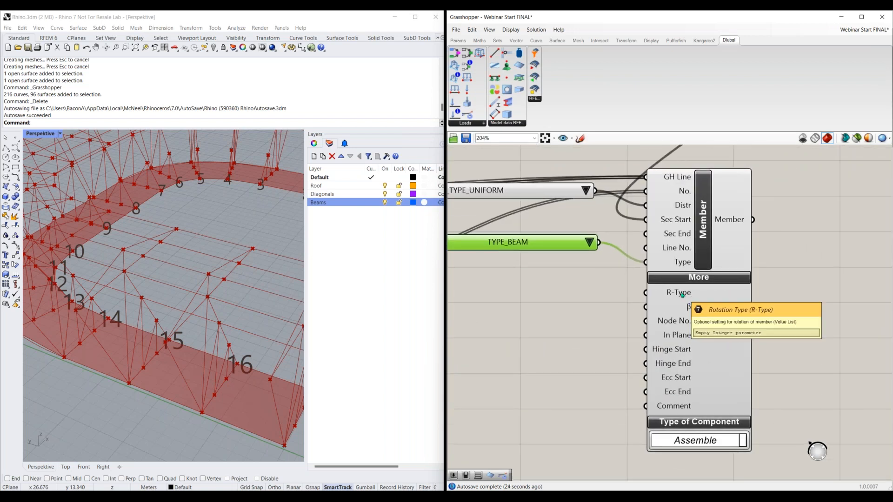
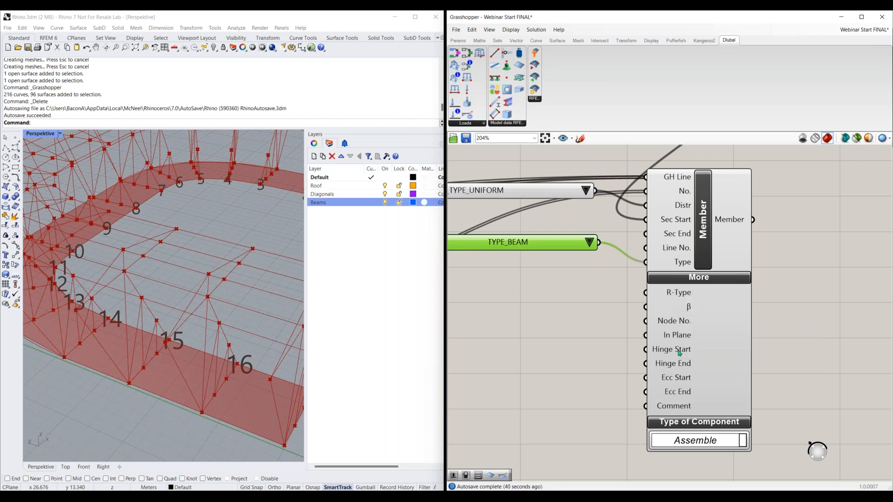
mouse_move(684, 352)
scroll(695, 343, "down", 2)
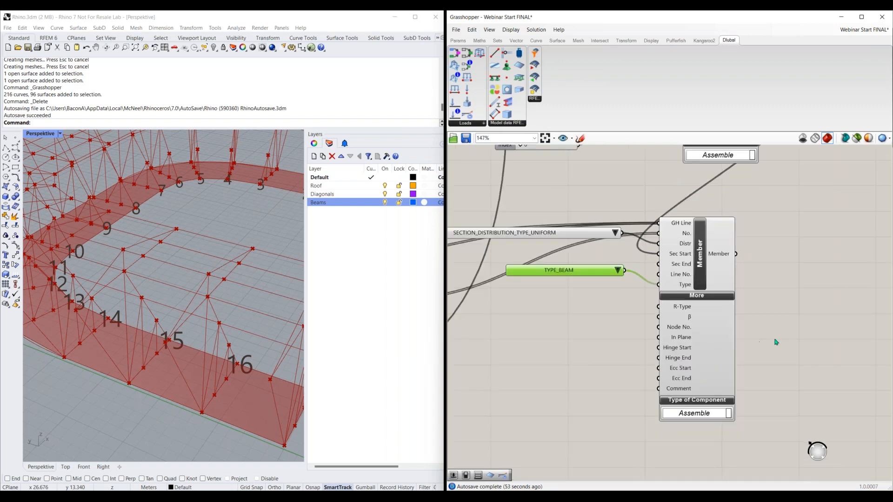
right_click_drag(774, 340, 638, 348)
scroll(642, 347, "down", 1)
left_click(579, 313)
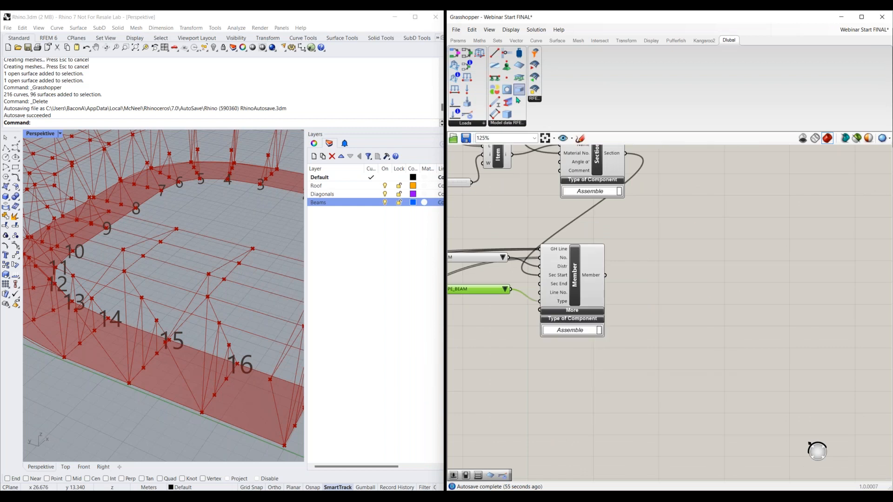
Add a Dlubal Surface component to the free canvas area beside the Member component.
left_click(520, 68)
left_click(741, 277)
right_click_drag(745, 339, 649, 358)
right_click_drag(651, 292, 623, 303)
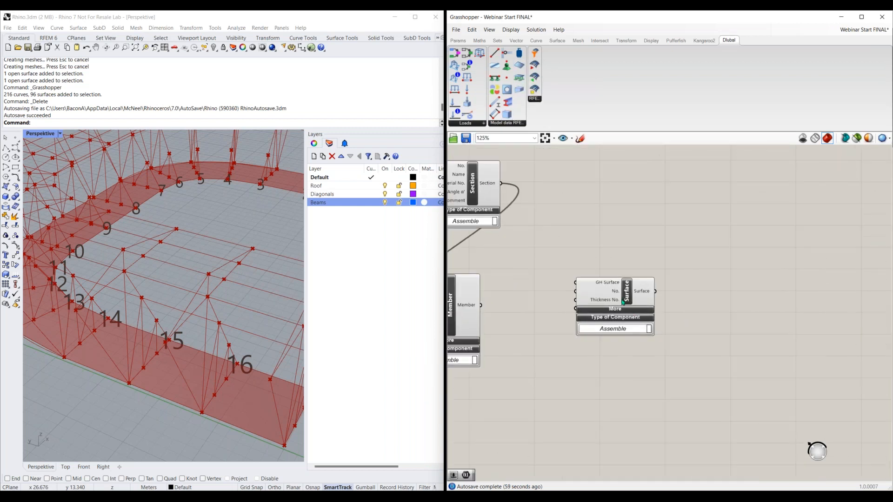
left_click_drag(652, 291, 689, 280)
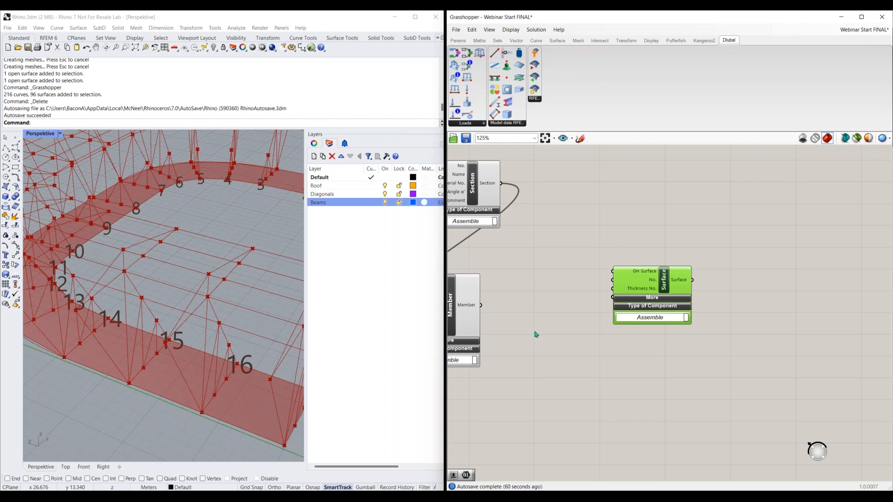
Move the Surface component below the Member component and its TYPE_BEAM Value List.
right_click_drag(484, 353, 676, 356)
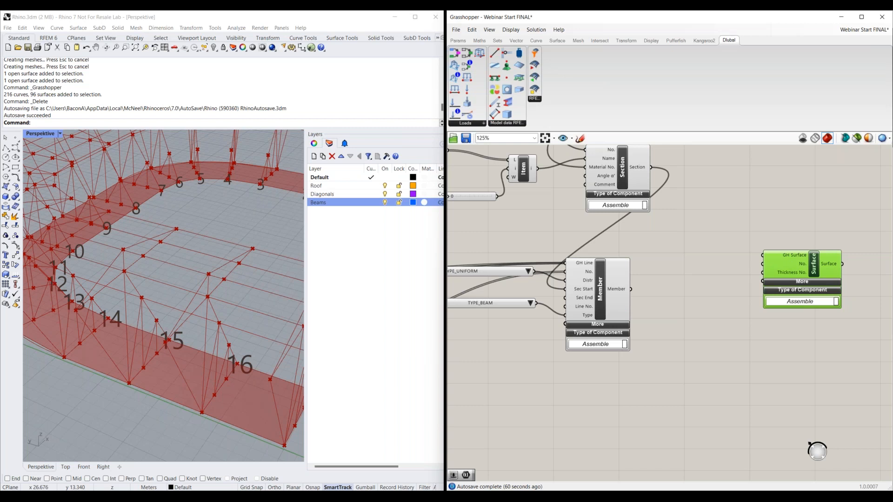
right_click_drag(457, 364, 717, 347)
right_click_drag(532, 341, 737, 355)
right_click_drag(711, 275, 686, 269)
right_click_drag(608, 424, 543, 346)
left_click_drag(538, 341, 695, 323)
right_click_drag(696, 323, 521, 354)
left_click_drag(799, 220, 529, 353)
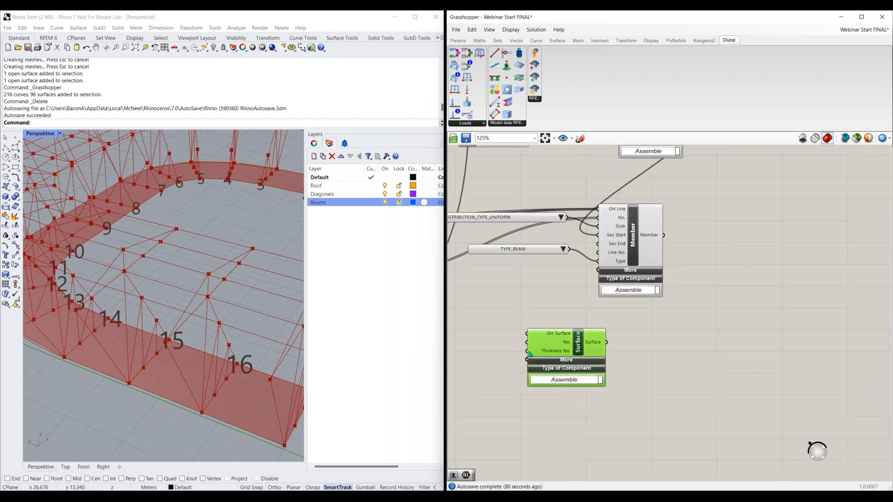
Connect the surface geometry output of the purple group to the Surface component's GH Surface input.
right_click_drag(486, 343, 665, 306)
right_click(442, 390)
left_click(550, 380)
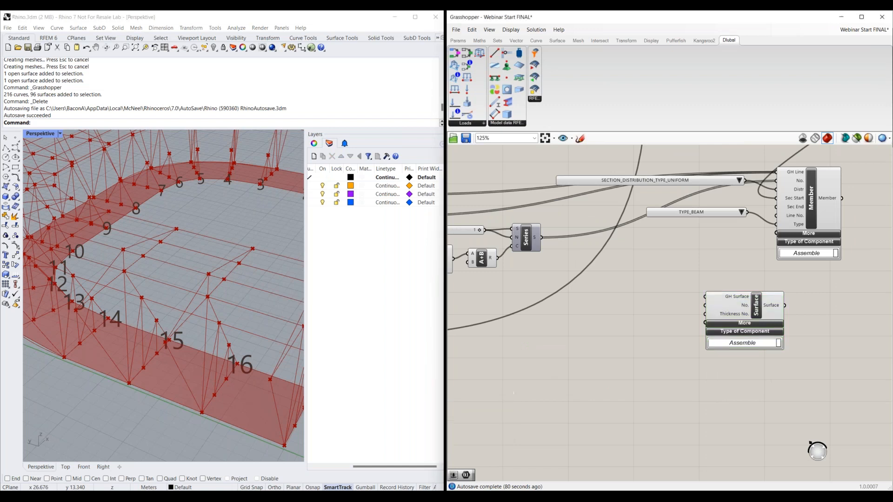
scroll(465, 382, "down", 3)
right_click_drag(479, 354, 650, 322)
left_click_drag(568, 319, 805, 289)
right_click_drag(838, 296, 721, 316)
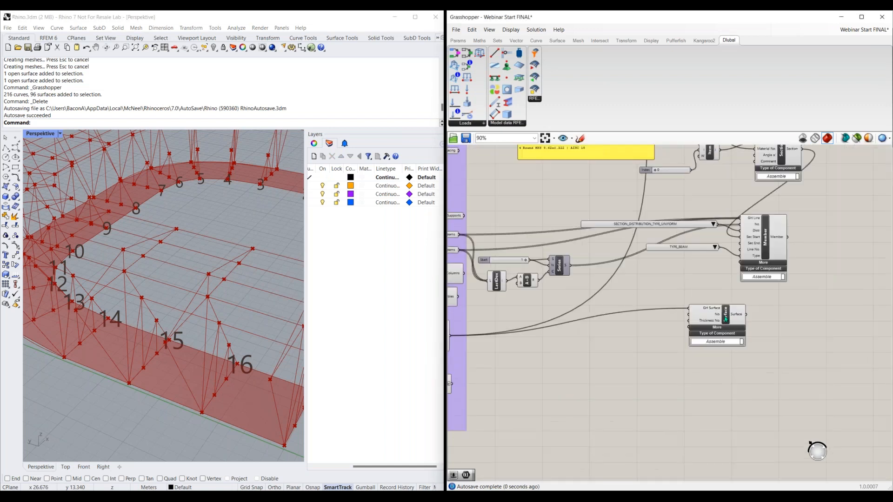
scroll(721, 316, "up", 3)
left_click(235, 318)
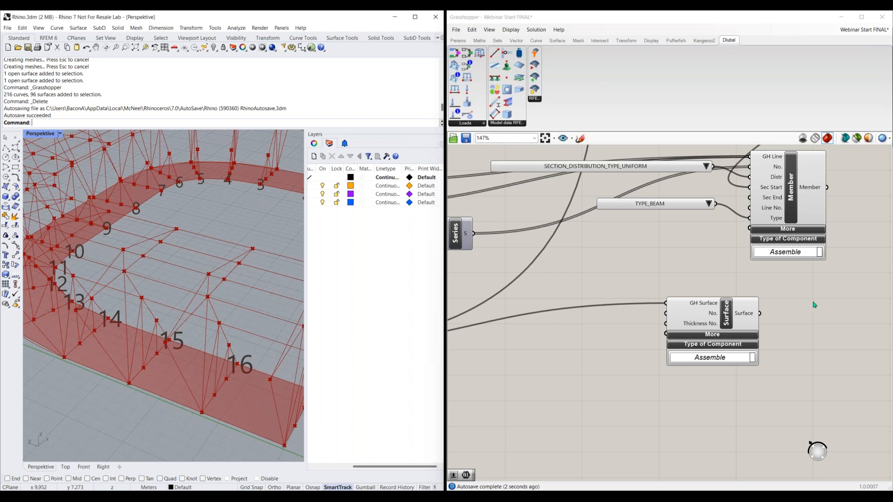
Add a number slider set to 1, connect it to the Surface component's No. input, and space the two apart.
mouse_move(716, 321)
double_click(624, 318)
type("slider")
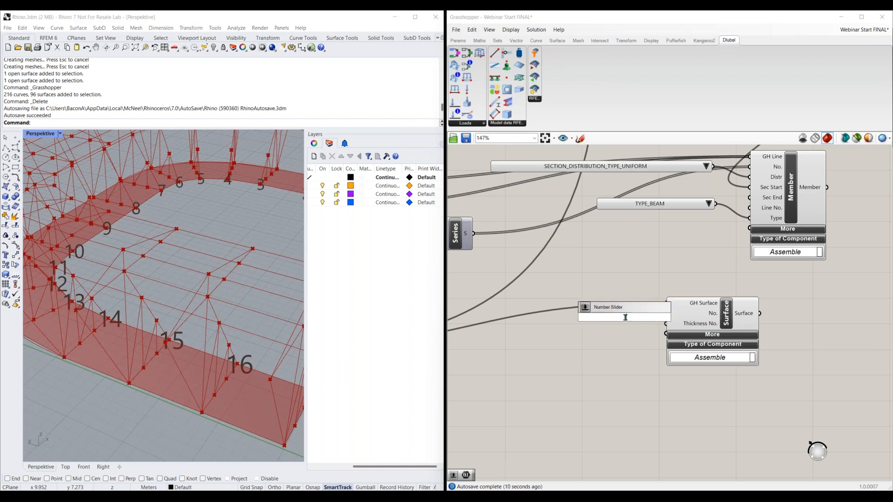
key("Return")
left_click_drag(627, 315, 665, 313)
left_click_drag(600, 316, 588, 311)
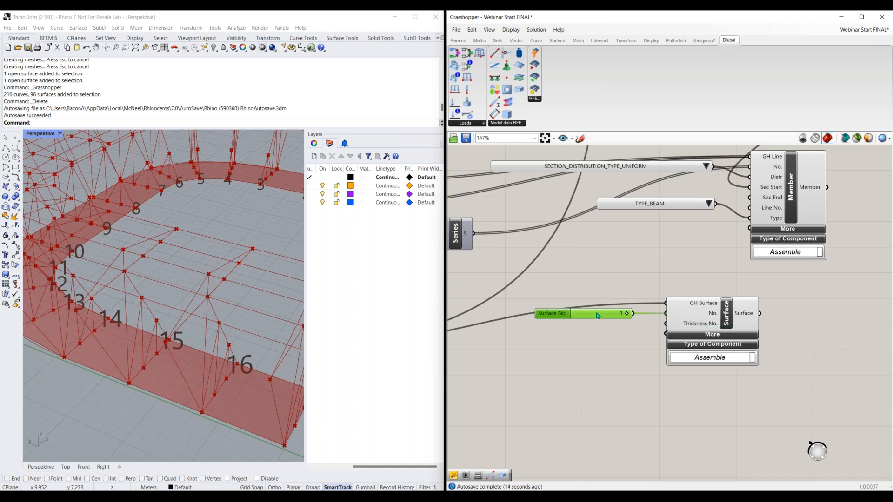
left_click_drag(598, 315, 592, 304)
left_click_drag(724, 329, 744, 332)
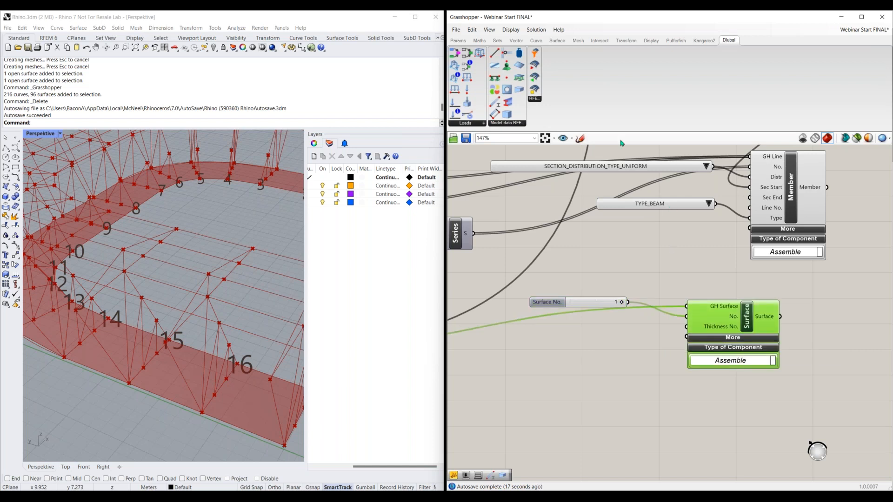
Add a Dlubal Thickness component and place it below the Surface component.
left_click_drag(520, 93, 710, 270)
right_click_drag(798, 278, 650, 297)
scroll(640, 274, "down", 3)
left_click_drag(605, 284, 617, 391)
scroll(562, 392, "up", 1)
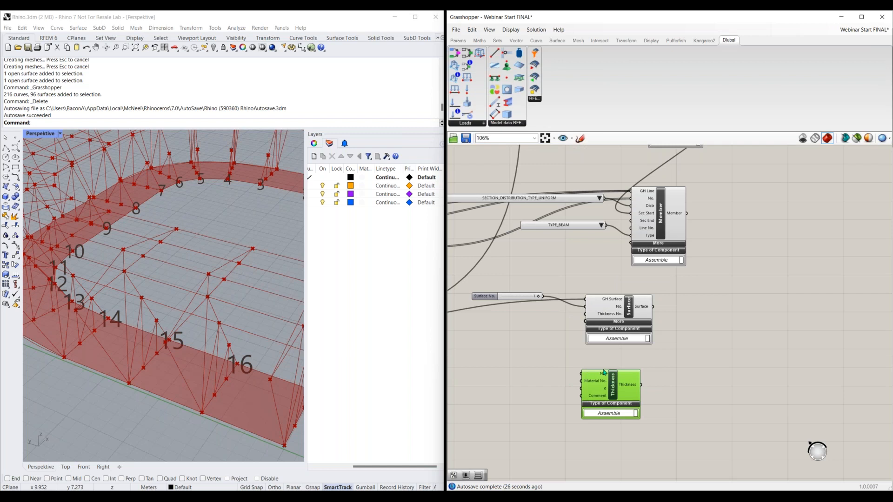
left_click(674, 384)
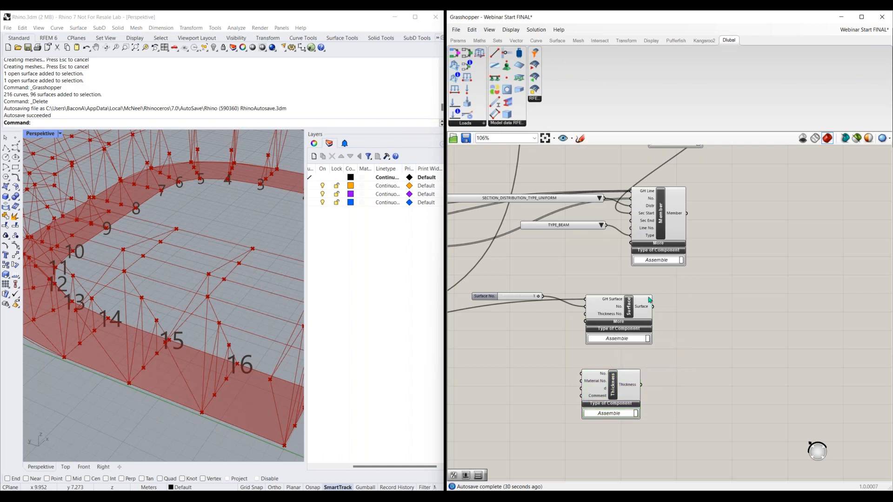
Switch to RFEM, view the thickness and material settings in the New Rectangular Surface dialog, close it and return to Grasshopper.
left_click(500, 490)
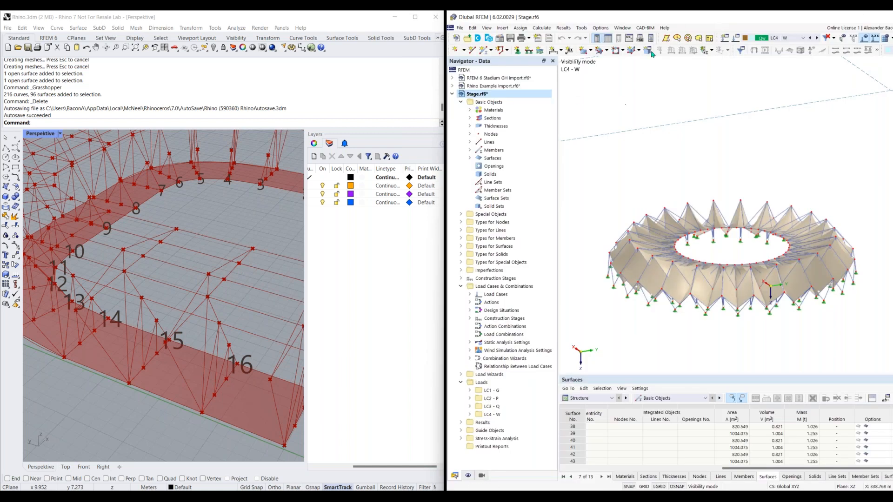
left_click(583, 50)
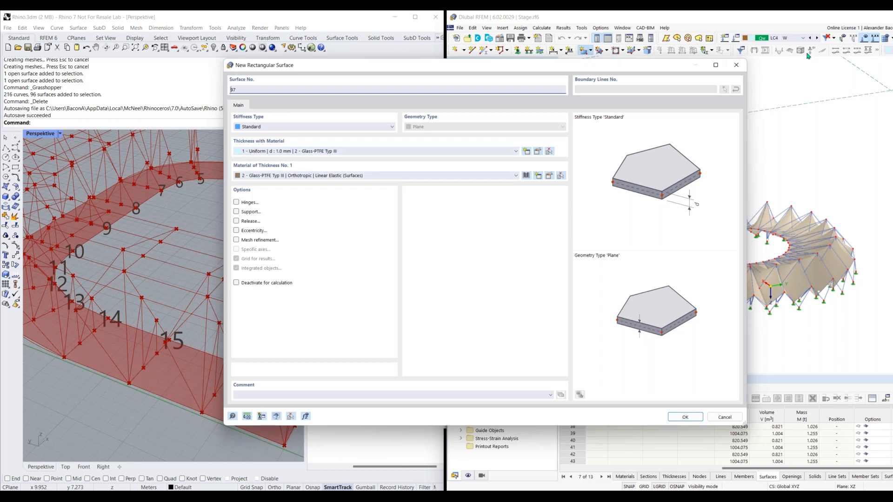
left_click(742, 67)
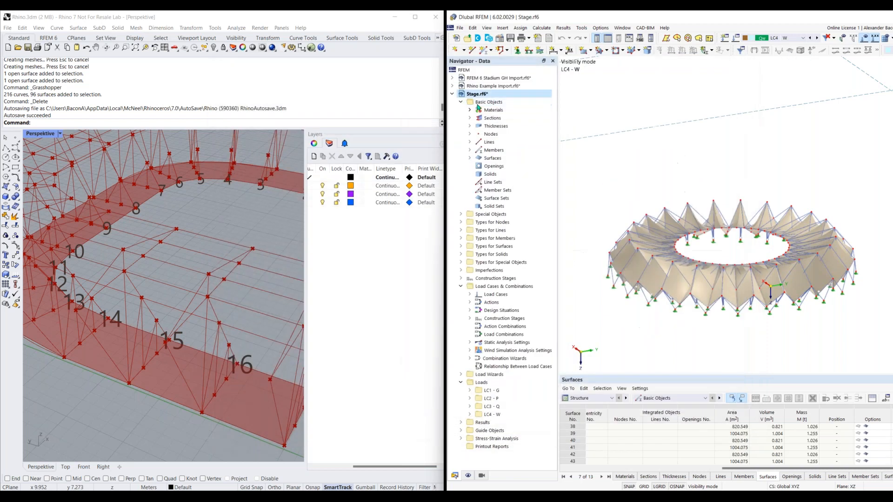
left_click(490, 79)
key("alt+Tab")
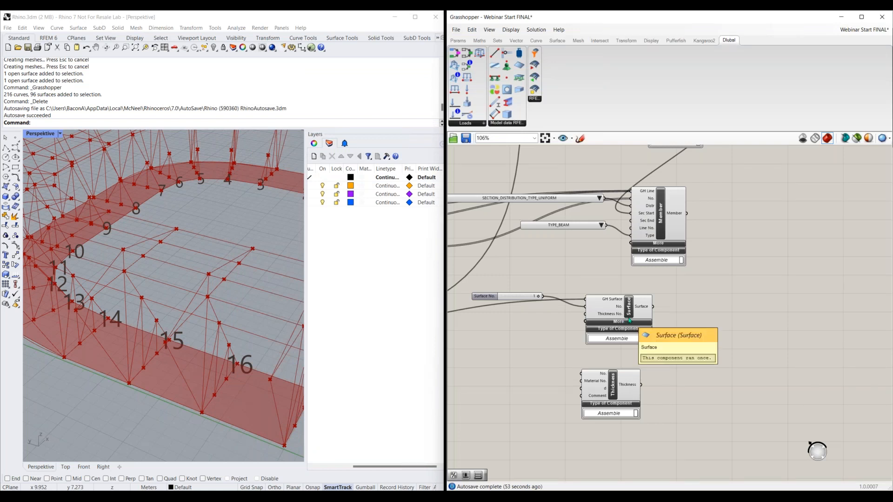
Add a number slider set to 1 and connect it to the Thickness component's No. input.
double_click(536, 376)
type("slider")
left_click(568, 379)
left_click_drag(565, 374, 582, 374)
left_click_drag(526, 375, 506, 369)
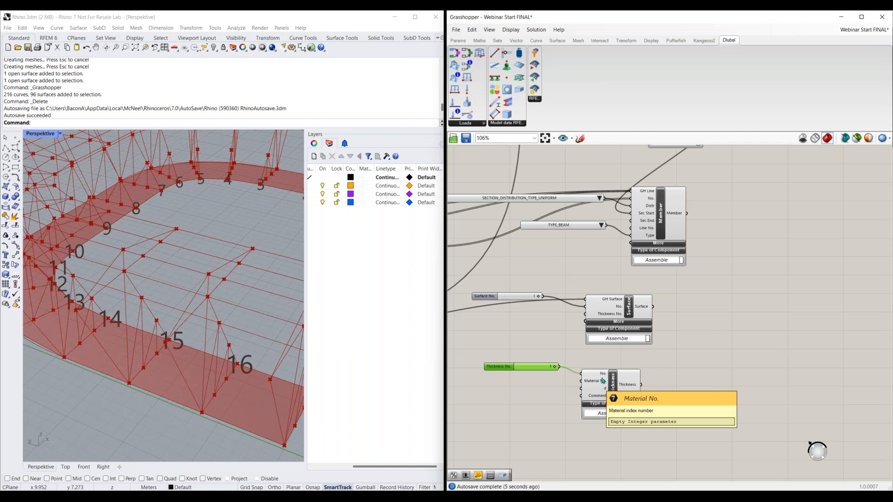
Connect the Material component's output to the Thickness component's Material No. input.
scroll(618, 244, "down", 3)
mouse_move(662, 225)
right_mouse_down()
mouse_move(651, 244)
mouse_move(660, 221)
right_mouse_up()
mouse_move(651, 173)
right_mouse_down()
mouse_move(651, 197)
mouse_move(649, 166)
right_mouse_up()
left_click_drag(645, 163, 547, 445)
scroll(547, 445, "up", 5)
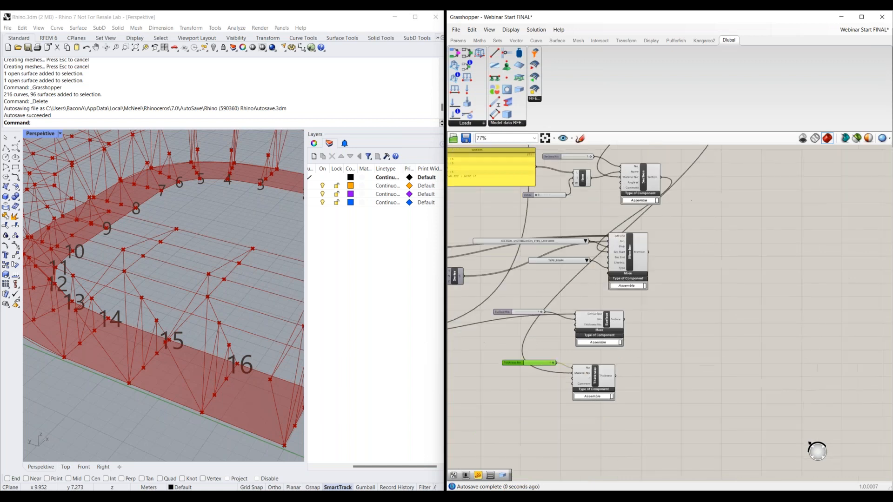
right_click_drag(530, 393, 582, 382)
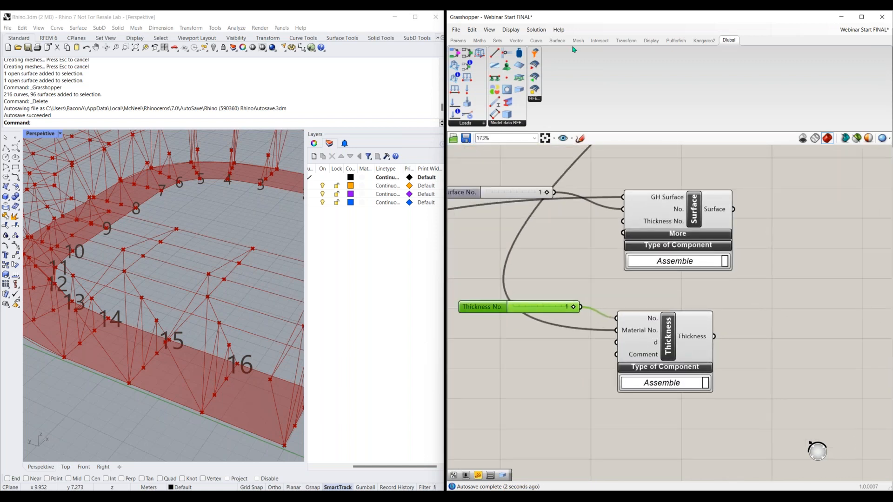
Switch the canvas display so that components show icons instead of text names.
left_click(510, 31)
left_click(518, 40)
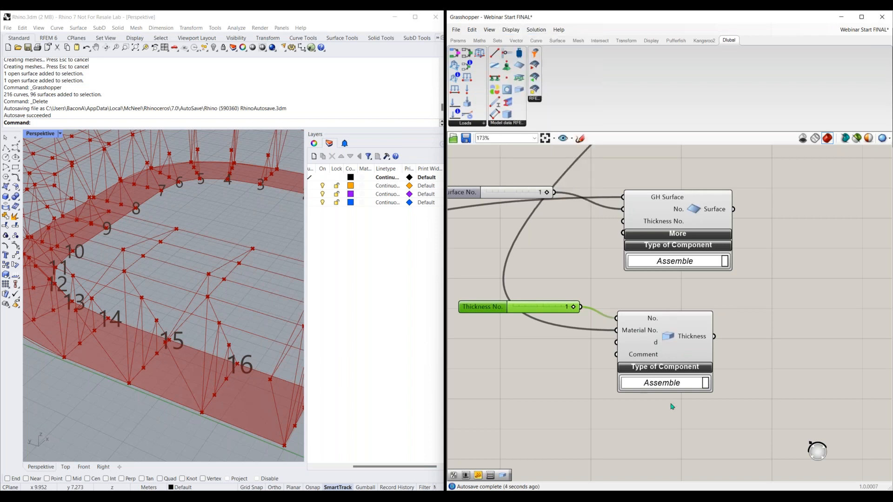
scroll(671, 406, "down", 1)
right_click_drag(669, 404, 667, 390)
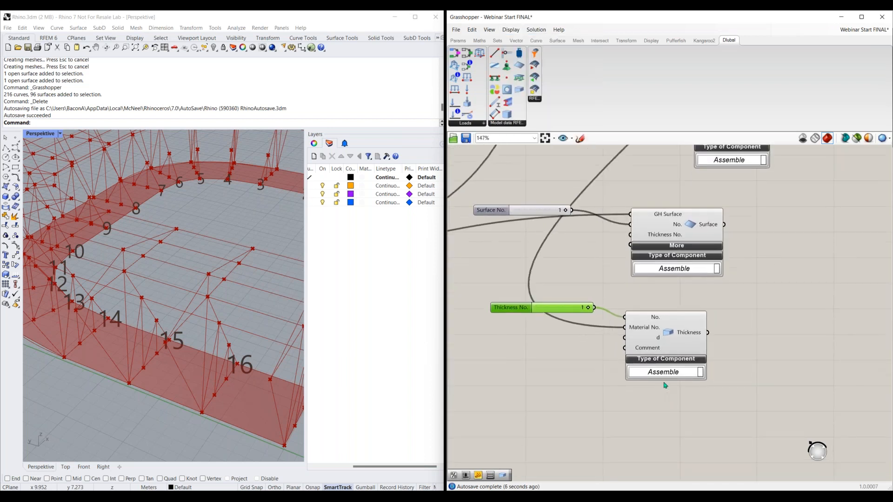
right_click_drag(665, 383, 693, 384)
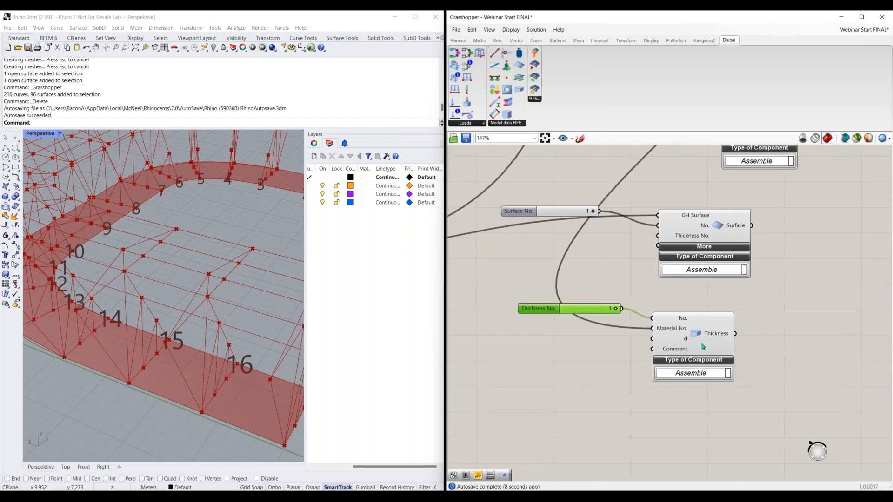
Shift the Thickness component away from its number slider and raise the slider slightly.
left_click_drag(691, 344, 718, 344)
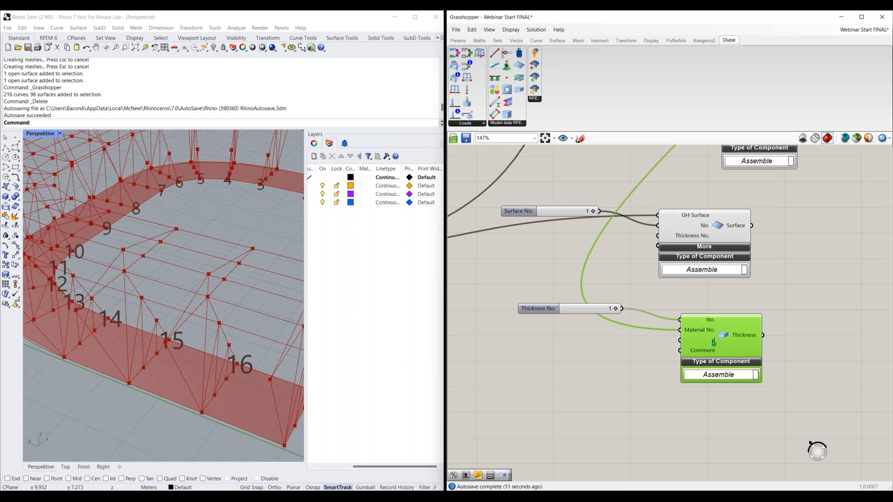
right_click_drag(569, 321, 532, 291)
left_click_drag(533, 292, 531, 282)
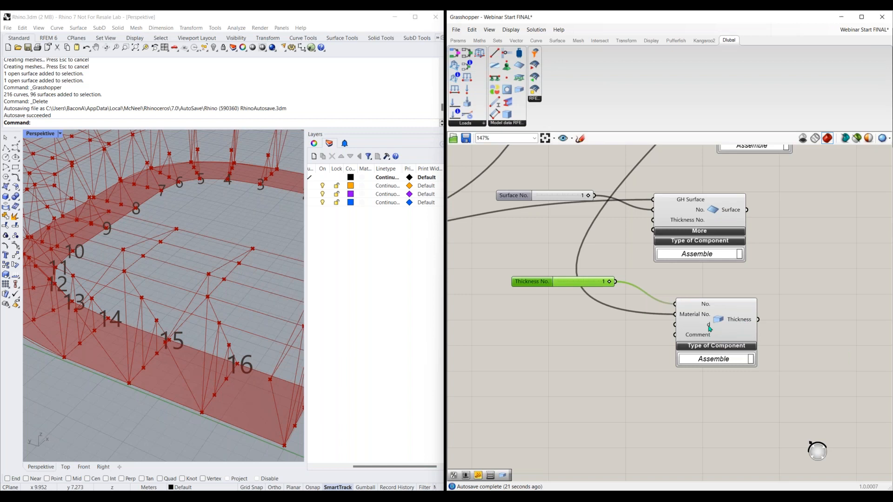
Add a Division component on the canvas beside the Thickness component's d input.
mouse_move(708, 327)
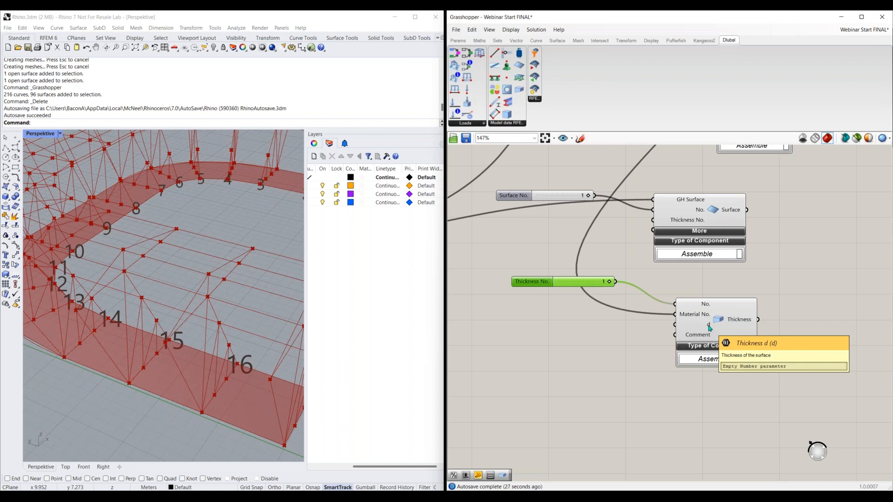
right_click_drag(595, 370, 641, 368)
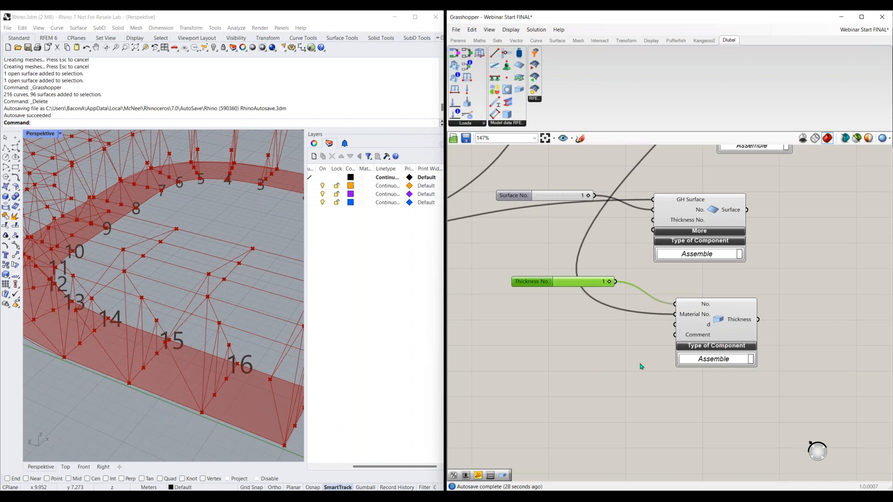
scroll(637, 354, "down", 2)
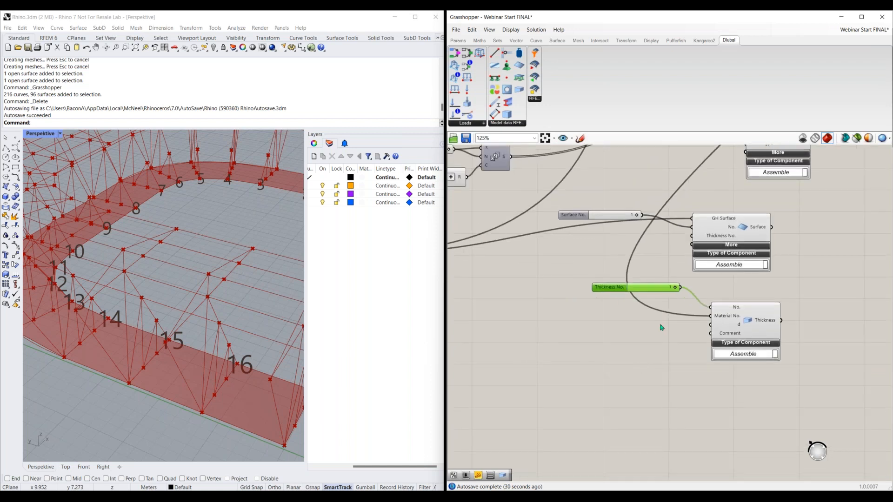
double_click(597, 346)
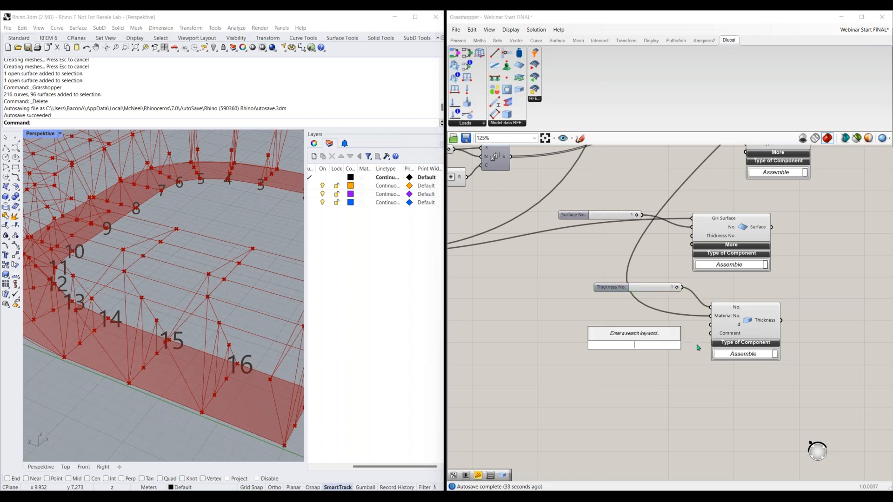
type("div")
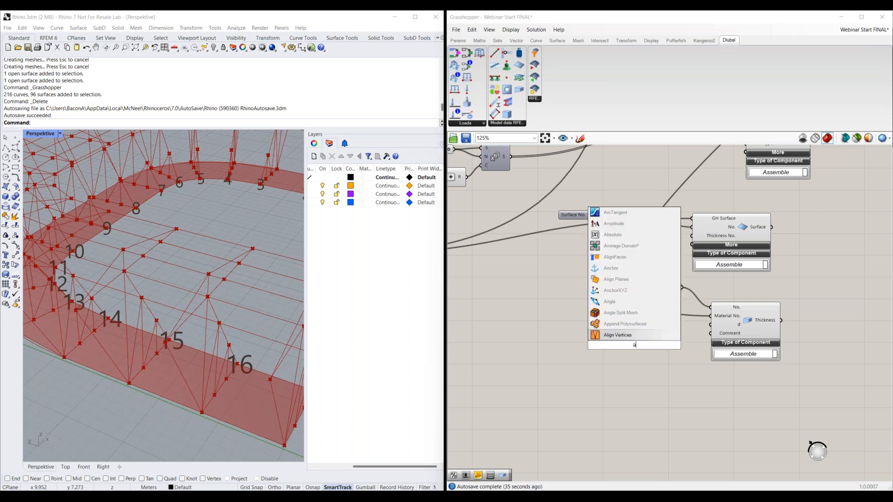
left_click(641, 335)
left_click_drag(643, 352, 629, 353)
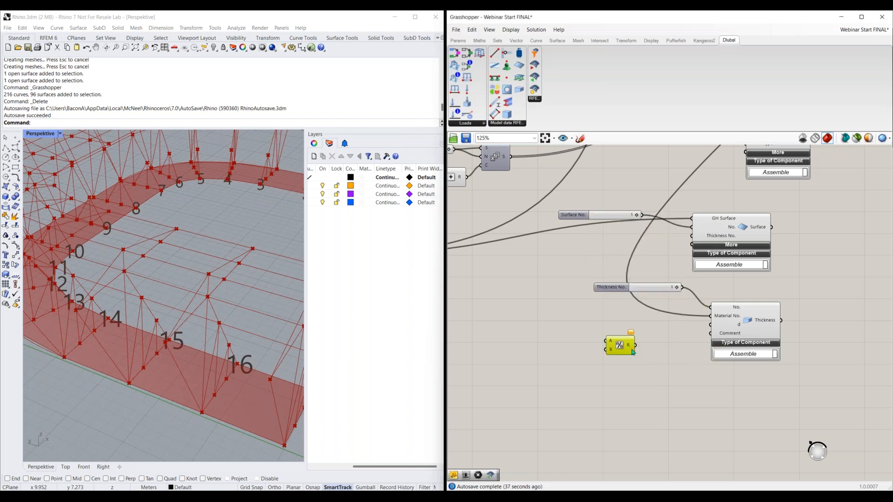
Switch the canvas display to text names and rename the Division component "Inches to Meters".
left_click(510, 30)
left_click(600, 249)
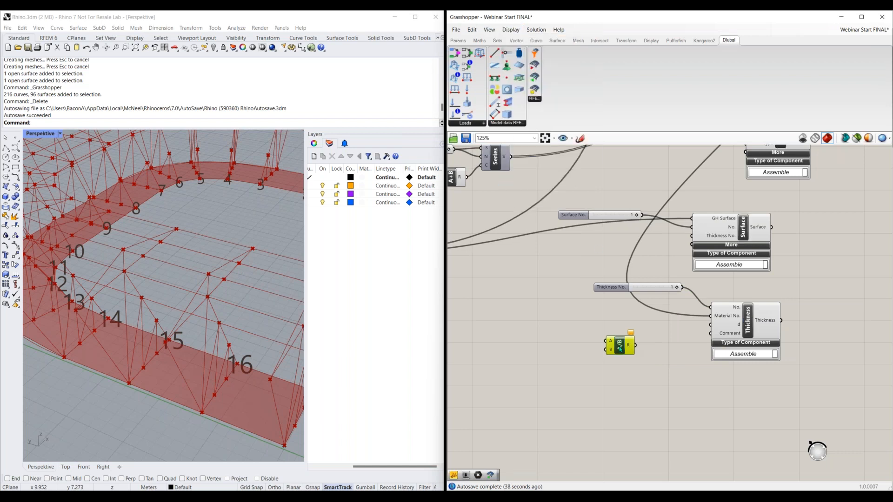
right_click(620, 346)
key("BackSpace")
type("Inches to Me")
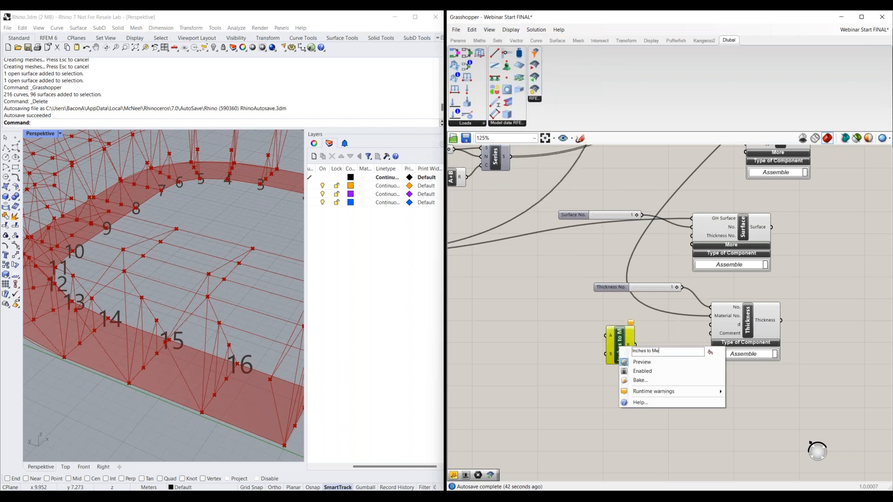
type("tres")
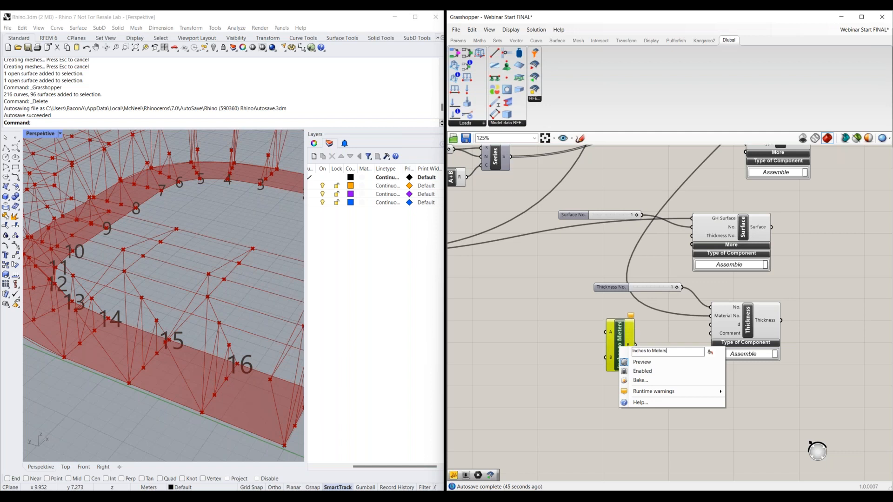
key("Return")
left_click(561, 365)
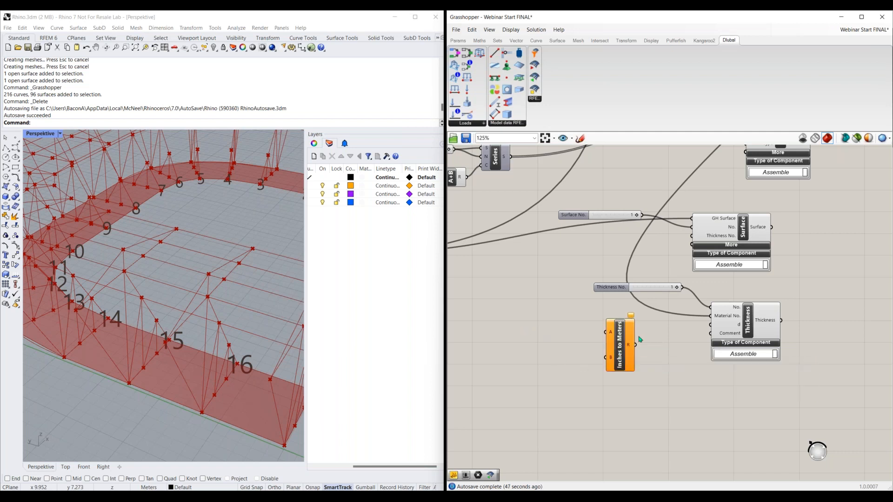
Add a panel containing 39.37 and connect it to input B of the Inches to Meters component.
double_click(560, 366)
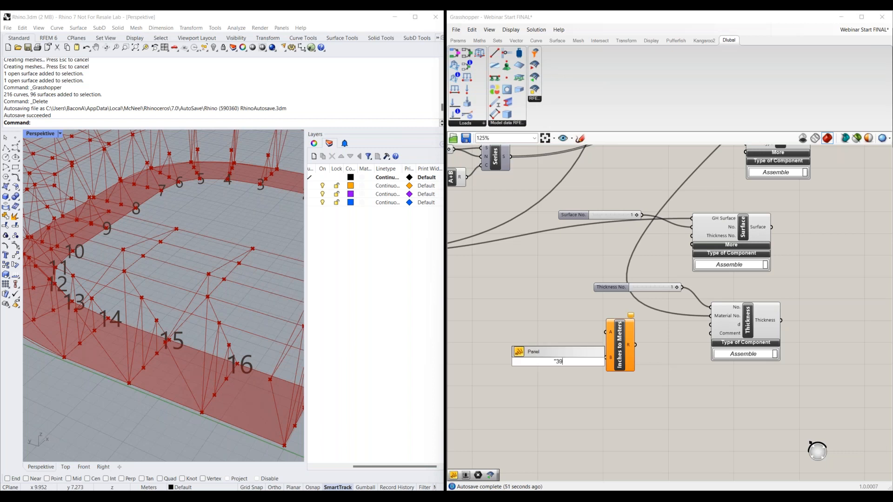
type("\"39.37")
key("Return")
left_click_drag(571, 362, 605, 358)
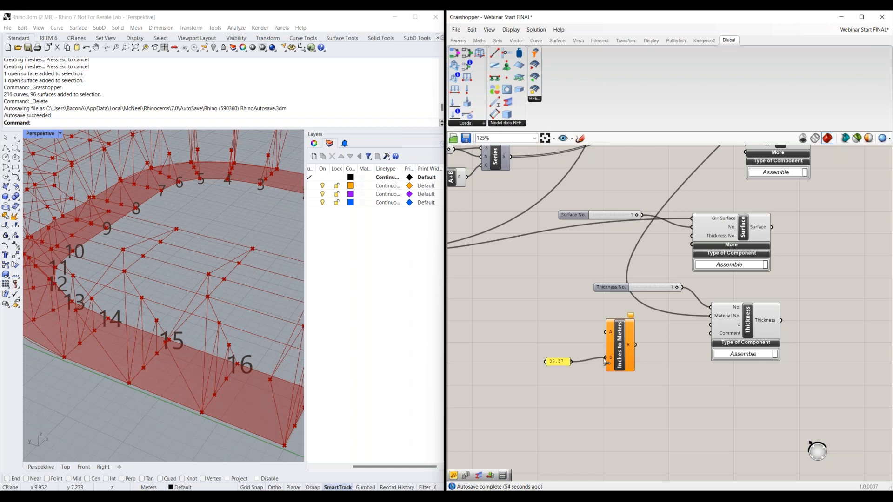
Add a number slider set to 8 for input A of Inches to Meters and connect its result to the Thickness component's d input.
double_click(546, 330)
type("10")
key("Return")
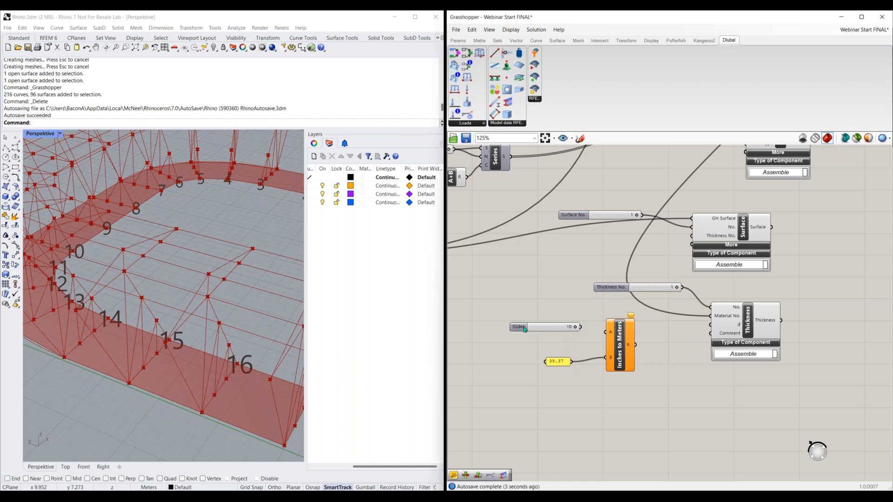
left_click_drag(524, 330, 511, 326)
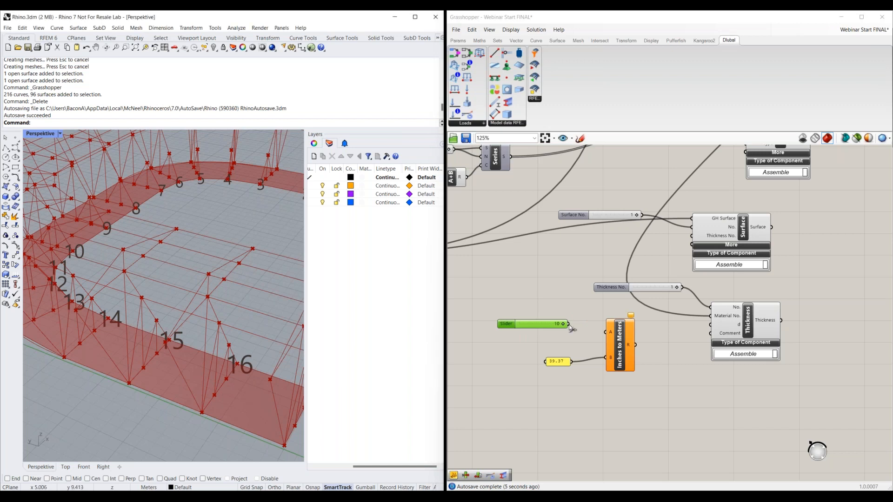
mouse_move(568, 324)
left_mouse_down()
mouse_move(605, 332)
mouse_move(553, 324)
left_mouse_up()
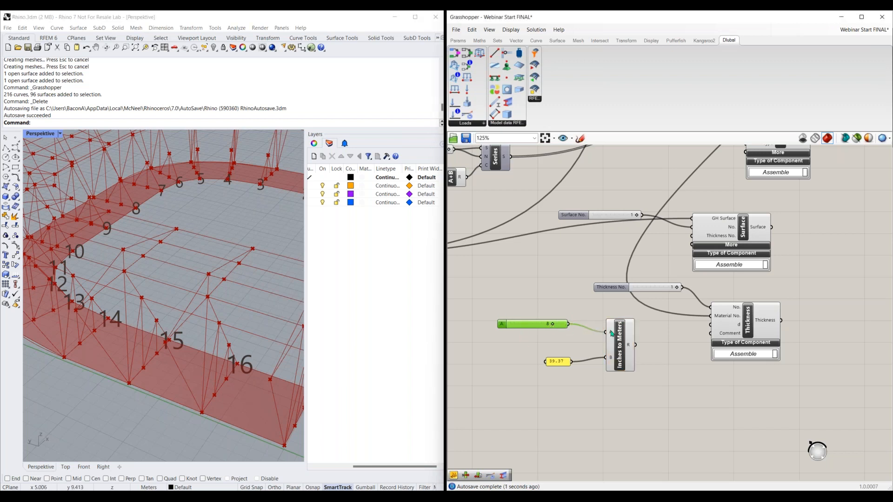
left_click_drag(635, 345, 710, 324)
left_click(654, 308)
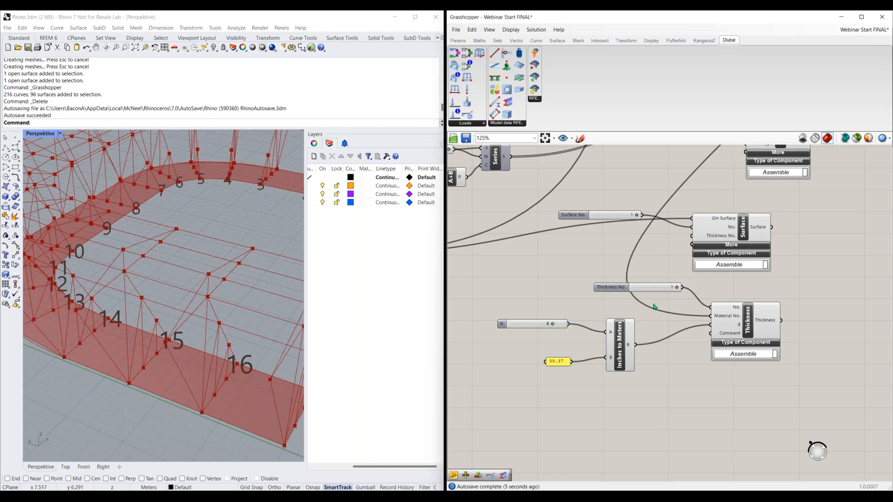
left_click_drag(650, 303, 481, 401)
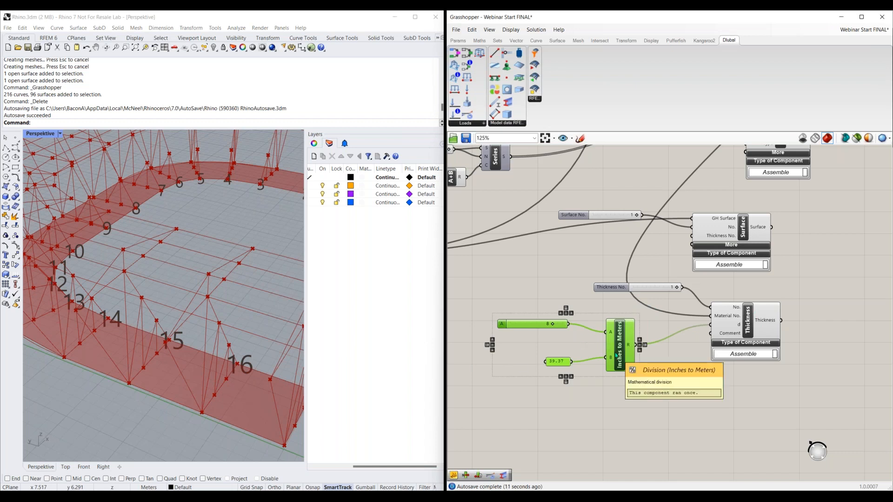
key("ctrl+v")
left_click_drag(631, 347, 651, 412)
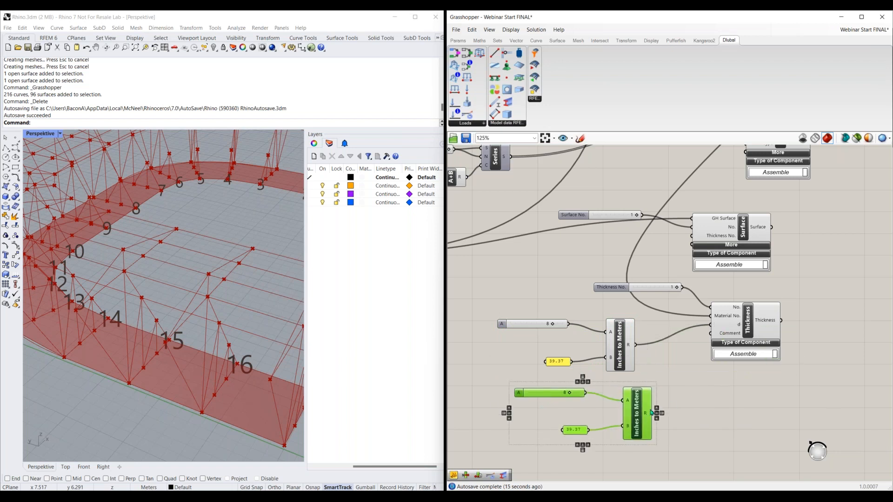
key("Delete")
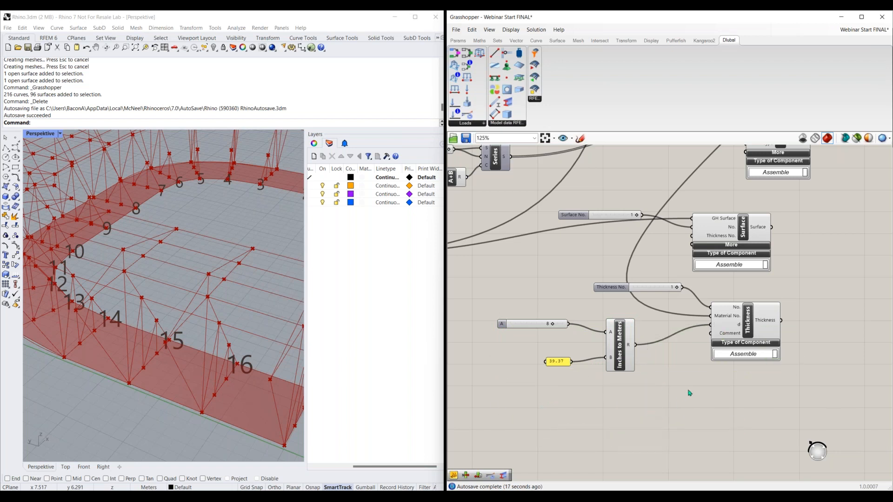
Connect the Thickness output to the Surface component's Thickness No. input and spread the two components apart.
right_click_drag(785, 402, 645, 412)
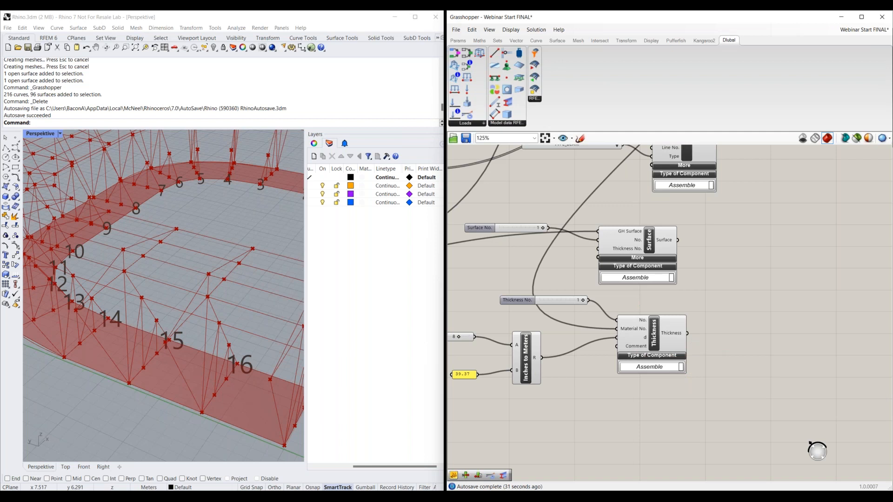
left_click_drag(687, 333, 598, 249)
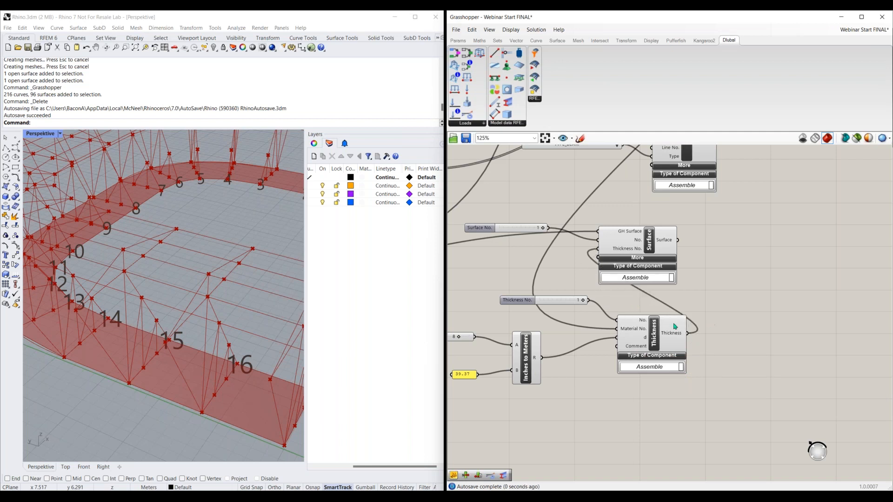
left_click_drag(632, 347, 600, 353)
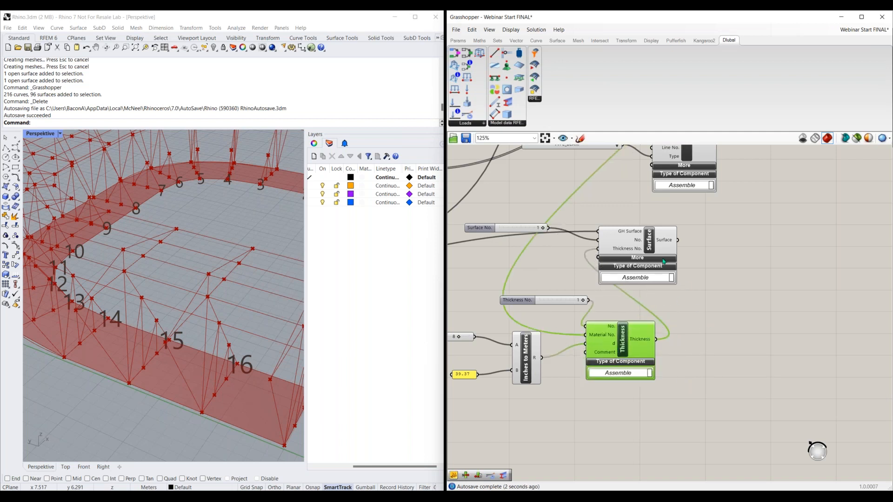
left_click_drag(669, 247, 732, 247)
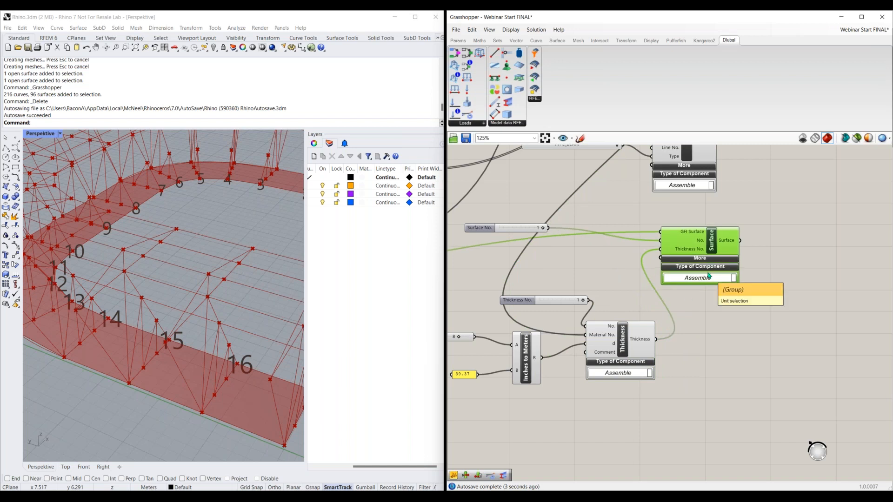
Expand the Surface component's additional inputs and move it farther from the Thickness component.
left_click(701, 258)
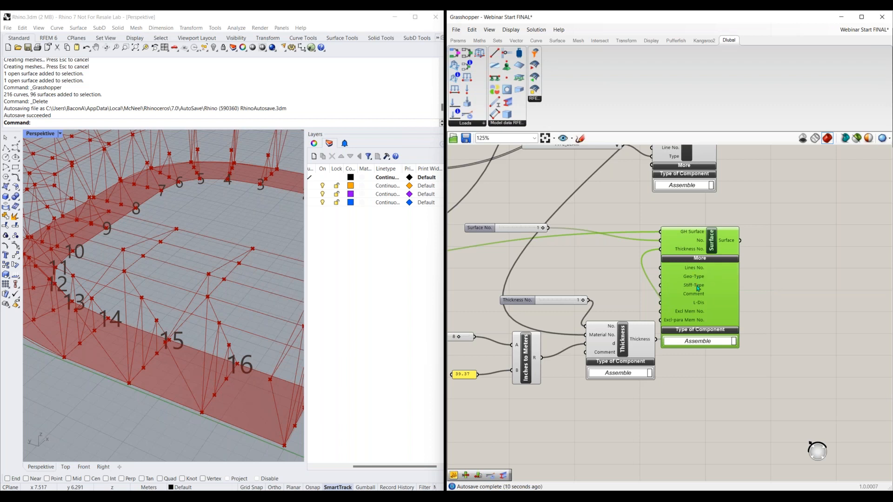
mouse_move(697, 288)
left_click_drag(725, 279, 776, 258)
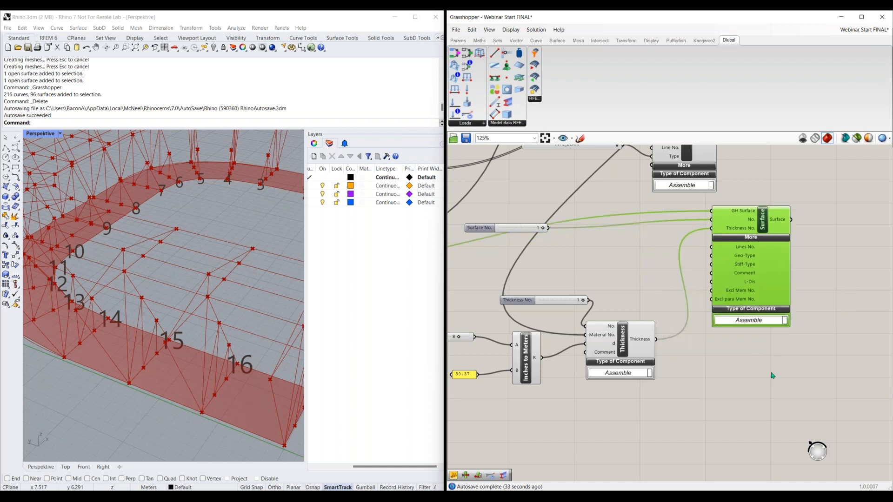
Place Nodal Support, Line Support and Surface Support components side by side below the Surface component, with components displayed as icons.
right_click_drag(771, 374, 660, 339)
left_click_drag(526, 305, 517, 298)
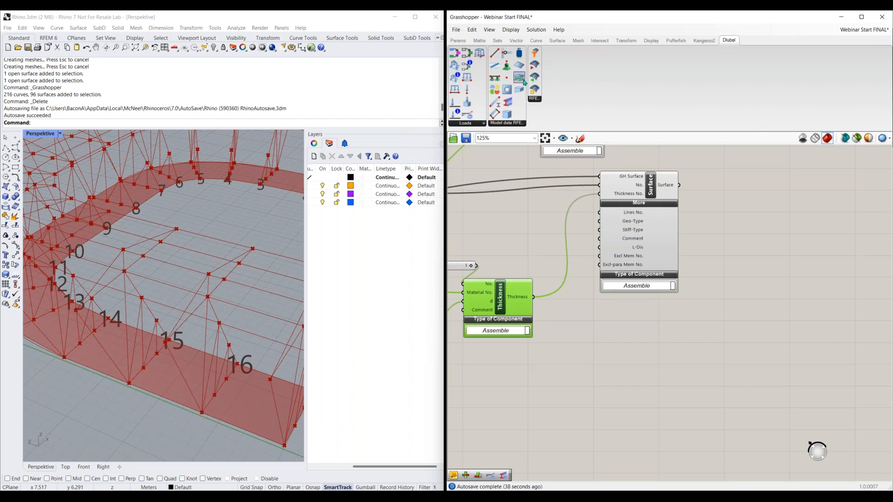
left_click_drag(577, 372, 577, 372)
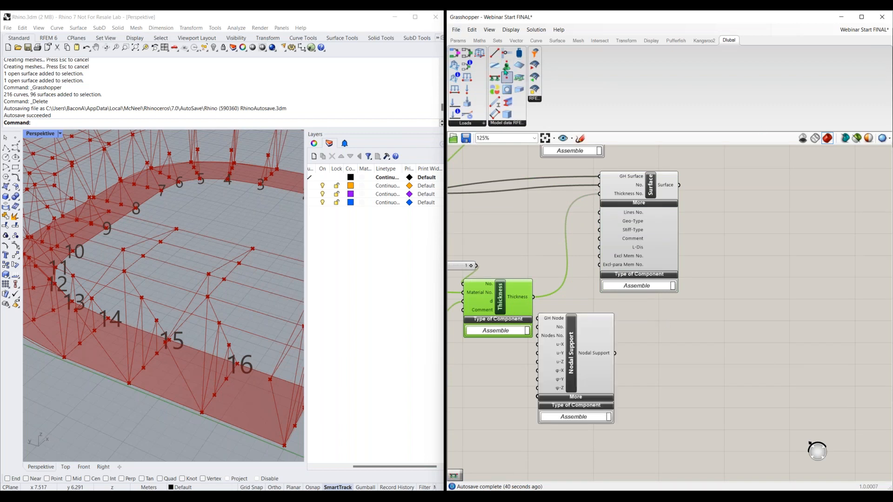
left_click_drag(656, 363, 656, 362)
left_click(510, 29)
left_click(516, 42)
left_click_drag(519, 80, 754, 372)
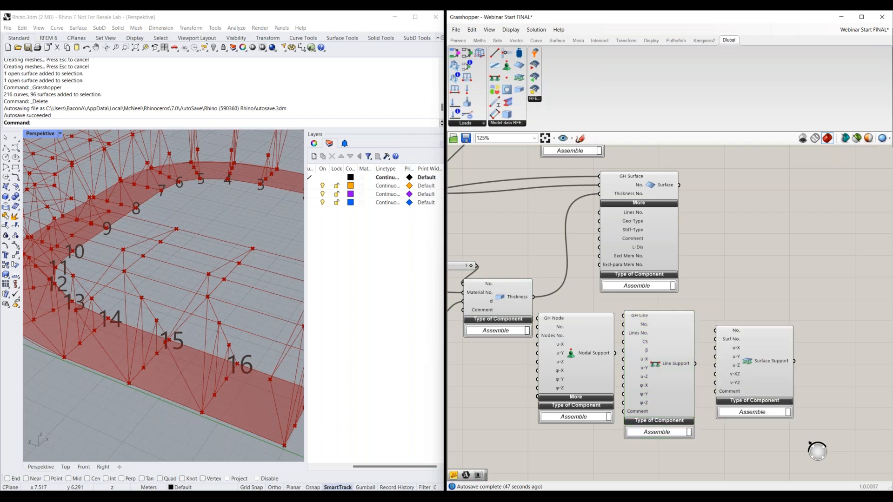
Expand the additional inputs of the Nodal Support component.
scroll(749, 439, "up", 3)
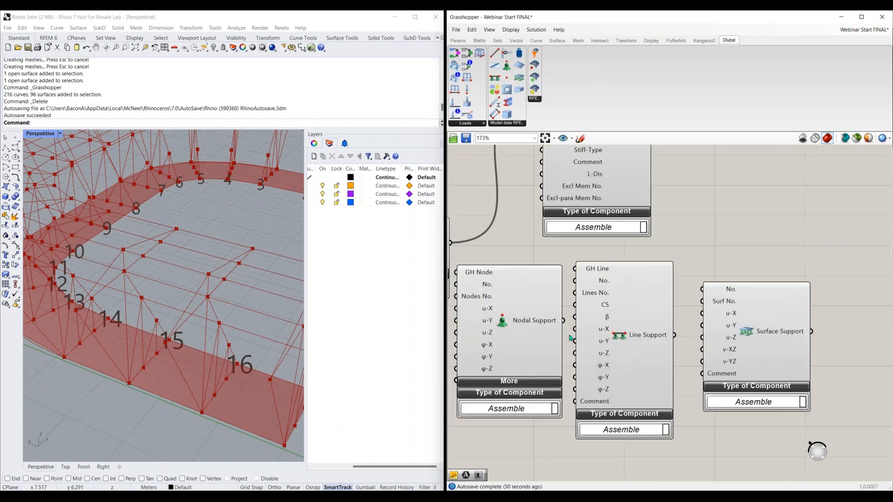
right_click_drag(666, 229, 689, 213)
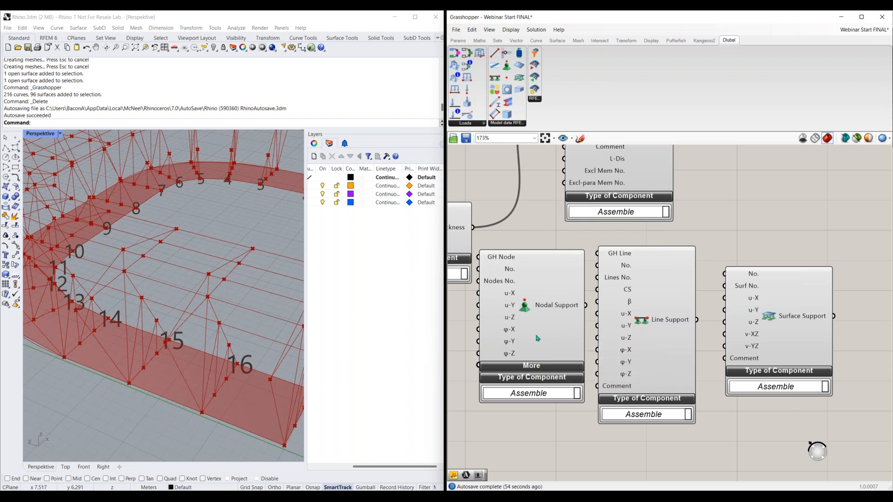
right_click_drag(549, 441, 577, 385)
left_click(561, 311)
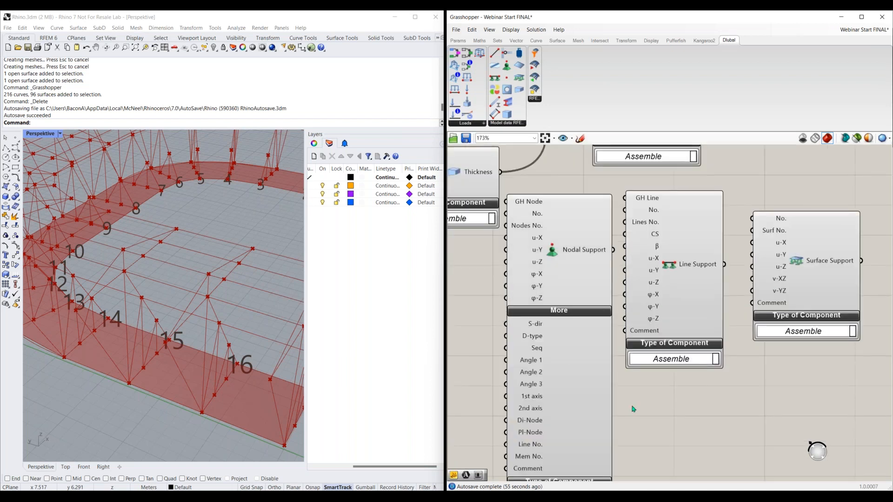
Delete the Line Support and Nodal Support components, leaving only the Surface Support component.
right_click_drag(637, 402, 636, 366)
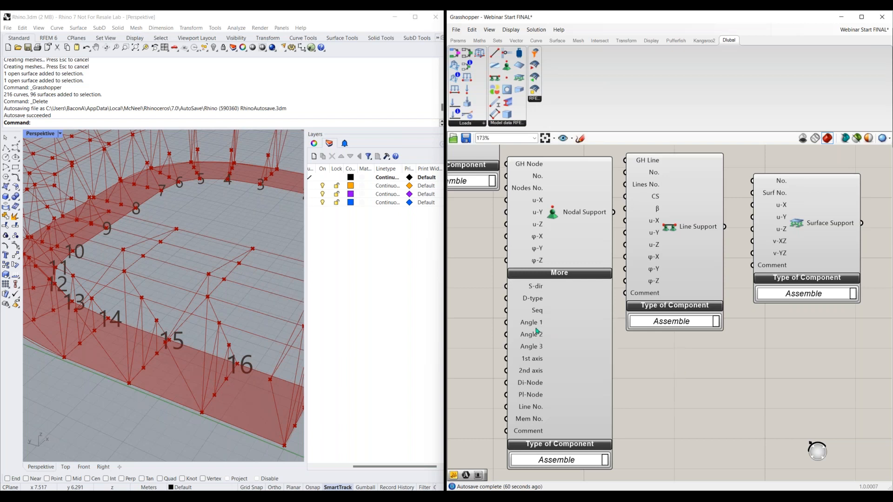
mouse_move(537, 331)
mouse_move(533, 390)
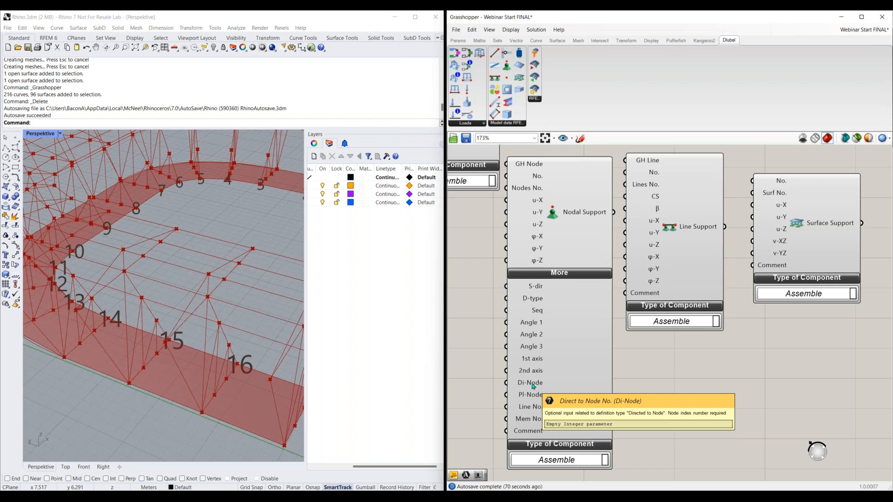
scroll(683, 360, "down", 2)
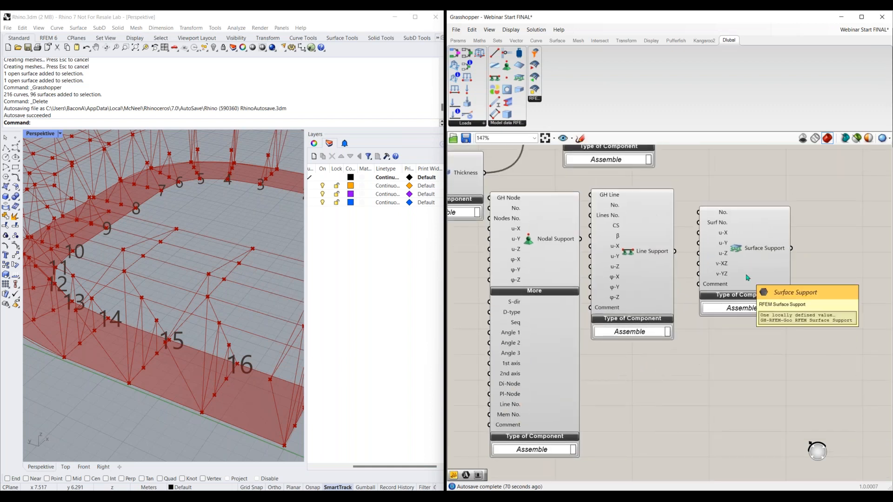
left_click(643, 255)
key("Delete")
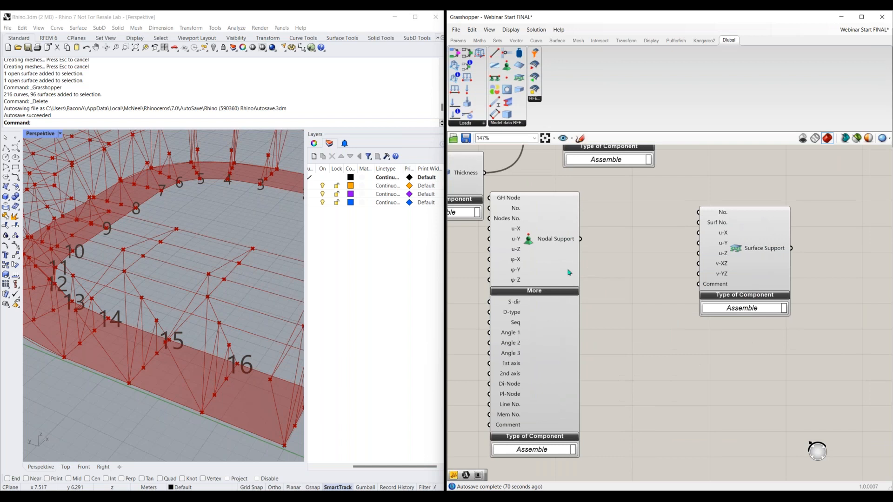
left_click(569, 273)
key("Delete")
right_click_drag(610, 262, 578, 322)
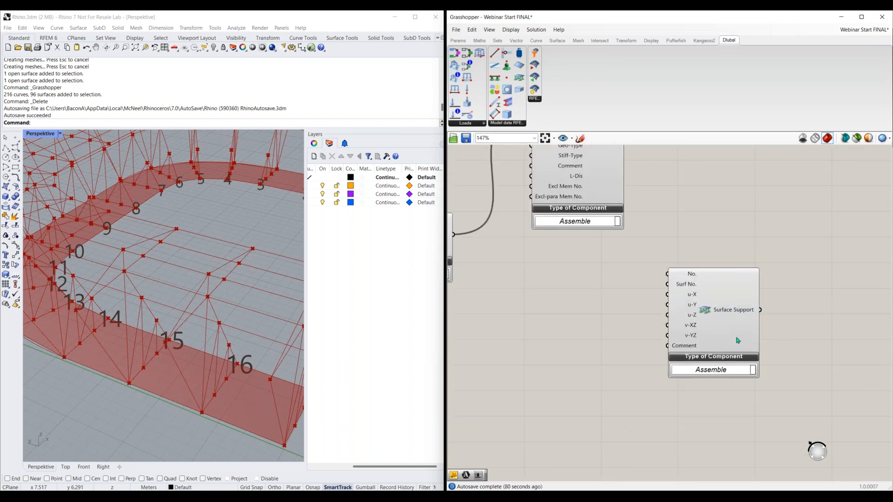
Connect a new number slider of 1 to the Surface Support's No. input and the Surface component's output to its Surf No. input.
left_click_drag(736, 338, 647, 341)
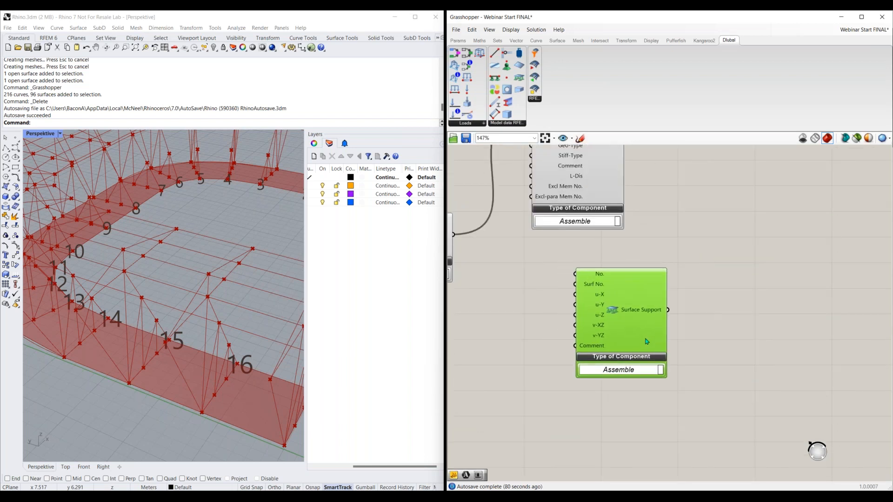
double_click(514, 275)
type("1")
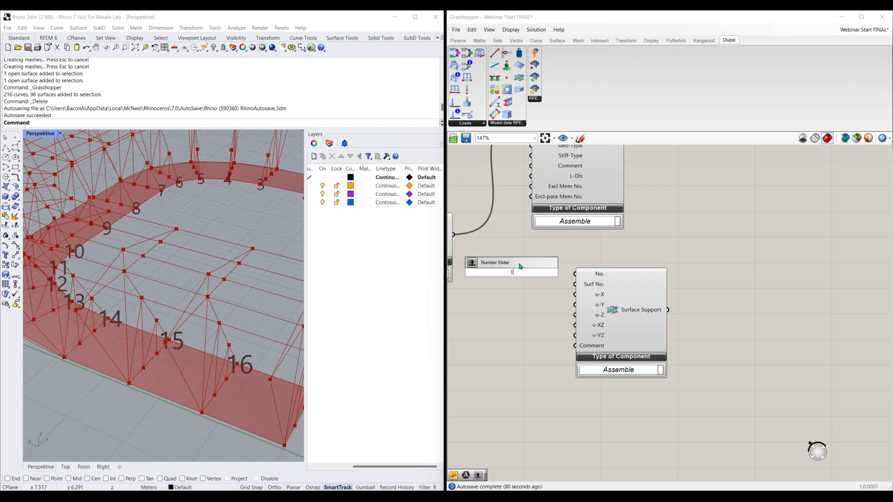
key("Return")
left_click_drag(553, 272, 577, 274)
left_click_drag(589, 312, 642, 315)
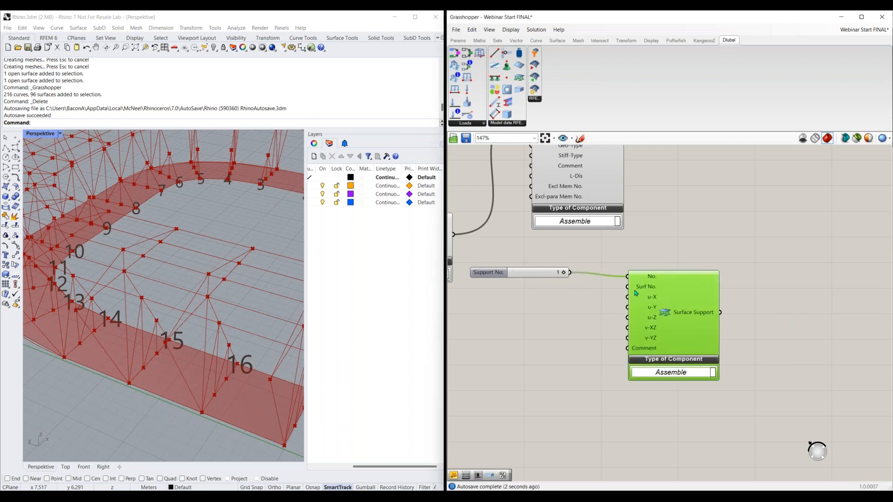
right_click_drag(629, 253, 597, 318)
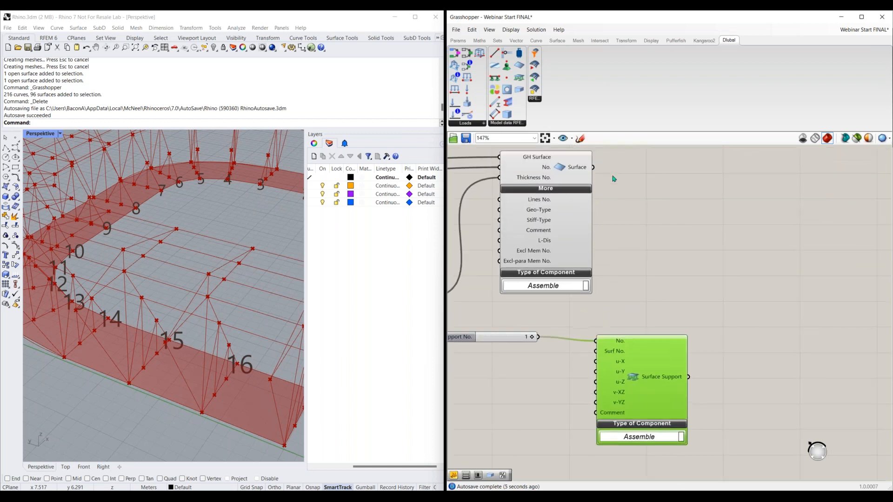
left_click_drag(591, 291, 598, 351)
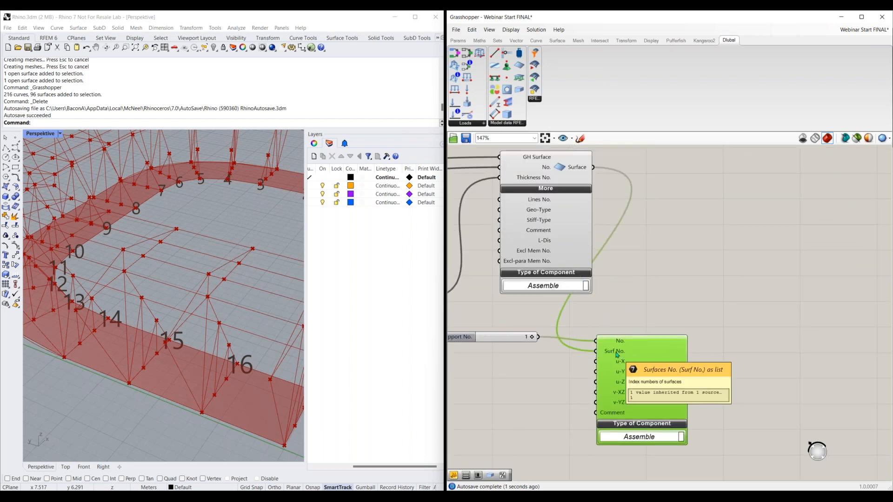
Add a panel containing inf and connect it to the Surface Support's u-X, u-Y and u-Z inputs.
right_click_drag(721, 372, 741, 333)
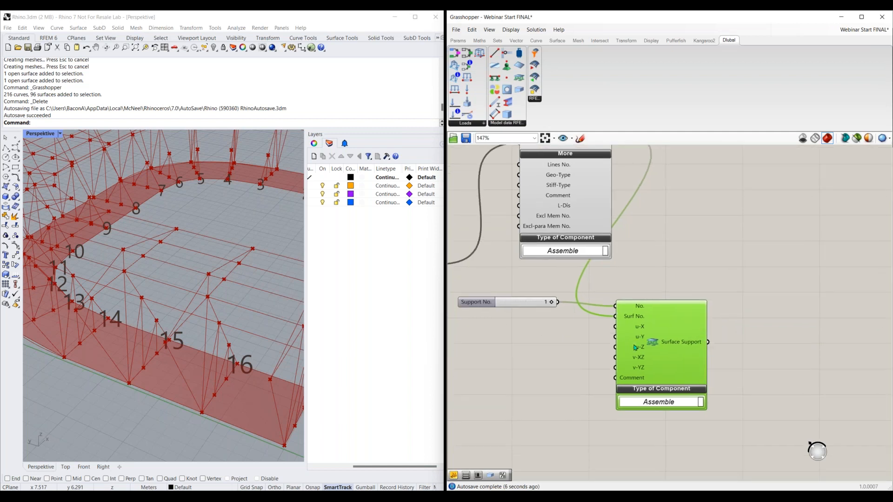
mouse_move(641, 328)
double_click(526, 345)
type("\"inf")
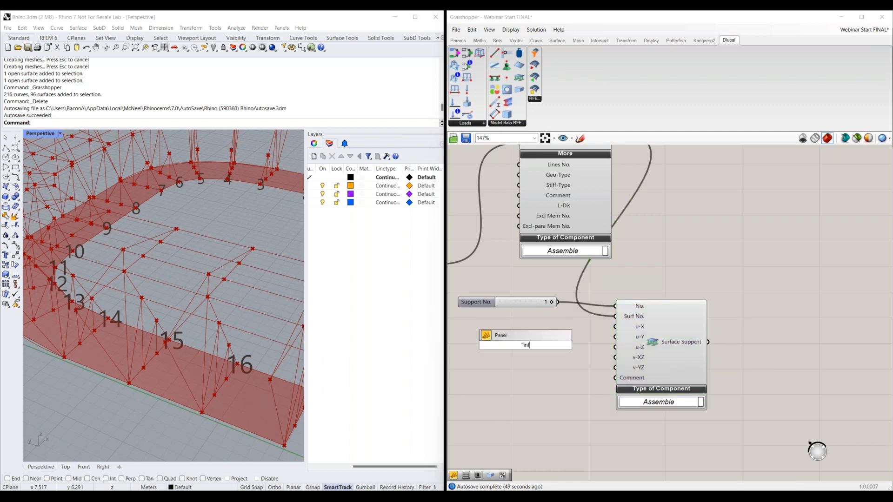
key("Return")
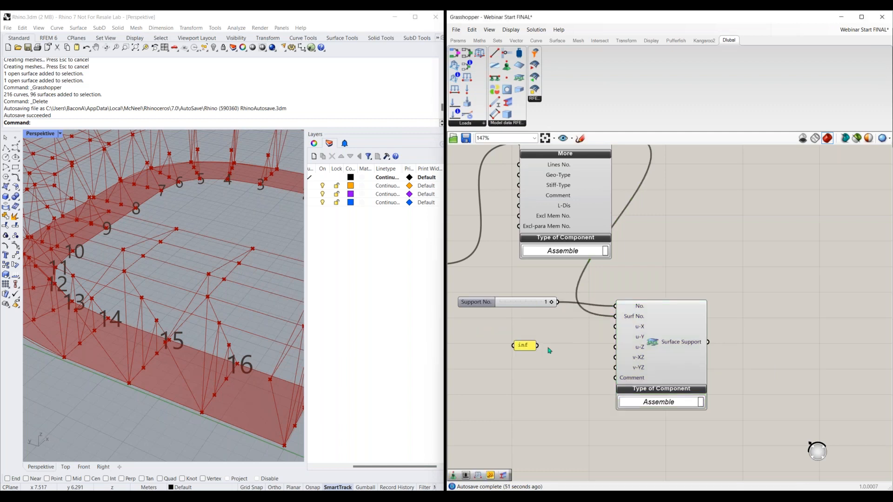
left_click_drag(538, 345, 615, 326)
left_click_drag(541, 345, 615, 337, "shift")
left_click_drag(542, 345, 615, 347, "shift")
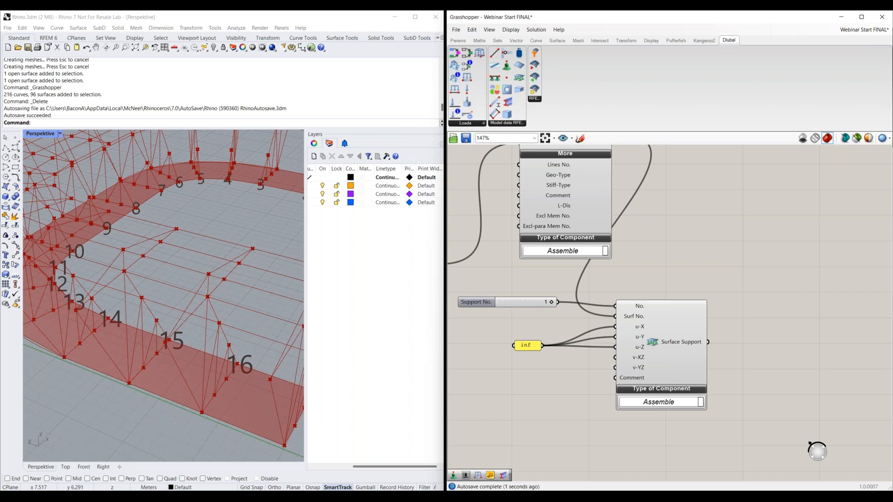
Locate the prepared blue model-data group elsewhere in the definition and maximize the Grasshopper window to view it.
right_click_drag(769, 320, 762, 334)
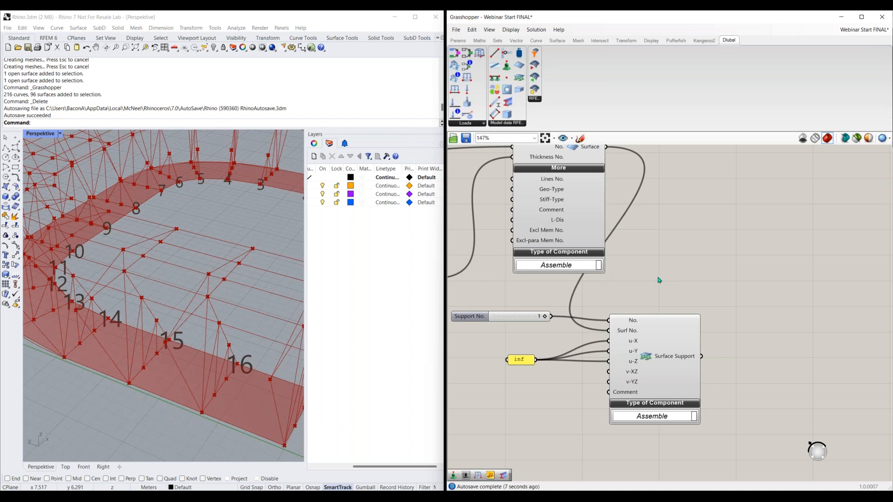
scroll(647, 285, "down", 3)
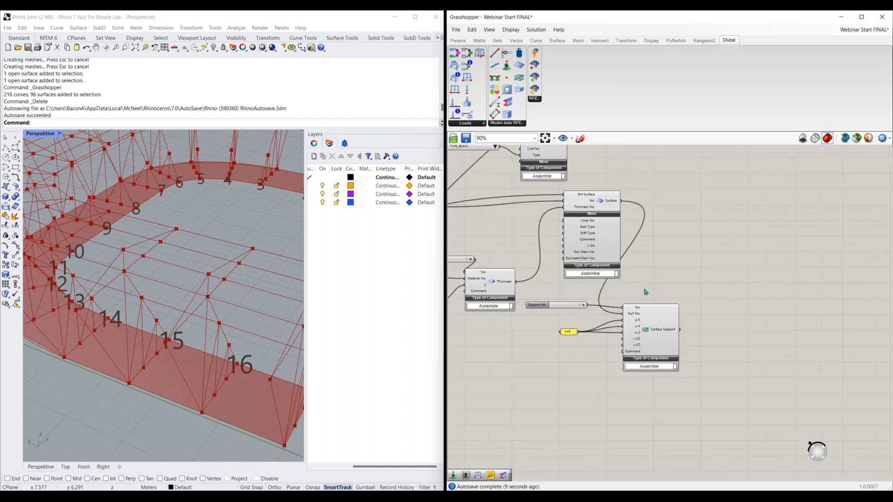
right_click_drag(520, 324, 665, 387)
scroll(670, 395, "down", 1)
right_click_drag(754, 366, 693, 404)
right_click_drag(719, 285, 672, 334)
scroll(682, 285, "down", 1)
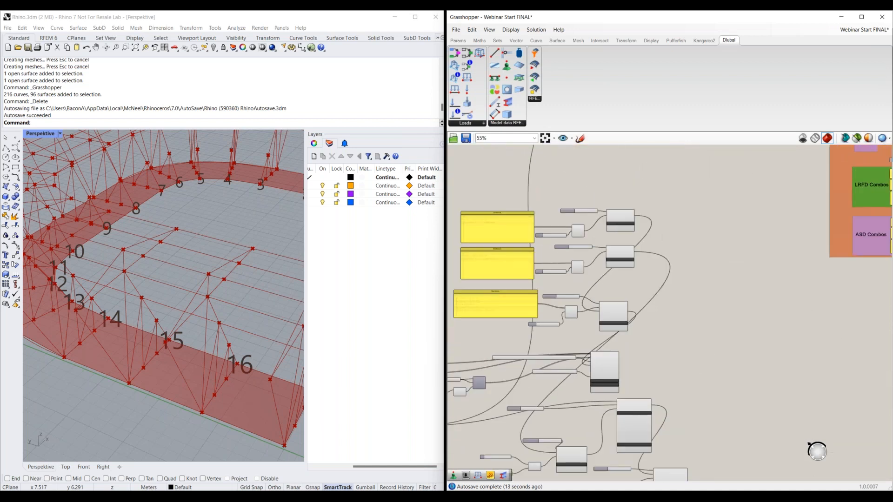
right_click_drag(664, 237, 694, 425)
right_click_drag(651, 209, 654, 329)
scroll(652, 324, "down", 1)
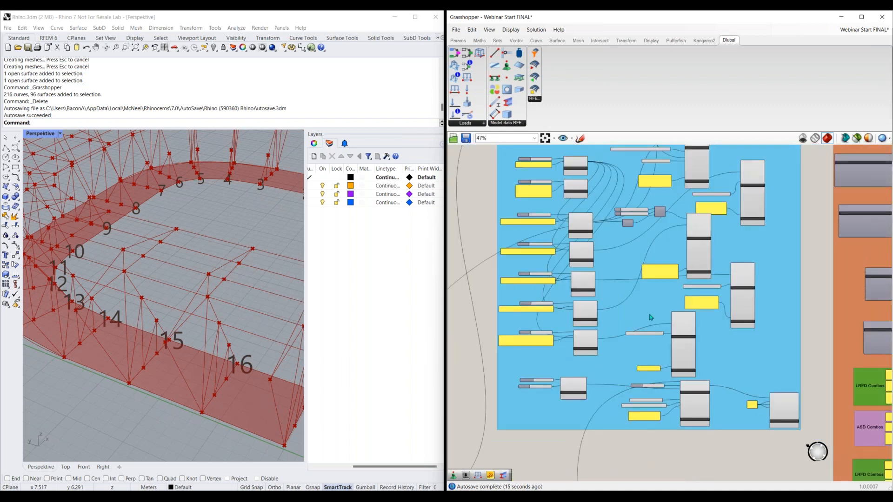
scroll(638, 274, "up", 1)
scroll(585, 241, "up", 1)
scroll(585, 241, "up", 1)
right_click_drag(600, 231, 627, 287)
left_click_drag(570, 11, 567, 51)
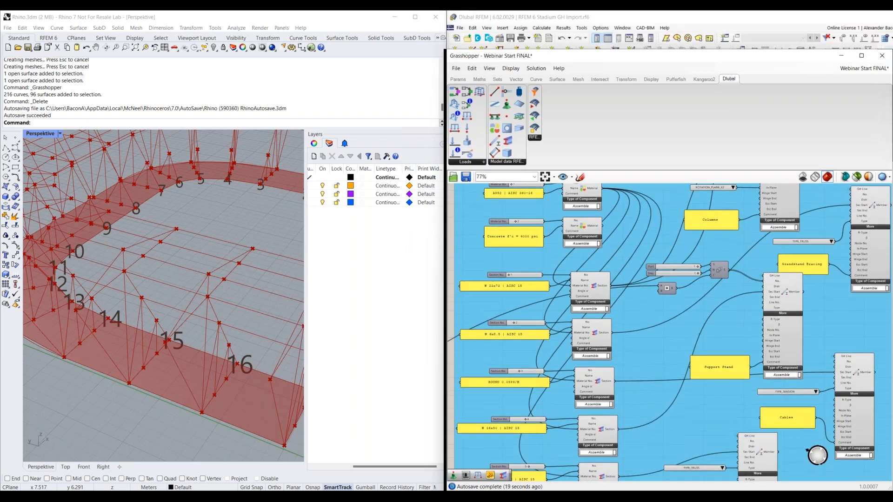
double_click(599, 57)
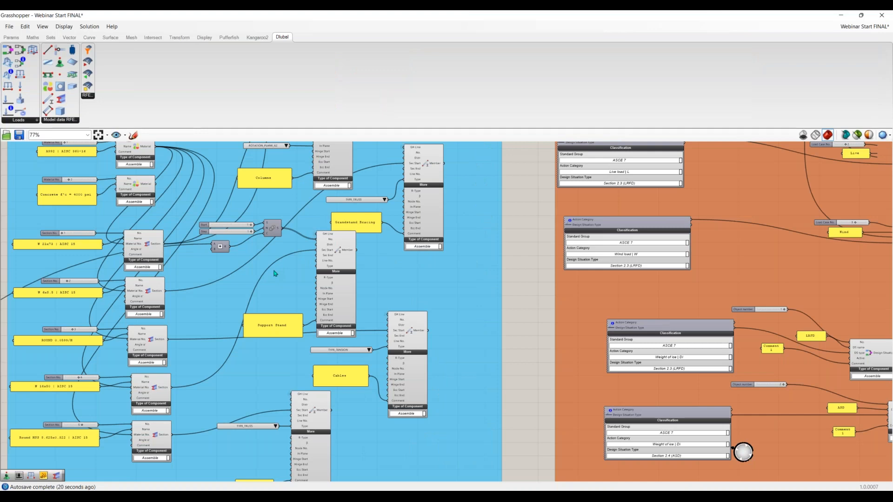
Examine the material, section and thickness components in the blue group, from A992 and concrete down to the Round HSS section.
scroll(298, 279, "down", 1)
right_click_drag(99, 218, 286, 232)
scroll(287, 230, "up", 2)
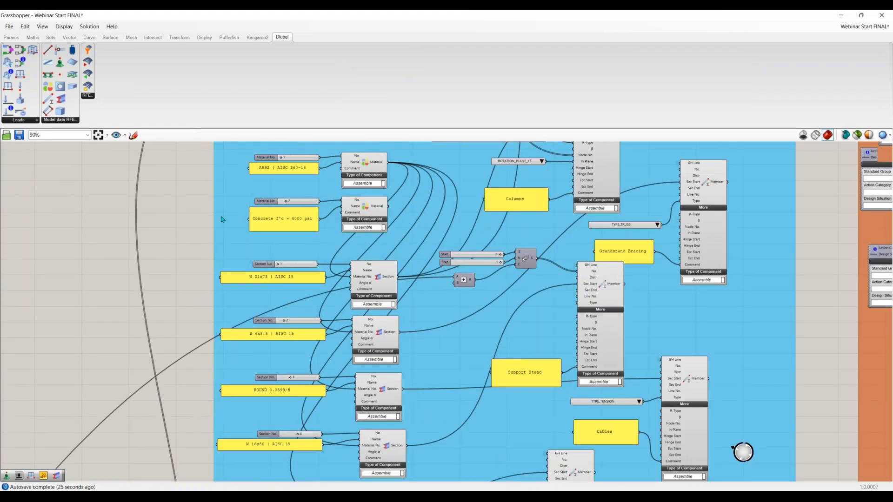
right_click_drag(341, 179, 353, 208)
scroll(347, 209, "up", 1)
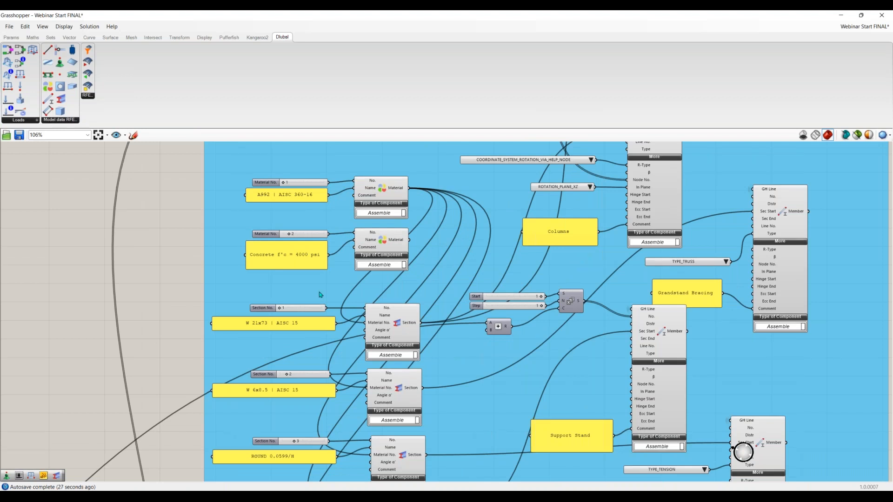
right_click_drag(472, 444, 491, 353)
right_click_drag(418, 385, 432, 318)
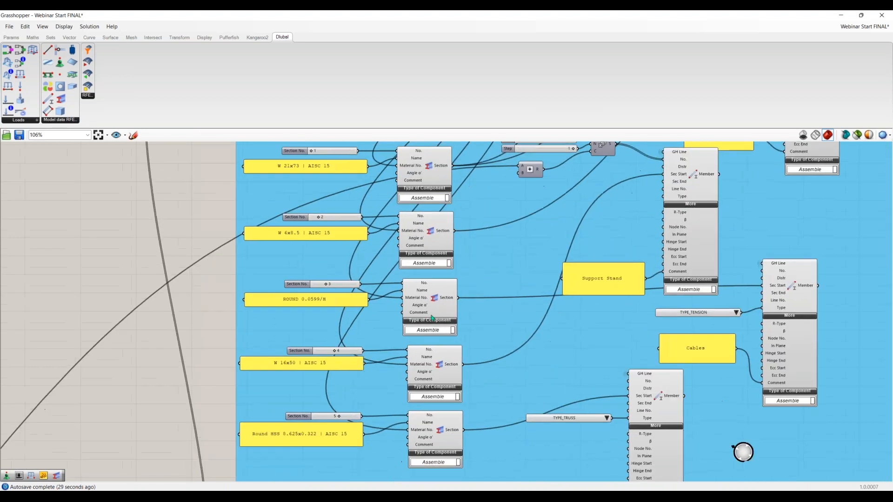
right_click_drag(516, 337, 504, 233)
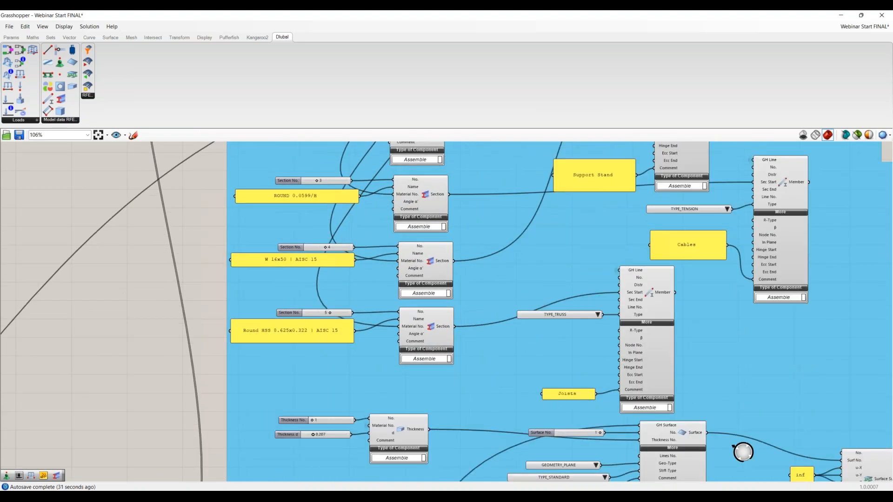
right_click_drag(456, 184, 383, 282)
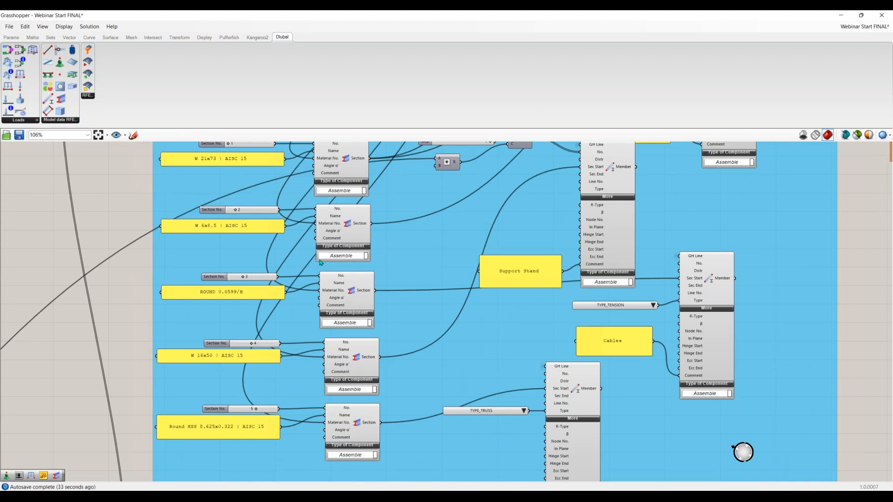
Examine the Node component and the Main Beams and Columns members, and restore the Grasshopper window beside the Rhino viewport.
right_click_drag(494, 174, 474, 229)
right_click_drag(544, 159, 486, 225)
right_click_drag(502, 176, 475, 445)
right_click_drag(486, 409, 490, 362)
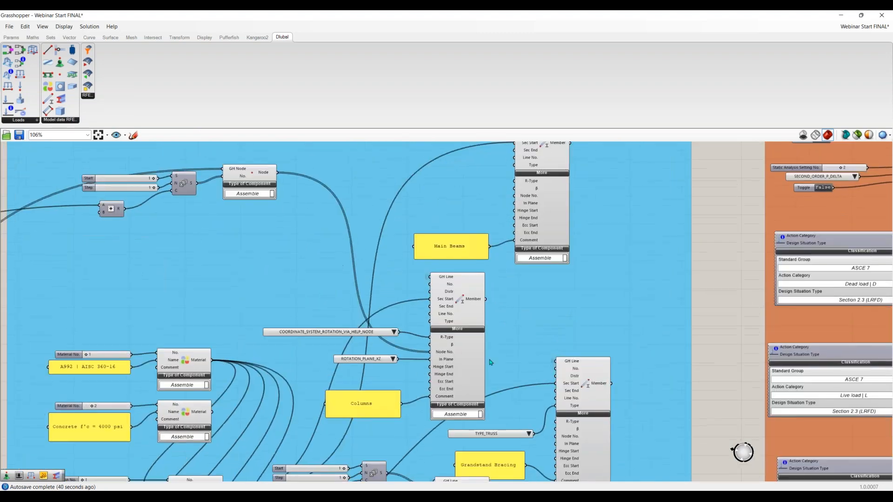
right_click_drag(548, 229, 539, 176)
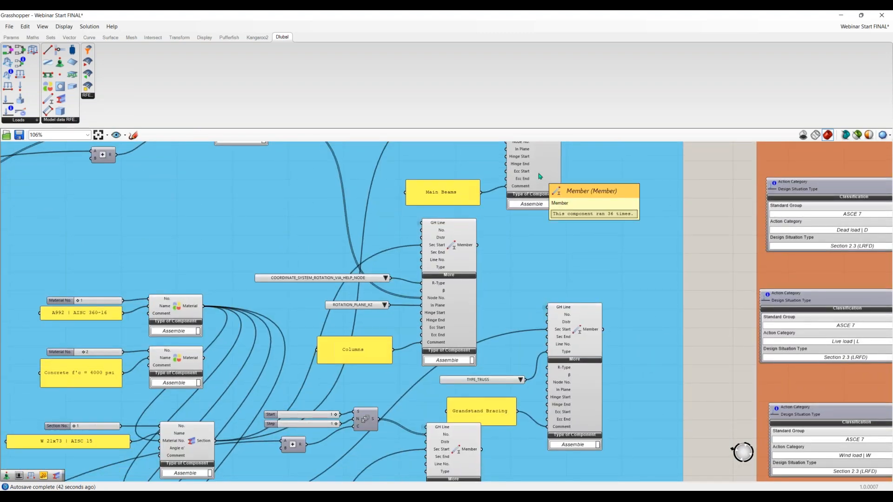
double_click(479, 19)
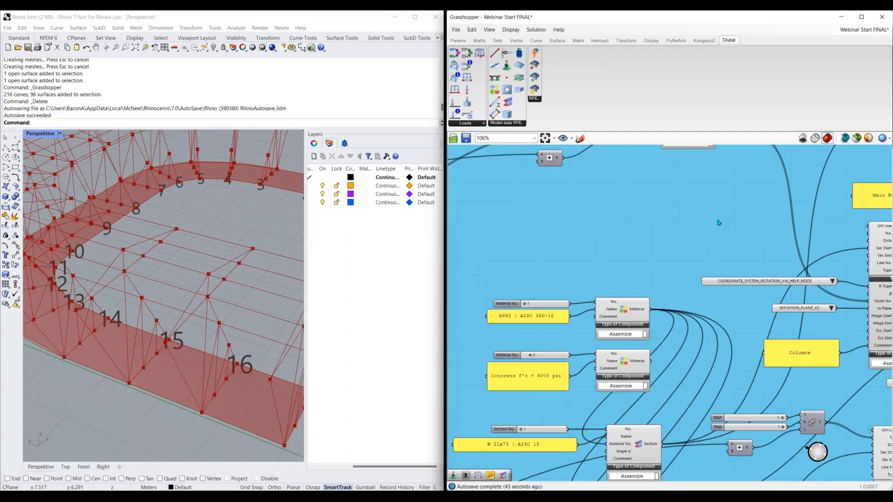
Review the Member components for columns, grandstand bracing, support stand, cables and joists, including their member type lists.
right_click_drag(706, 304, 459, 336)
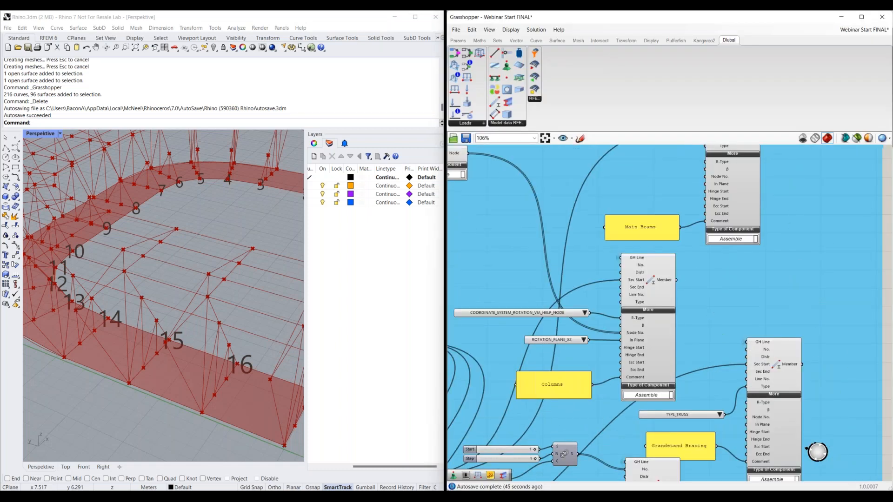
right_click_drag(706, 394, 708, 326)
right_click_drag(775, 356, 752, 277)
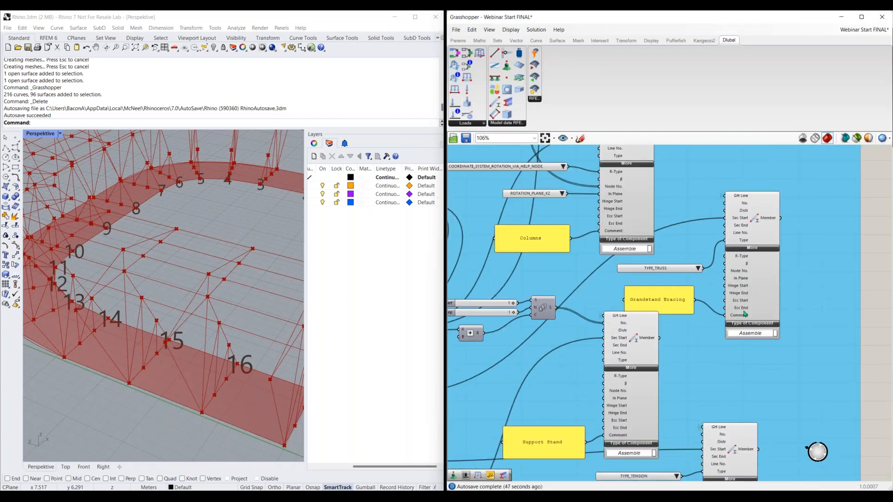
right_click_drag(714, 366, 729, 247)
right_click_drag(694, 460, 666, 325)
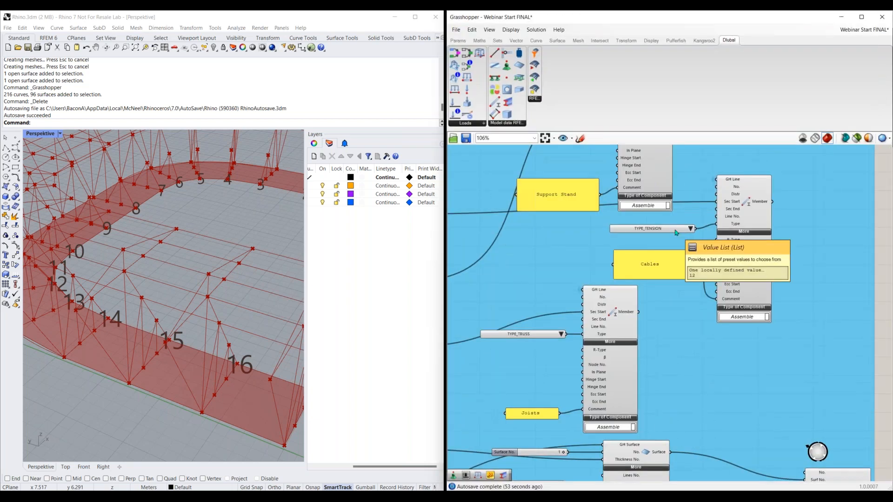
right_click_drag(650, 356, 651, 325)
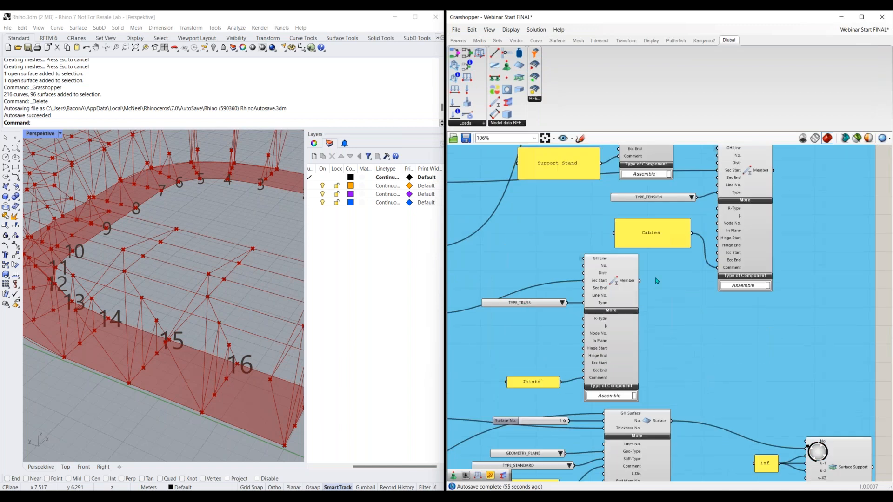
right_click_drag(619, 204, 627, 310)
right_click_drag(608, 186, 595, 317)
right_click_drag(625, 183, 630, 270)
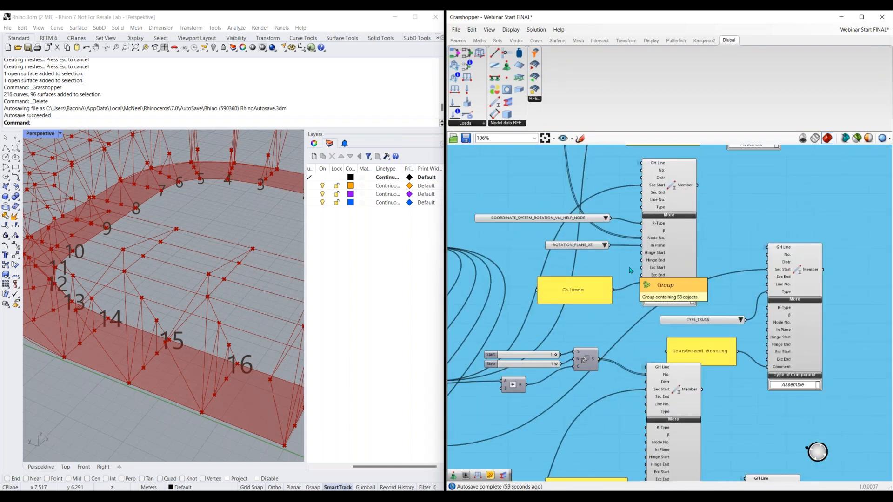
Select the Columns Member component and examine its wires and rotation inputs for the help node and XZ plane.
left_click(672, 257)
scroll(598, 222, "up", 3)
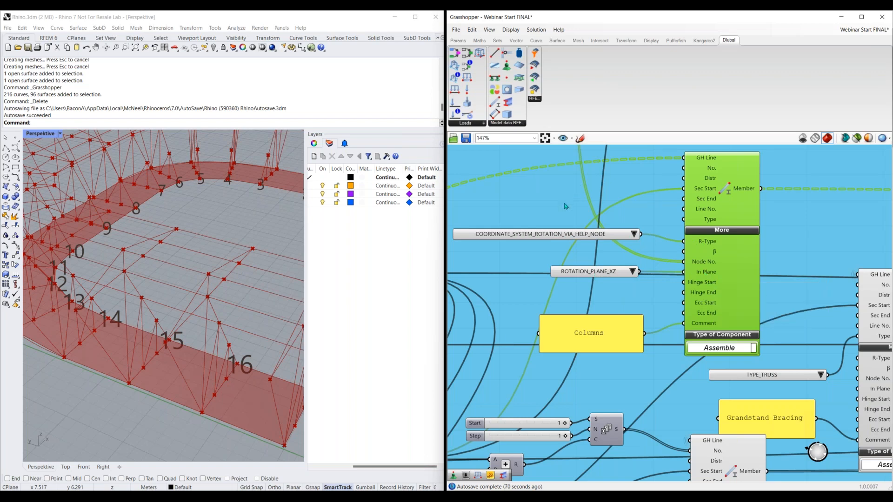
scroll(568, 204, "down", 3)
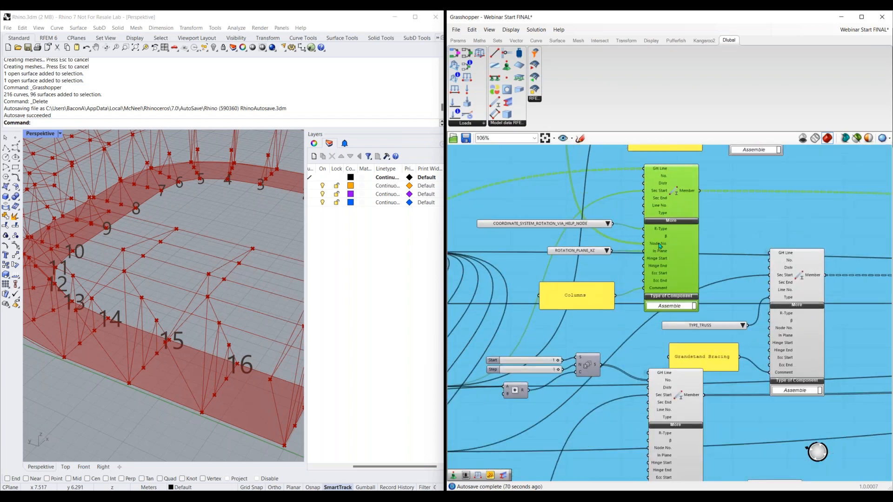
Trace the wires feeding the Columns Member component back from the RFEM Model-Data group to the GH-Geometry group.
right_click_drag(450, 205, 598, 260)
scroll(584, 261, "down", 1)
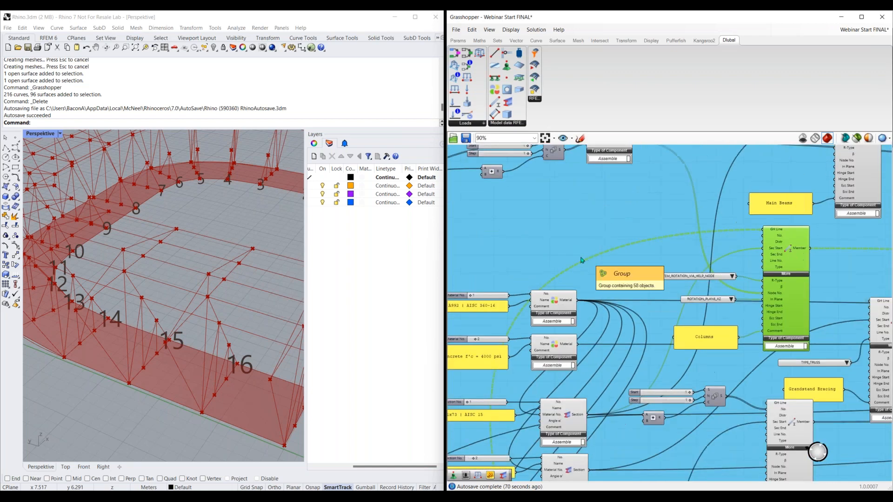
right_click_drag(464, 222, 588, 212)
right_click_drag(739, 149, 724, 219)
right_click_drag(631, 264, 745, 146)
scroll(743, 212, "down", 2)
right_click_drag(711, 456, 744, 158)
right_click_drag(530, 346, 642, 233)
right_click_drag(467, 323, 717, 298)
scroll(571, 299, "up", 2)
Select the point component at the head of the GH-Geometry group and examine its numbered points in the Rhino viewport.
left_click(541, 328)
right_click_drag(888, 215, 797, 249)
left_click(789, 249)
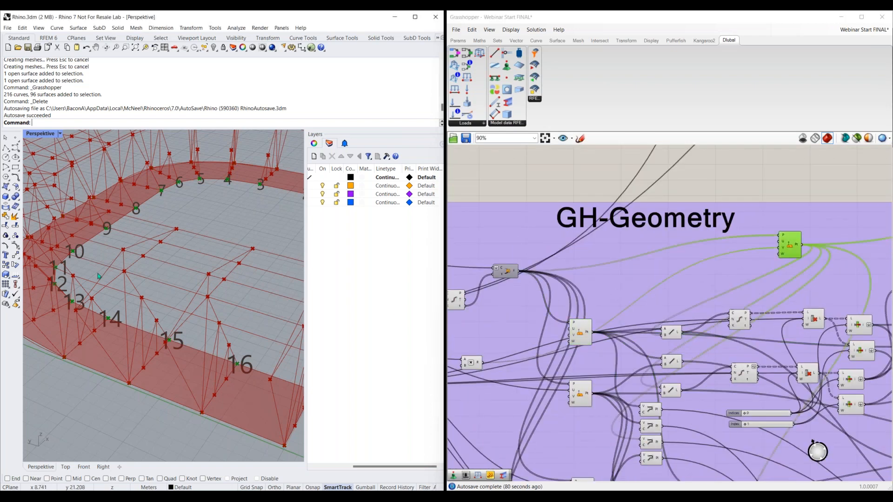
right_click_drag(78, 279, 100, 269)
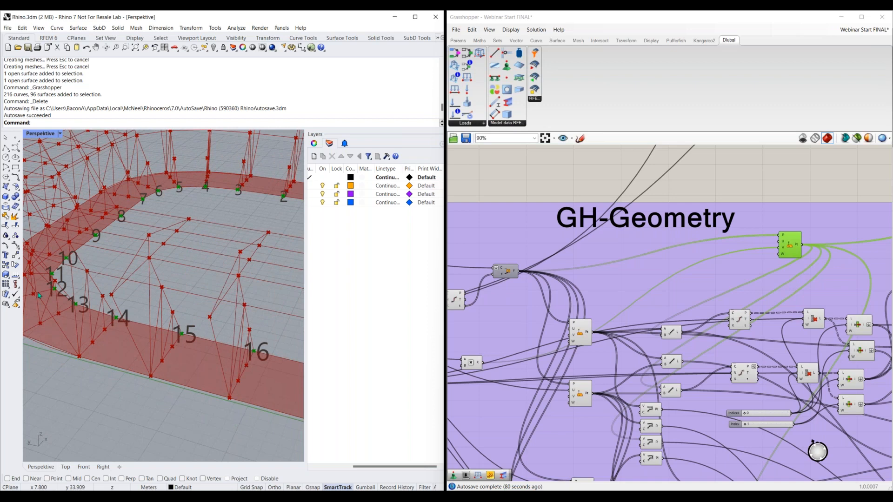
scroll(76, 284, "up", 3)
scroll(77, 282, "down", 3)
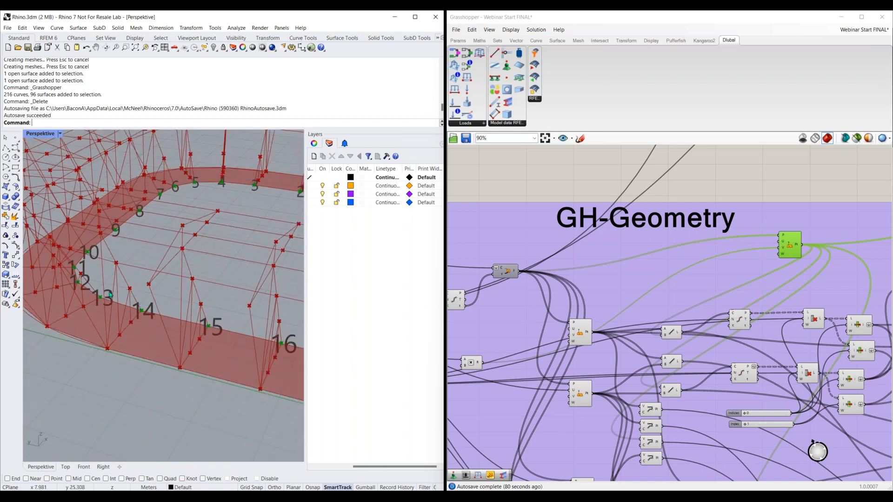
right_click_drag(207, 174, 81, 313)
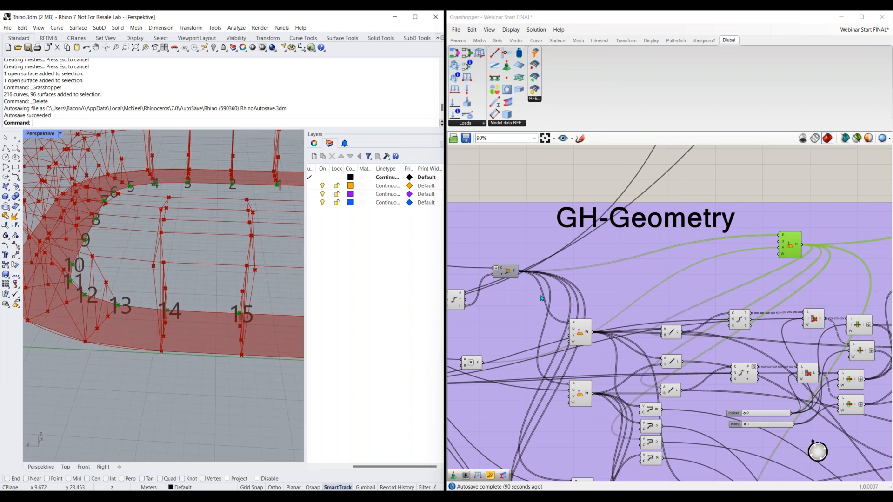
Select the Columns line component in the geometry group and examine its lines in the Rhino viewport.
right_click_drag(531, 327, 747, 291)
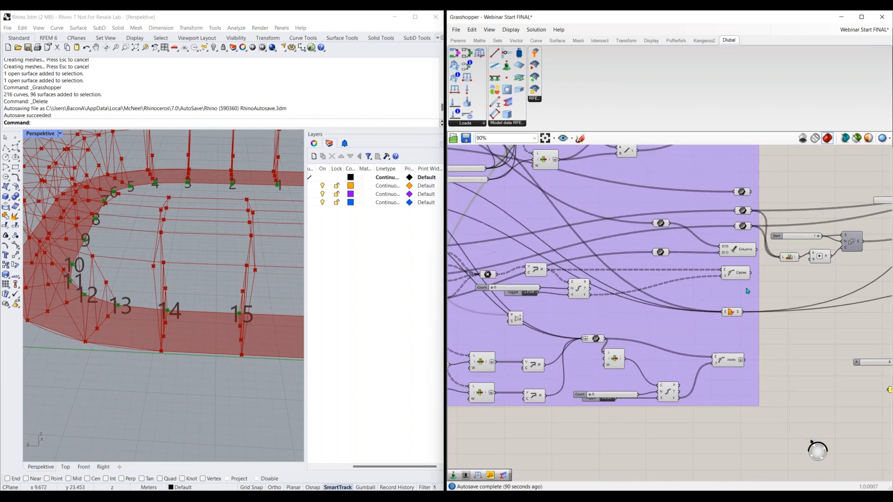
left_click(738, 250)
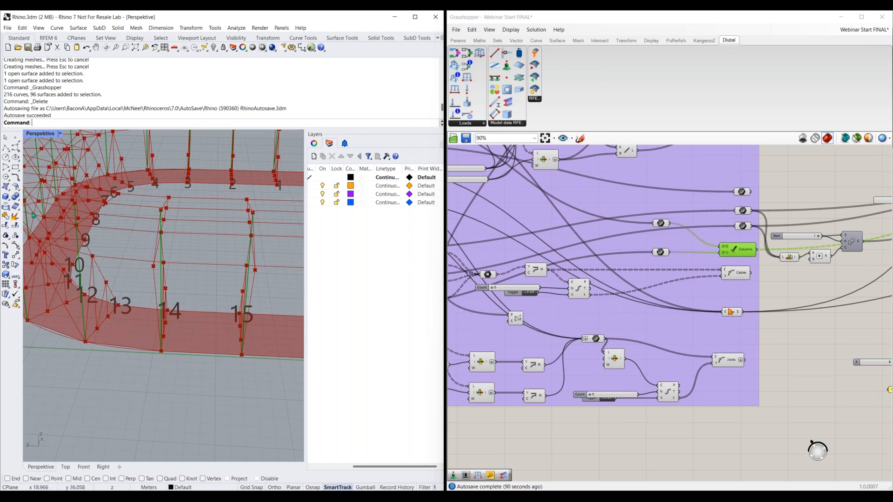
right_click_drag(64, 319, 80, 319)
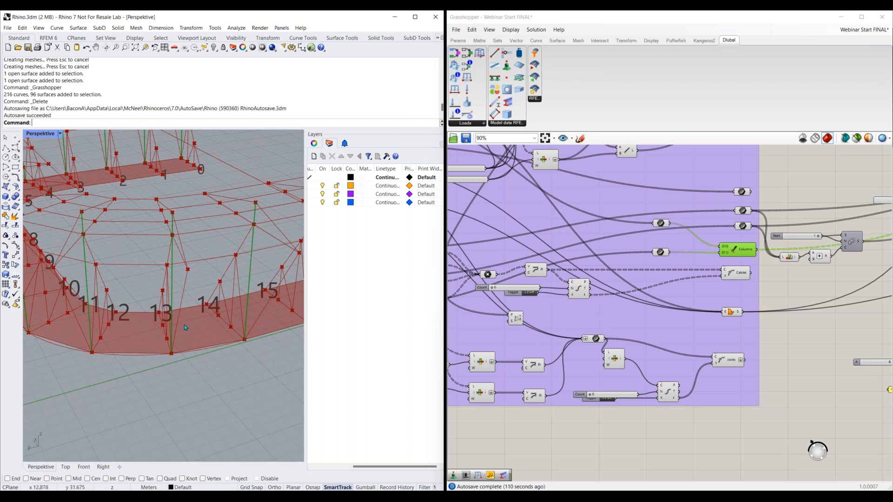
Review the RFEM Model-Data group again from the Columns Member component down to the Joists and Thickness components.
scroll(657, 200, "down", 5)
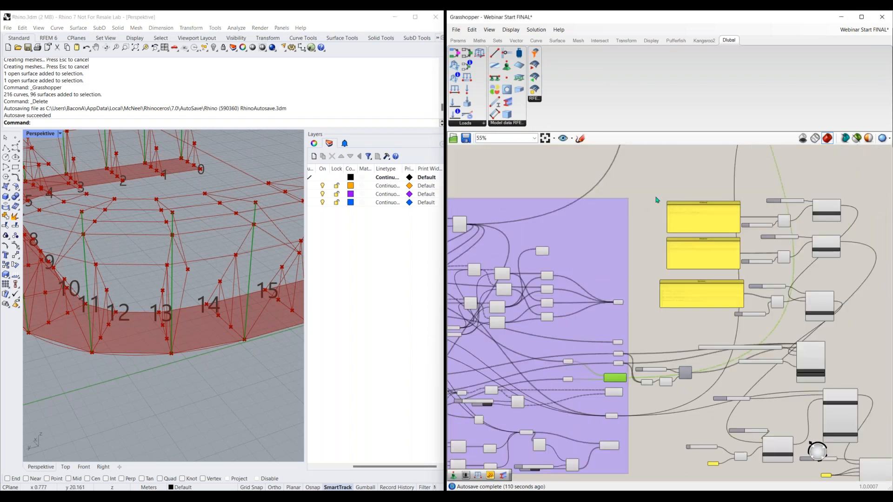
right_click_drag(656, 200, 623, 338)
right_click_drag(669, 219, 612, 347)
right_click_drag(711, 224, 687, 256)
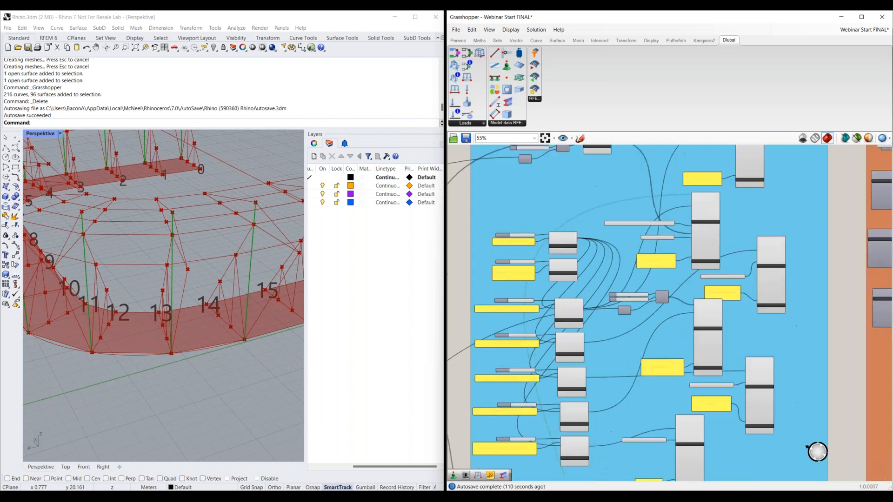
scroll(752, 249, "up", 3)
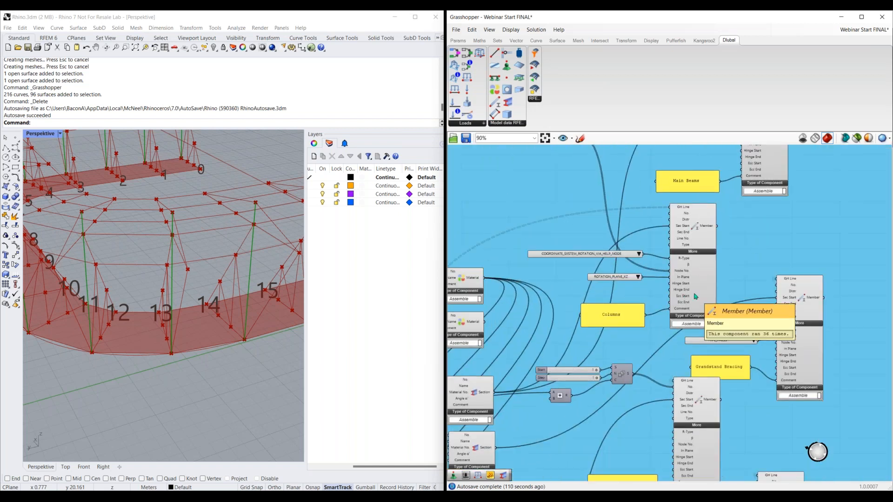
right_click_drag(766, 314, 675, 202)
right_click_drag(587, 420, 634, 336)
right_click_drag(558, 409, 623, 222)
right_click_drag(476, 328, 504, 316)
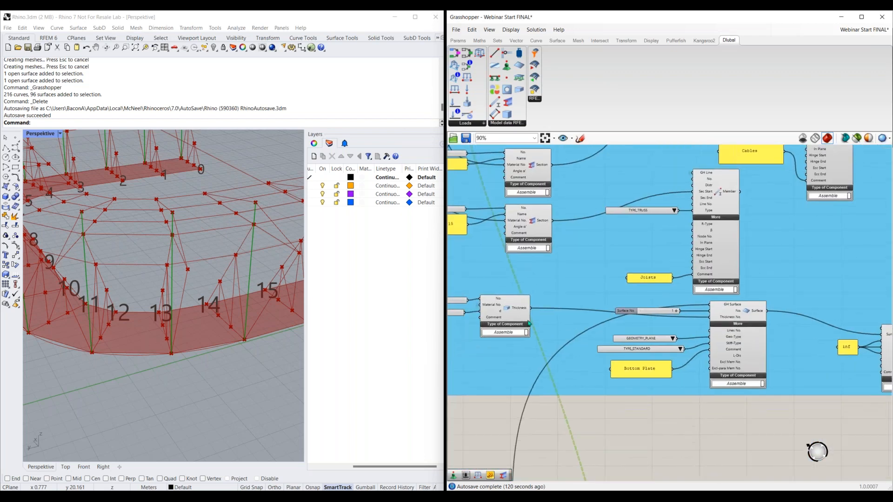
Select the Bottom Plate Surface component and examine its connection to the Surface Support component.
left_click(528, 322)
right_click_drag(732, 341, 664, 338)
left_click(682, 362)
right_click_drag(821, 349, 795, 349)
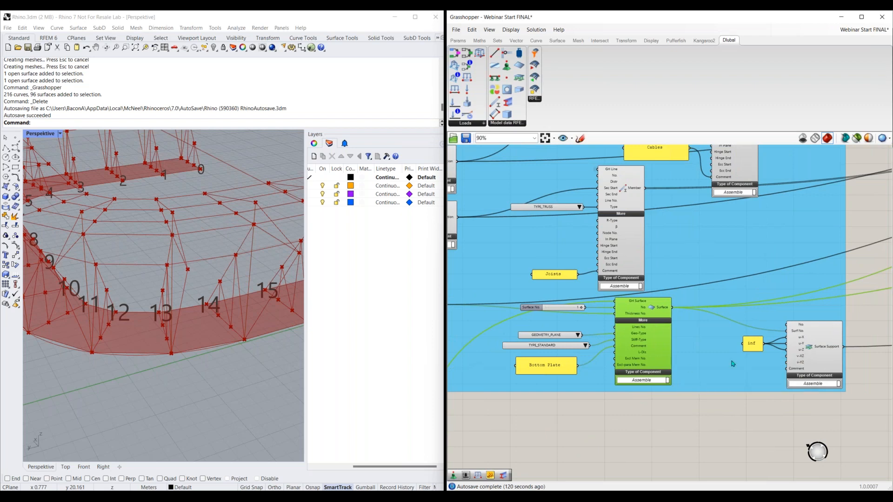
Look back over the RFEM Model-Data group up to its Main Beams and Node components, and return to the working components below it.
scroll(575, 259, "down", 2)
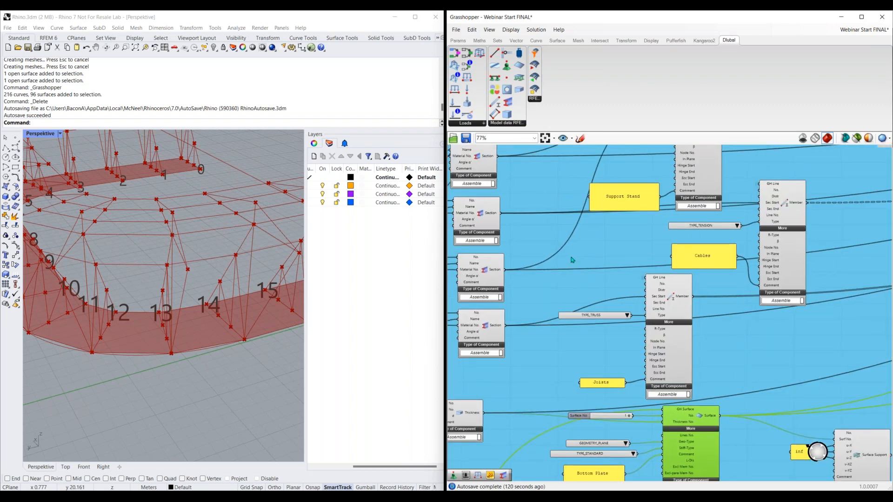
right_click_drag(604, 186, 601, 296)
right_click_drag(581, 177, 591, 343)
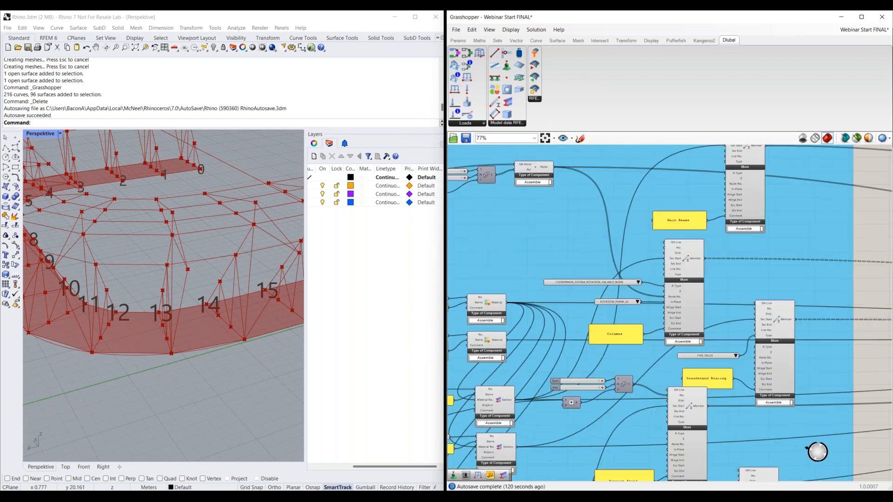
right_click_drag(609, 203, 635, 315)
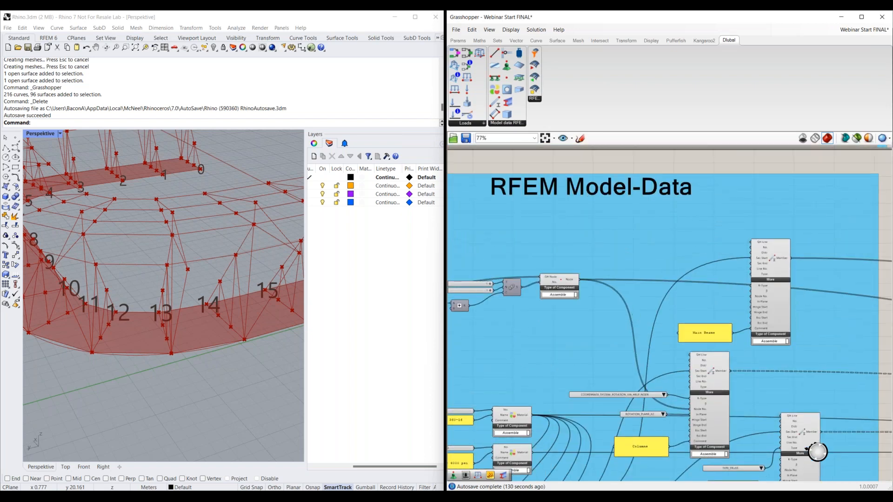
scroll(649, 233, "down", 6)
right_click_drag(644, 267, 638, 151)
right_click_drag(658, 386, 649, 264)
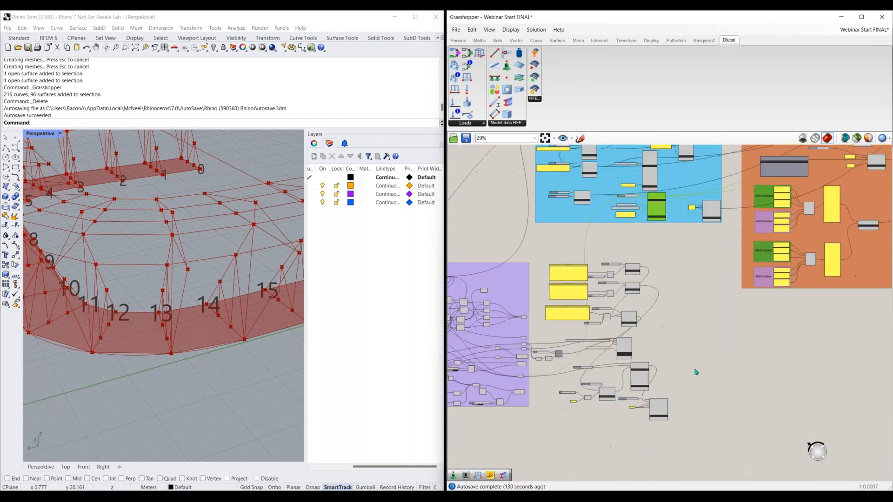
Place a Load Case component on the empty canvas beside the working section, member and surface components.
right_click_drag(696, 372, 686, 360)
scroll(633, 337, "up", 5)
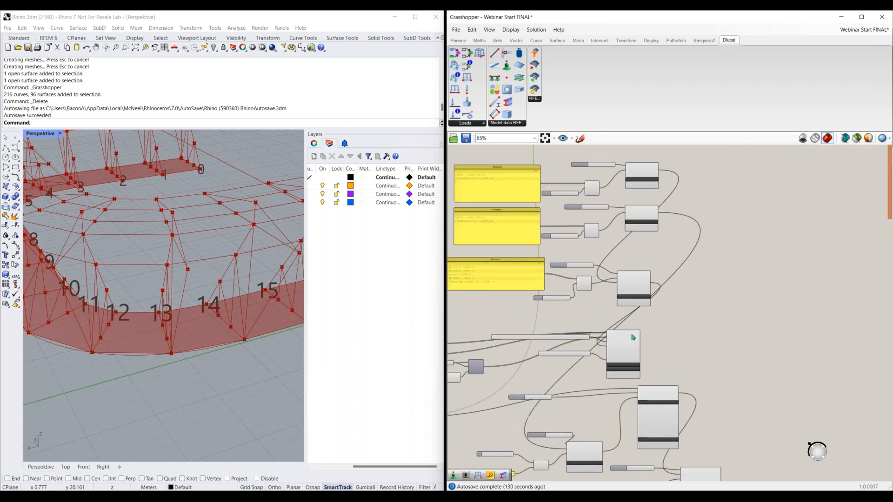
right_click_drag(626, 271, 633, 277)
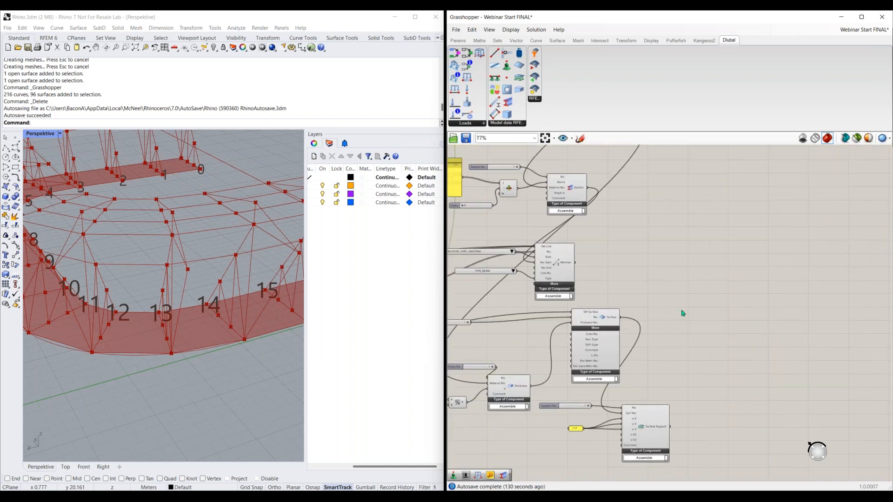
right_click_drag(742, 346, 683, 317)
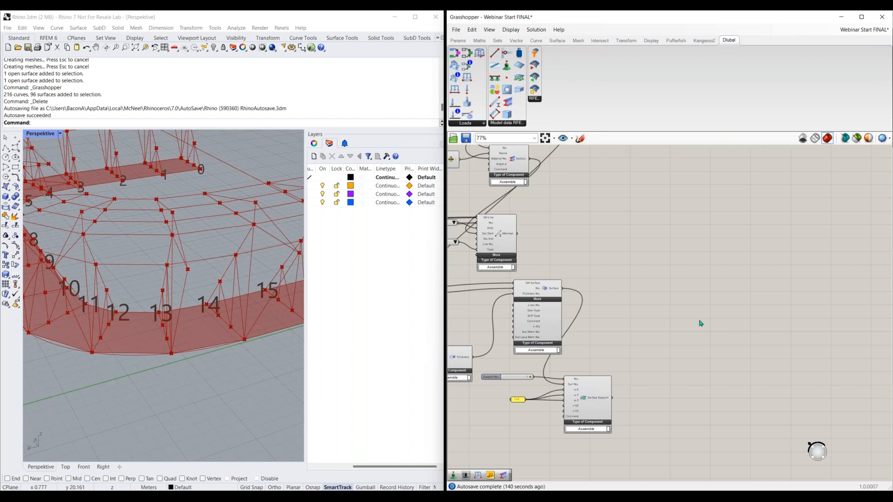
right_click_drag(664, 204, 631, 281)
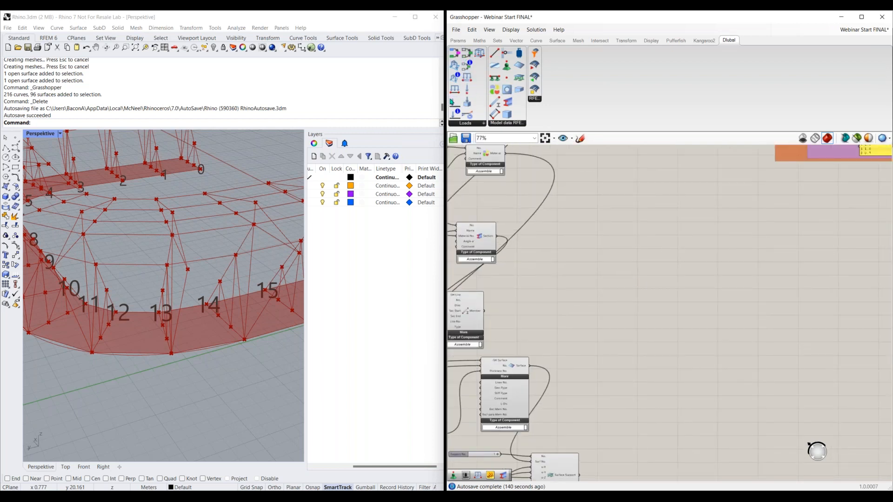
left_click_drag(455, 102, 667, 307)
scroll(667, 306, "up", 3)
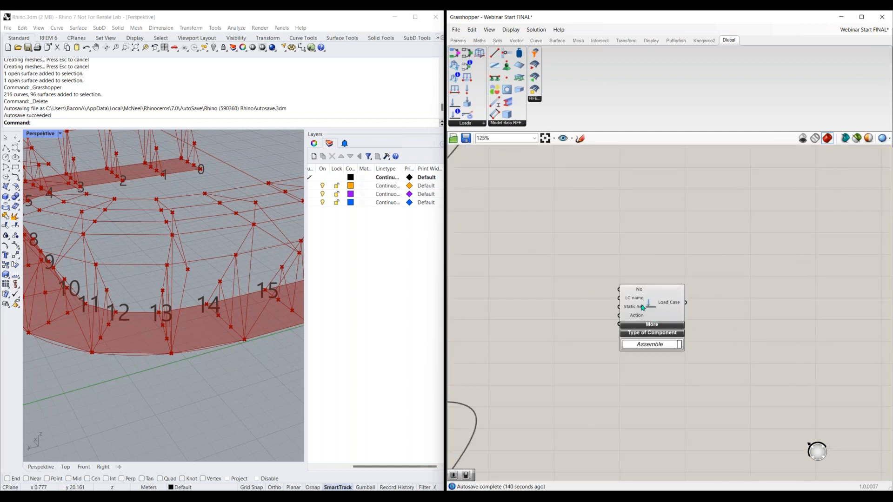
Add a number slider with the value 1 and connect it to the Load Case component's No. input.
double_click(559, 280)
type("1")
left_click(565, 269)
left_click_drag(594, 280, 619, 289)
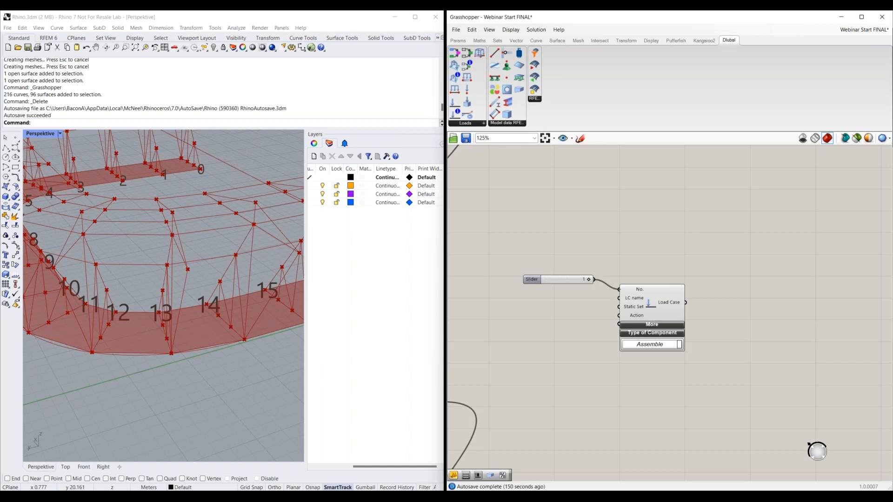
Create a text panel reading Dead Load and connect it to the Load Case component's LC name input.
double_click(564, 302)
type("\"Dead ")
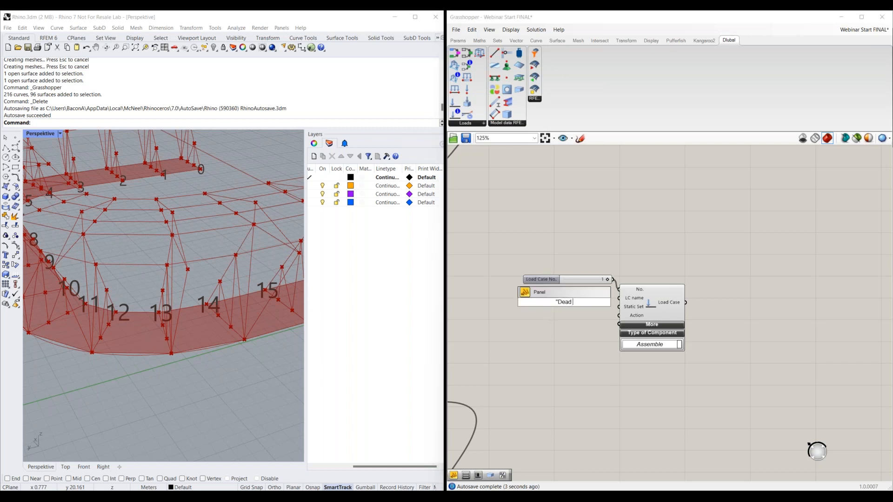
type("Load\"")
key("Return")
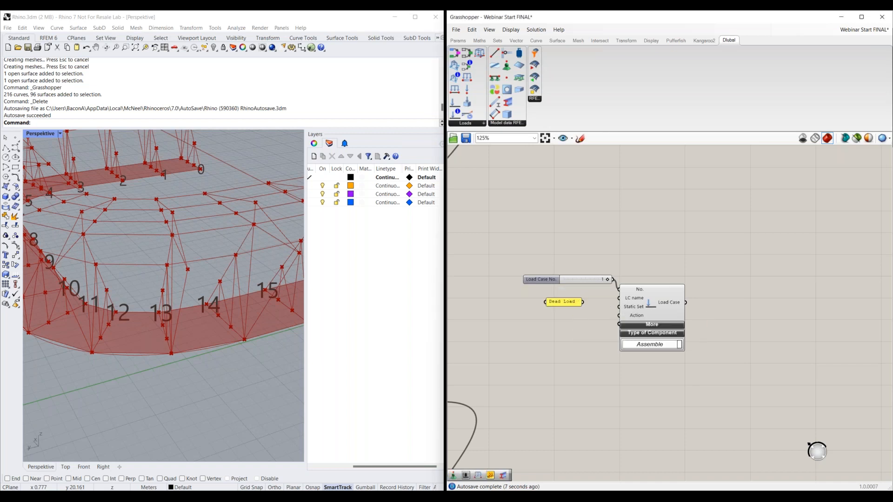
left_click_drag(583, 302, 618, 298)
Check the Static Set input, switch to RFEM, and open new static analysis settings for load case LC1 in Load Cases & Combinations.
mouse_move(637, 308)
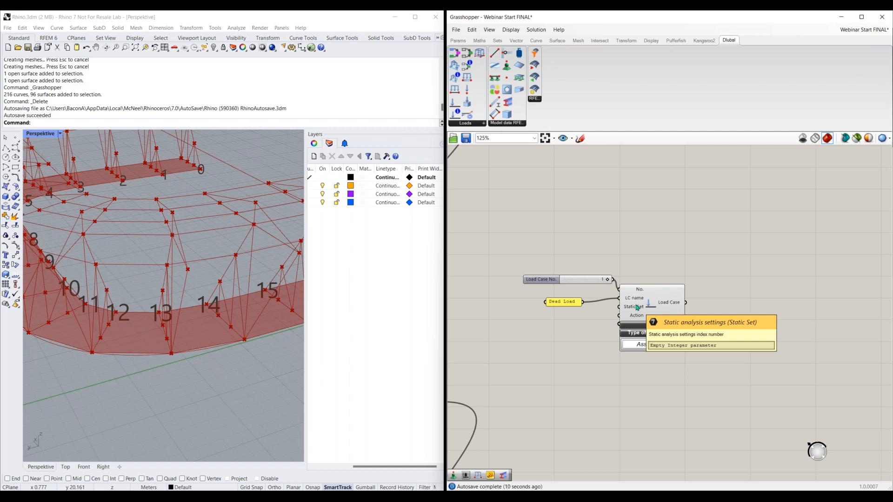
mouse_move(476, 500)
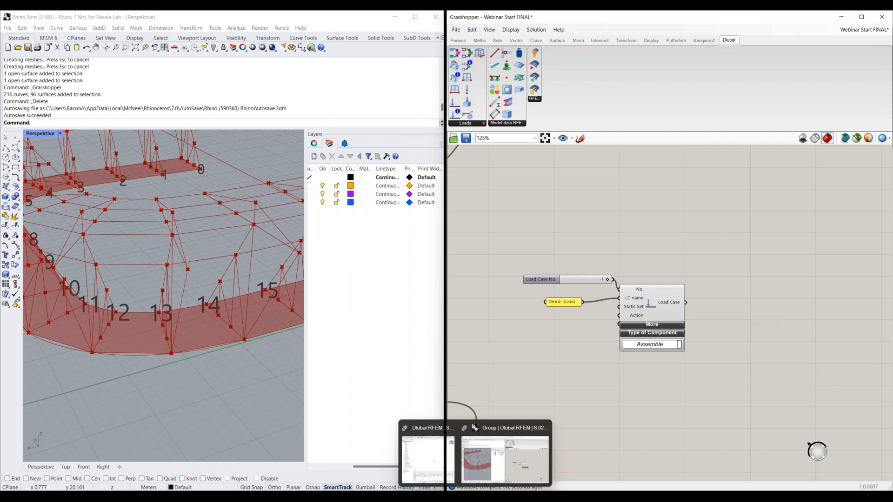
left_click(428, 458)
left_click(724, 37)
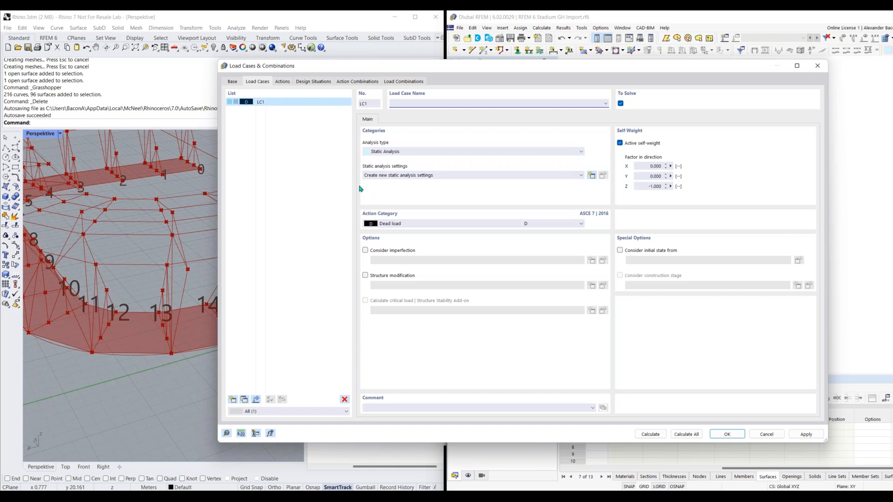
left_click(455, 177)
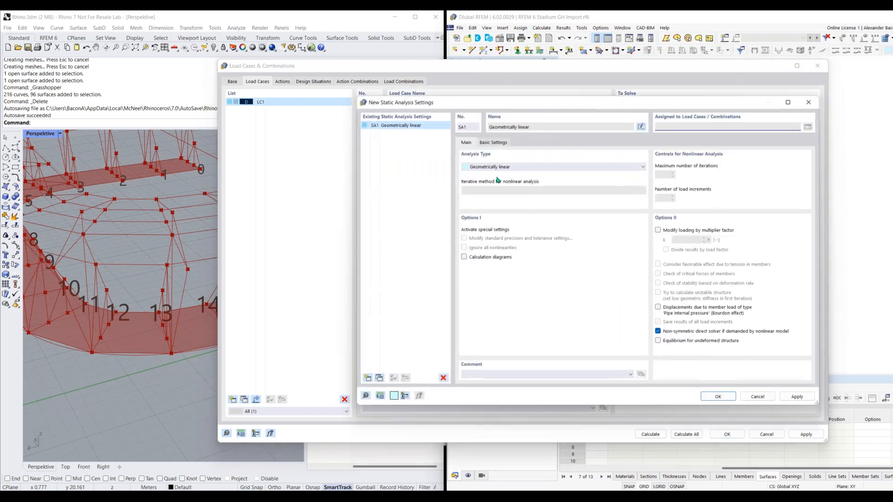
Look at the analysis type choices for SA1, close both dialogs and return to Grasshopper.
left_click(507, 169)
left_click(507, 169)
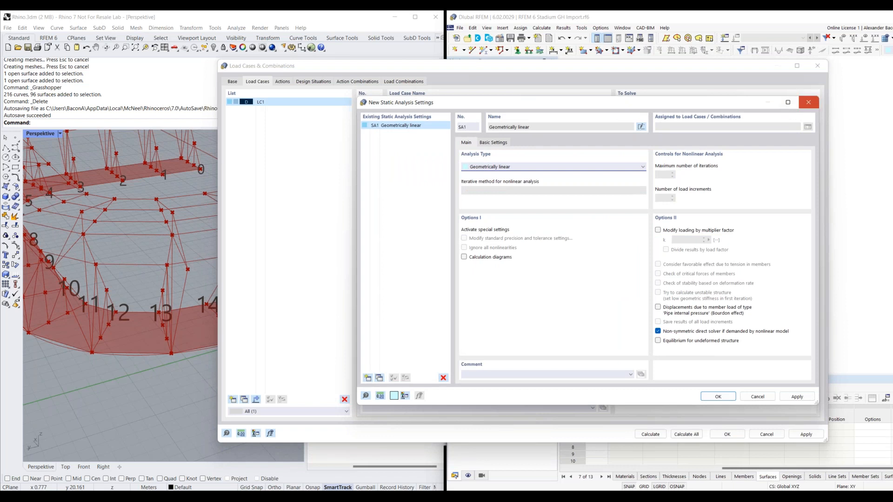
left_click(808, 103)
left_click(726, 434)
key("alt+Tab")
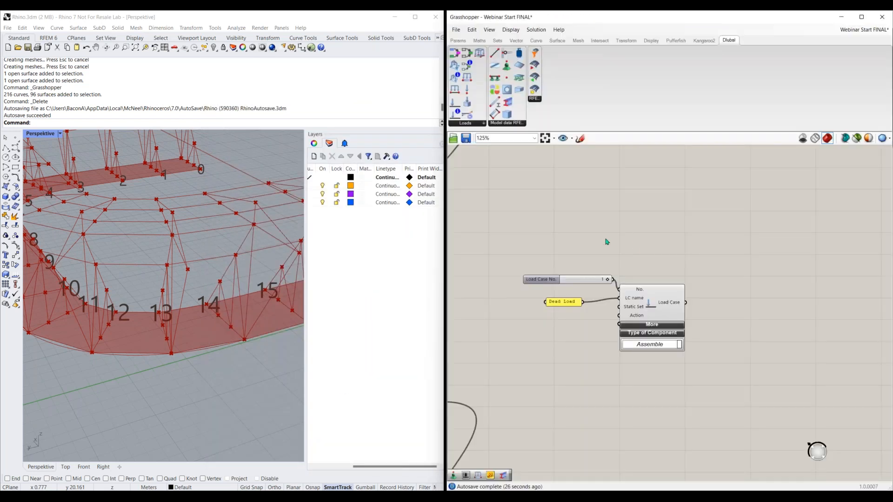
Place a Static Analysis Settings component on the canvas above the Load Case component.
right_click_drag(580, 249, 623, 281)
scroll(623, 280, "down", 1)
right_click_drag(552, 182, 576, 184)
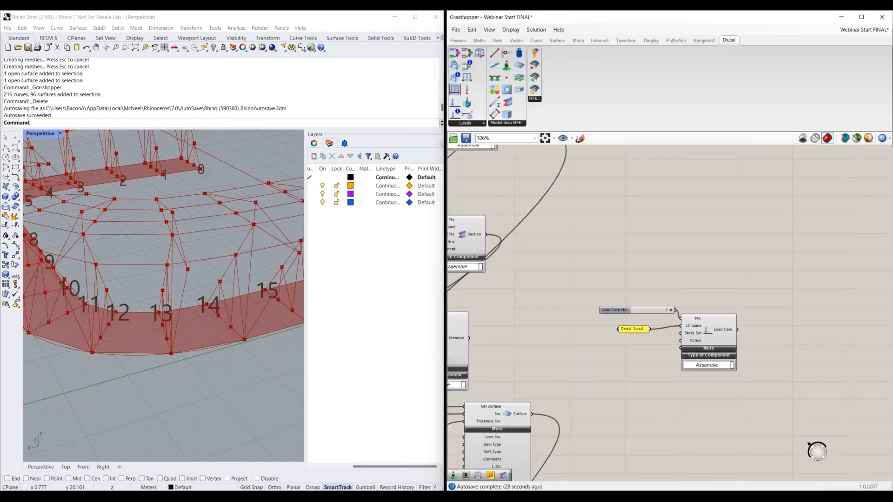
left_click_drag(466, 113, 707, 246)
Add a number slider with the value 1, connect it to the Static Analysis Settings No. input and place it beside the component.
double_click(574, 220)
type("1")
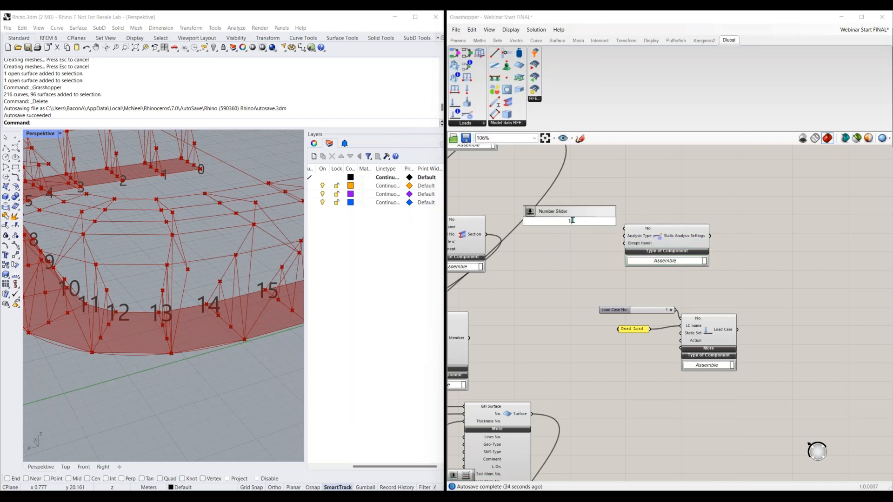
key("Return")
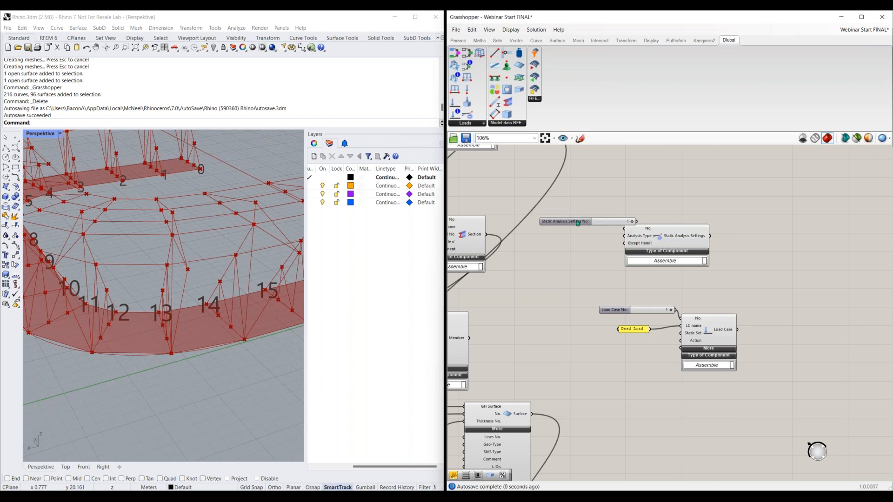
left_click_drag(593, 223, 573, 224)
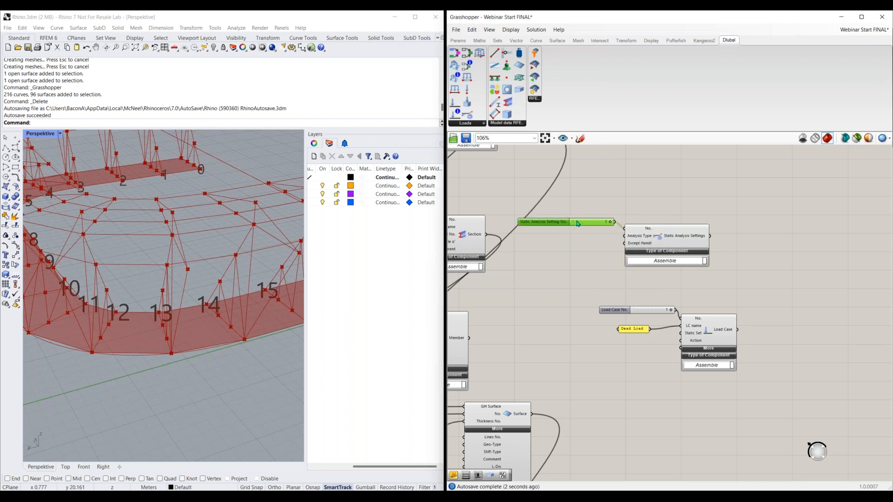
Replace the slider on the Static Analysis Settings No. input with a new number slider set to 1, placed beside the component.
key("Delete")
key("ctrl+z")
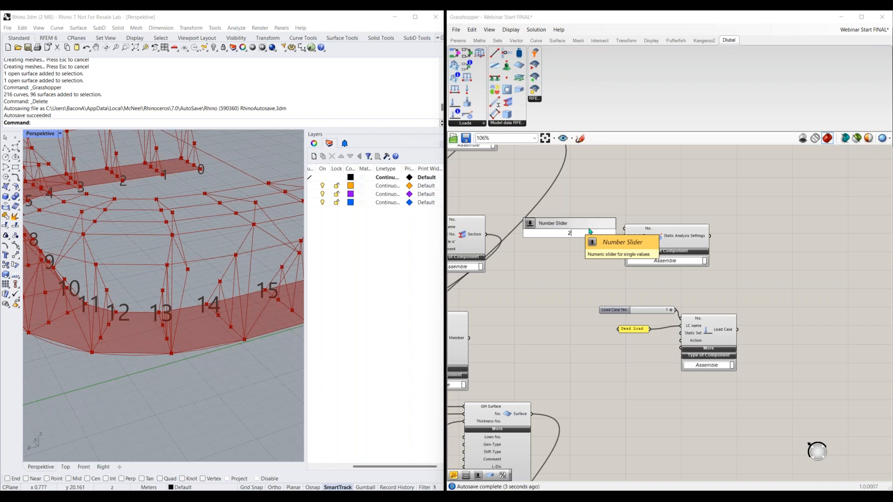
left_click_drag(603, 233, 548, 223)
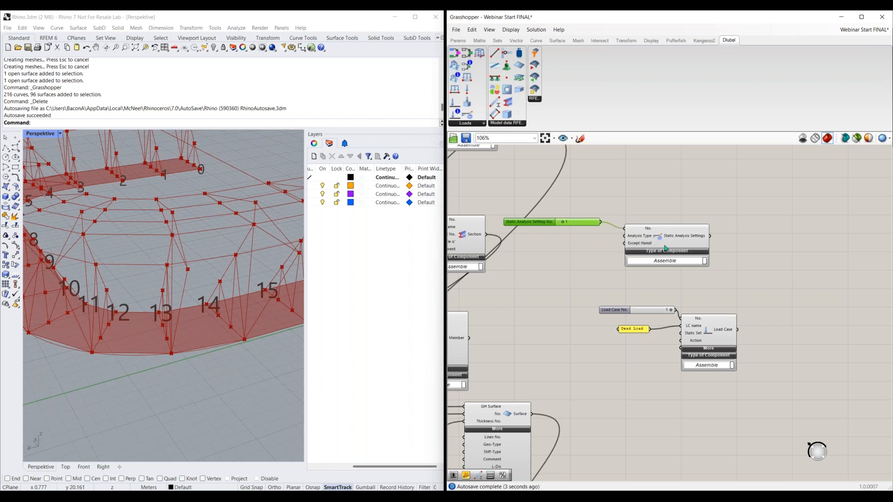
Add a value list, connect it to the Analysis Type input of Static Analysis Settings and place it beside the component.
left_click_drag(694, 252, 707, 254)
scroll(655, 237, "up", 4)
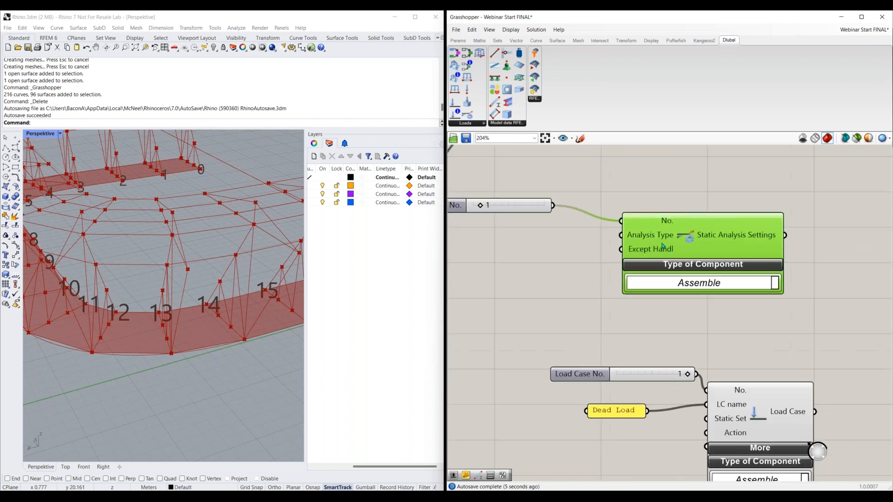
right_click_drag(655, 238, 699, 241)
double_click(561, 246)
type("valu")
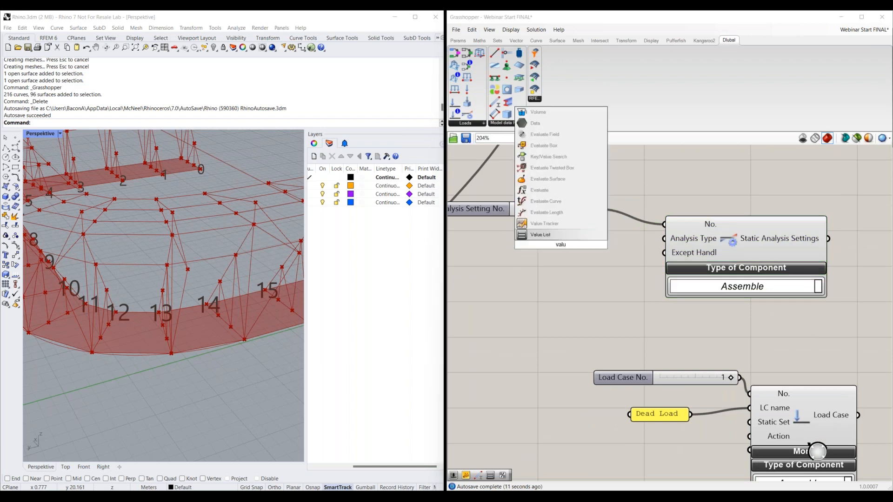
key("Return")
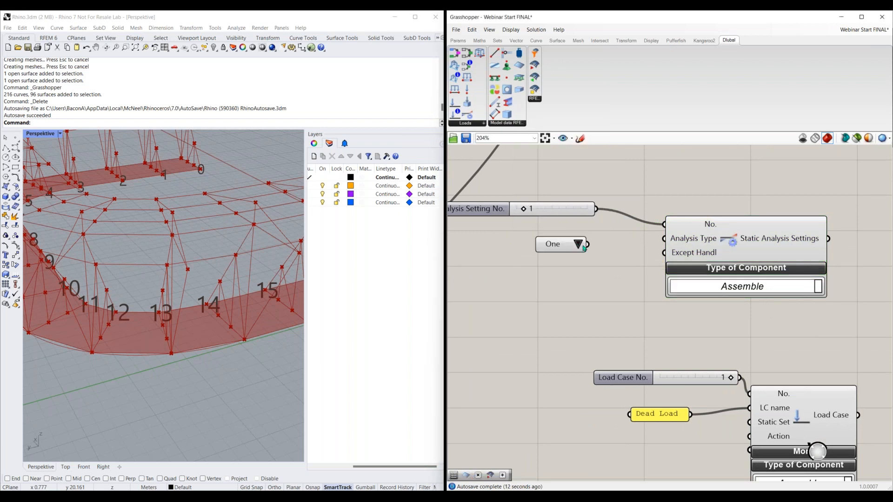
scroll(614, 264, "down", 1)
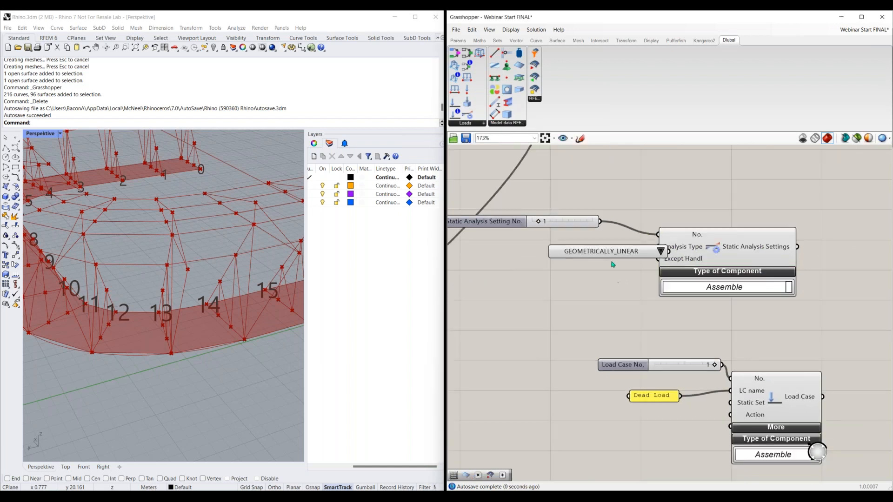
left_click_drag(608, 255, 563, 254)
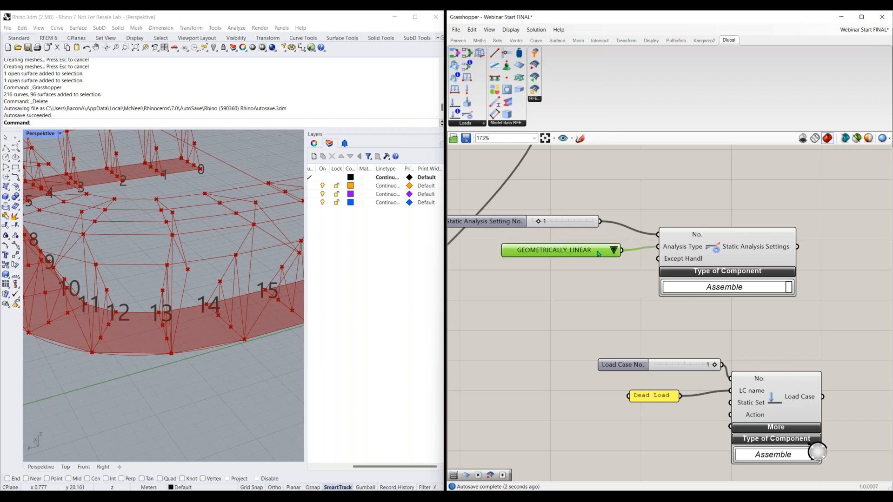
Check the analysis type choices, keep GEOMETRICALLY_LINEAR and move the value list farther from the component.
left_click(612, 252)
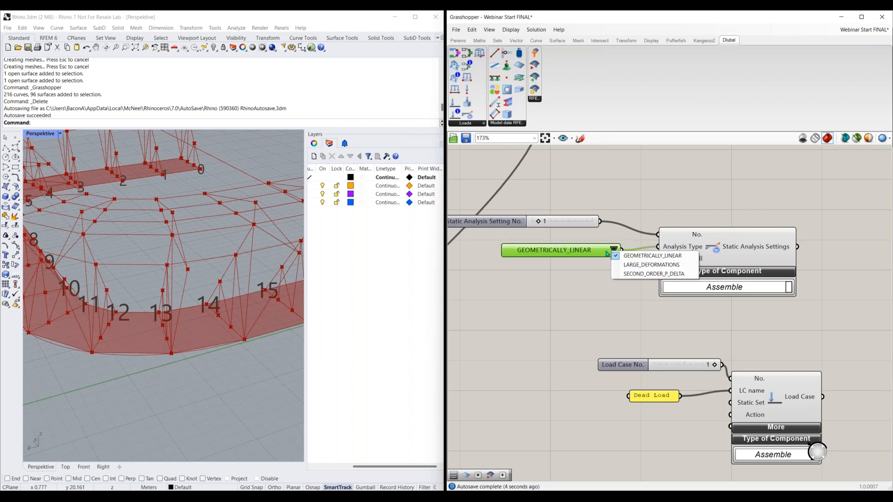
left_click(593, 273)
left_click_drag(540, 248, 502, 239)
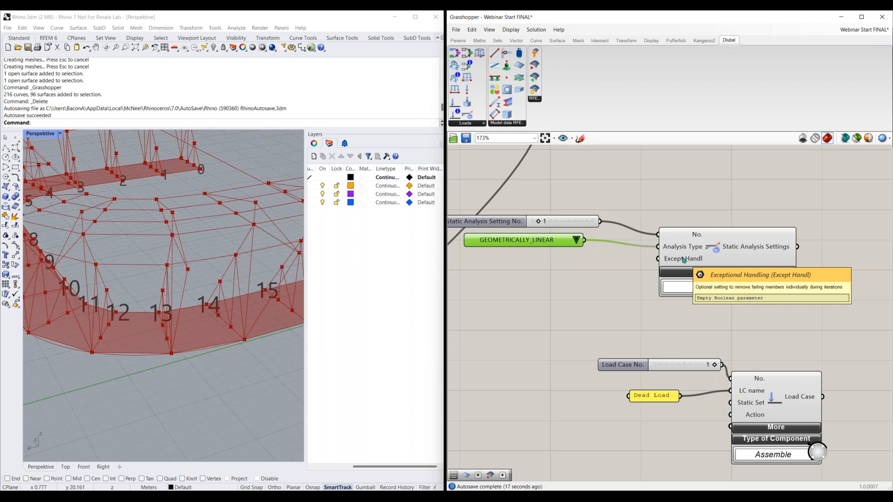
Add a Boolean Toggle set to False and connect it to the Except Handl input of Static Analysis Settings.
double_click(562, 278)
type("bool")
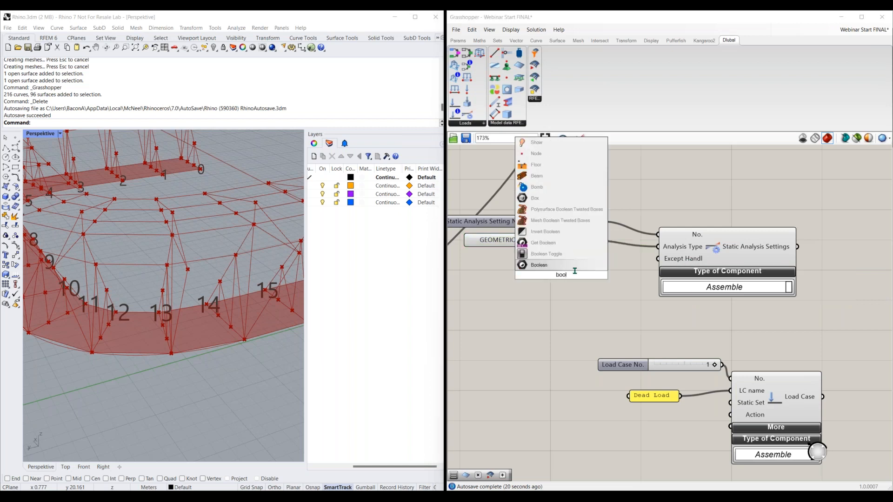
left_click(568, 255)
left_click_drag(554, 280, 657, 259)
left_click_drag(560, 277, 552, 273)
double_click(556, 273)
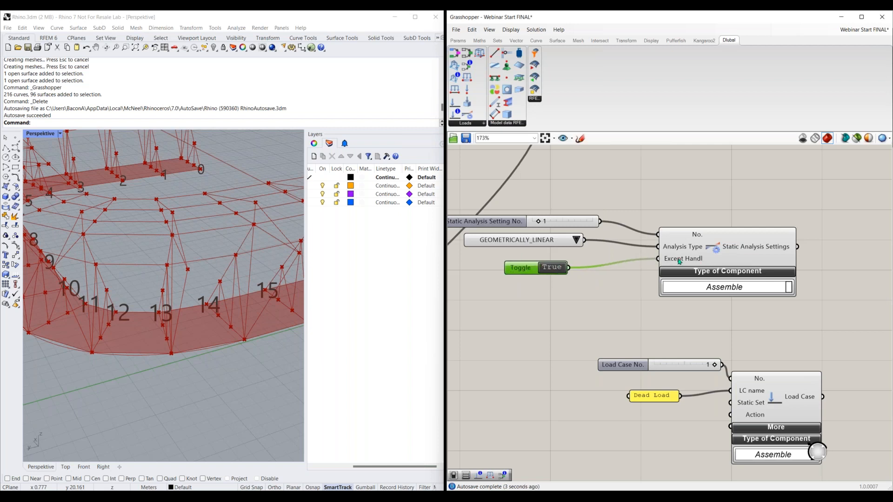
double_click(552, 270)
left_click(577, 258)
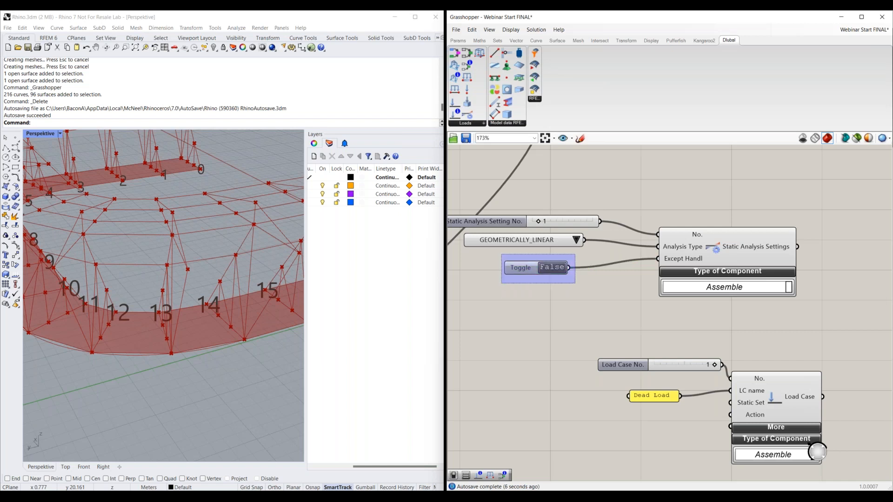
Connect the Static Analysis Settings output to the Static Set input of the Load Case component.
scroll(565, 328, "down", 2)
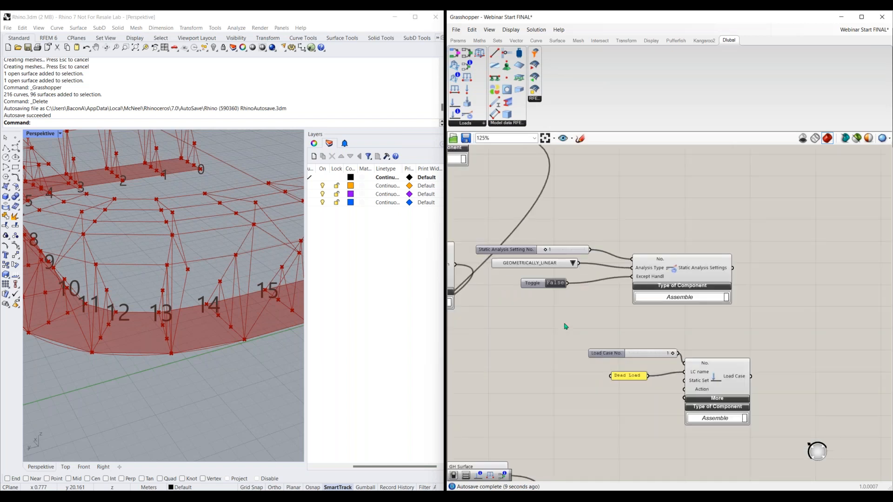
right_click_drag(564, 323, 547, 315)
left_click_drag(717, 260, 665, 376)
right_click_drag(645, 398, 640, 378)
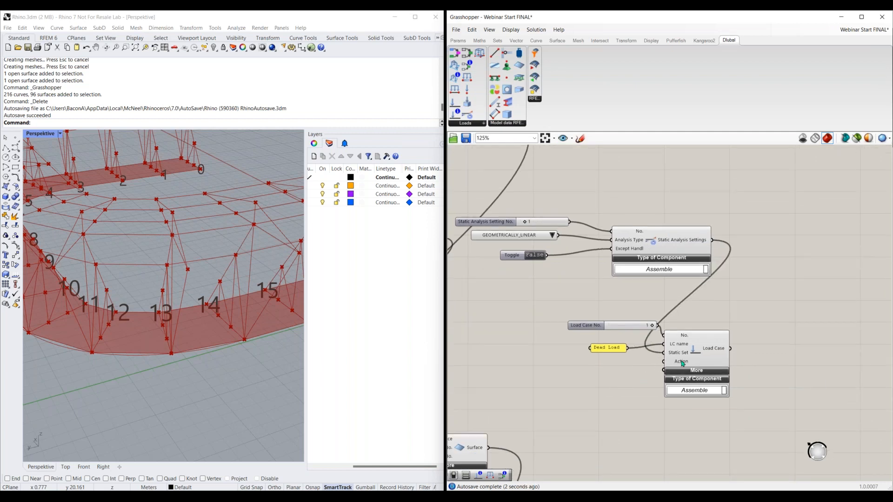
Check the Action input, switch to RFEM to review the Standards I settings in the model's base data, and return to Grasshopper.
mouse_move(682, 362)
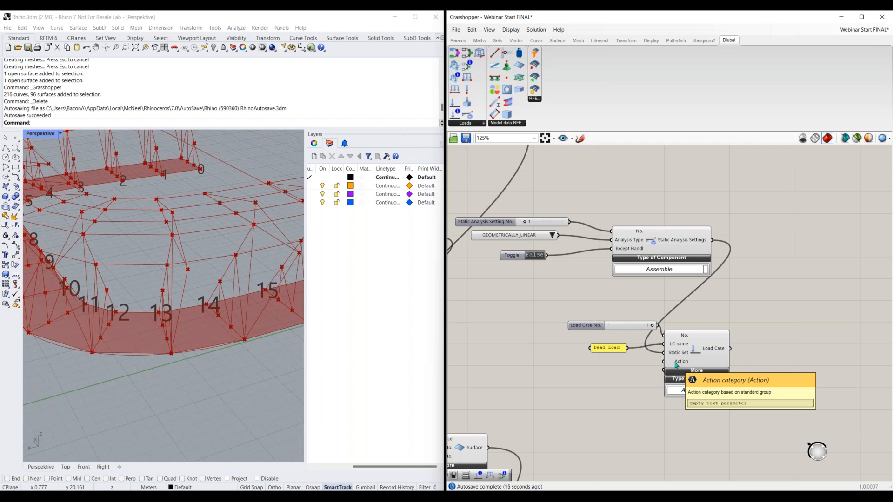
left_click(549, 496)
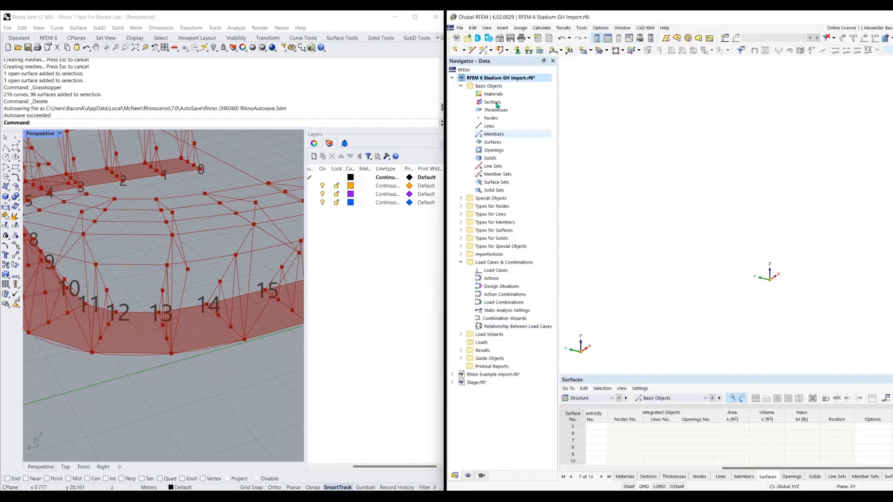
left_click(501, 40)
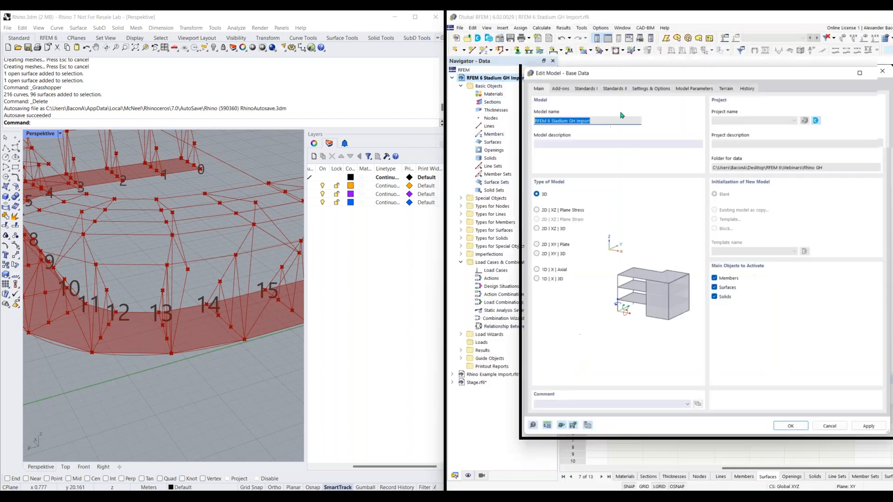
left_click(583, 87)
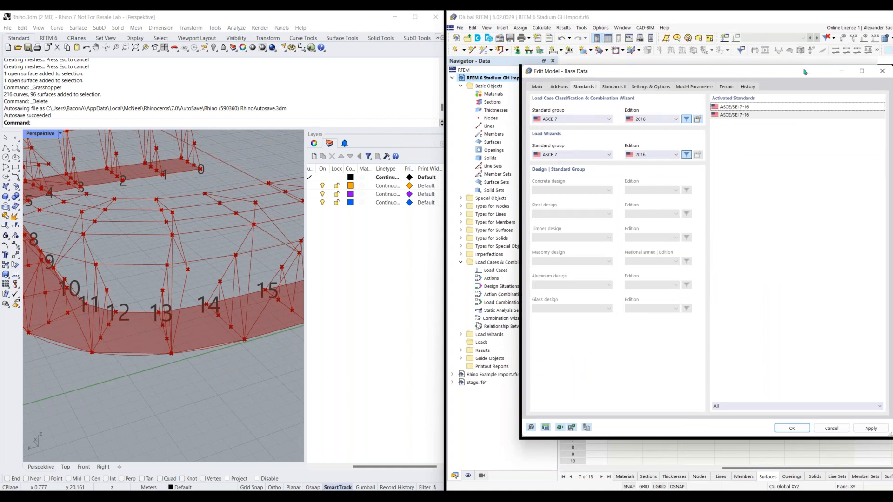
left_click_drag(806, 72, 747, 69)
left_click(820, 68)
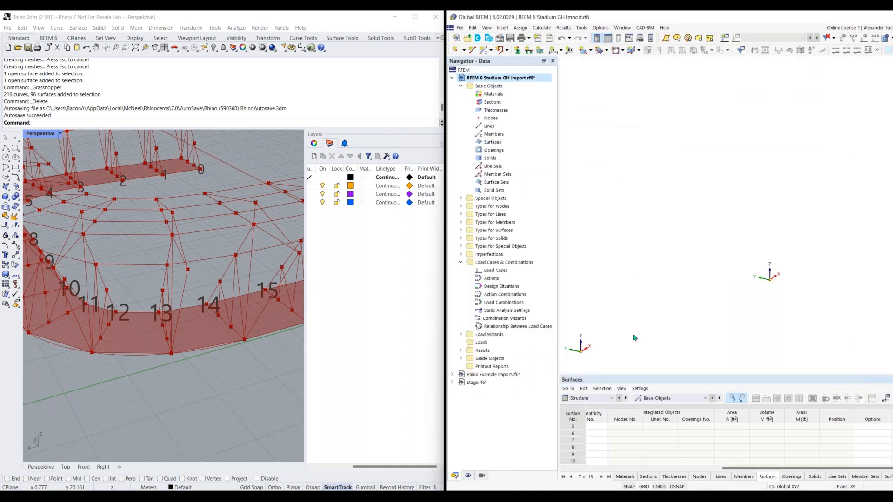
key("alt+Tab")
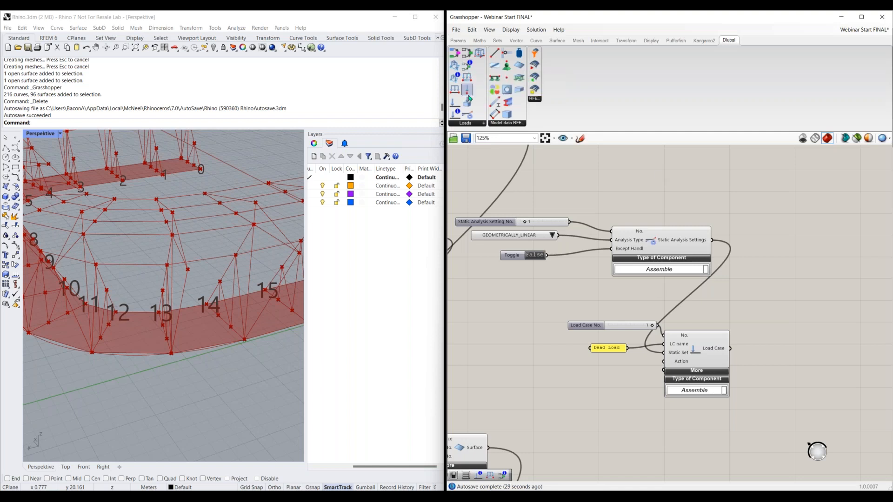
Place a Load Case Classification component near the Load Case, expand its Classification section and set the Standard Group to ASCE 7.
left_click(524, 363)
right_click_drag(591, 393, 638, 341)
scroll(619, 340, "down", 2)
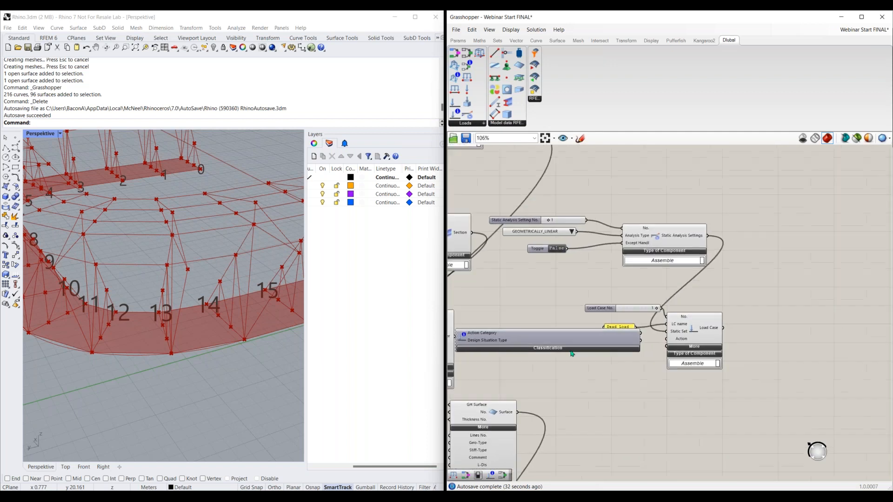
left_click_drag(721, 297, 623, 398)
left_click_drag(560, 348, 560, 286)
left_click(560, 286)
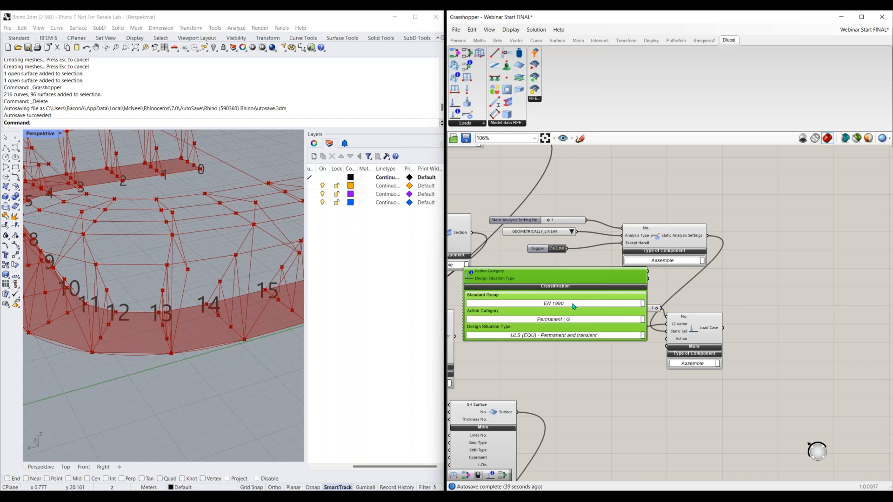
left_click(574, 304)
left_click(558, 371)
scroll(685, 317, "down", 2)
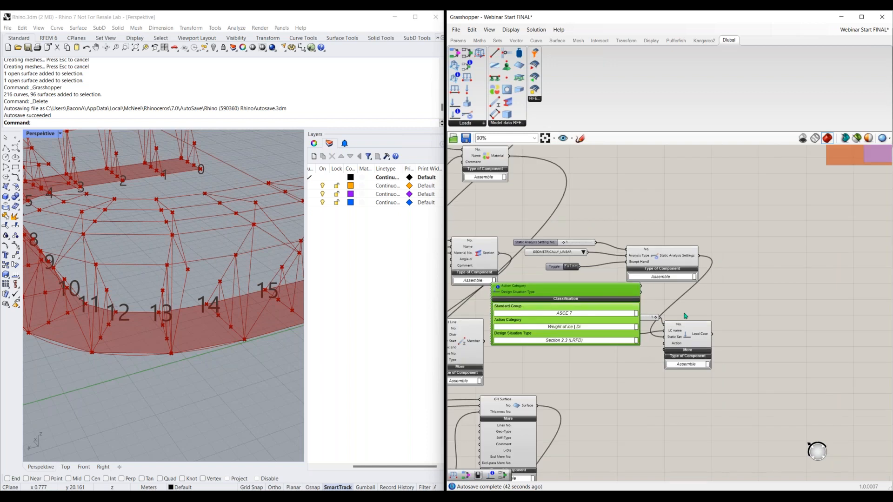
Rearrange the Load Case with its slider and panel and the Load Case Classification component so that they no longer overlap.
left_click_drag(685, 316, 779, 322)
left_click_drag(613, 294, 615, 377)
left_click_drag(622, 334, 722, 318)
left_click_drag(605, 371, 610, 310)
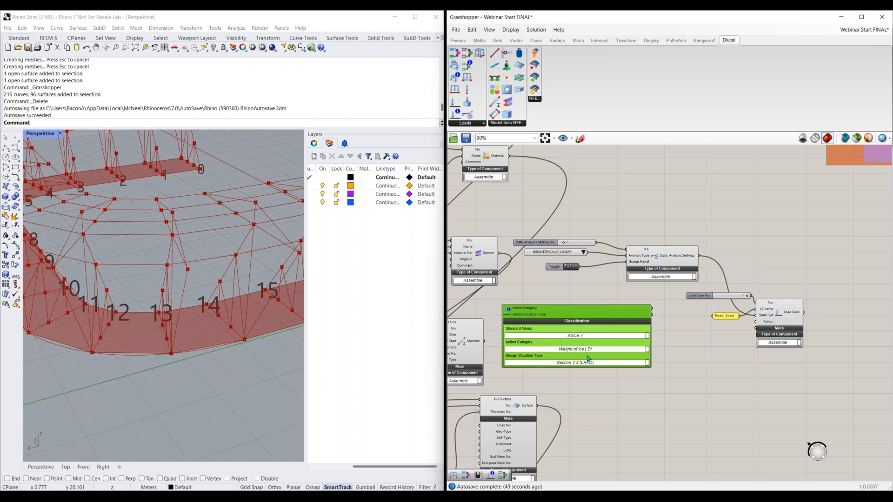
Set the Action Category to Dead load | D and connect the Action Category output to the Load Case's Action input.
left_click(589, 350)
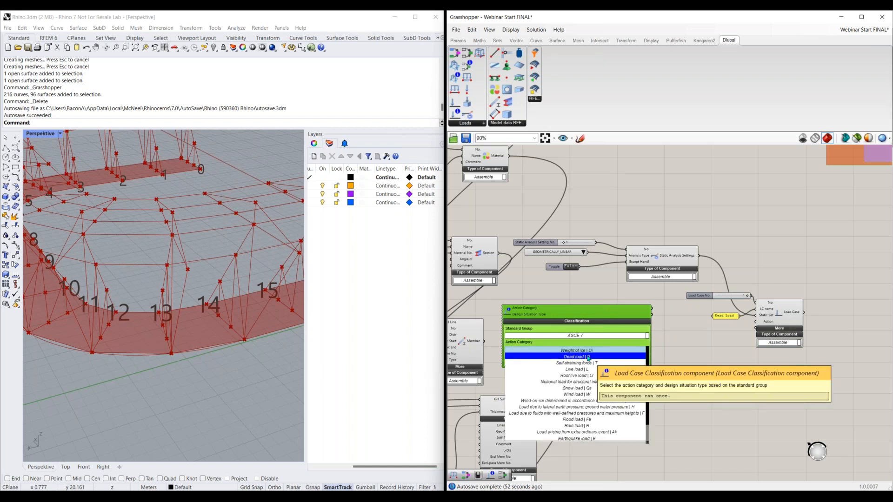
left_click(588, 357)
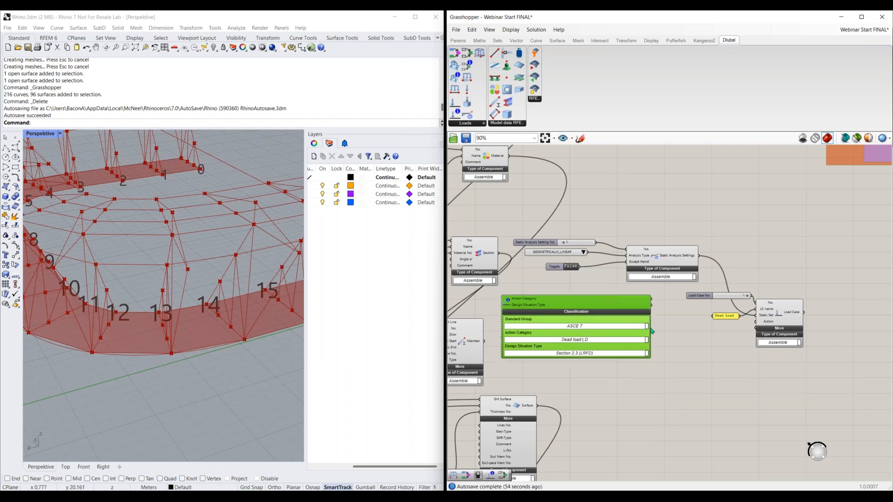
left_click_drag(655, 301, 755, 322)
right_click_drag(696, 370, 649, 370)
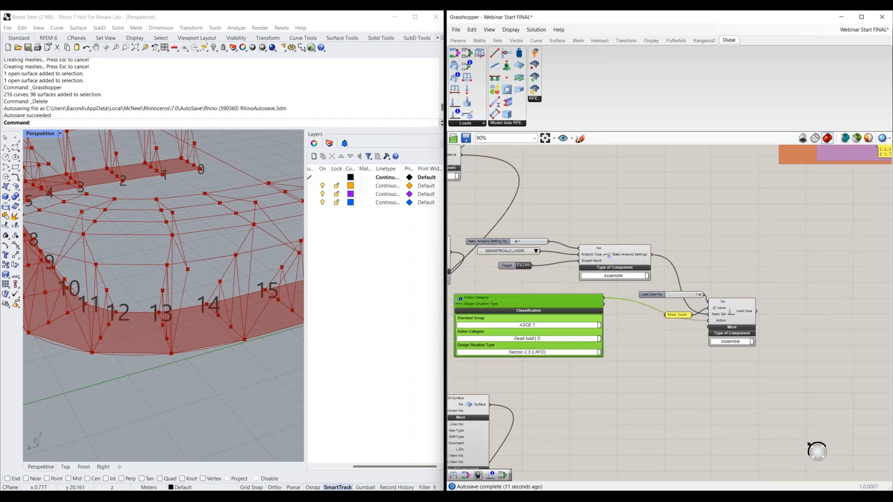
Expand the Load Case's additional inputs and connect a Boolean Toggle set to True to SW active.
scroll(819, 324, "up", 3)
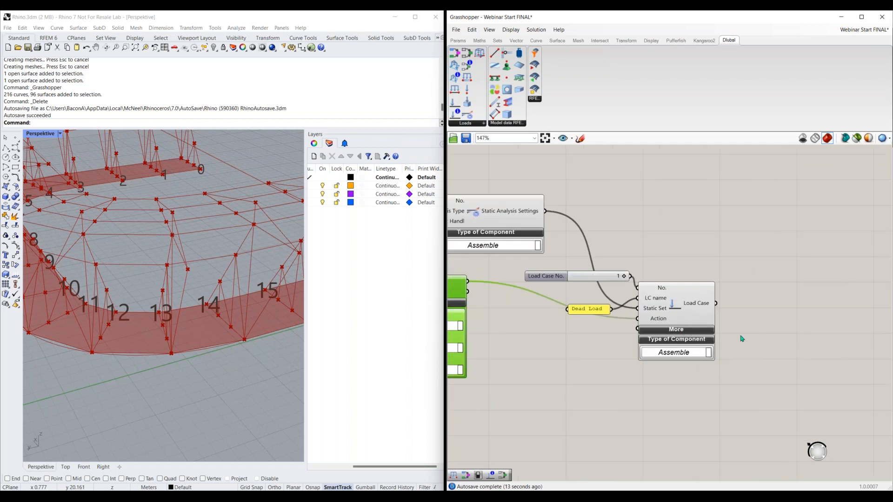
right_click_drag(706, 324, 689, 318)
left_click(675, 314)
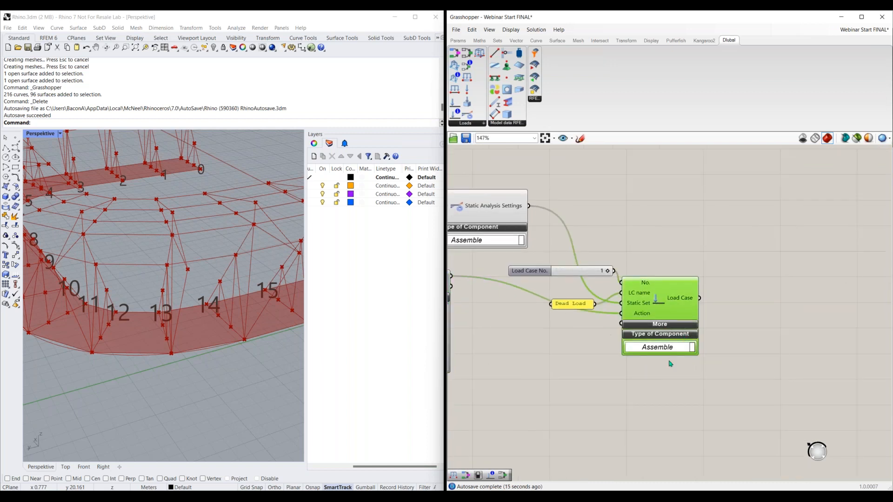
left_click(670, 325)
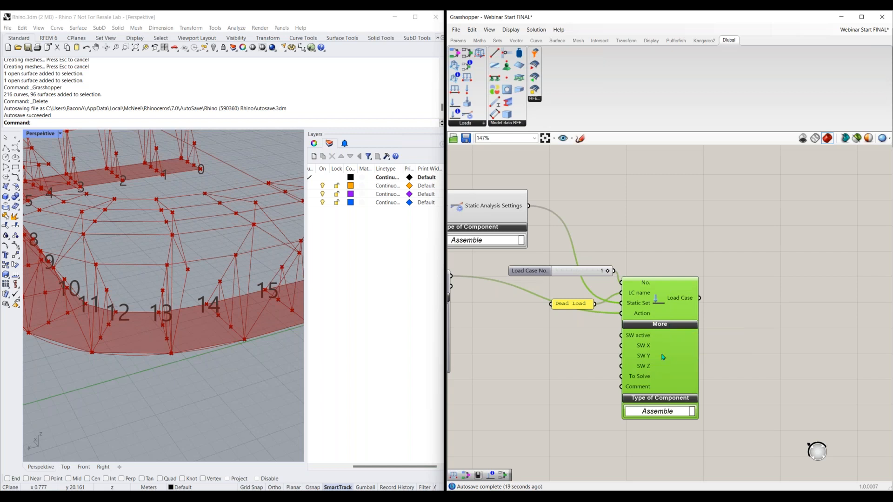
left_click(630, 337)
double_click(571, 338)
type("boo")
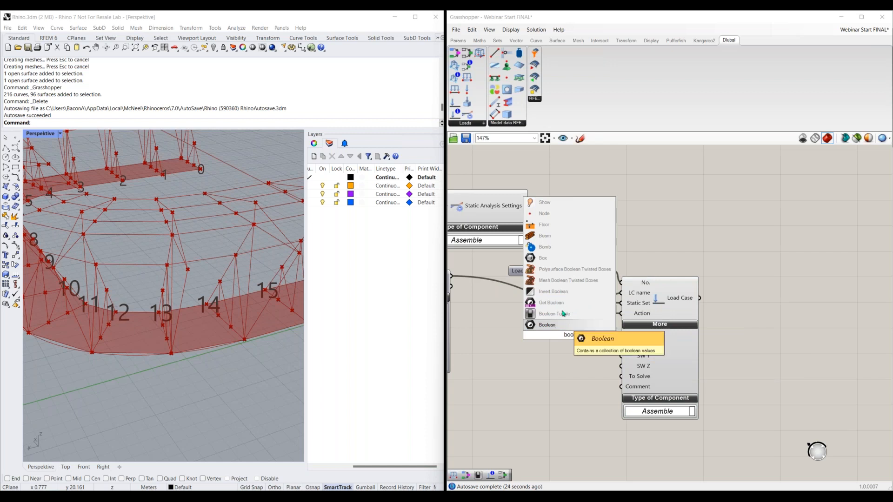
left_click(563, 314)
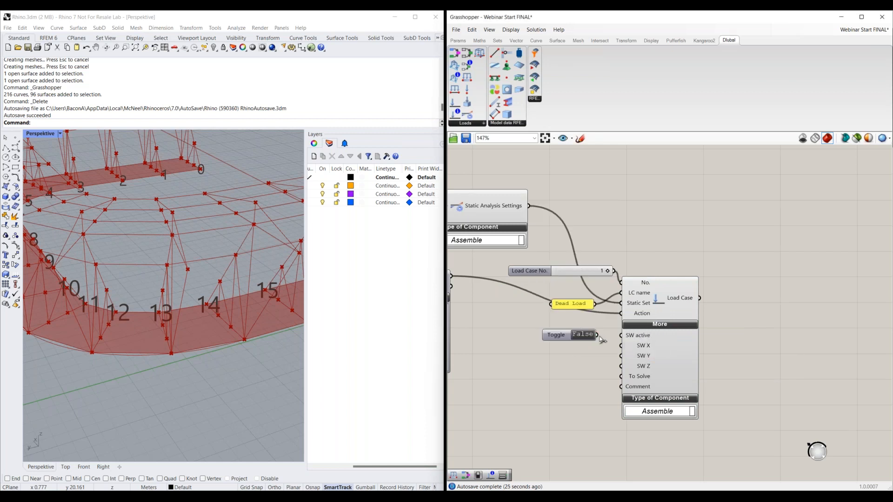
left_click_drag(564, 334, 550, 334)
double_click(572, 335)
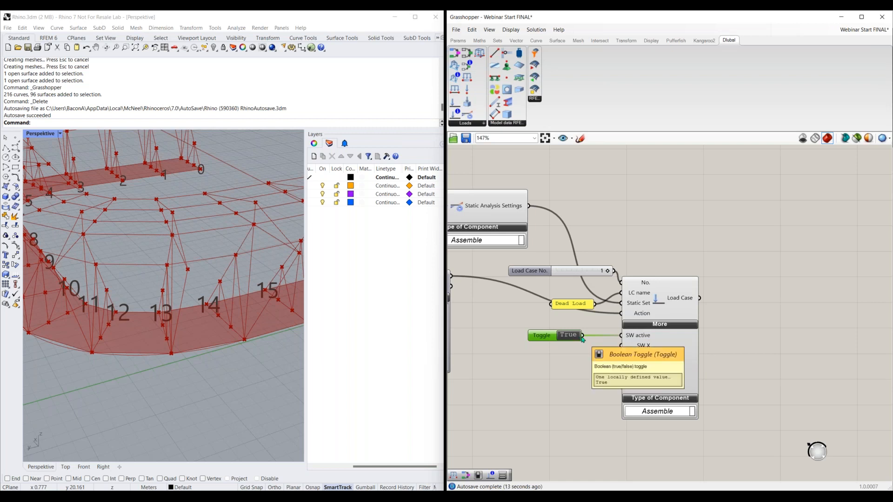
Duplicate the Load Case with its classification, number slider, name panel and toggle, placing the copy below the original.
scroll(582, 339, "down", 3)
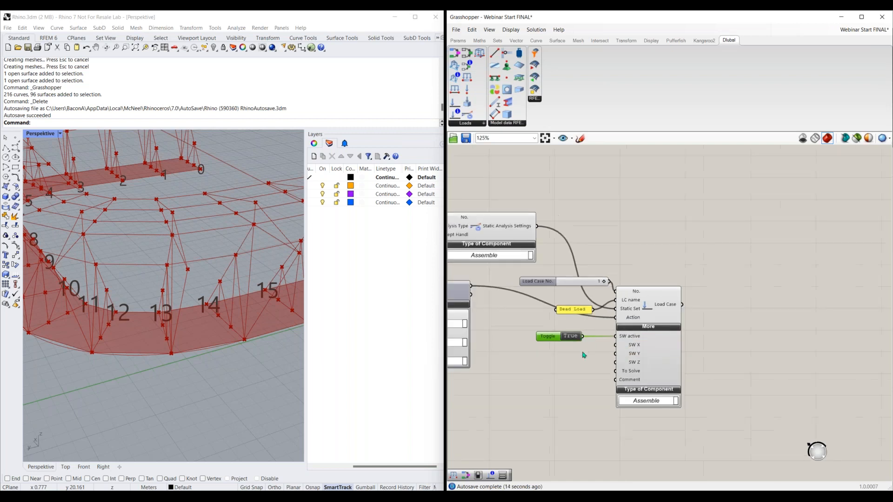
scroll(518, 355, "down", 4)
left_click(514, 338)
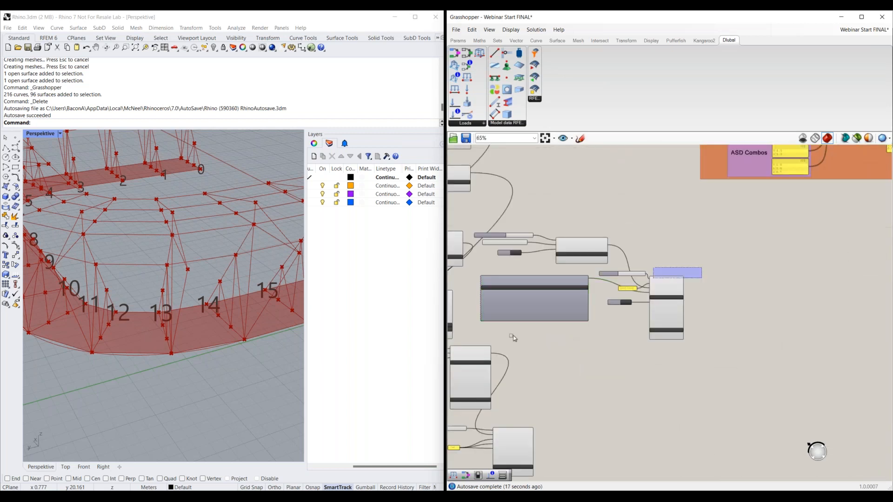
left_click_drag(513, 337, 535, 338)
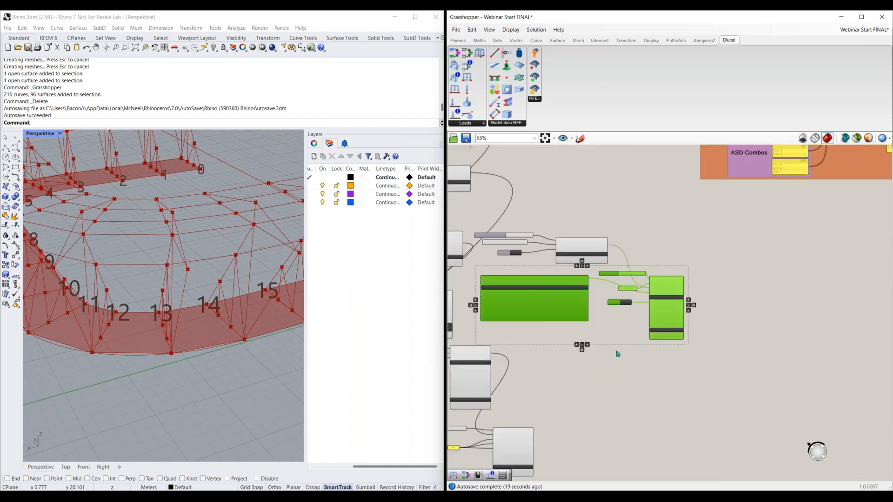
left_click_drag(572, 309, 639, 398, "alt")
left_click_drag(731, 276, 645, 290)
right_click_drag(634, 391, 556, 336)
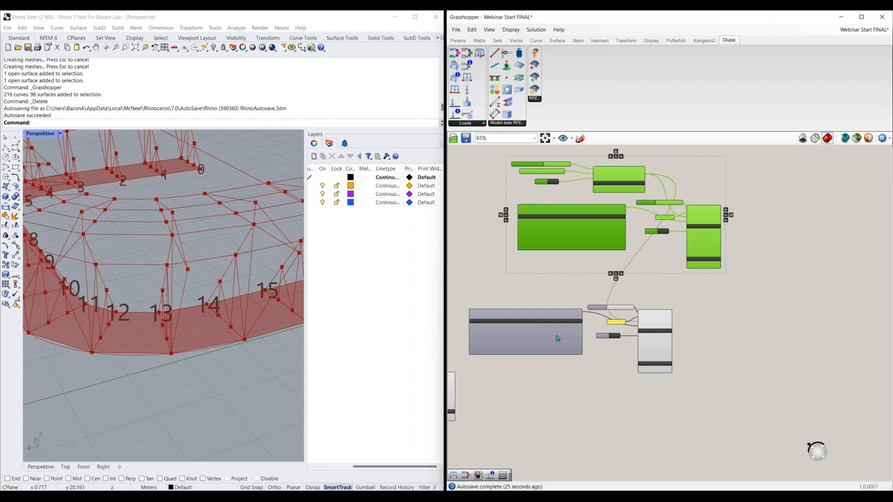
left_click_drag(680, 301, 611, 325)
left_click(657, 386)
scroll(679, 326, "up", 3)
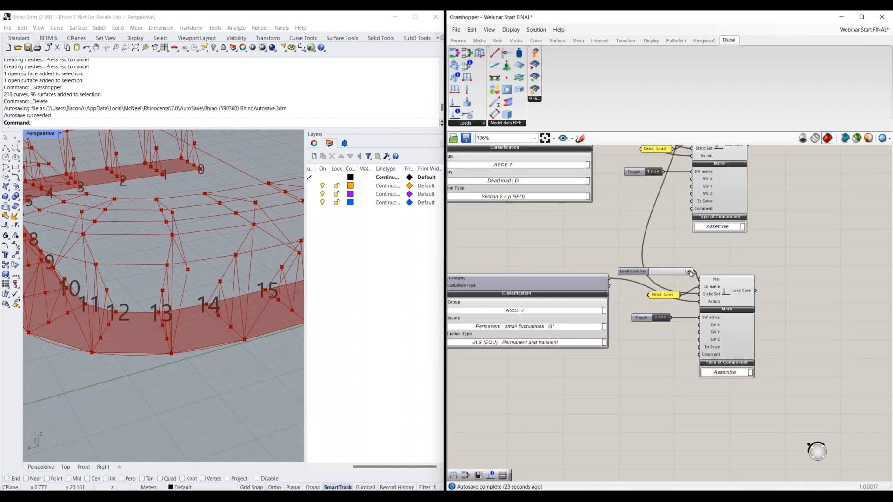
Replace the copied Load Case's number slider with one set to 2 and connect it to the No. input.
left_click(636, 273)
key("Delete")
double_click(659, 272)
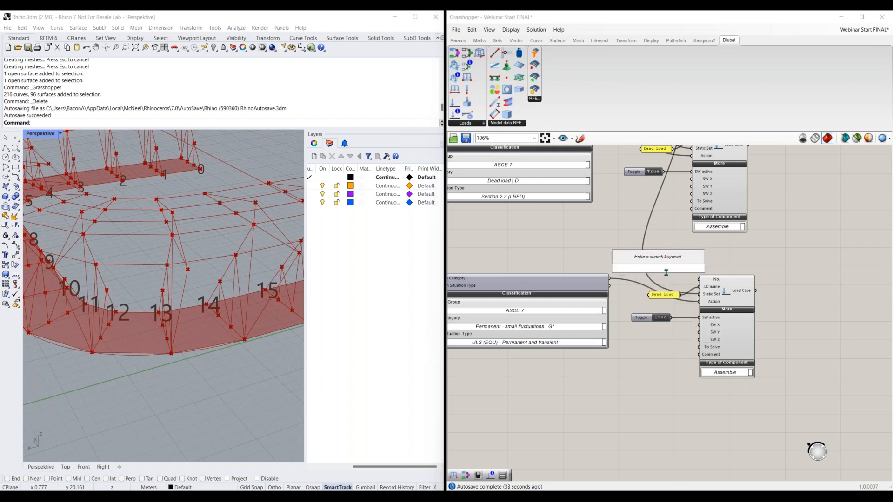
key("Escape")
key("ctrl+z")
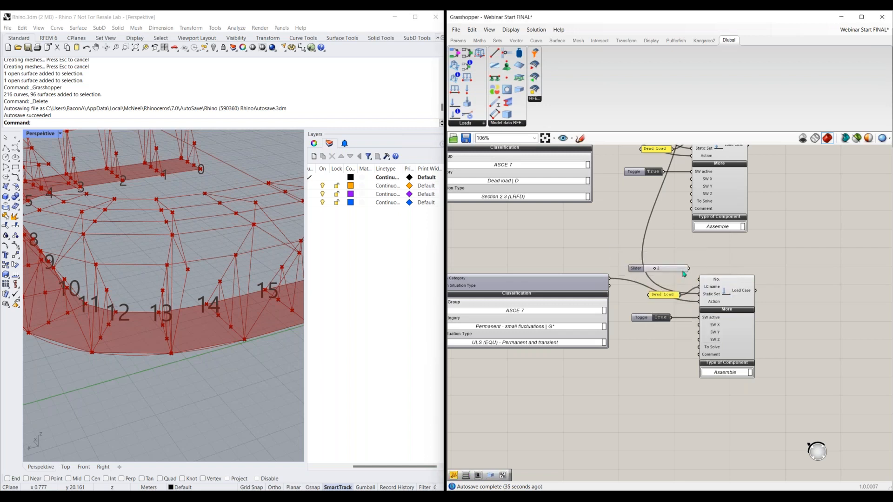
Change the copied Load Case's name panel to Live Load and set its SW active toggle to False.
double_click(666, 297)
key("Delete")
type("Liv")
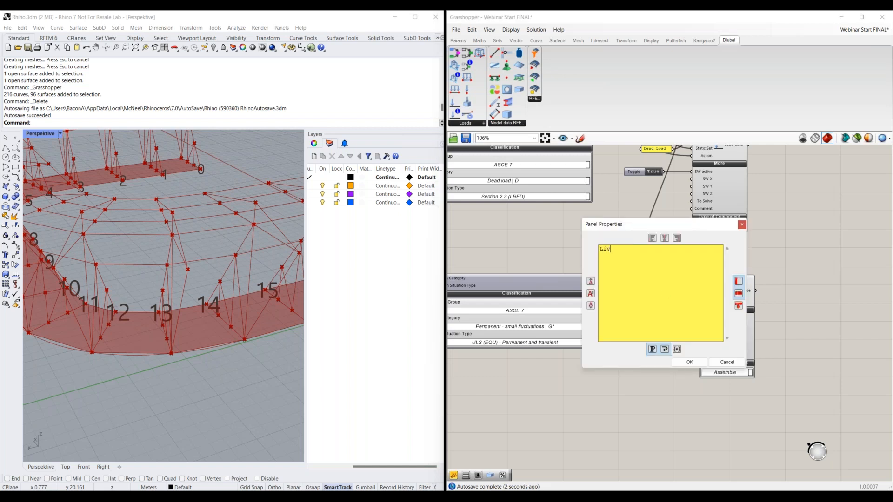
type("e Load")
left_click(689, 362)
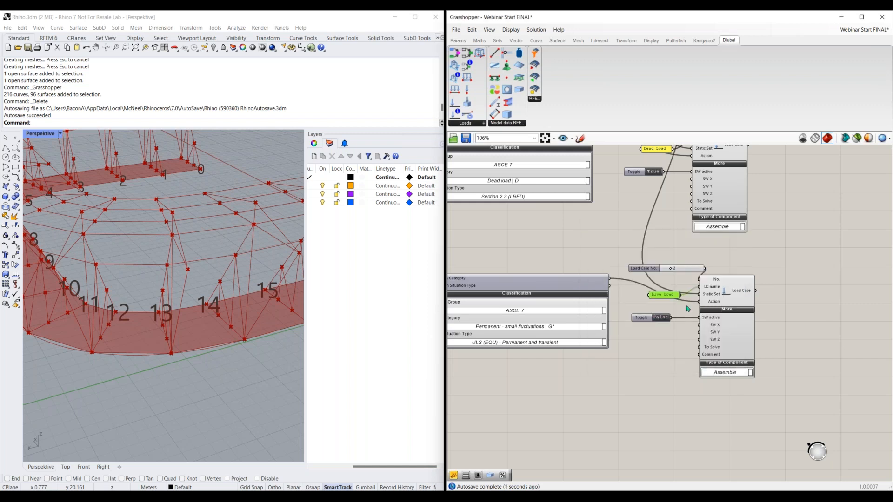
Set the Action Category of the second Load Case Classification to Live load | L.
right_click_drag(620, 351, 647, 342)
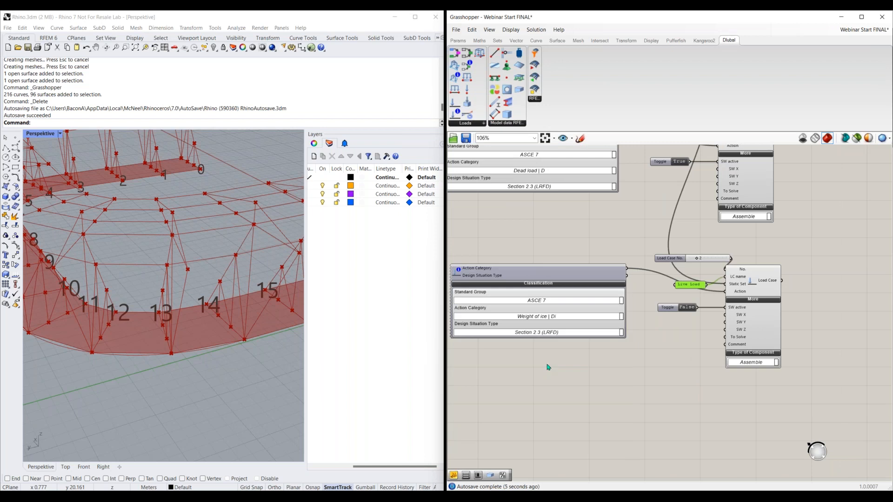
left_click(560, 319)
left_click(583, 341)
scroll(618, 356, "down", 1)
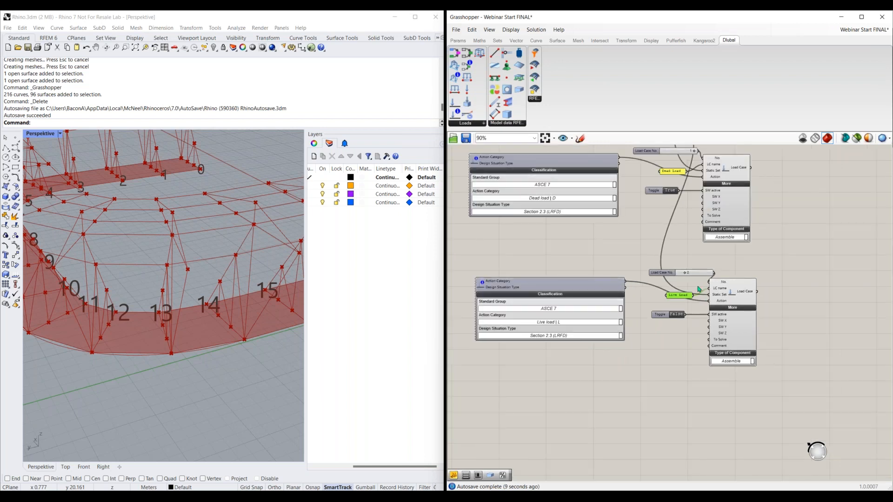
Place a Load Combination component beside the two Load Case components.
right_click_drag(750, 265, 735, 277)
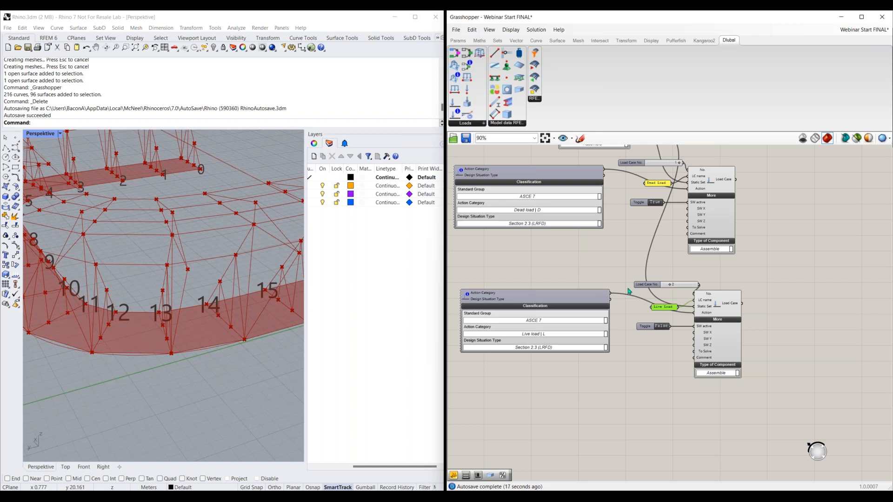
right_click_drag(669, 329, 536, 374)
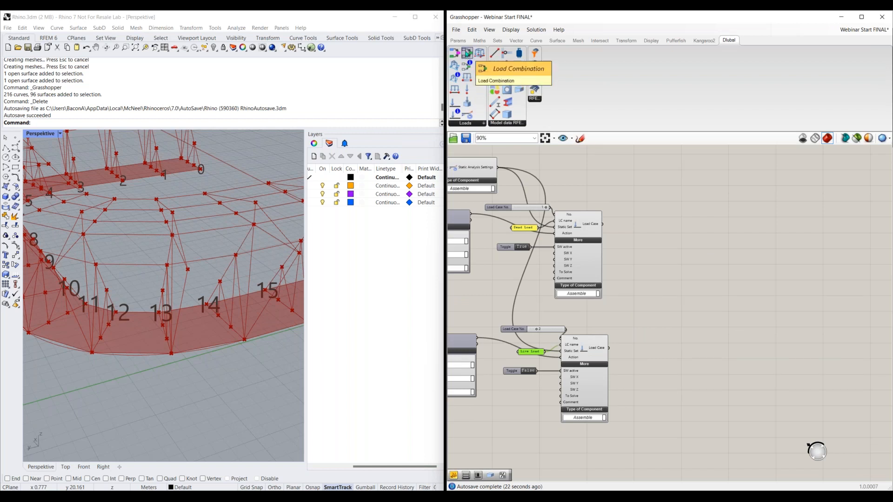
left_click_drag(736, 306, 737, 306)
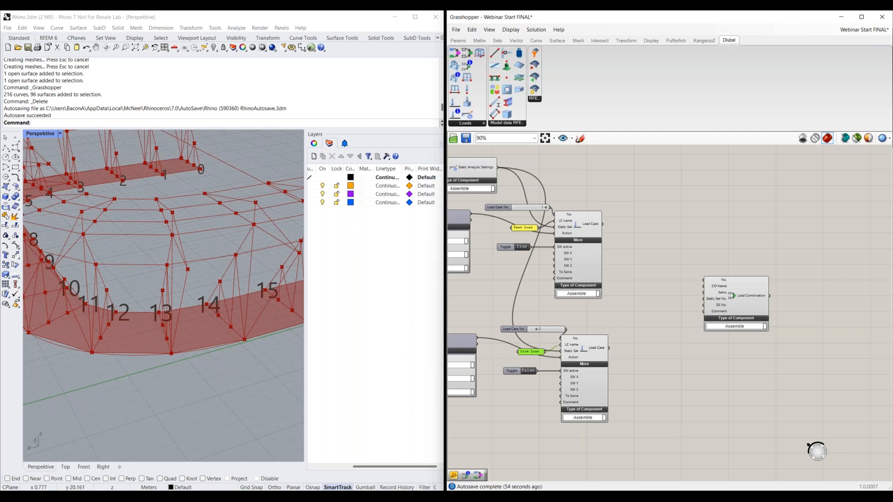
Switch to RFEM and add two design situations under Load Cases & Combinations, giving the second the type Section 2.4 (ASD), 1.
key("alt+Tab")
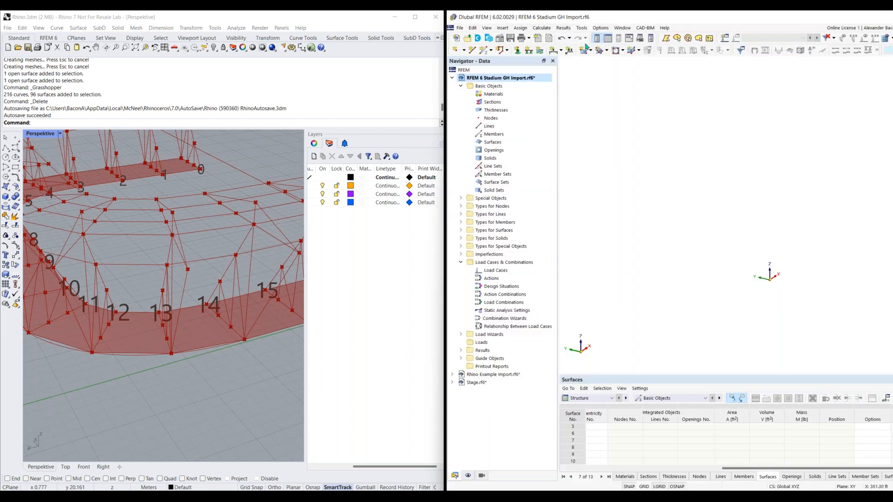
left_click(726, 39)
left_click(393, 82)
left_click(321, 83)
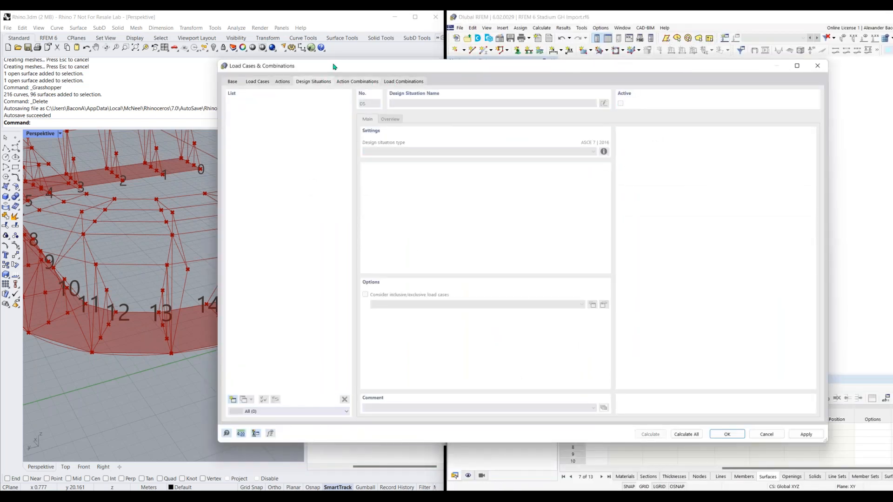
left_click(233, 398)
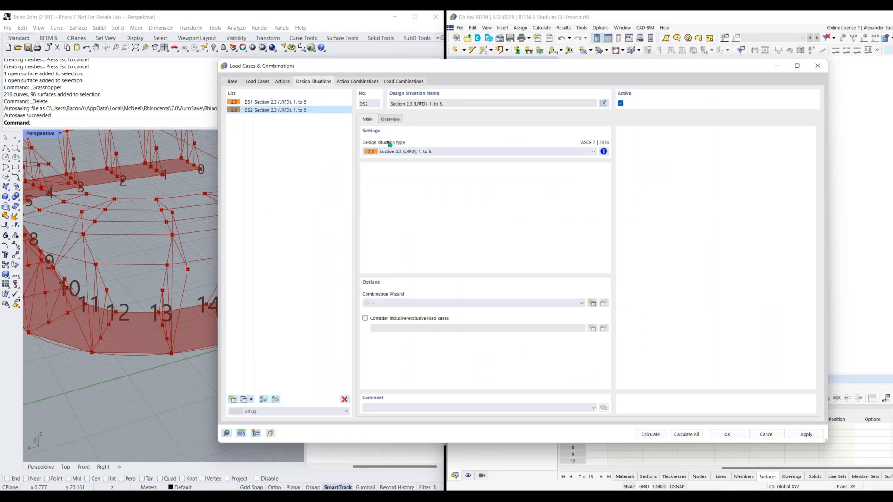
left_click(432, 151)
left_click(412, 249)
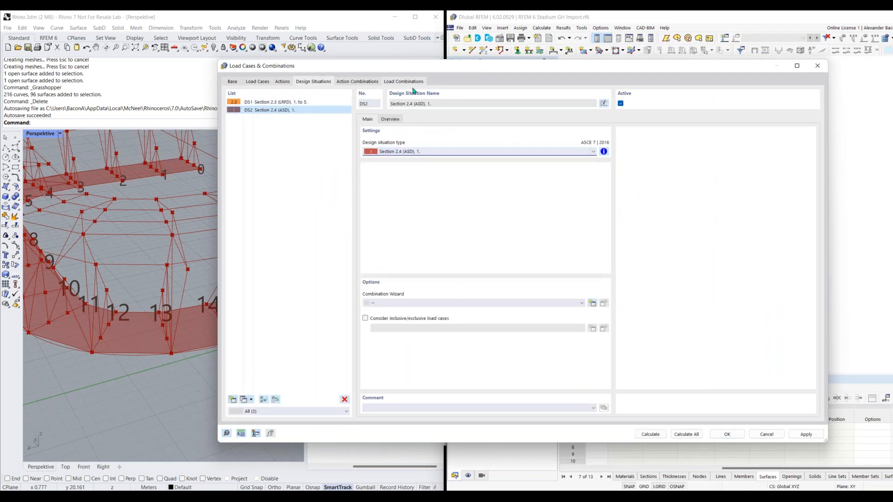
left_click(279, 102)
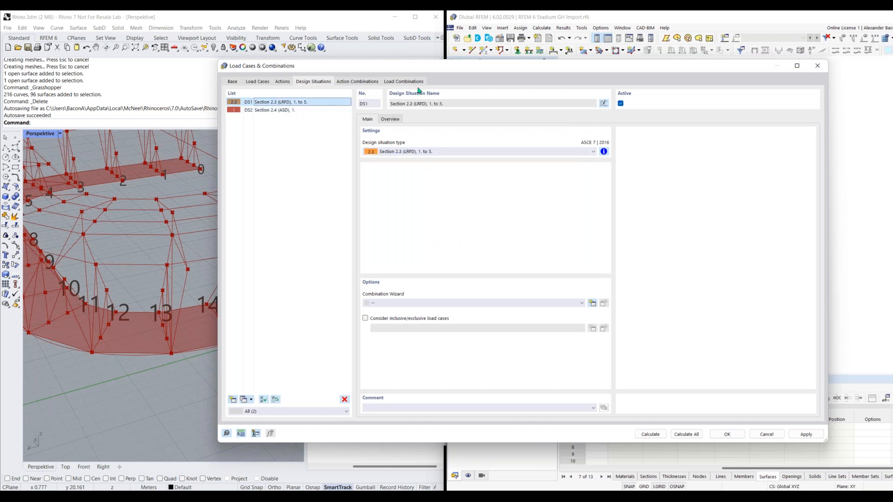
Add a load combination in RFEM and check the design situations that can be assigned to it.
left_click(415, 82)
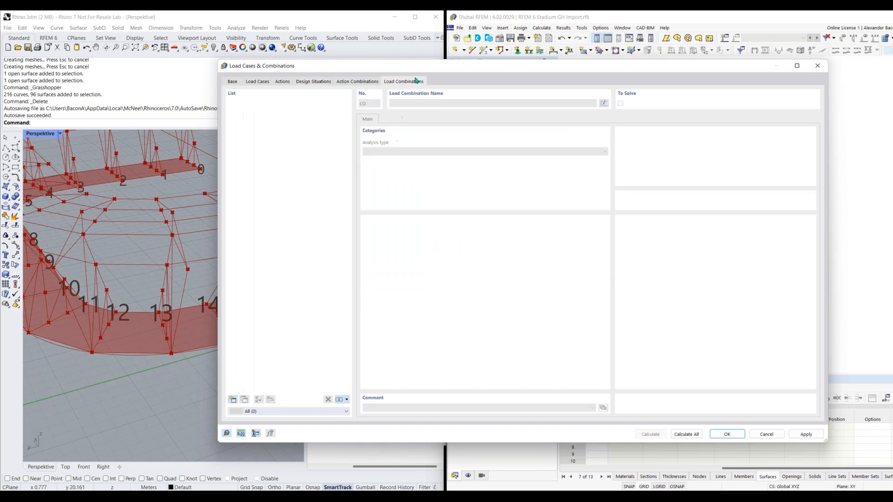
left_click(233, 398)
left_click(595, 312)
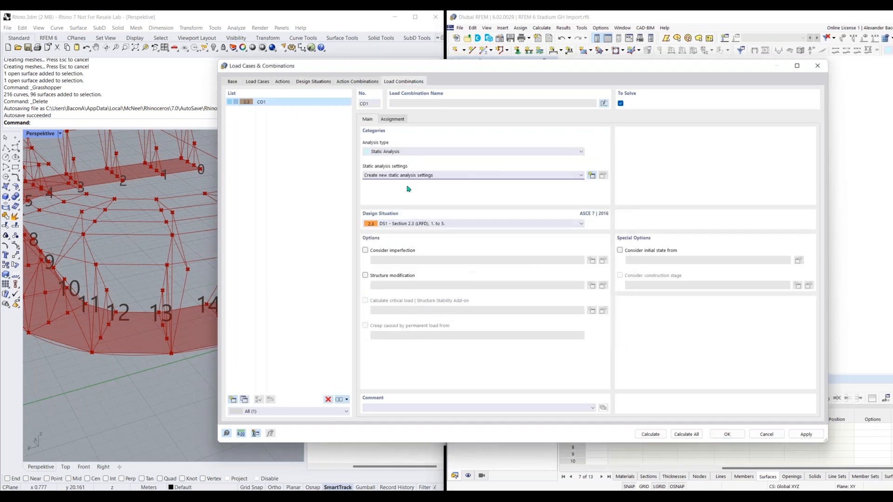
left_click(438, 224)
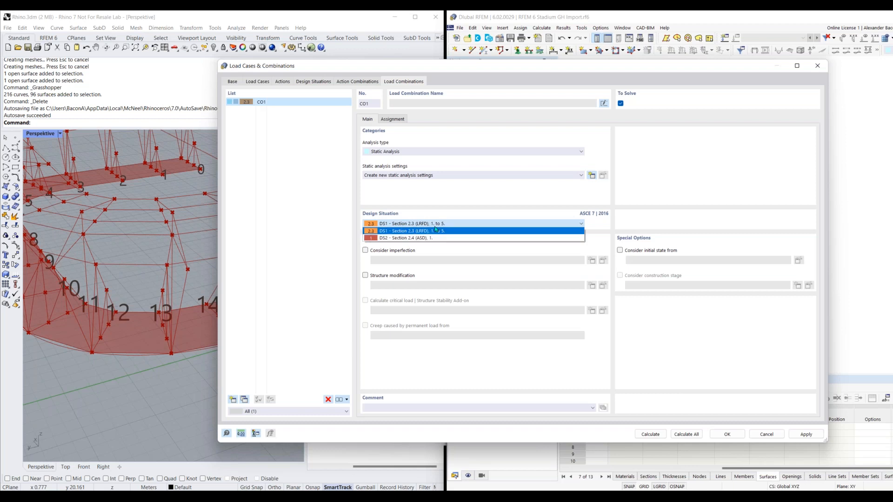
left_click(440, 220)
Create Second-order (P-Δ) static analysis settings for the load combination and close Load Cases & Combinations without accepting it.
left_click(431, 176)
left_click(431, 182)
left_click(498, 167)
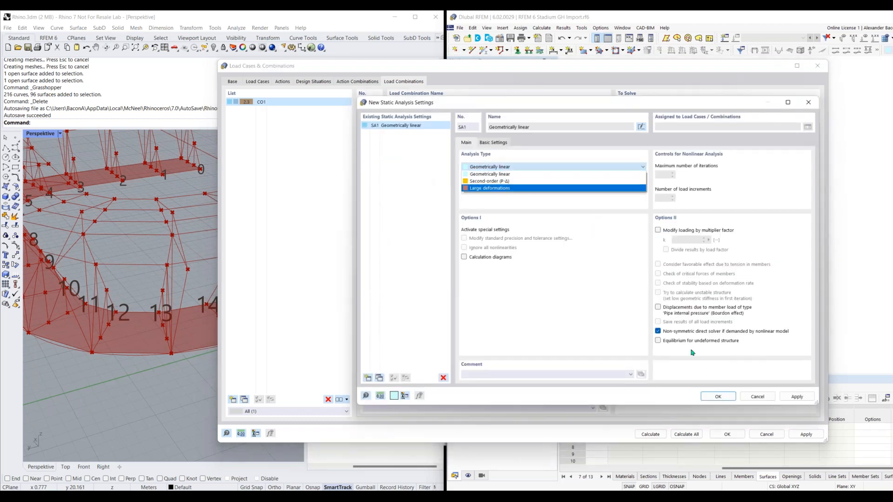
left_click(511, 181)
left_click(718, 397)
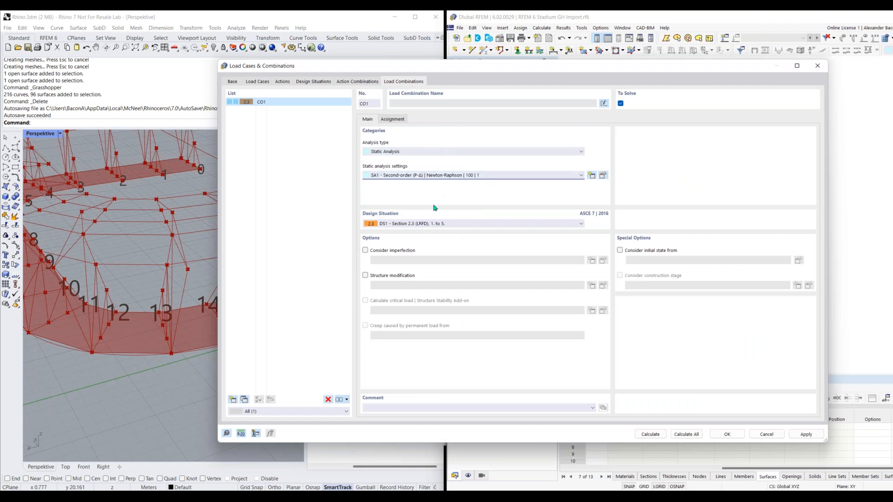
left_click(817, 65)
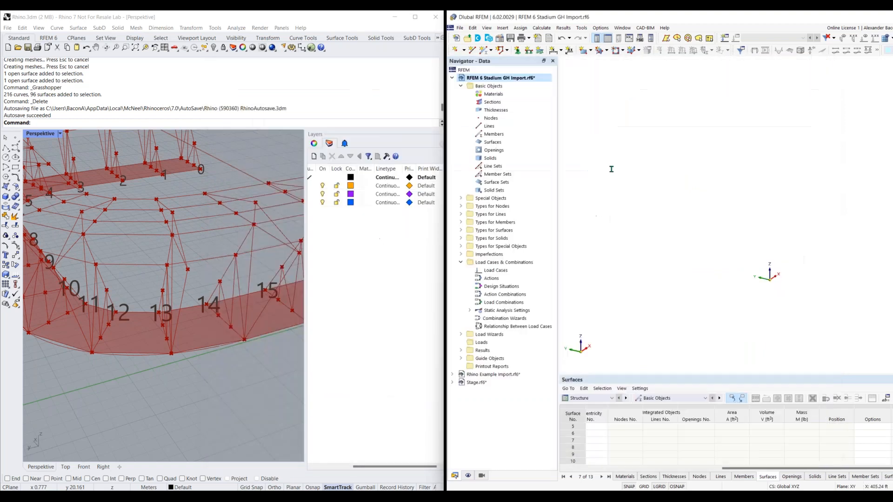
Return to Grasshopper and place a Design Situation component above the Load Combination component.
left_click(637, 496)
mouse_move(677, 237)
right_mouse_down()
mouse_move(702, 240)
mouse_move(680, 243)
right_mouse_up()
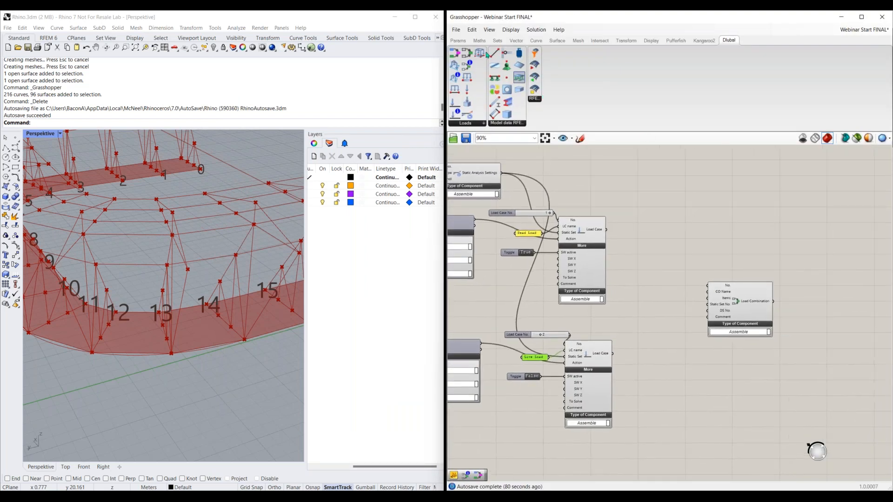
left_click_drag(456, 54, 659, 212)
left_click_drag(719, 202, 721, 202)
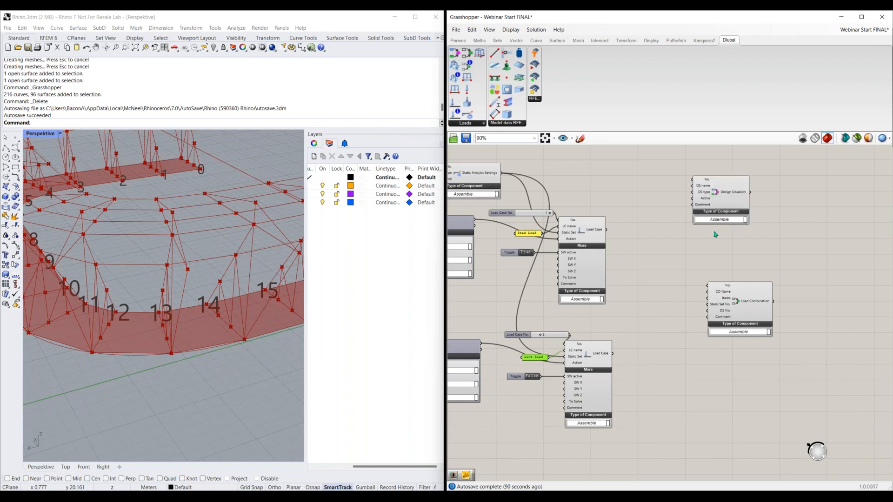
Add a number slider set to 1 and connect it to the Design Situation's No. input.
scroll(719, 207, "up", 5)
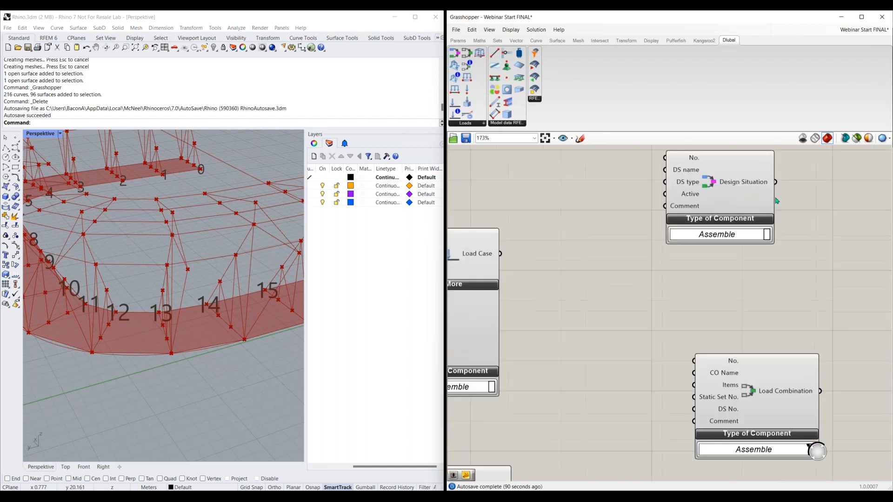
double_click(596, 177)
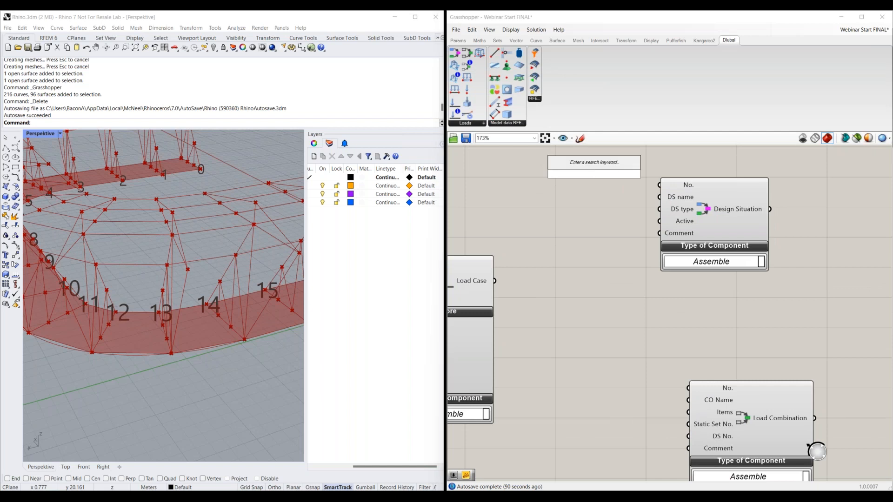
type("slider")
key("Return")
left_click_drag(627, 175, 659, 185)
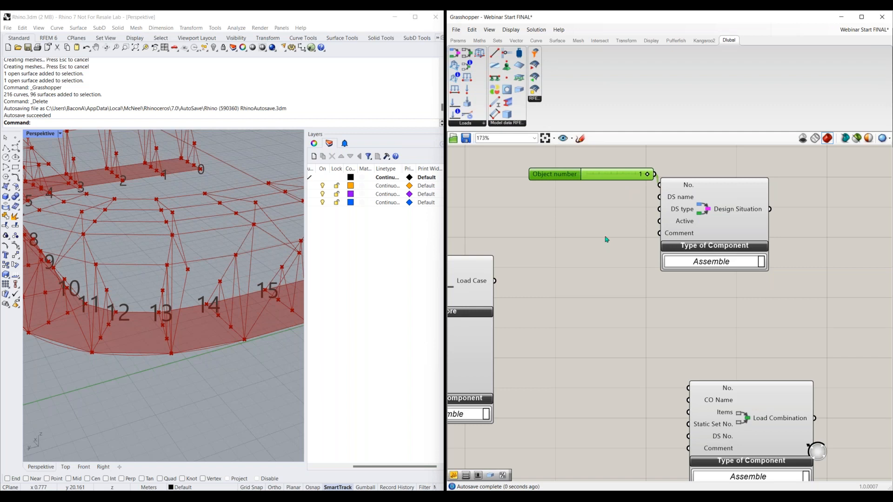
Add a panel containing LRFD, connect it to the Design Situation's DS name input and align it beside that input.
double_click(598, 204)
type("LRFD")
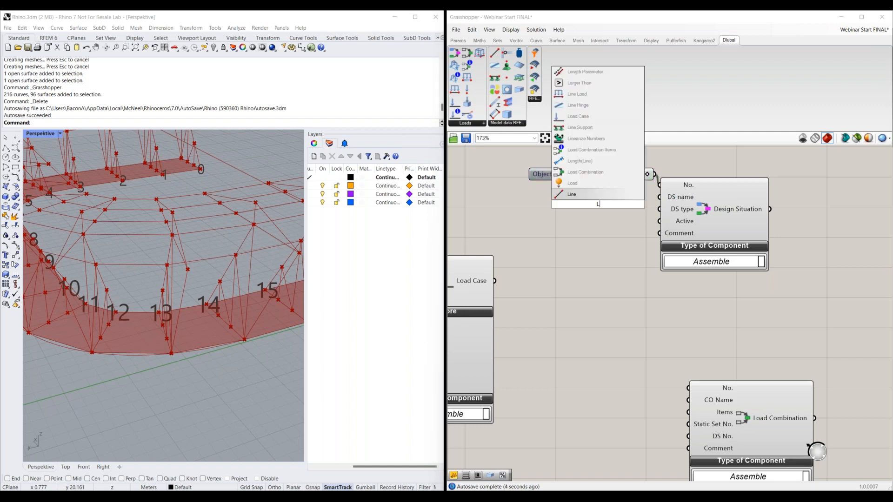
key("BackSpace")
key("BackSpace")
key("BackSpace")
key("BackSpace")
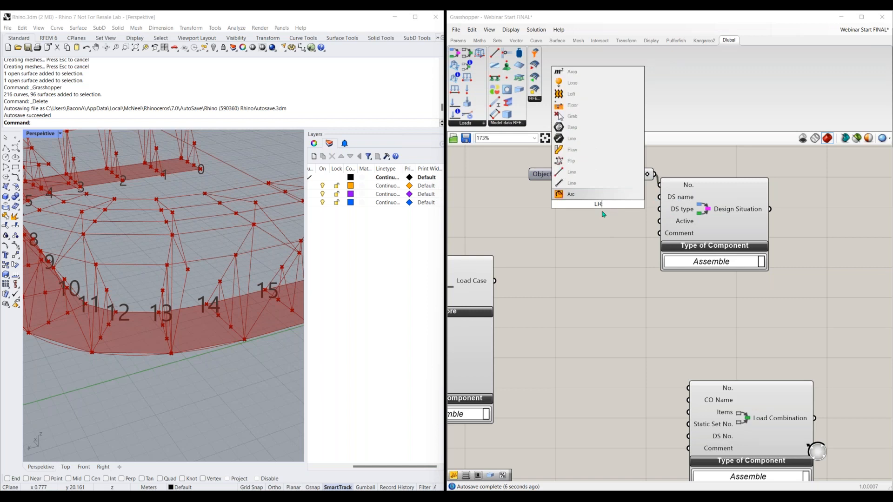
type("\"LRFD")
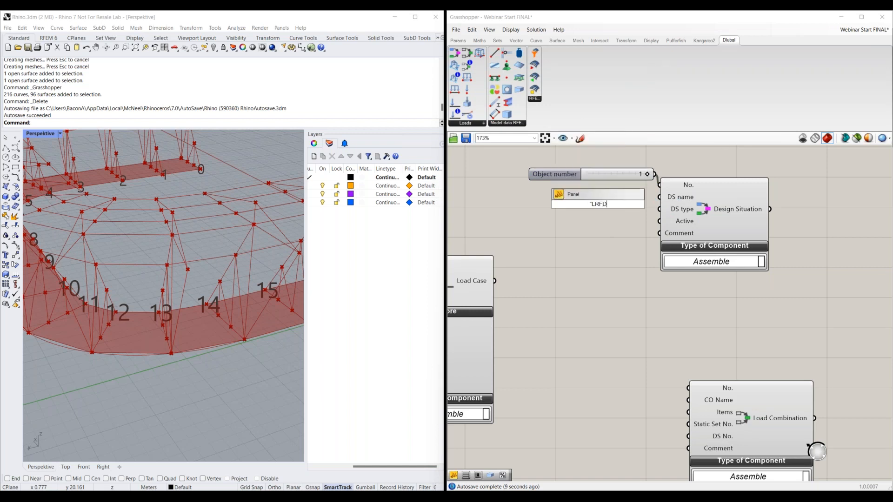
type("\"")
key("Return")
left_click_drag(614, 204, 659, 197)
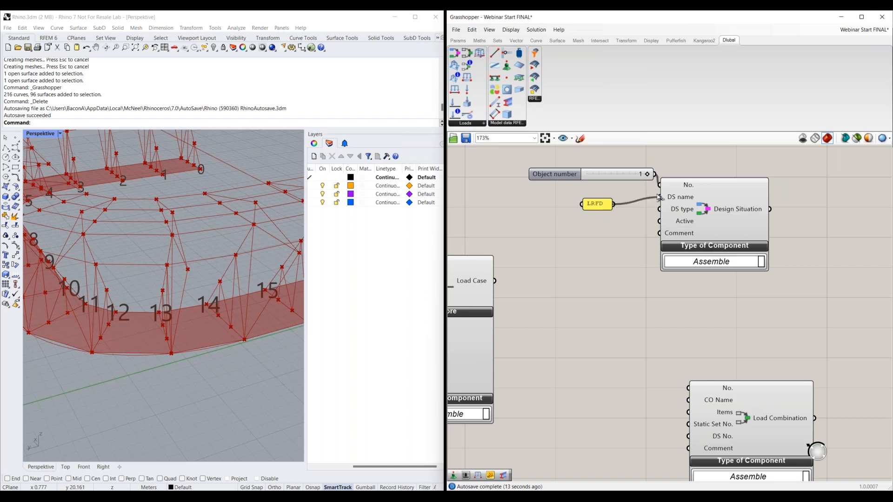
left_click_drag(591, 201, 580, 193)
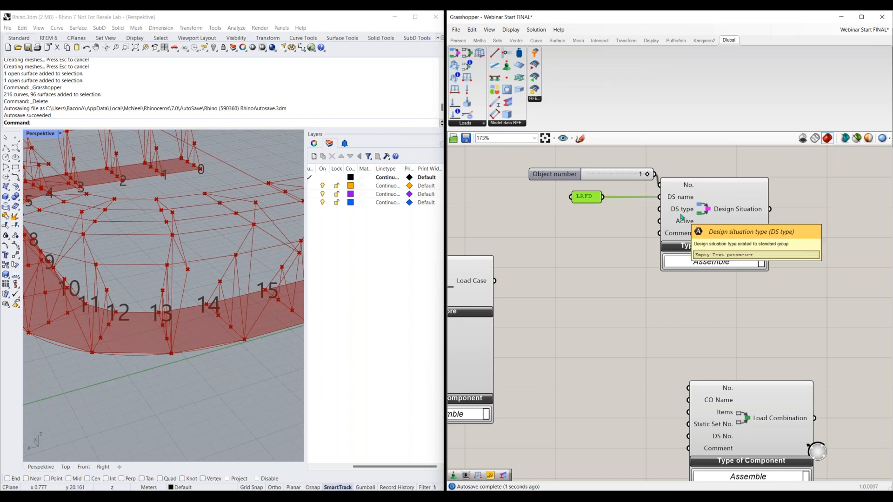
Make room beside the Design Situation component and place a Load Case Classification component above its number slider.
scroll(624, 249, "down", 1)
right_click_drag(623, 249, 701, 224)
right_click_drag(753, 194, 672, 252)
left_click_drag(728, 254, 766, 260)
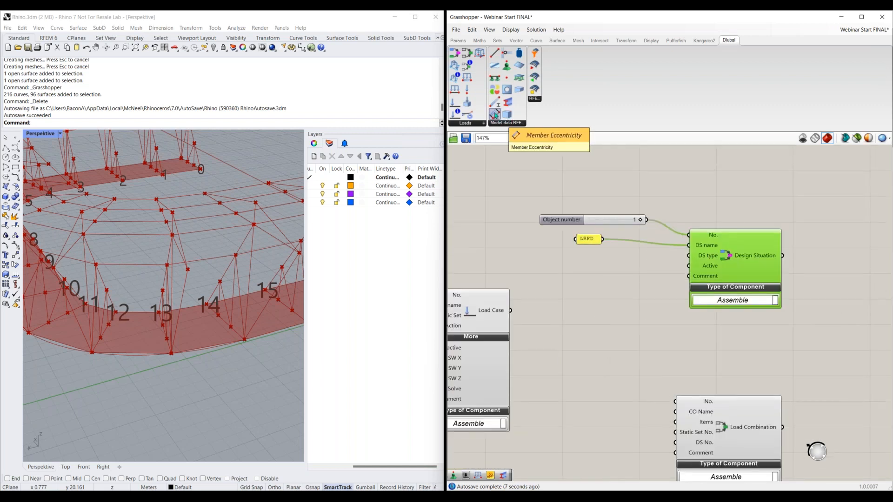
left_click(456, 113)
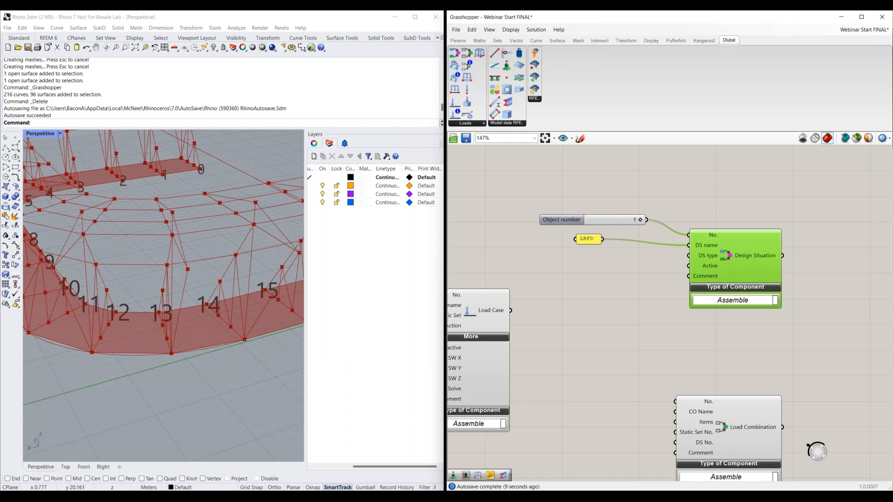
left_click(528, 179)
scroll(551, 219, "down", 1)
right_click_drag(541, 182, 583, 184)
left_click_drag(596, 176, 608, 169)
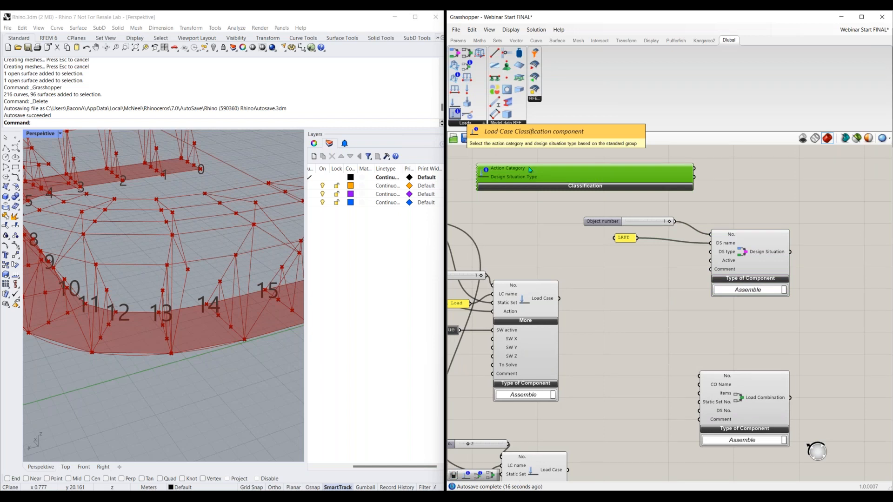
Expand the new component's Classification options and set Standard Group to ASCE 7 with design situation type Section 2.3 (LRFD).
left_click(579, 187)
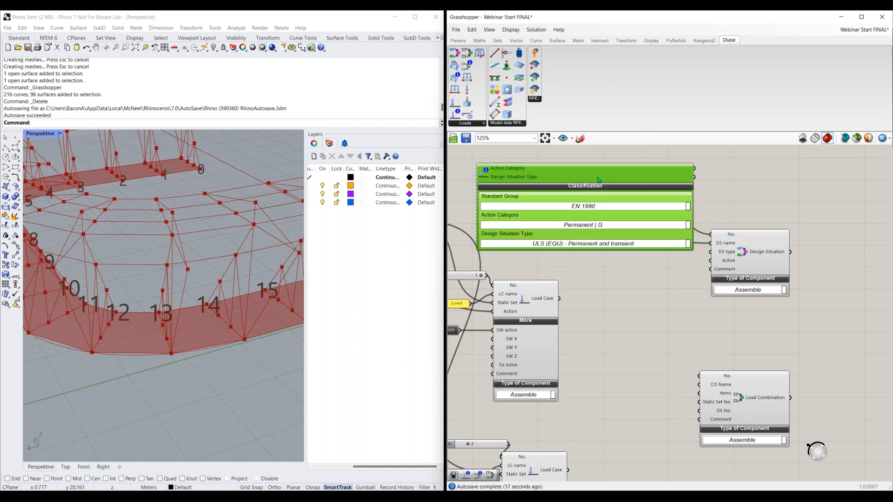
left_click(603, 207)
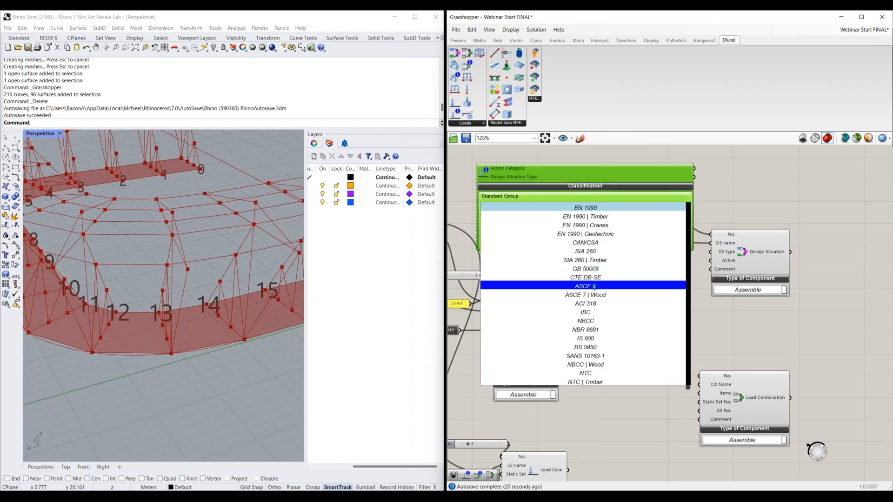
left_click(608, 286)
middle_click(608, 285)
left_click(609, 279)
scroll(610, 285, "down", 1)
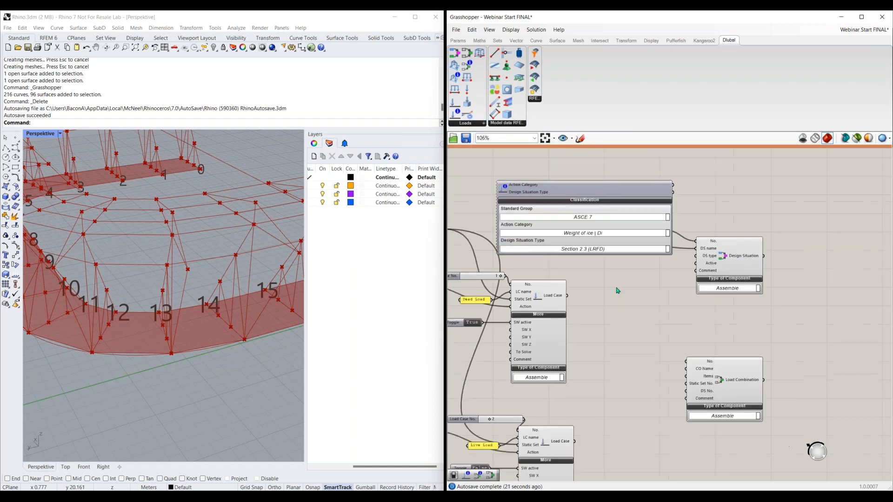
right_click_drag(603, 286, 578, 232)
left_click(570, 251)
left_click(569, 251)
Connect the classification's Design Situation Type output to DS type, and the Design Situation output to the Load Combination's DS No. input.
left_click_drag(607, 178, 594, 291)
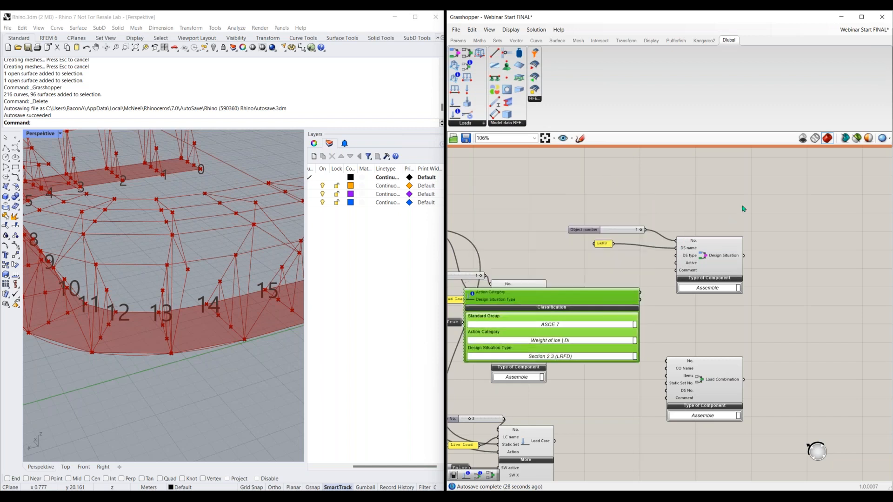
left_click_drag(743, 208, 602, 261)
left_click_drag(698, 253, 802, 253)
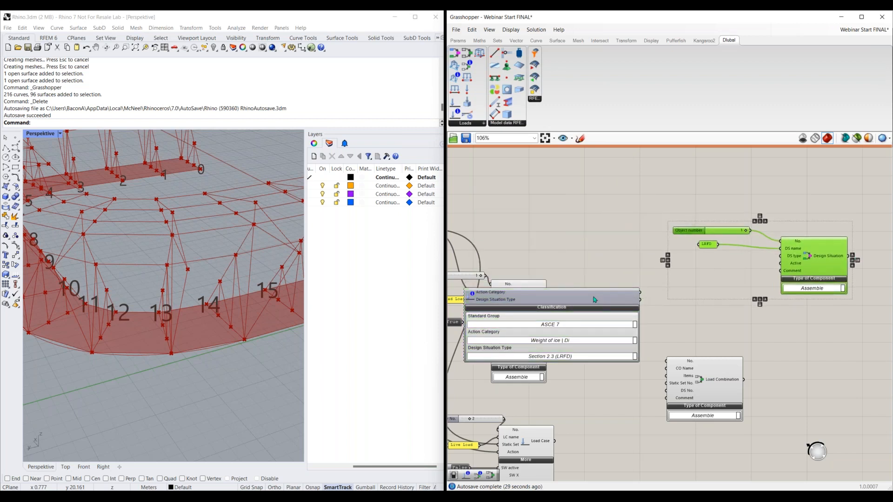
left_click_drag(636, 300, 778, 259)
right_click_drag(726, 229, 645, 219)
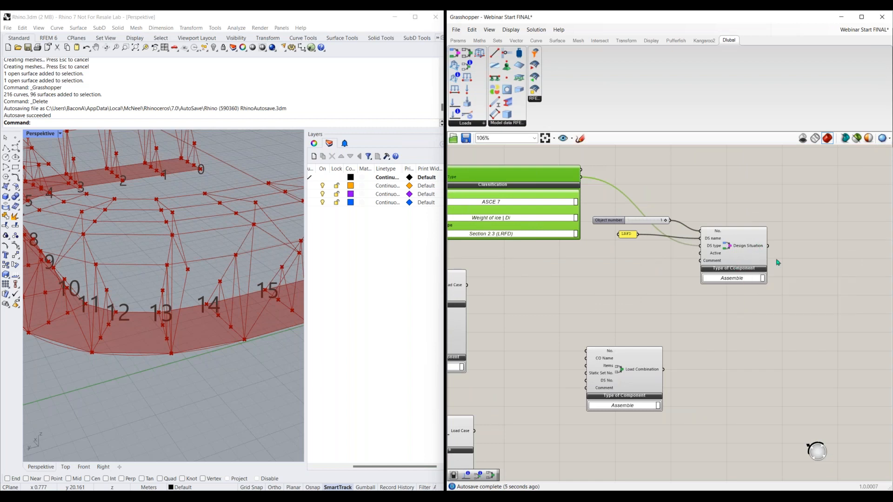
left_click_drag(768, 246, 828, 353)
right_click_drag(816, 347, 715, 327)
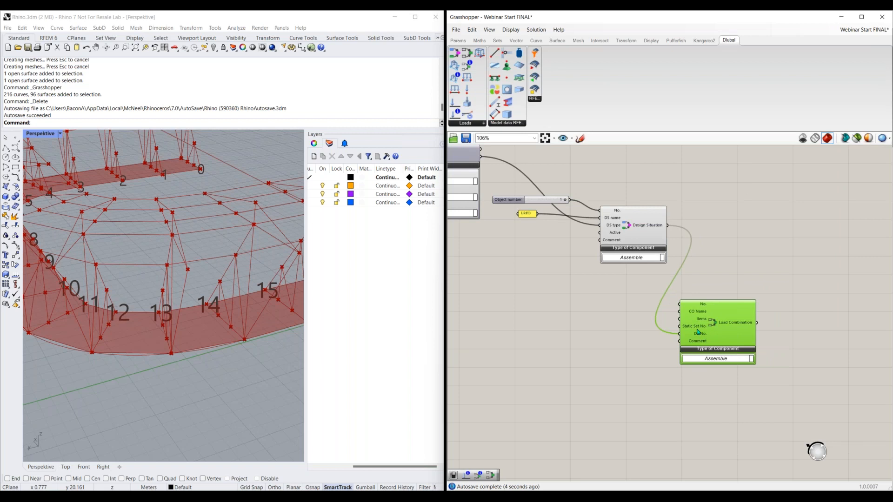
Copy the Static Analysis Settings component with its three inputs and paste the group above the Design Situation component.
right_click_drag(507, 292, 759, 321)
scroll(589, 307, "down", 3)
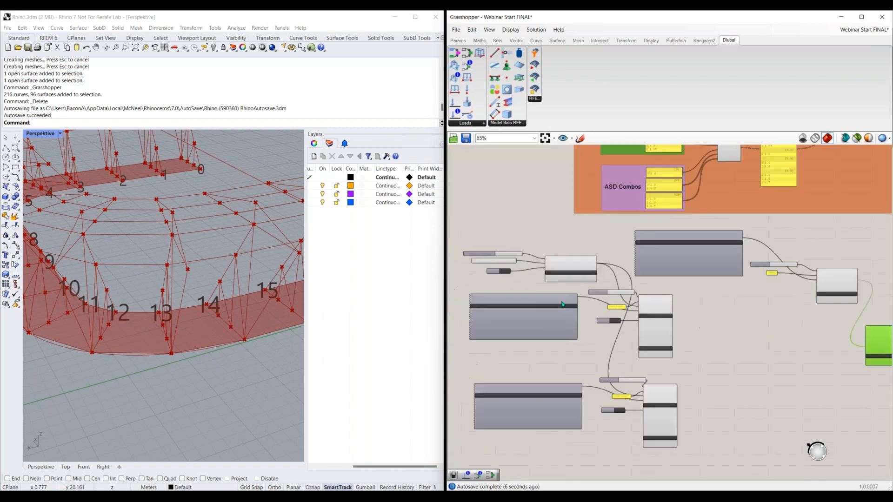
scroll(481, 238, "up", 3)
left_click_drag(635, 240, 496, 288)
scroll(803, 325, "down", 2)
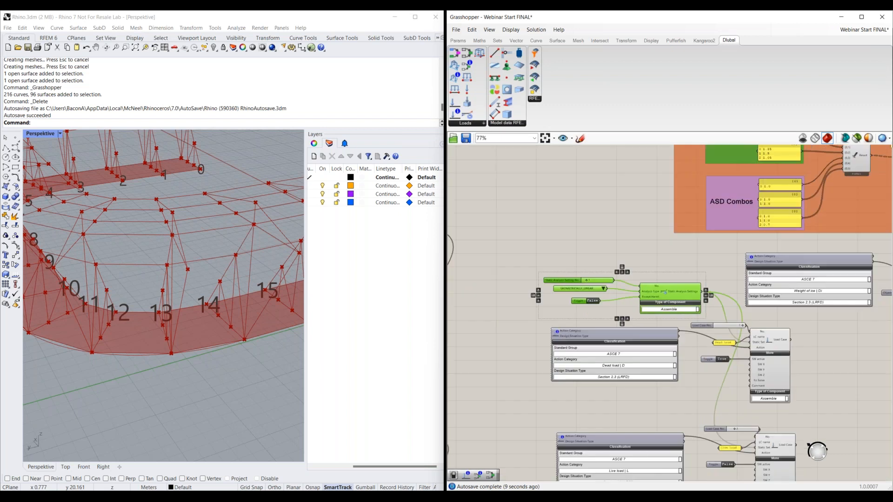
right_click_drag(803, 326, 591, 320)
right_click_drag(808, 250, 664, 262)
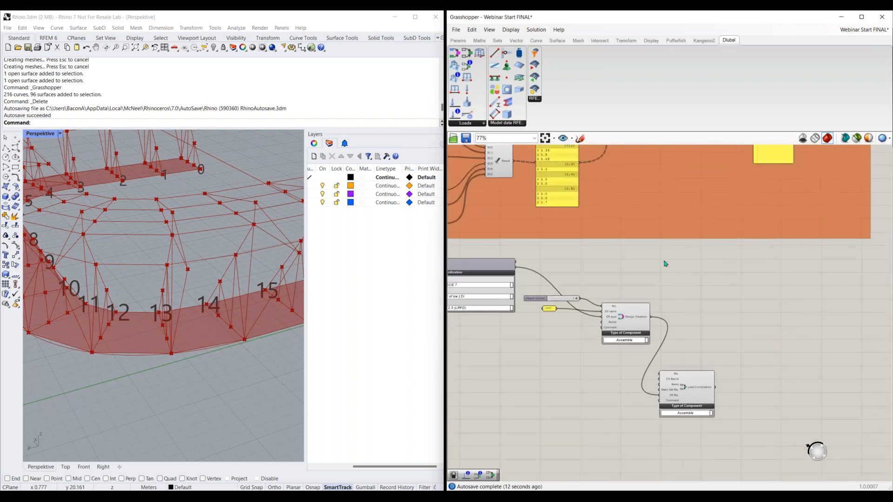
right_click_drag(588, 305, 737, 280)
key("ctrl+v")
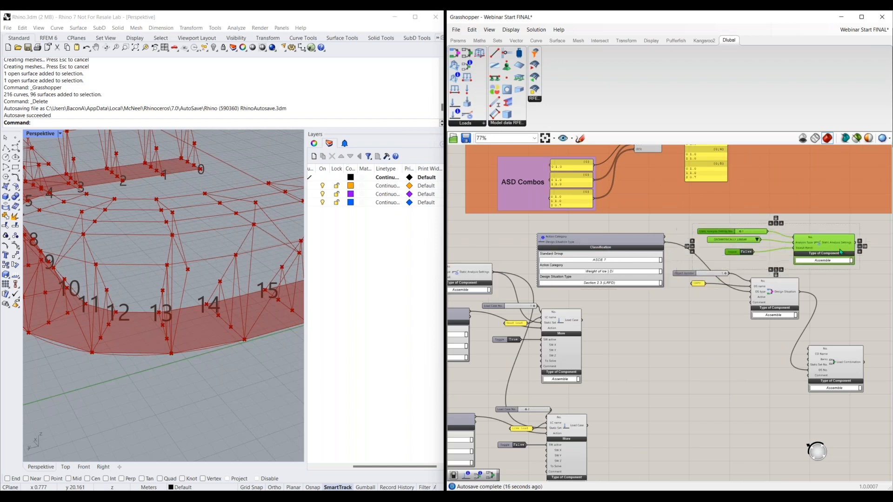
Set the copied settings' analysis type to SECOND_ORDER_P_DELTA and connect their output to the Load Combination's Static Set No. input.
right_click_drag(752, 320, 690, 344)
left_click(694, 264)
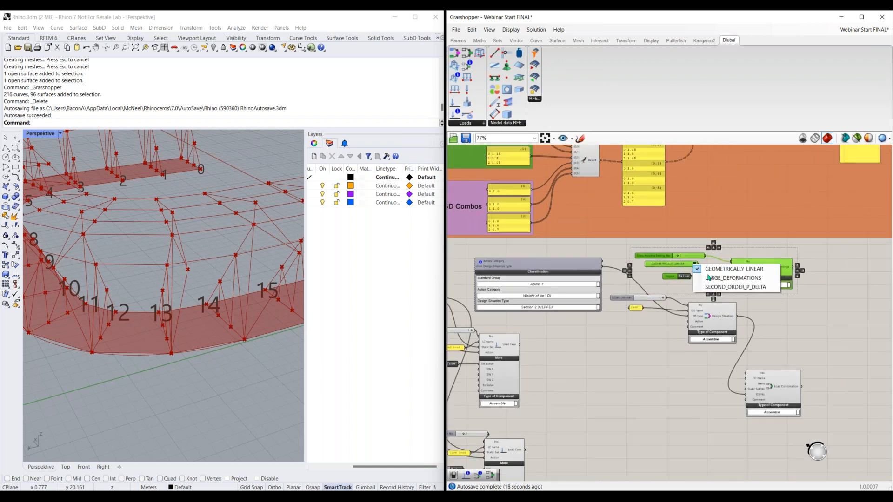
left_click(712, 287)
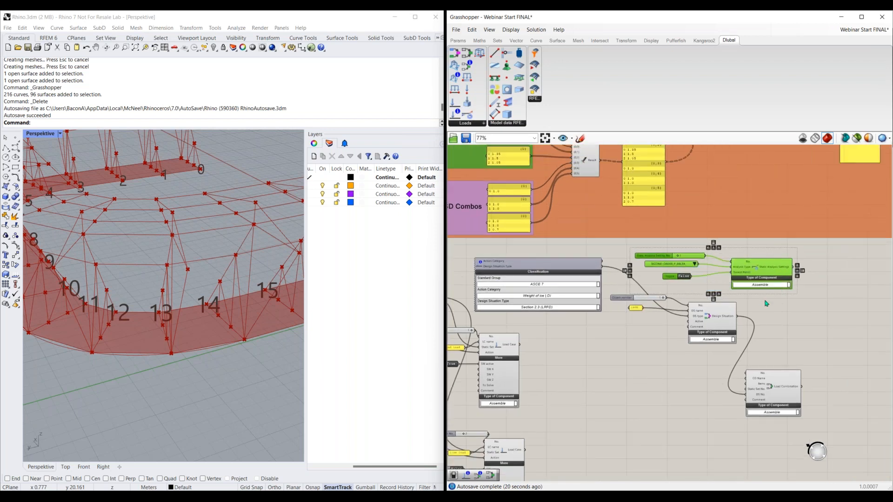
left_click(796, 272)
left_click_drag(795, 271, 744, 393)
scroll(744, 396, "up", 4)
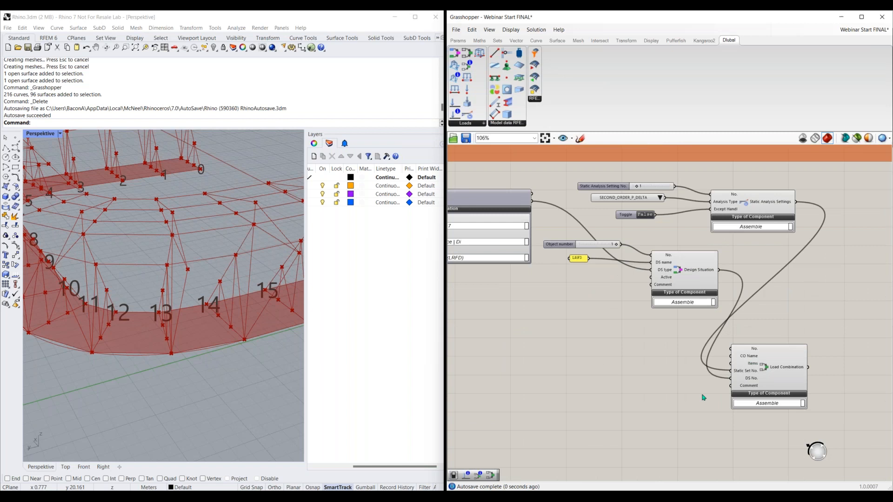
right_click_drag(664, 387, 633, 384)
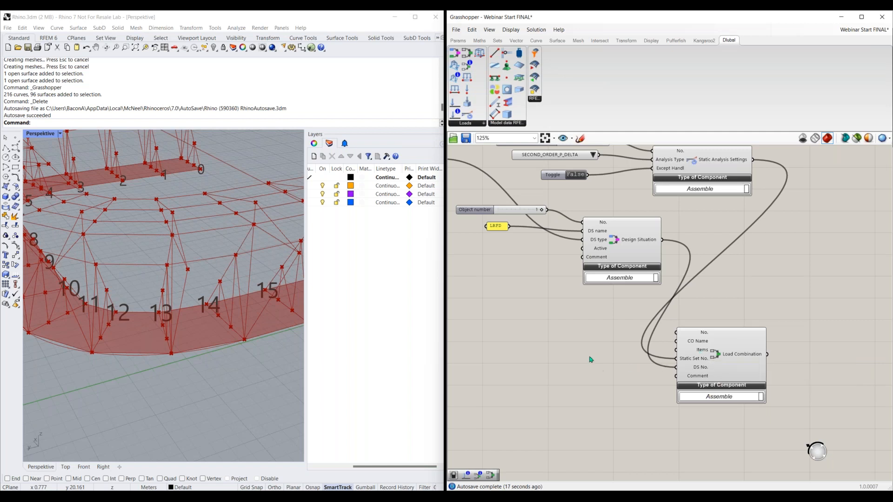
Place a Load Combination Items component in the free space before the Load Combination component.
scroll(622, 365, "down", 2)
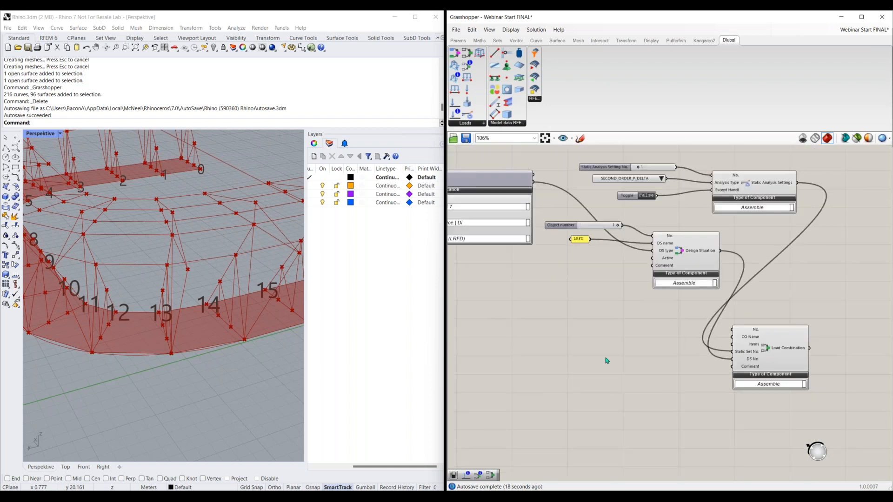
double_click(606, 357)
type("load")
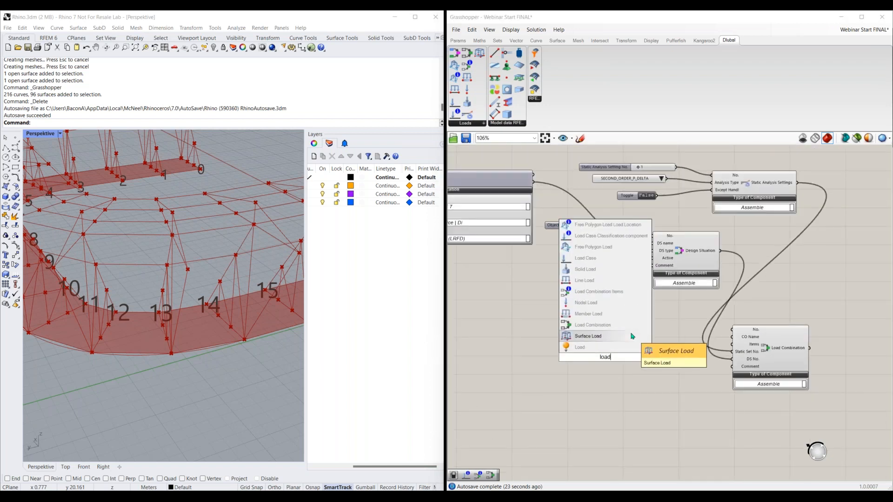
type(" comb")
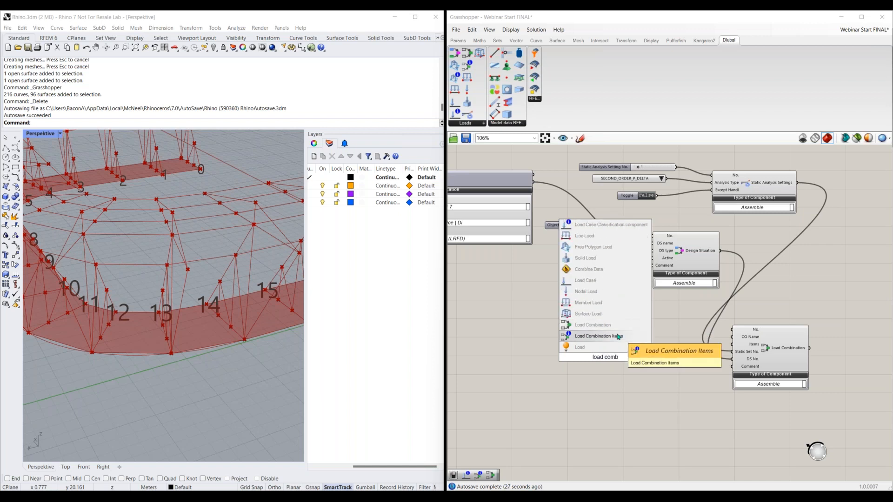
key("Return")
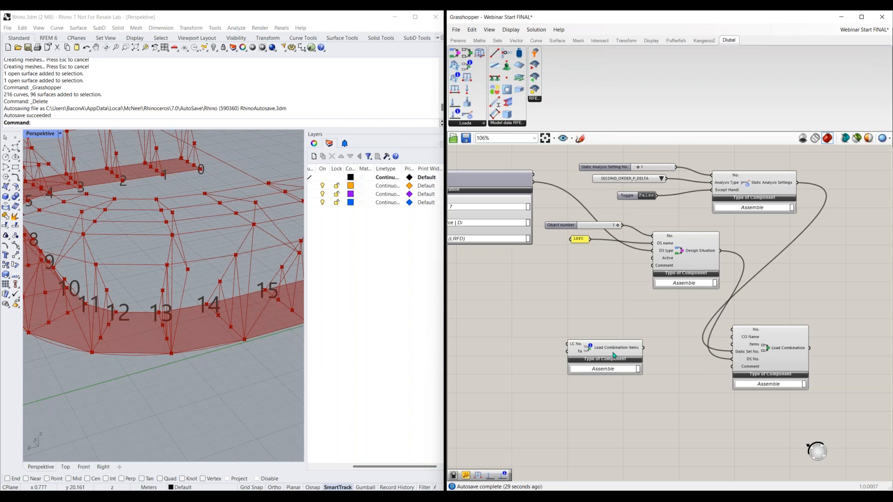
right_click_drag(595, 354, 674, 341)
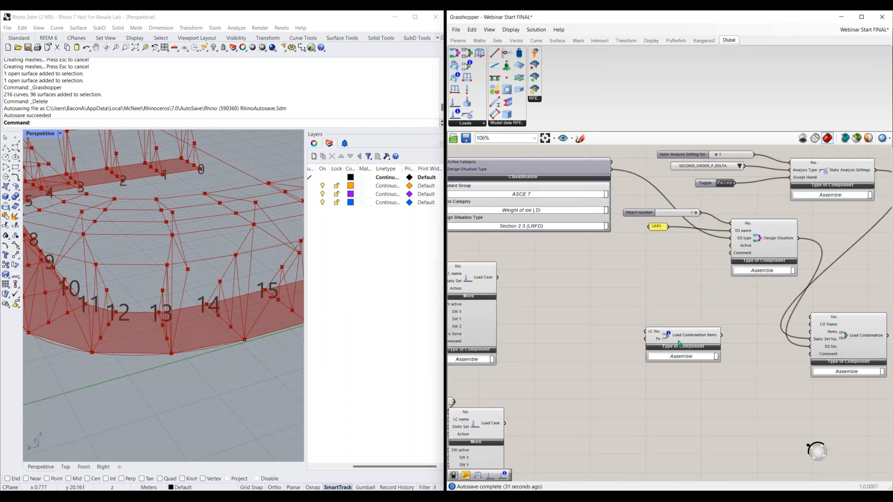
scroll(679, 343, "up", 4)
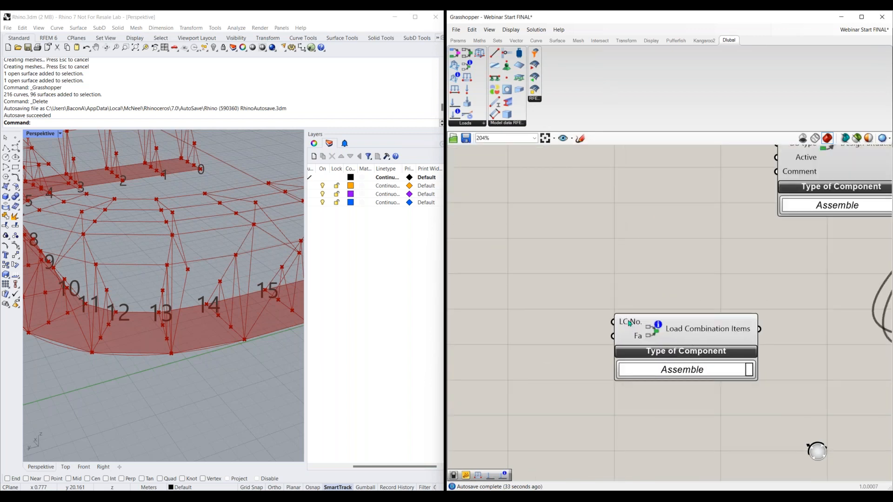
mouse_move(630, 323)
scroll(631, 340, "down", 2)
right_click_drag(529, 327, 556, 331)
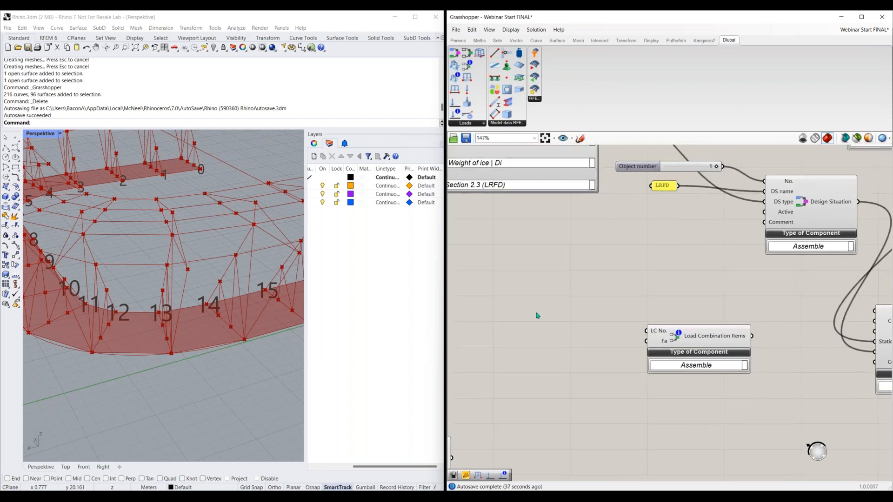
Add a panel listing load cases 1 and 2 as separate items and connect it to the Load Combination Items' LC No. input.
double_click(538, 315)
type("panel")
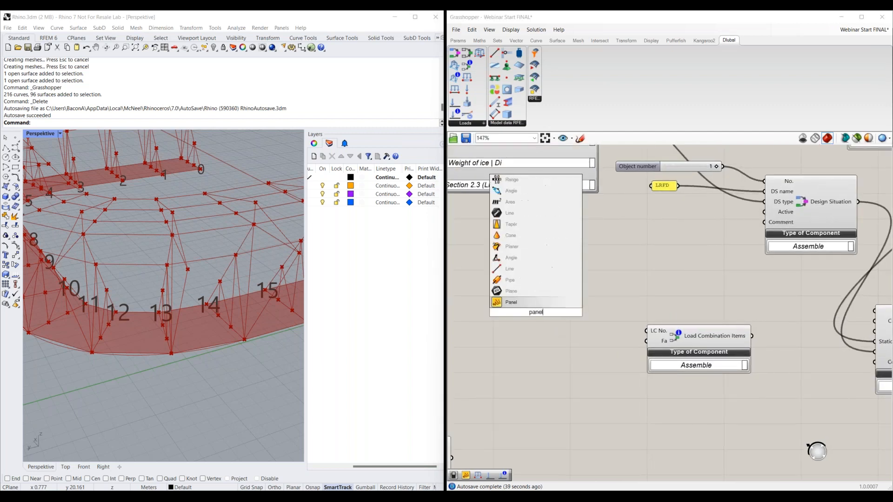
key("Return")
right_click(529, 319)
left_click(564, 320)
double_click(534, 303)
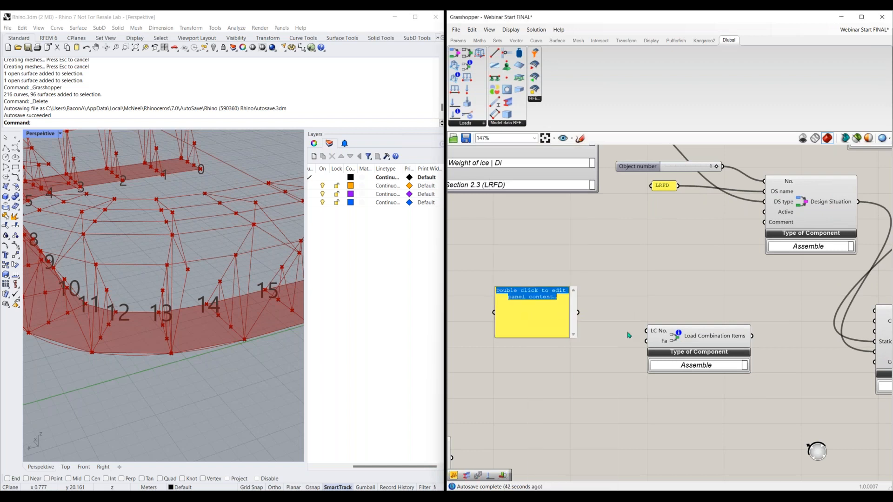
key("BackSpace")
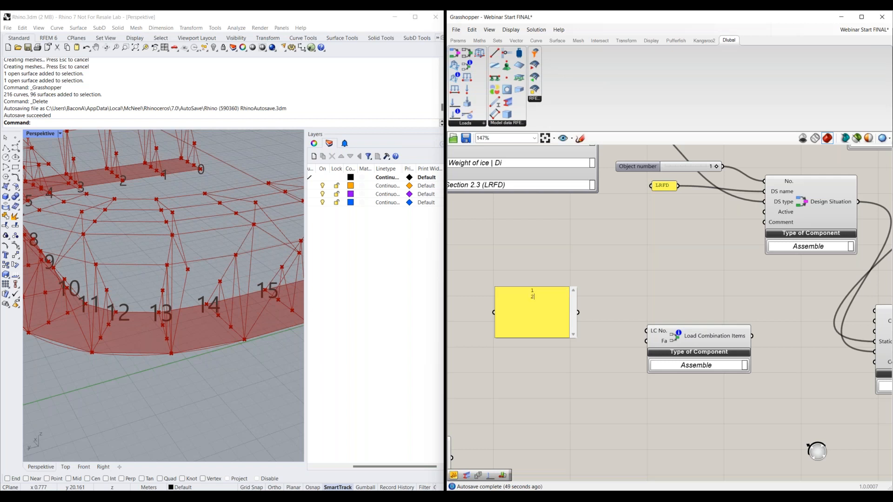
left_click(600, 309)
left_click_drag(578, 313, 646, 332)
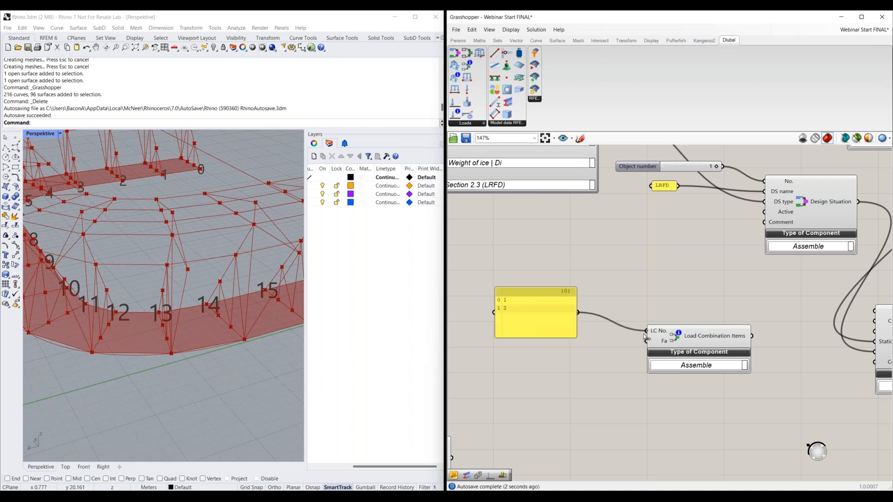
left_click_drag(564, 313, 568, 286)
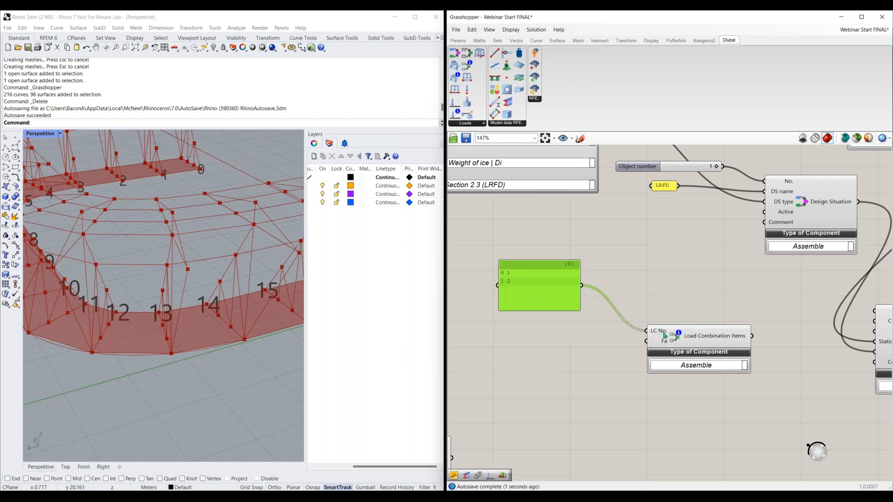
Add a second panel listing the factors 1.35 and 1.5 as separate items and connect it to the Load Combination Items' Fa input.
double_click(547, 350)
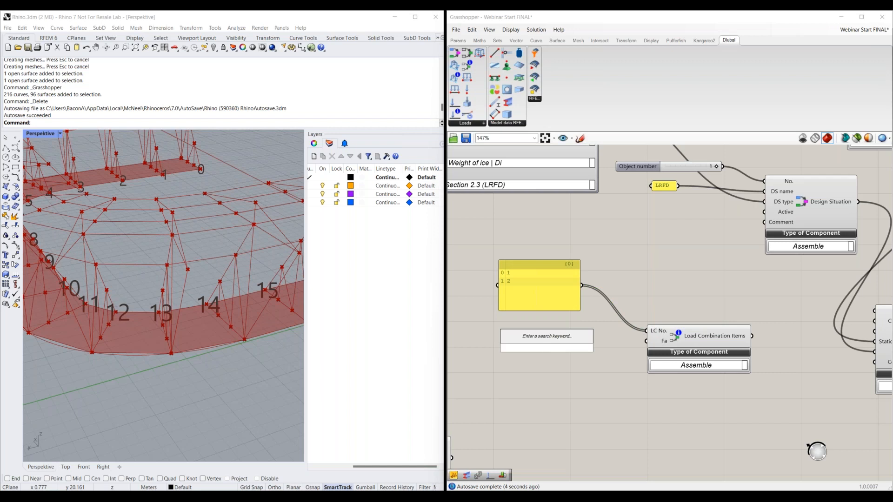
type("panel")
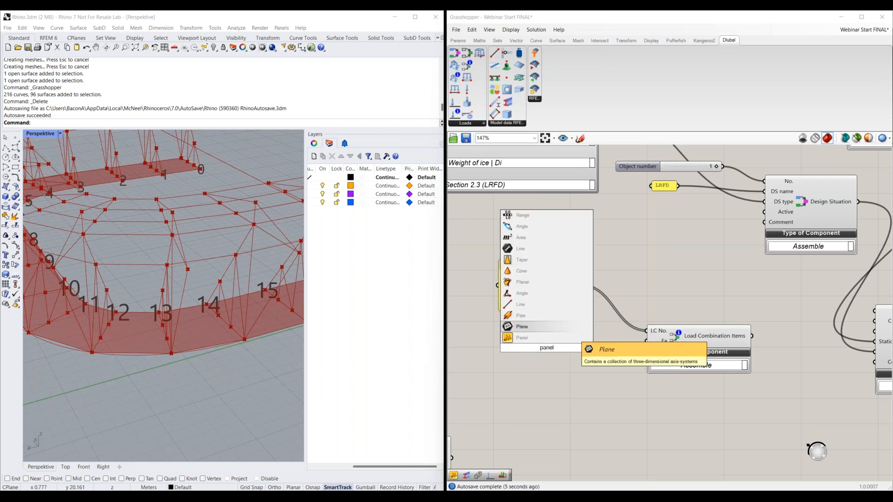
key("Down")
key("Return")
right_click(549, 346)
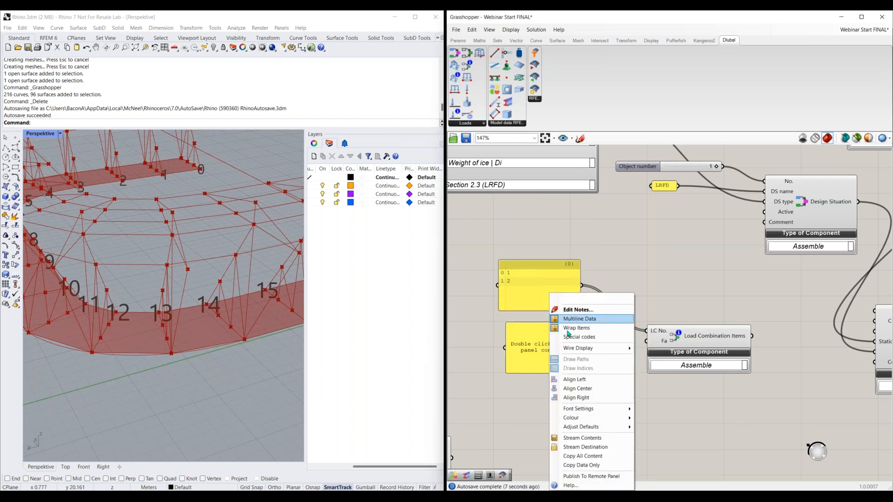
left_click(566, 320)
double_click(550, 343)
key("ctrl+a")
key("Delete")
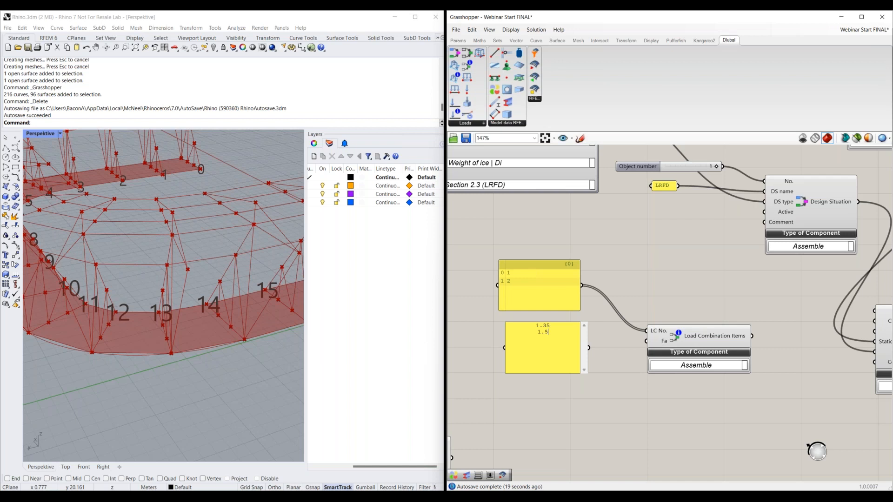
left_click(595, 351)
left_click_drag(589, 347, 647, 340)
scroll(647, 342, "down", 1)
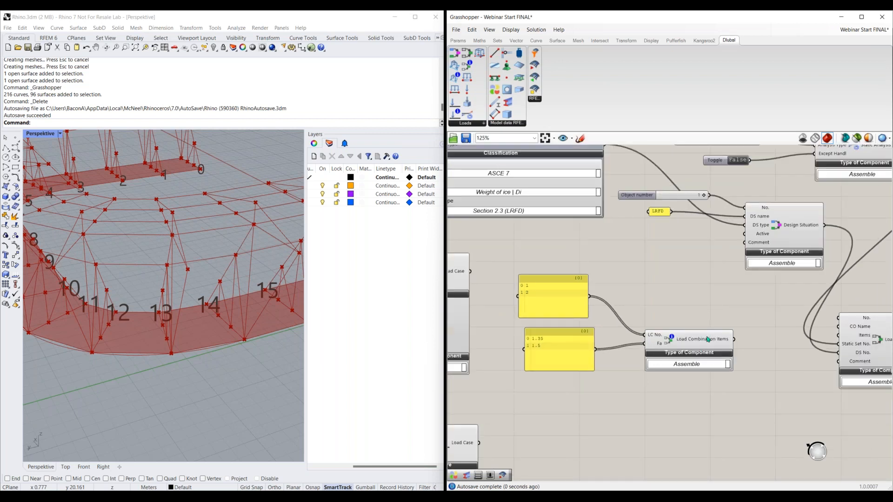
Connect the Load Combination Items output to the Load Combination component's Items input.
right_click_drag(700, 399, 671, 402)
right_click_drag(559, 328, 547, 331)
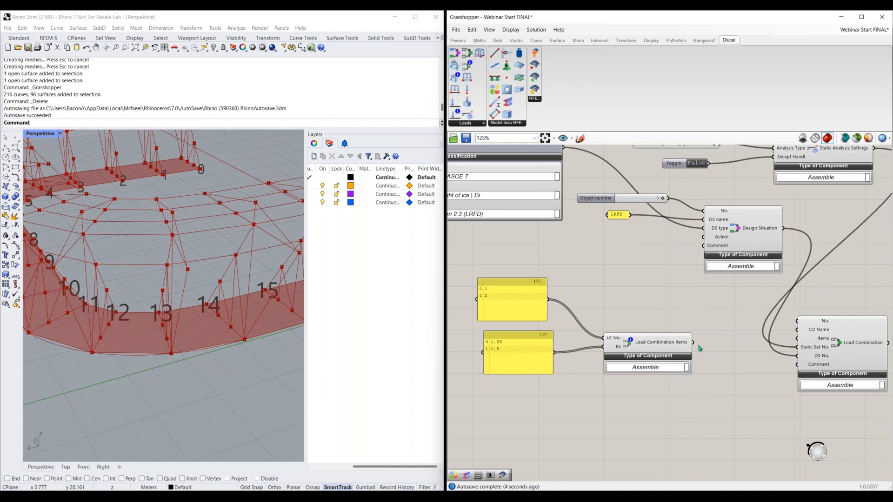
left_click_drag(693, 342, 797, 338)
right_click_drag(797, 338, 759, 334)
mouse_move(754, 345)
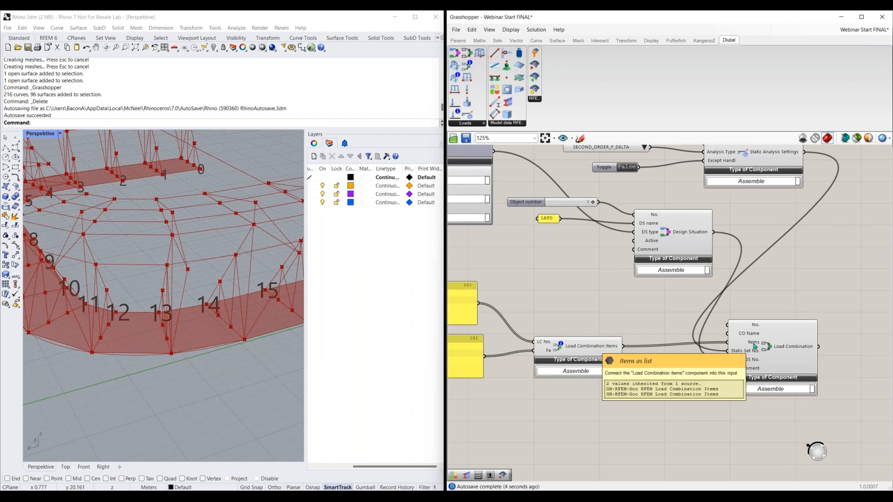
Examine the static analysis settings, load cases and LRFD and ASD design situations in the prepared Load Combination group.
scroll(699, 310, "down", 3)
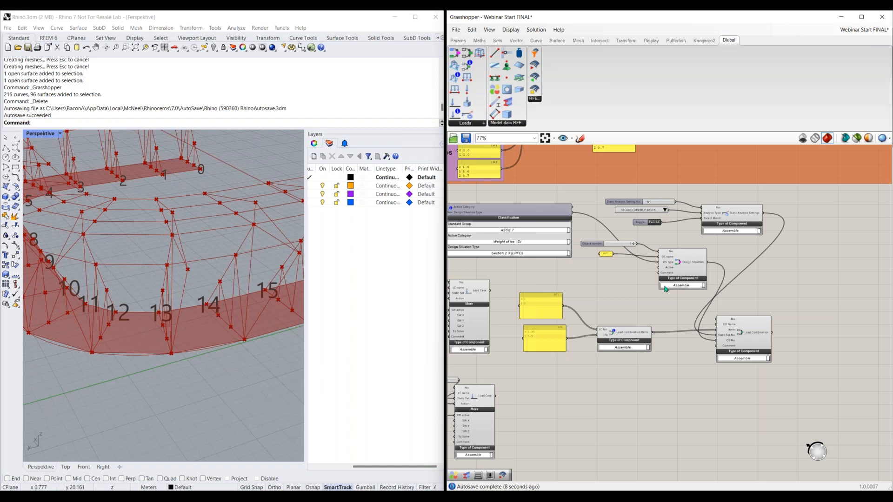
scroll(632, 283, "down", 3)
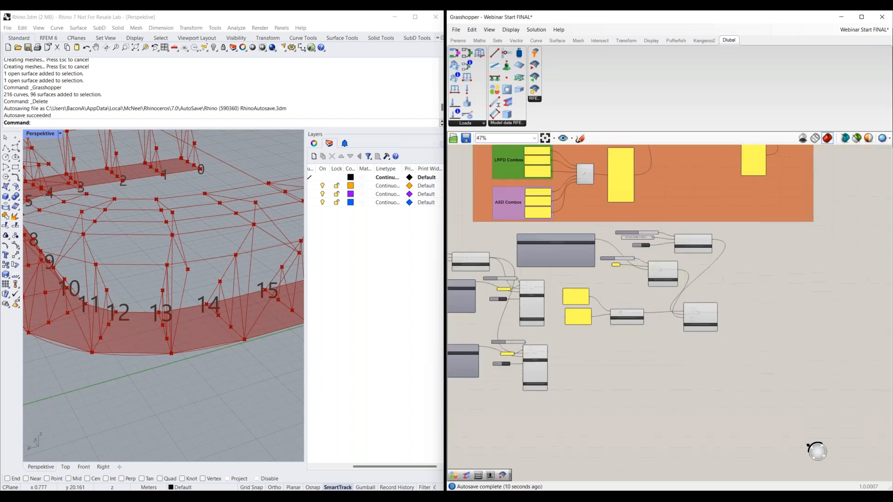
scroll(633, 264, "up", 3)
right_click_drag(633, 281, 680, 479)
scroll(613, 271, "up", 2)
right_click_drag(613, 271, 682, 395)
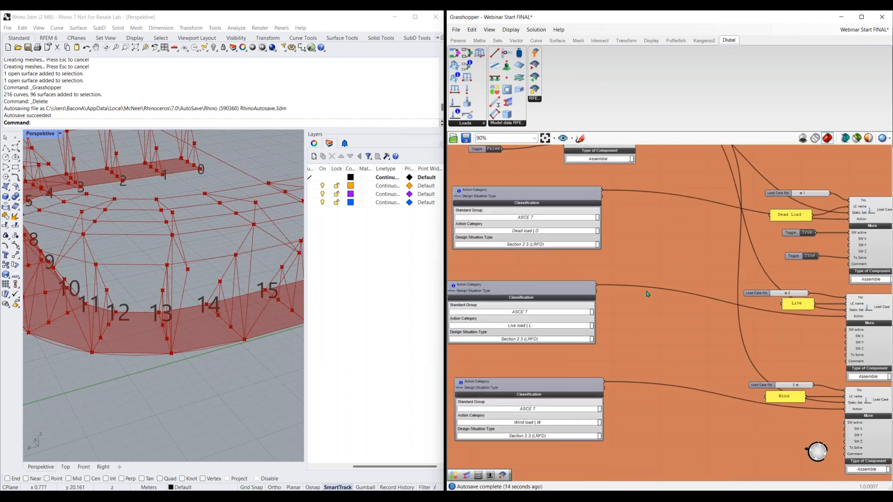
scroll(646, 291, "down", 1)
right_click_drag(647, 291, 639, 367)
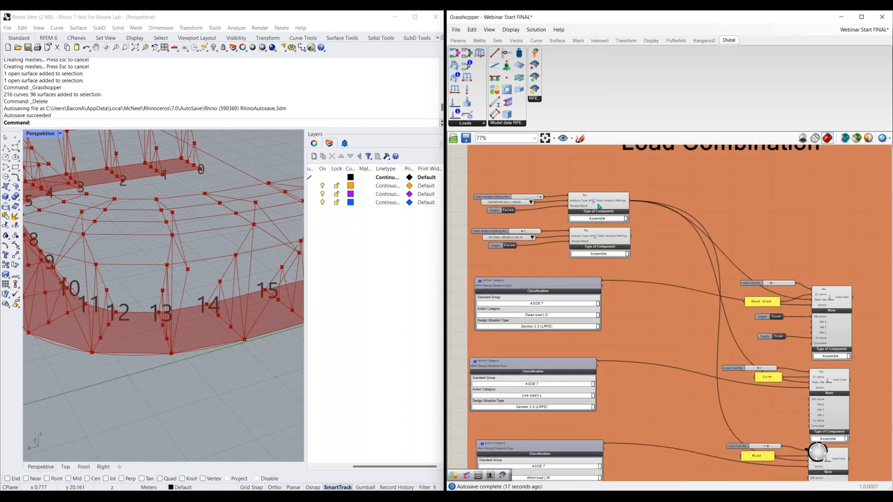
right_click_drag(674, 270, 646, 228)
right_click_drag(643, 311, 674, 246)
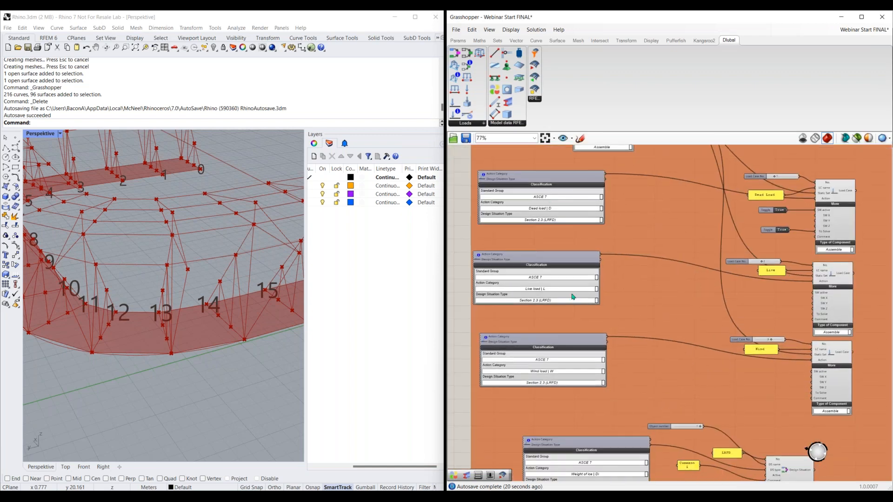
right_click_drag(837, 225, 743, 239)
scroll(760, 272, "up", 3)
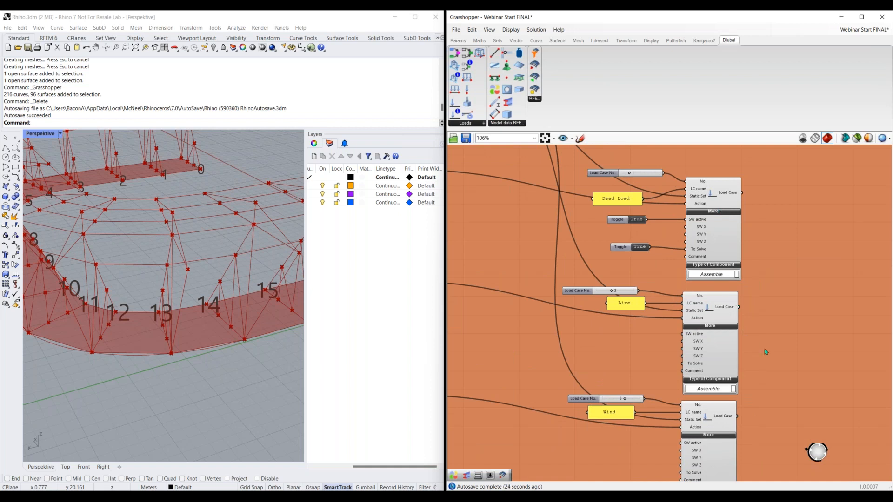
scroll(764, 352, "down", 3)
right_click_drag(644, 425, 658, 229)
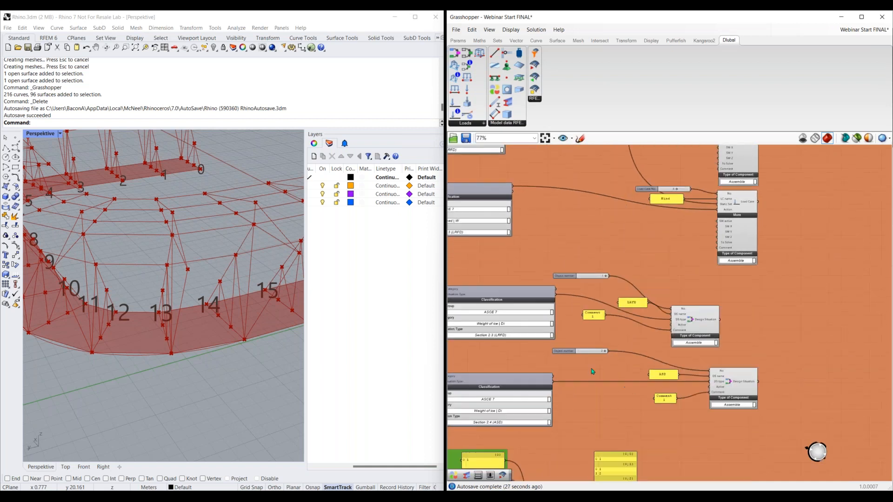
right_click_drag(484, 319, 539, 277)
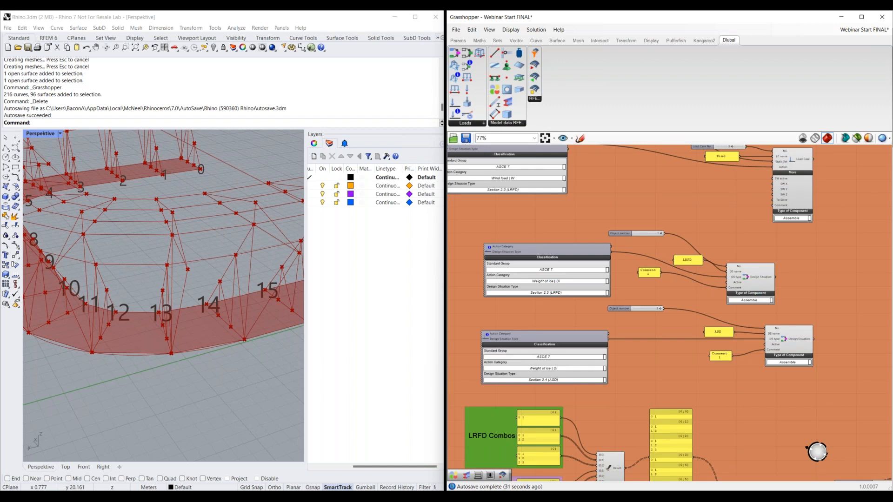
Examine how the LRFD and ASD combo panels for load cases and factors are combined and fed into Load Combination Items.
right_click_drag(764, 389, 777, 208)
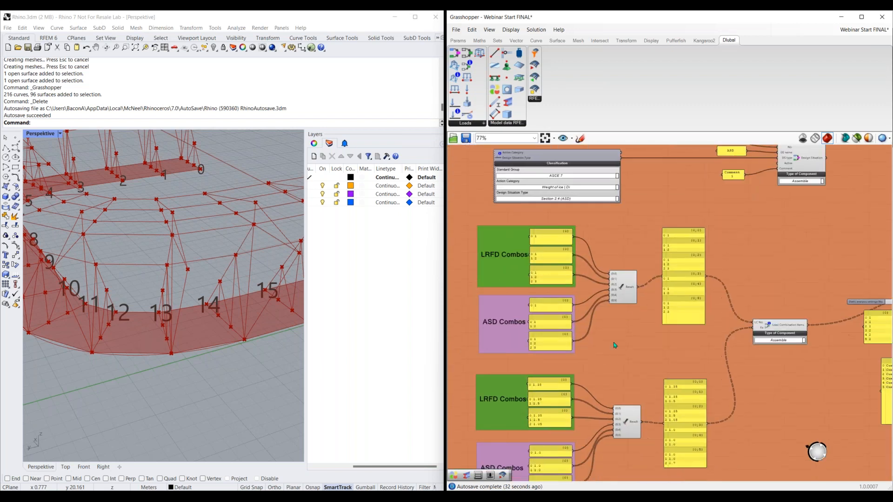
right_click_drag(516, 259, 548, 221)
scroll(542, 237, "up", 2)
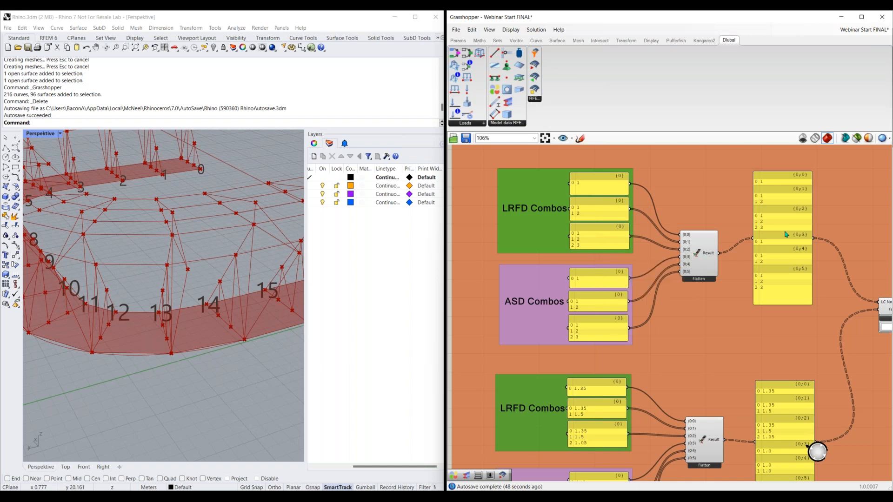
left_click(697, 254)
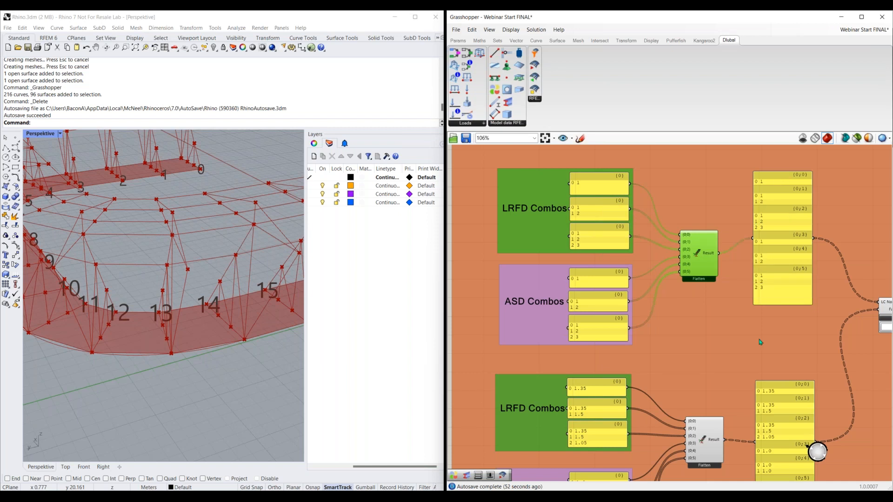
right_click_drag(761, 342, 749, 204)
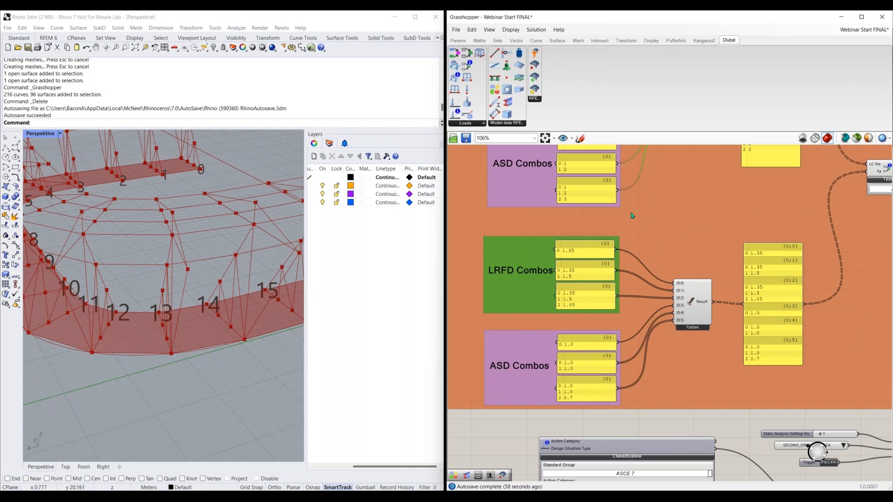
right_click_drag(632, 215, 629, 307)
right_click_drag(721, 425, 708, 333)
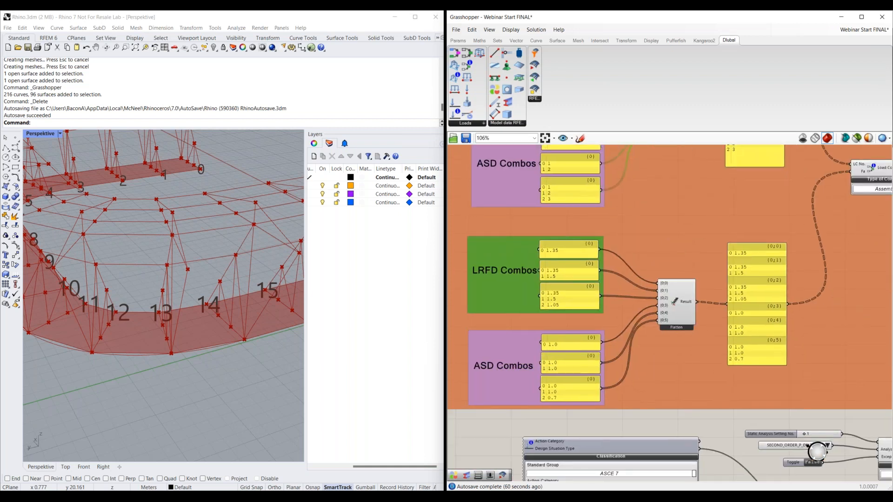
right_click_drag(764, 293, 713, 308)
right_click_drag(871, 253, 746, 305)
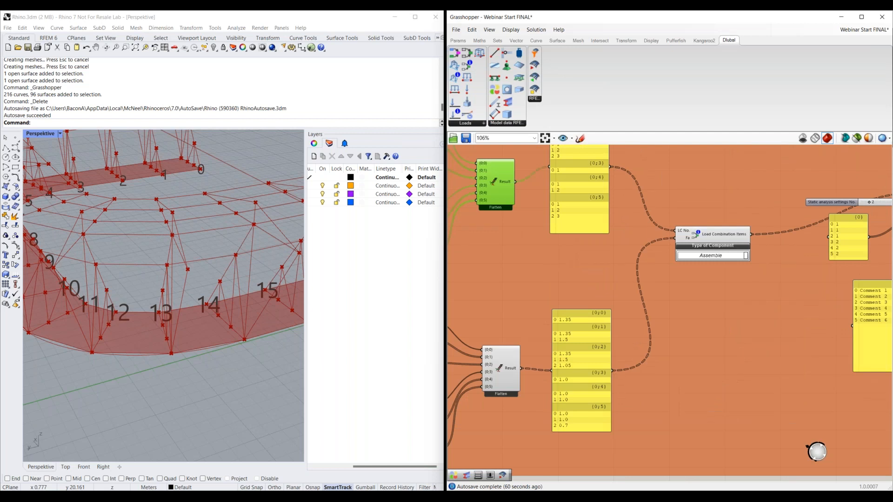
right_click_drag(718, 243, 616, 285)
left_click(625, 277)
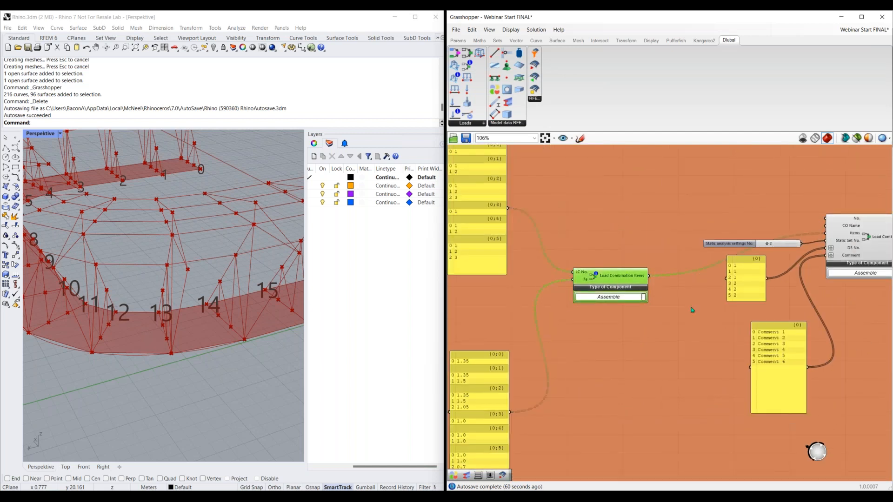
Examine the prepared Load Combination component's item, static settings, design situation and comment inputs and trace them back to their sources.
right_click_drag(633, 326, 525, 357)
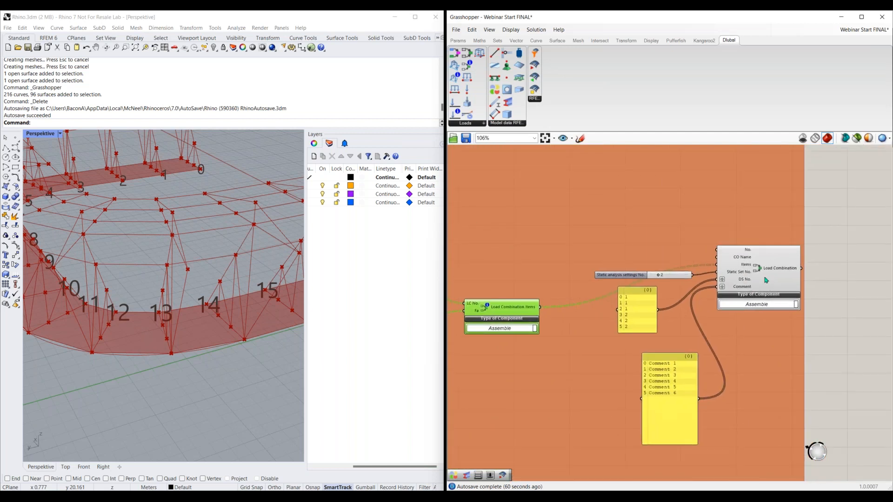
left_click(770, 281)
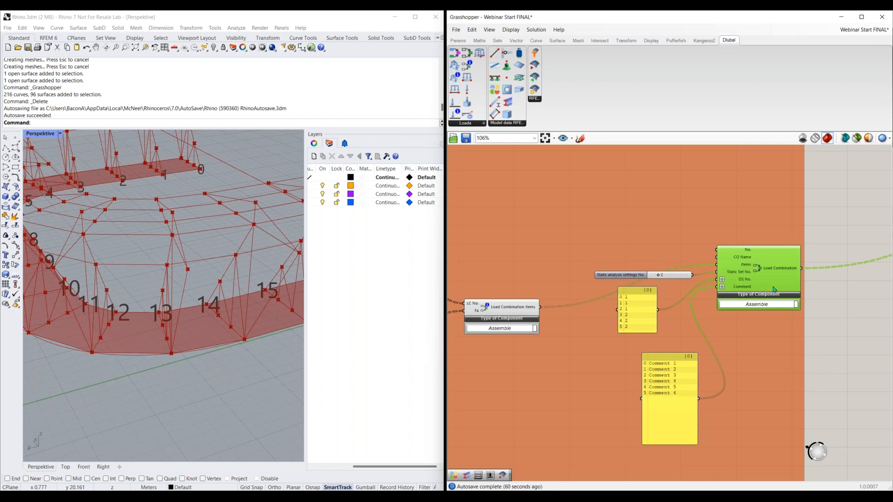
right_click_drag(708, 311, 881, 270)
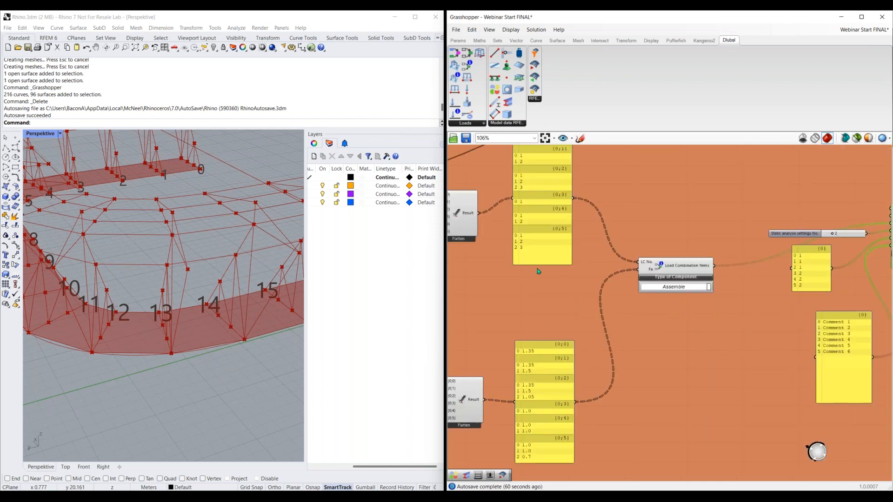
right_click_drag(449, 326, 587, 327)
scroll(588, 263, "down", 2)
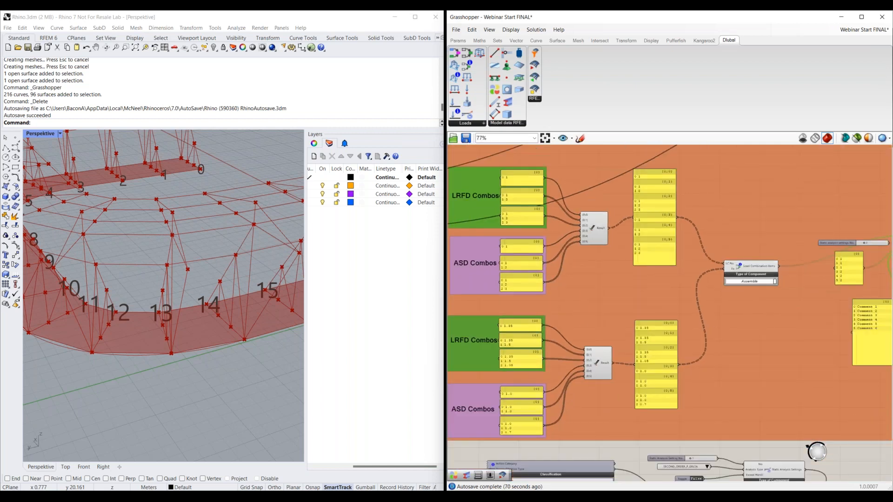
right_click_drag(790, 265, 638, 300)
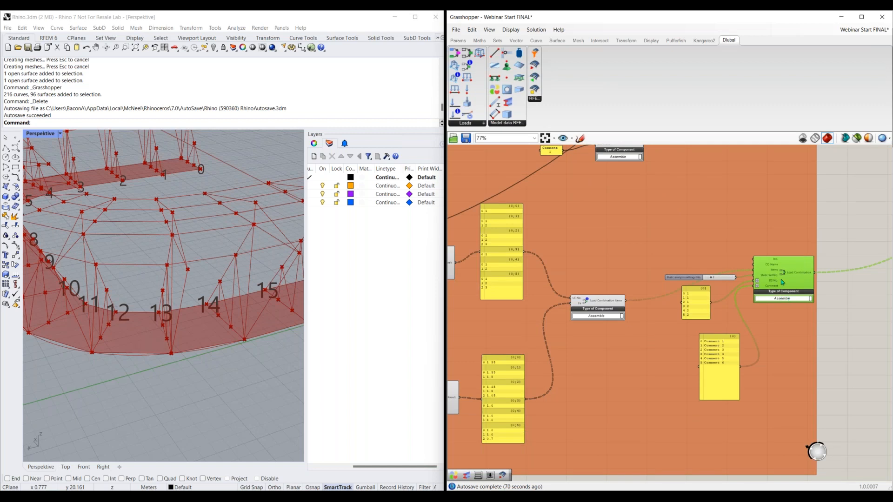
scroll(768, 308, "up", 1)
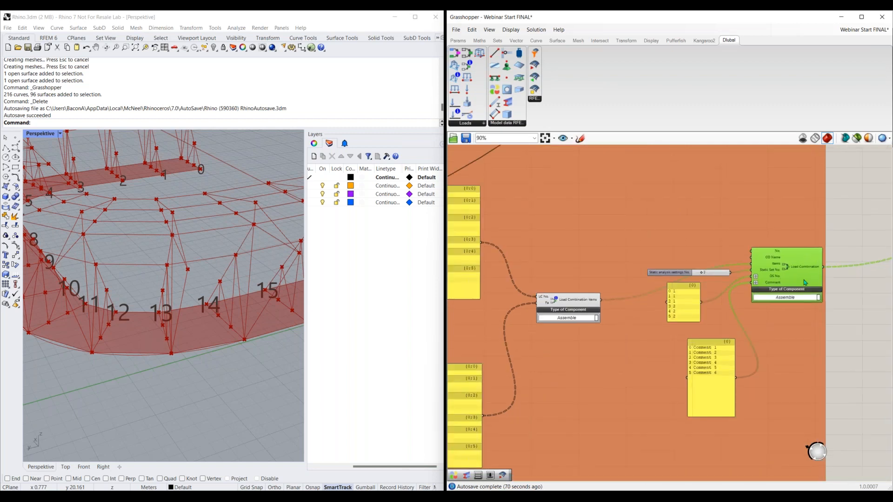
scroll(769, 348, "up", 1)
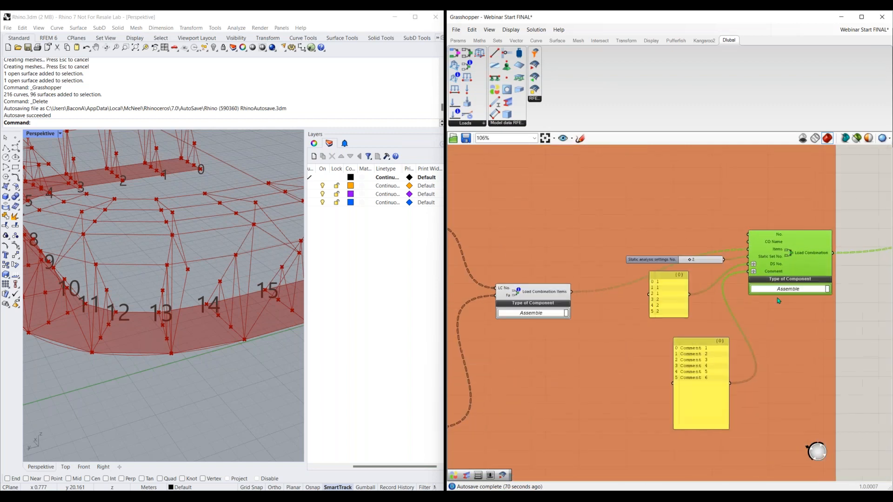
left_click(675, 299)
right_click_drag(567, 198, 669, 279)
scroll(741, 241, "down", 1)
right_click_drag(740, 241, 705, 325)
right_click_drag(839, 437, 748, 358)
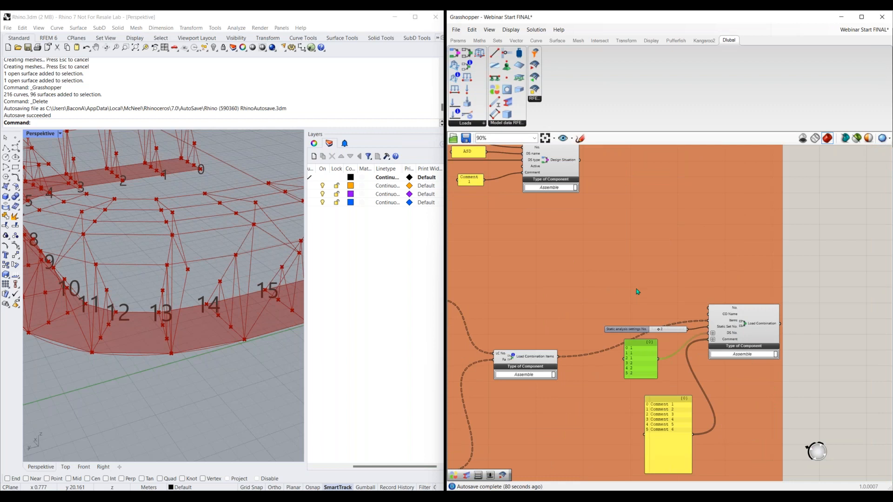
Place a Member Load component in the free space beyond the newly built Load Combination component.
scroll(626, 328, "down", 4)
right_click_drag(574, 180, 637, 261)
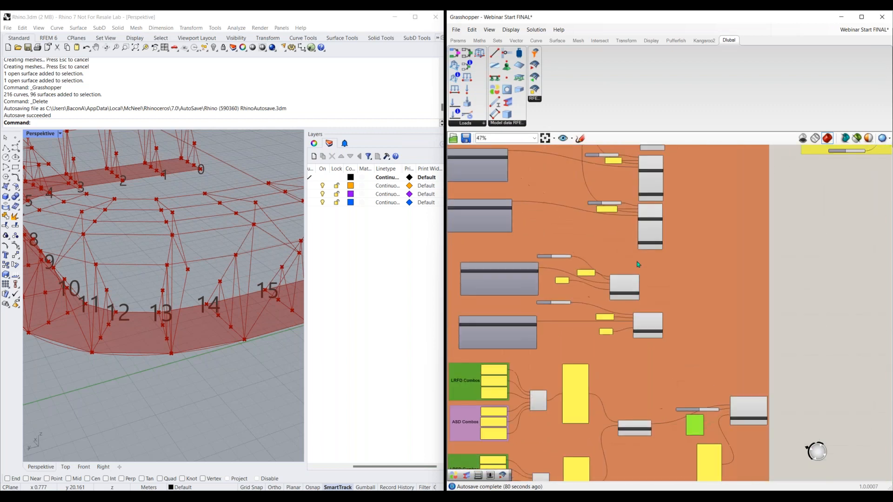
right_click_drag(600, 223, 631, 205)
right_click_drag(726, 418, 721, 256)
right_click_drag(740, 460, 716, 327)
right_click_drag(653, 238, 594, 272)
scroll(594, 272, "up", 3)
scroll(626, 295, "up", 2)
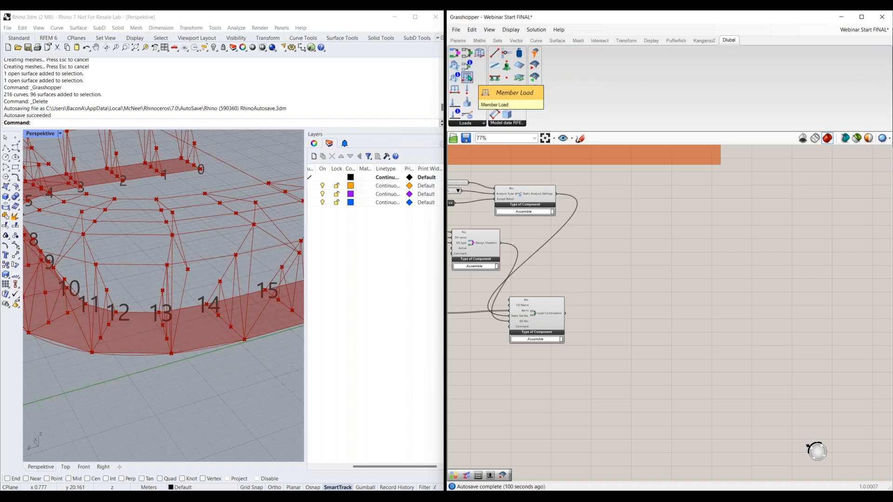
left_click_drag(468, 78, 655, 275)
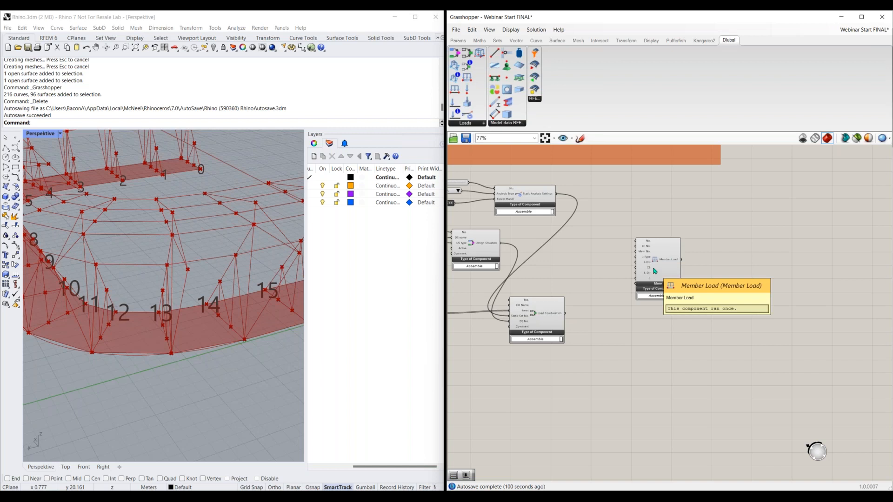
scroll(663, 251, "up", 2)
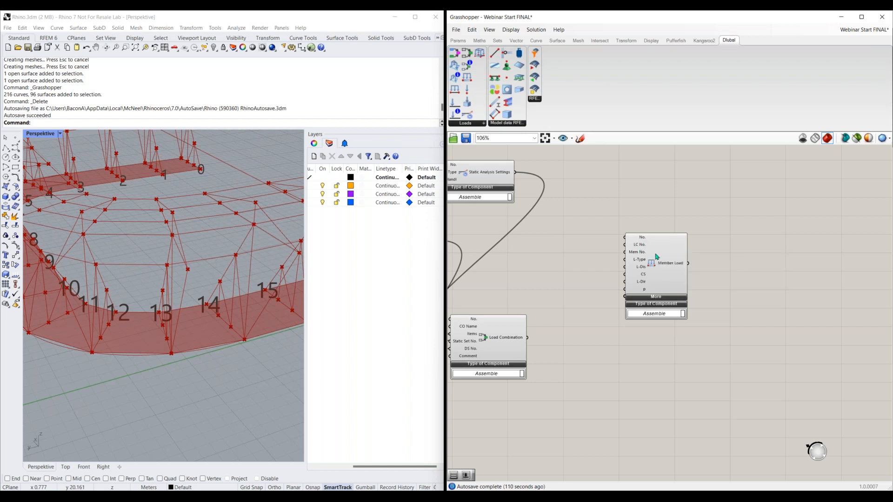
left_click_drag(655, 256, 698, 265)
scroll(601, 280, "down", 3)
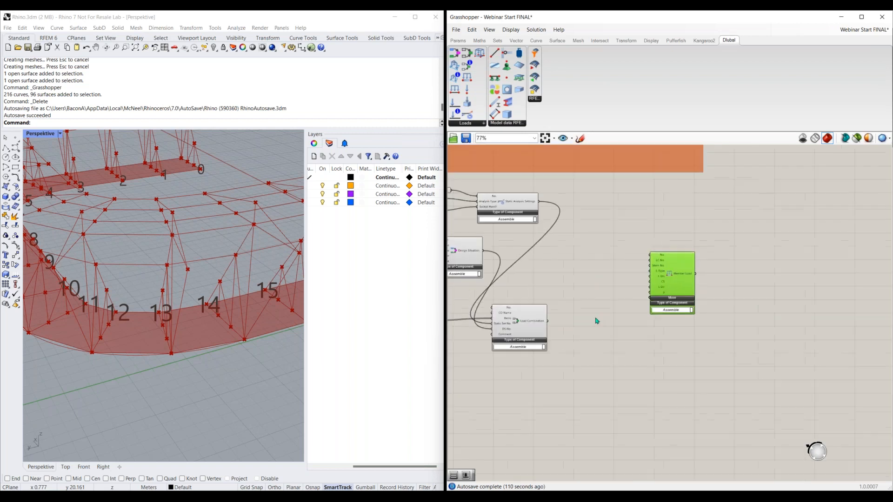
left_click_drag(717, 277, 657, 280)
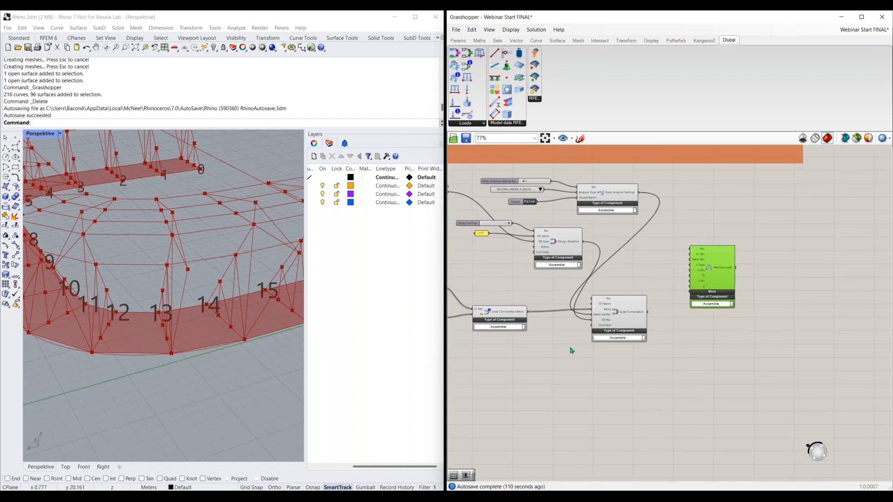
Connect the lower Load Case component's output to the Member Load's LC No. input and shift the Member Load slightly outward.
right_click_drag(572, 351, 710, 349)
left_click_drag(510, 377, 827, 253)
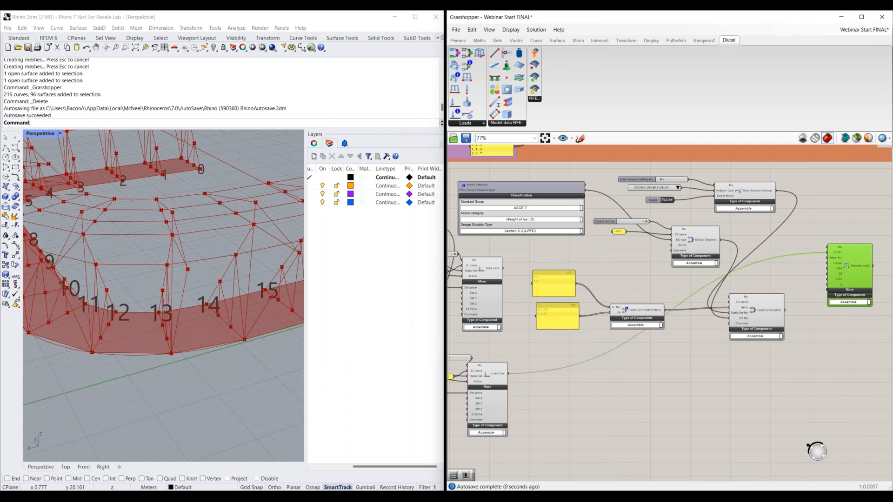
right_click_drag(825, 335, 622, 373)
scroll(619, 372, "up", 3)
right_click_drag(693, 294, 775, 276)
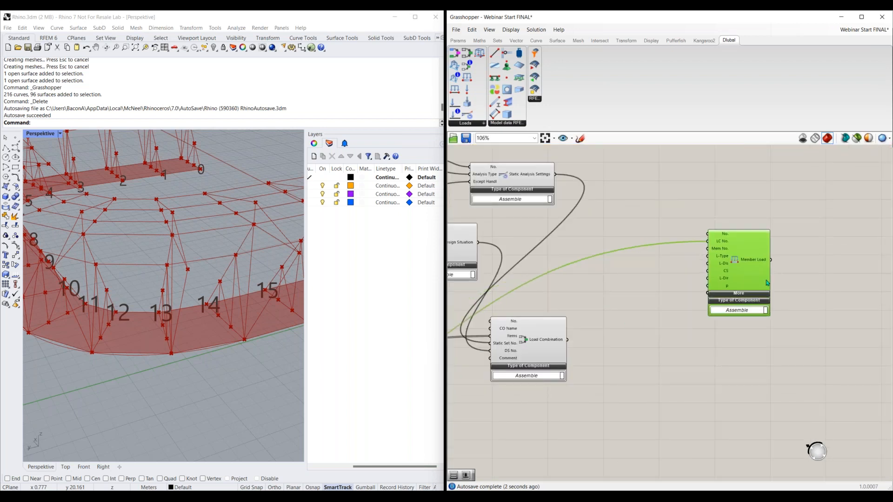
left_click_drag(766, 281, 784, 283)
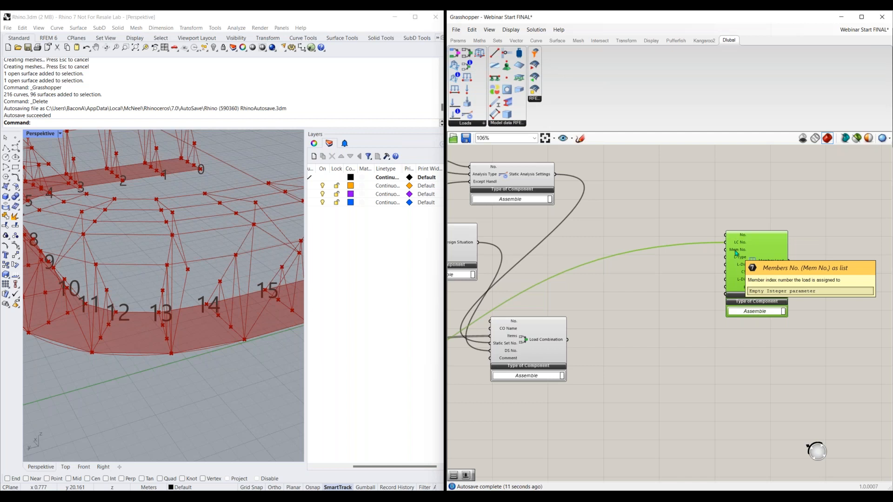
scroll(795, 244, "down", 3)
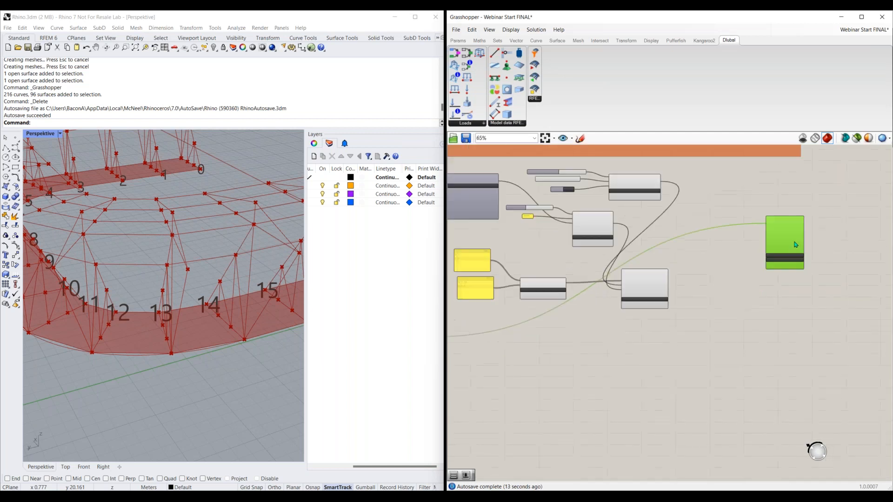
Move the Member Load component near the structural components and connect the Member component's output to its Mem No. input.
left_click_drag(785, 242, 515, 355)
right_click_drag(515, 355, 756, 287)
scroll(703, 341, "down", 3)
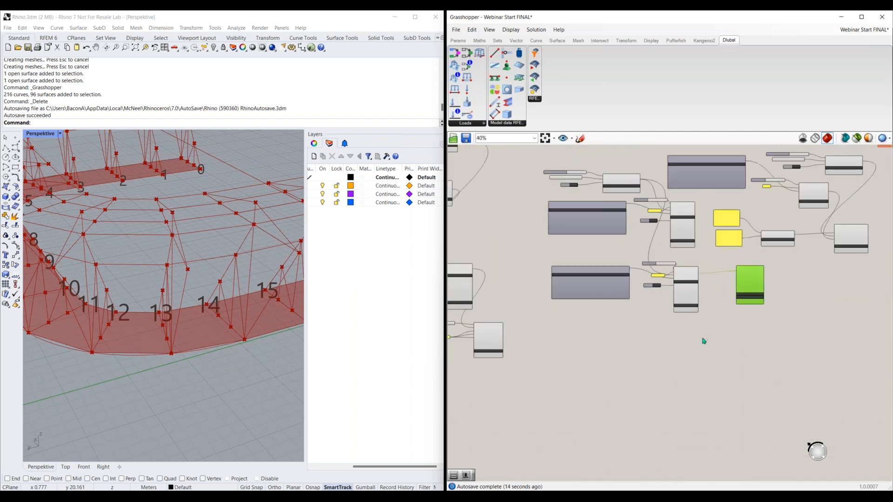
left_click_drag(742, 297, 608, 348)
scroll(517, 307, "up", 4)
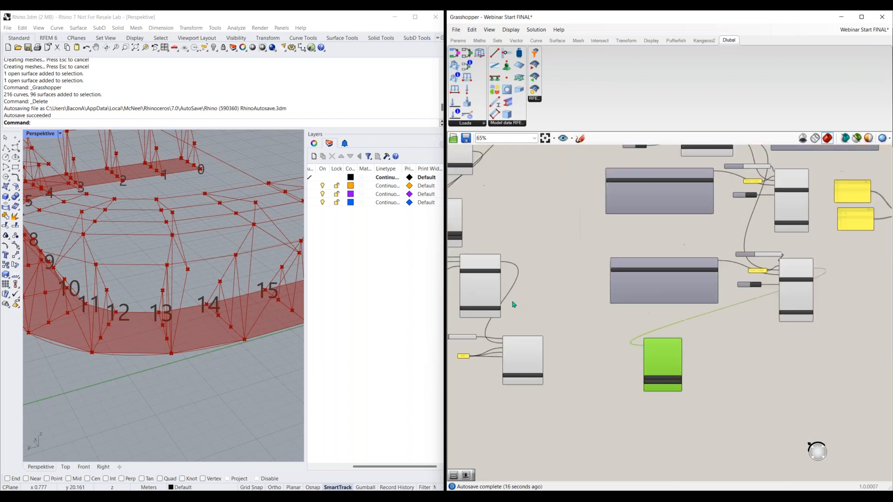
scroll(491, 291, "up", 1)
right_click_drag(537, 289, 641, 273)
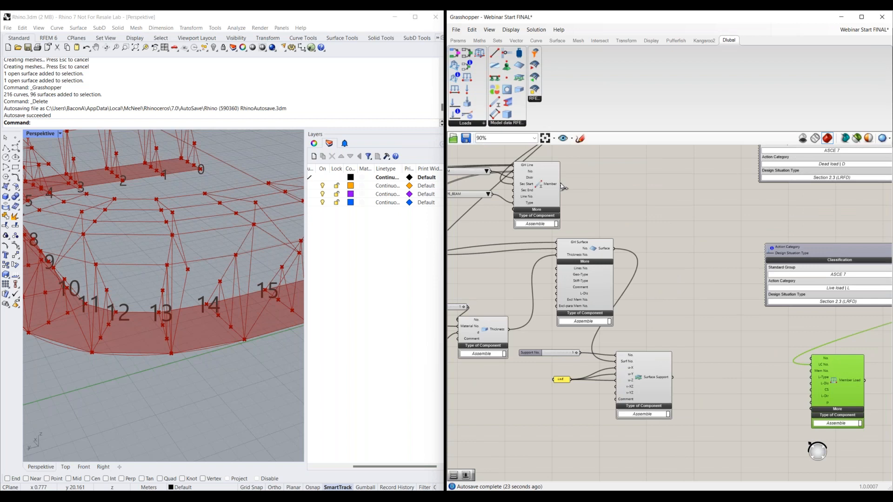
left_click_drag(562, 184, 812, 371)
Move the Member Load component back into the free space beyond the Load Combination component.
scroll(451, 299, "down", 4)
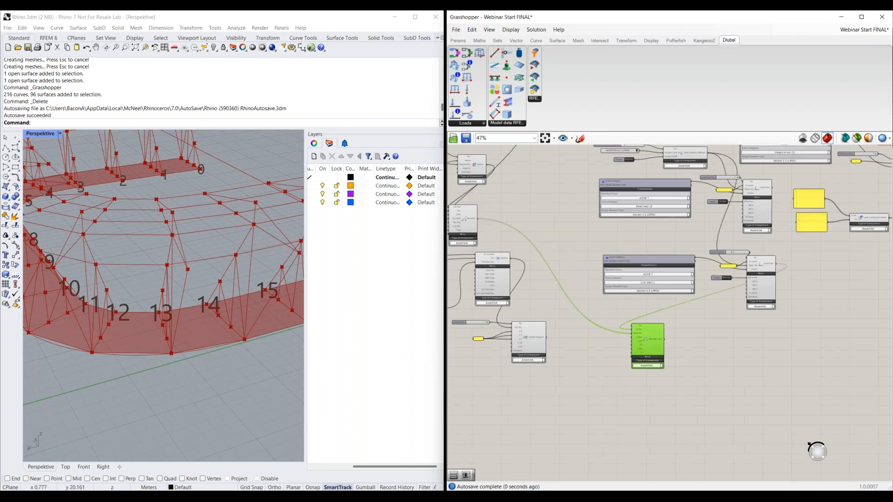
scroll(665, 348, "down", 1)
right_click_drag(665, 348, 539, 374)
left_click_drag(527, 376, 864, 245)
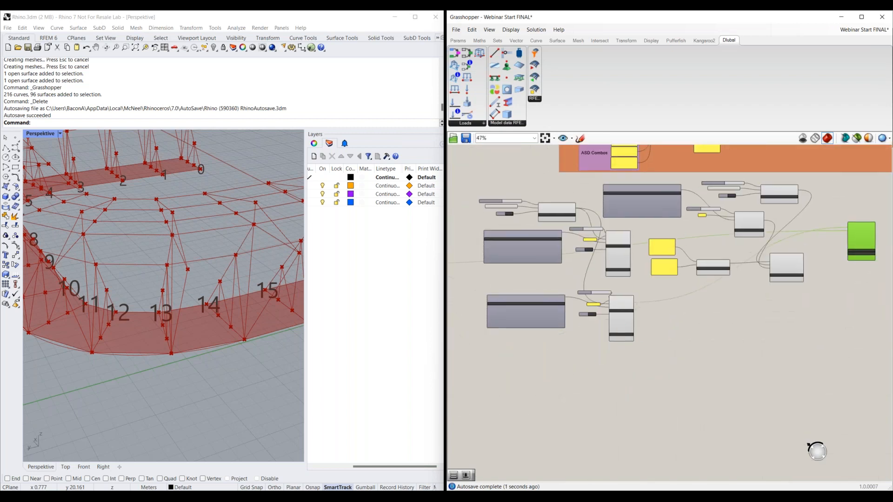
right_click_drag(853, 269, 680, 331)
scroll(684, 325, "up", 3)
left_click_drag(705, 294, 772, 280)
scroll(697, 300, "up", 3)
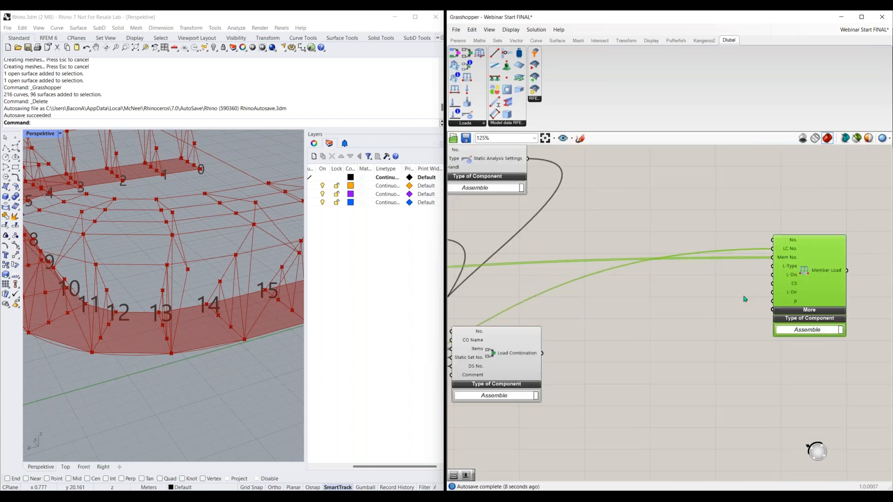
scroll(697, 306, "up", 1)
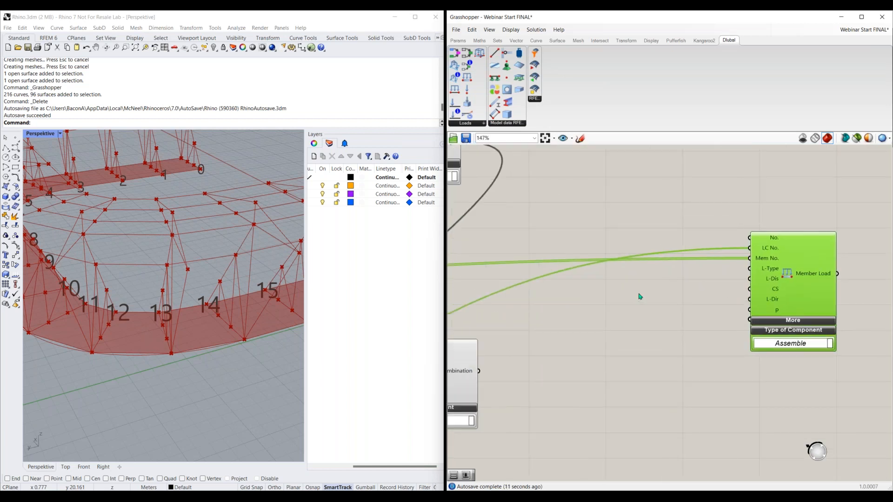
Add a Value List to the Member Load's L-Type input and choose LOAD_TYPE_FORCE.
double_click(628, 283)
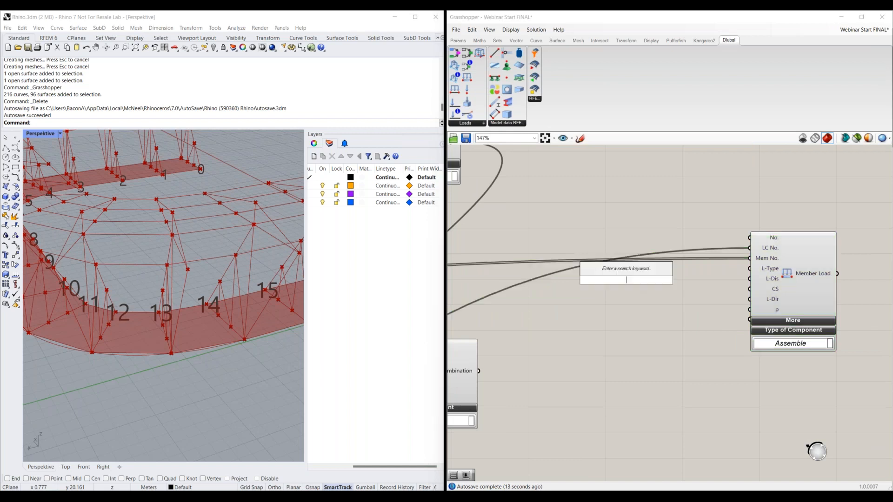
type("value")
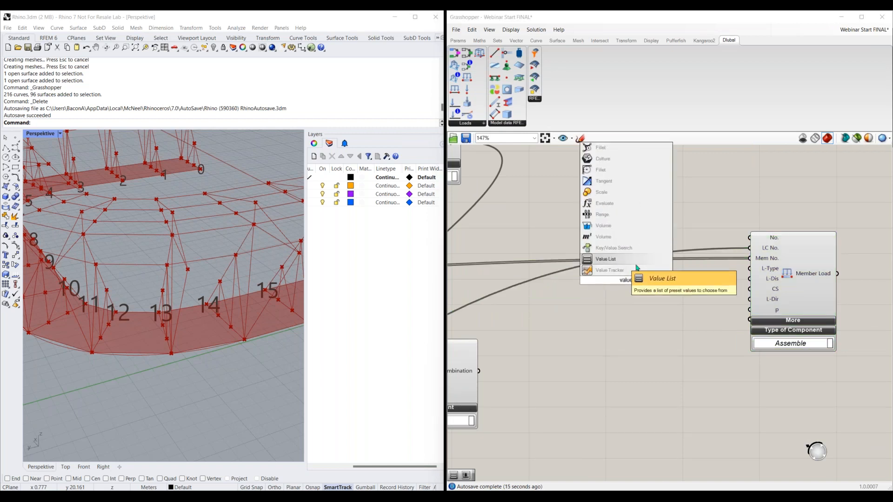
left_click(605, 259)
left_click_drag(645, 280, 748, 273)
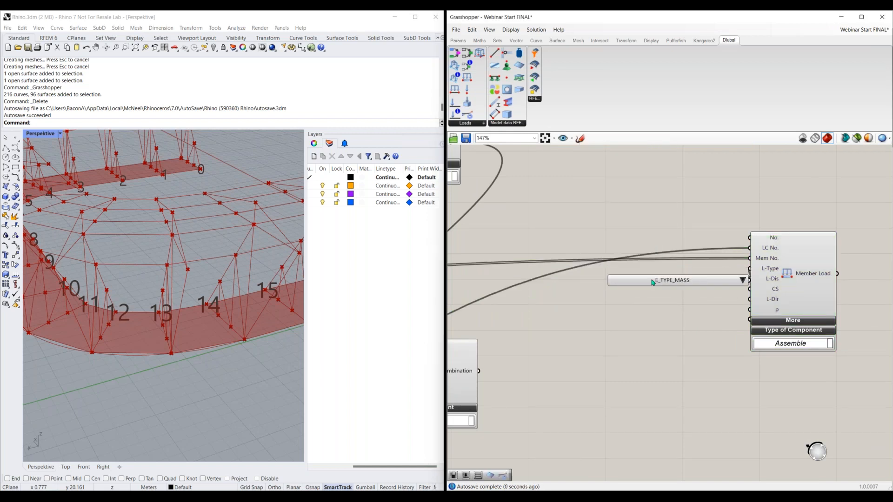
left_click(706, 272)
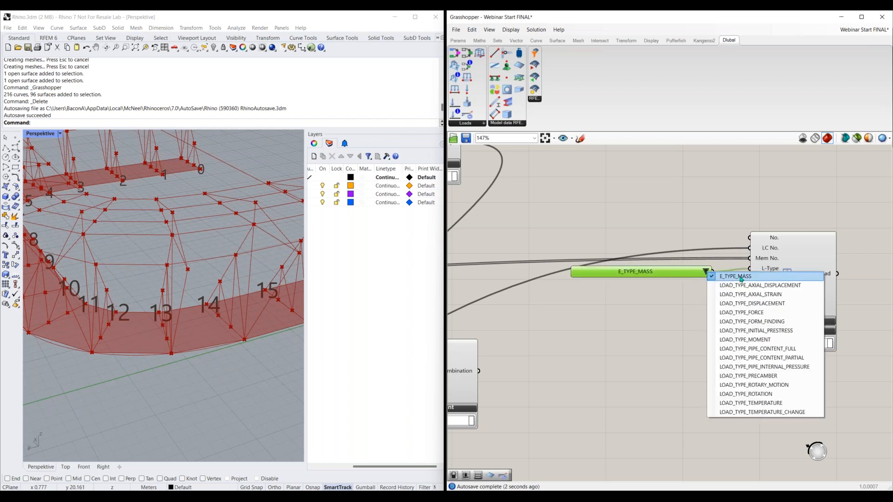
left_click(765, 317)
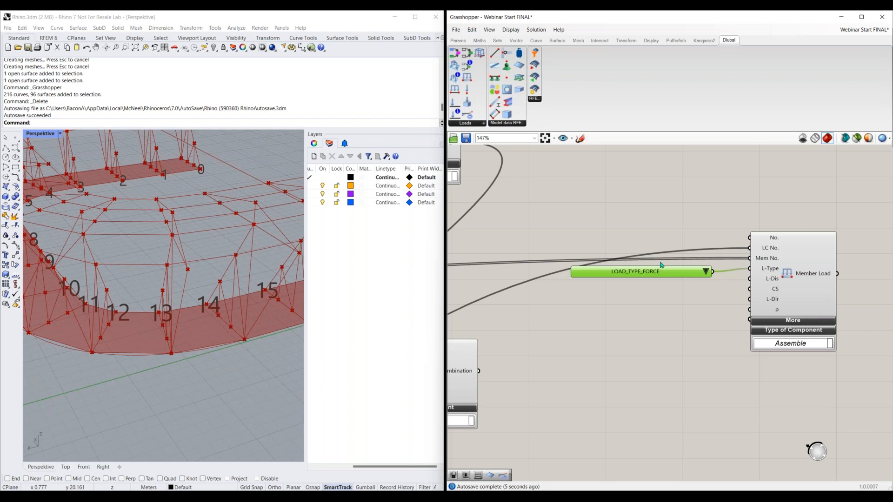
Add a second Value List for the Member Load's L-Dis input, choose LOAD_DISTRIBUTION_UNIFORM and align it beneath the load type list.
double_click(653, 283)
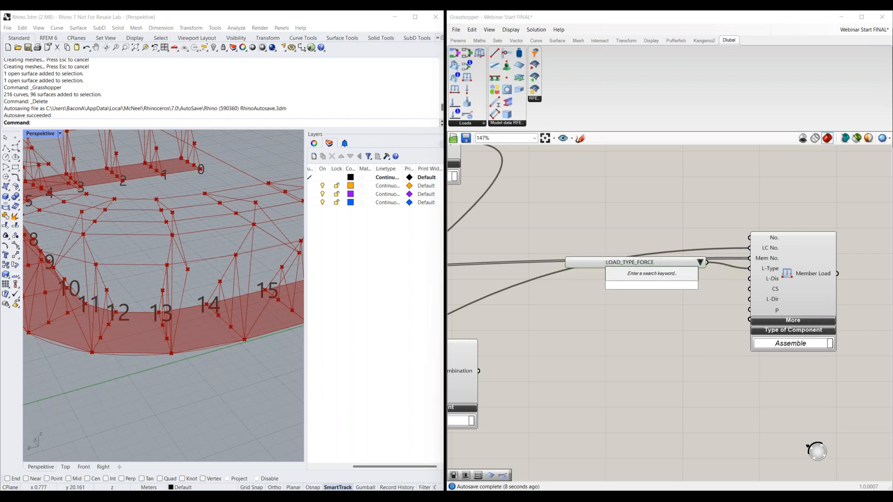
type("value")
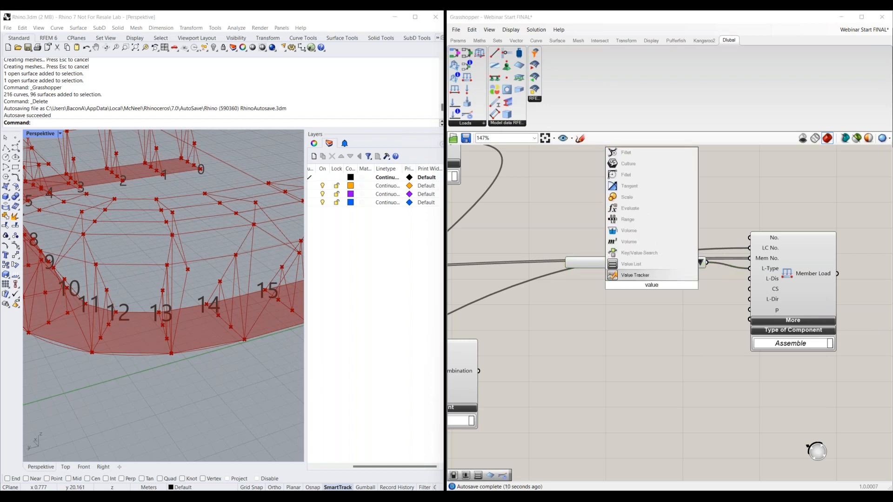
left_click(650, 264)
left_click_drag(749, 278, 624, 285)
left_click(737, 285)
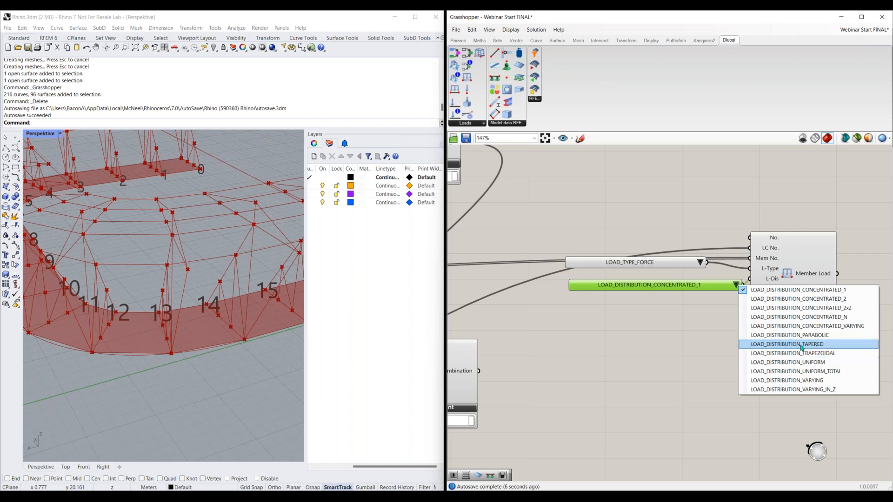
left_click(799, 362)
left_click_drag(688, 289, 674, 282)
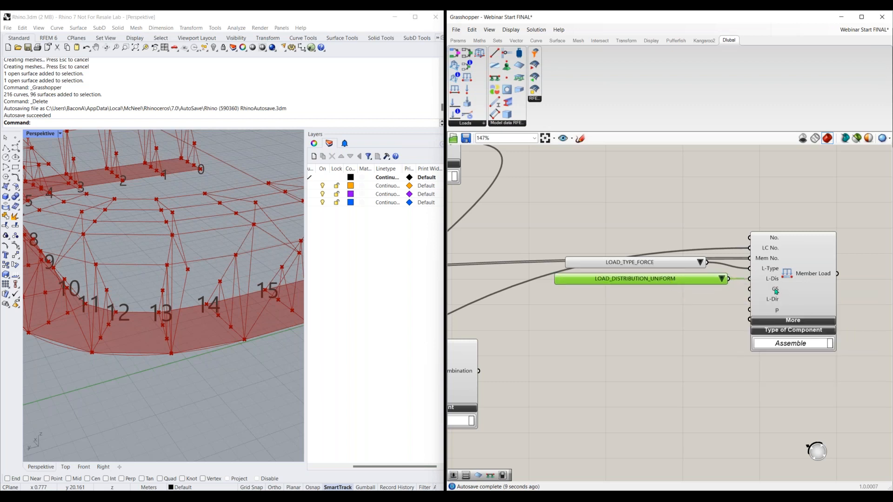
Create a number slider with value 1 and connect it to the Member Load's CS input.
mouse_move(776, 291)
double_click(682, 304)
type("1")
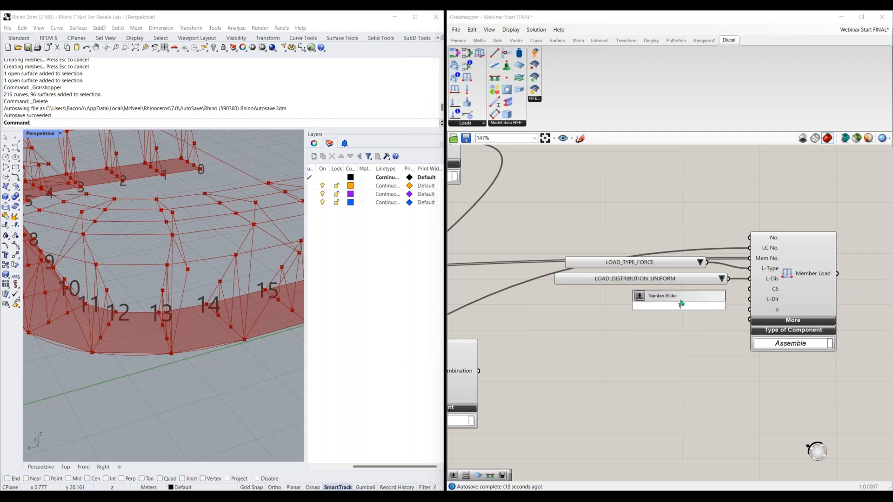
key("Return")
left_click_drag(749, 288, 637, 293)
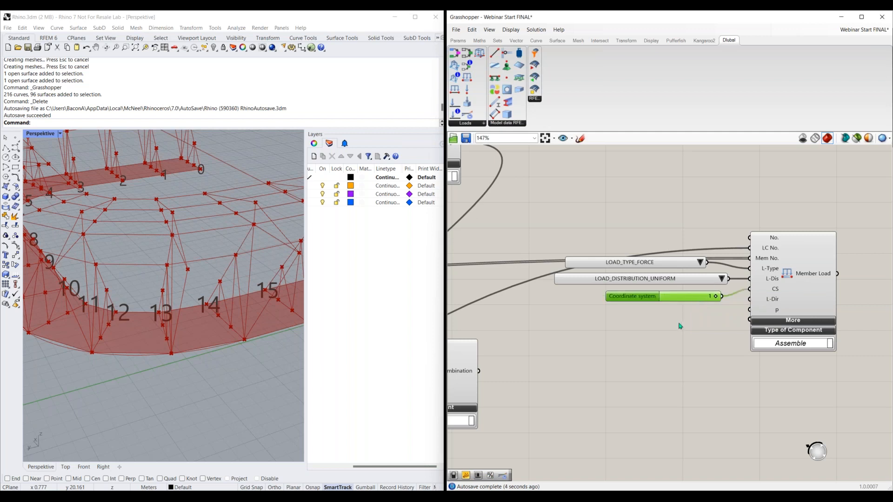
Duplicate the load distribution list, connect the copy to the L-Dir input and choose LOAD_DIRECTION_GLOBAL_Z_OR_USER_DEFINED_W_TRUE.
left_click(668, 283)
left_click_drag(666, 282, 653, 322, "alt")
left_click_drag(717, 320, 749, 299)
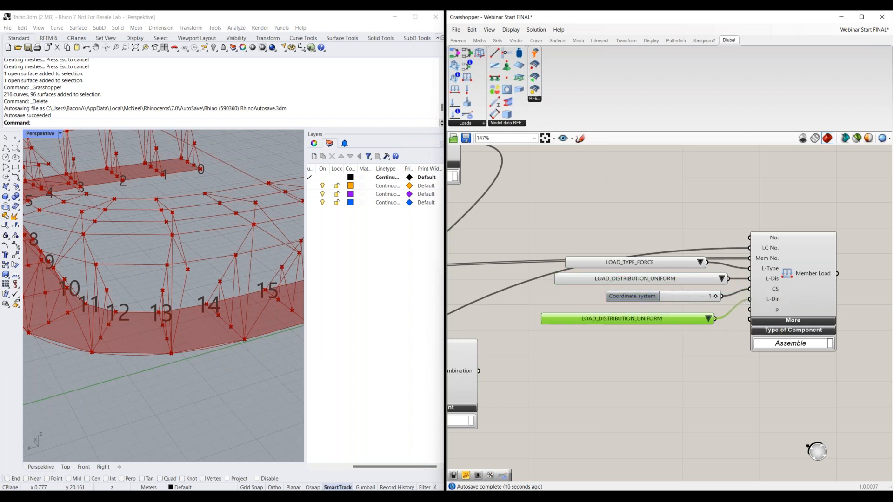
left_click(719, 310)
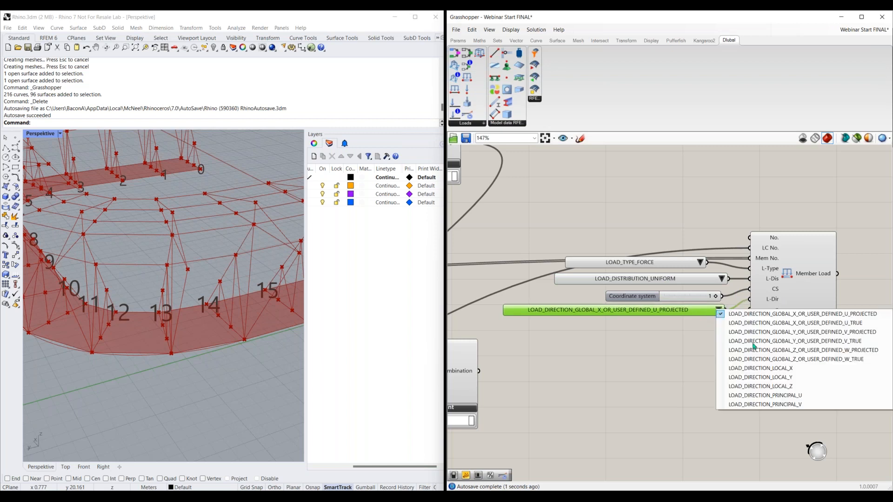
left_click(772, 361)
mouse_move(662, 298)
left_mouse_down()
mouse_move(650, 293)
mouse_move(650, 307)
left_mouse_up()
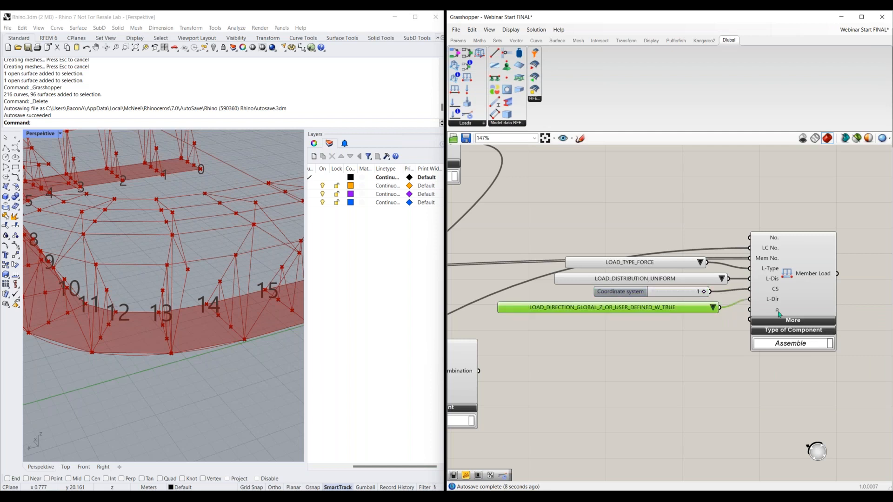
Place a Multiplication component below the Member Load's input lists and switch the component display from icons to names.
mouse_move(780, 314)
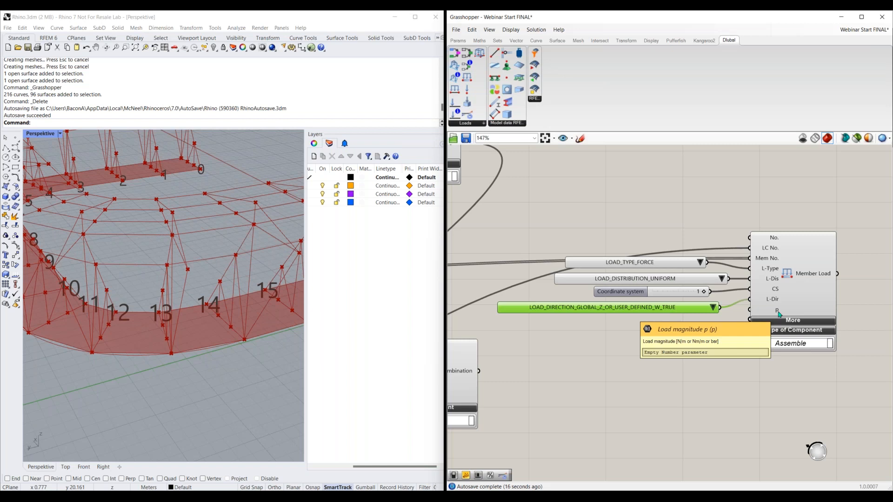
double_click(630, 381)
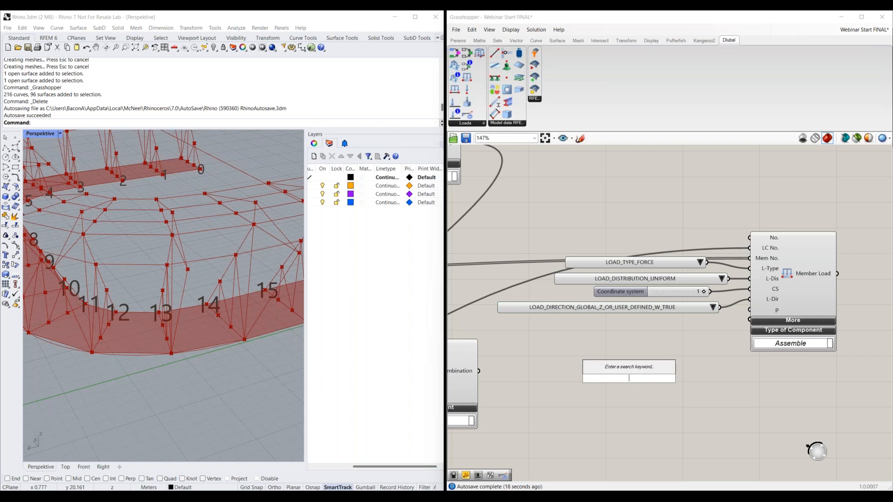
type("mult")
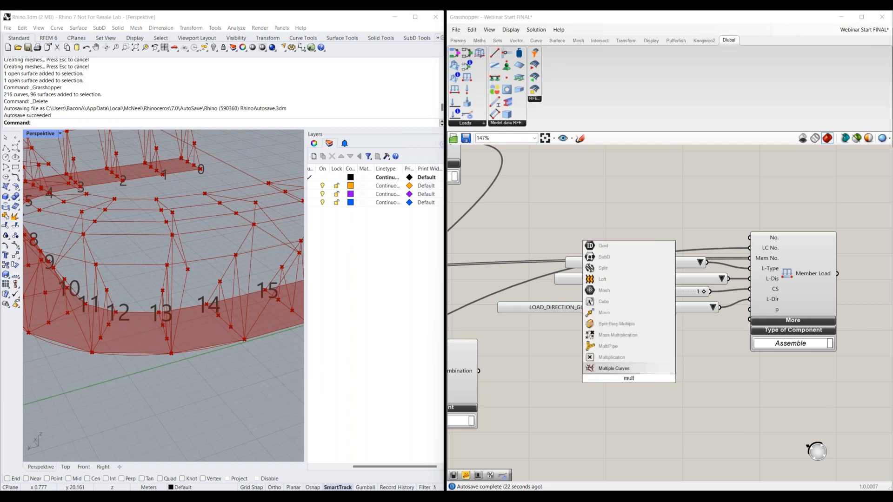
left_click(633, 357)
left_click_drag(624, 378, 642, 372)
left_click(511, 31)
left_click(518, 38)
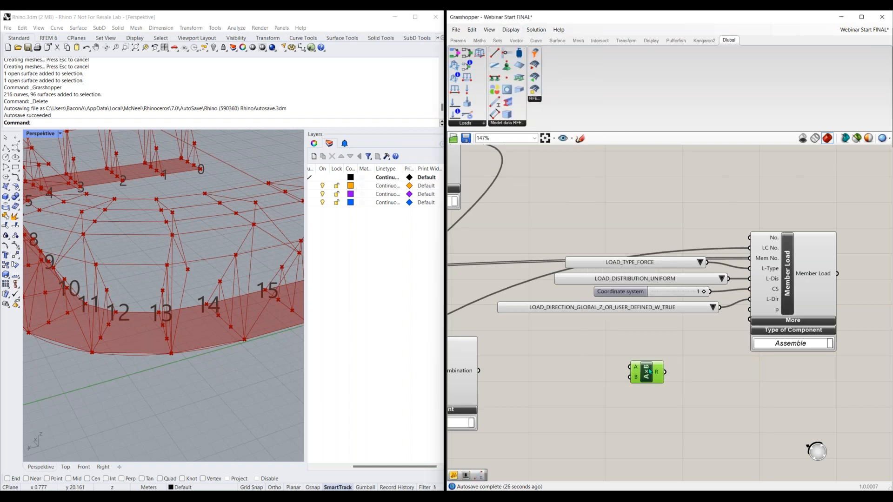
Rename the Multiplication component as lb/ft to N/m and shift it slightly closer to the Member Load.
double_click(680, 355)
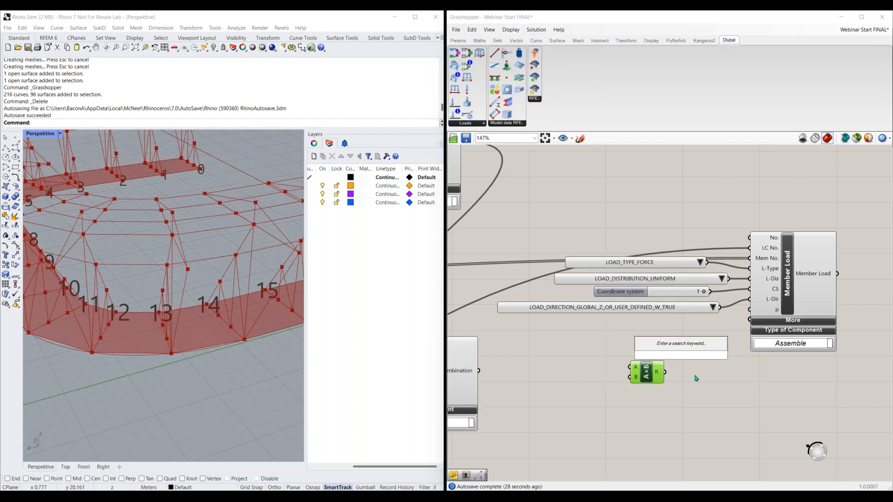
right_click(658, 372)
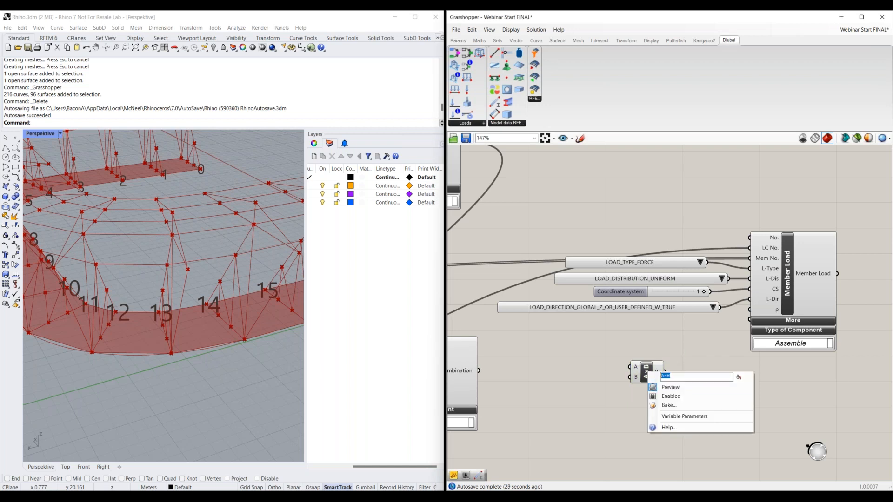
key("BackSpace")
type("lb/ft to N/m")
key("Return")
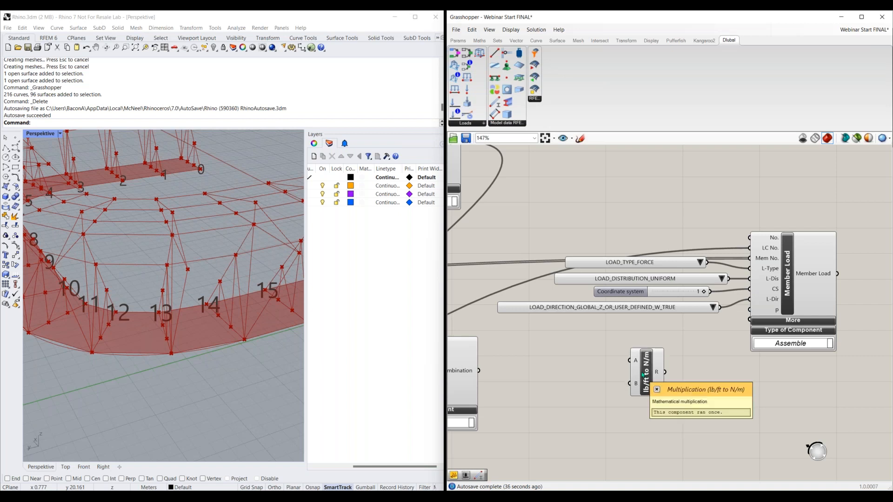
left_click_drag(644, 376, 678, 372)
Create a number slider with value 1000 and connect it to input A of the lb/ft to N/m multiplication.
double_click(622, 365)
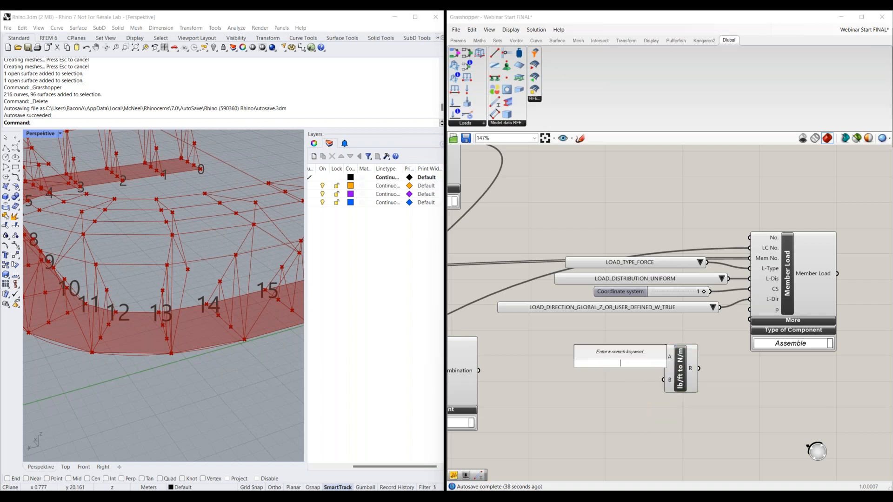
type("1000")
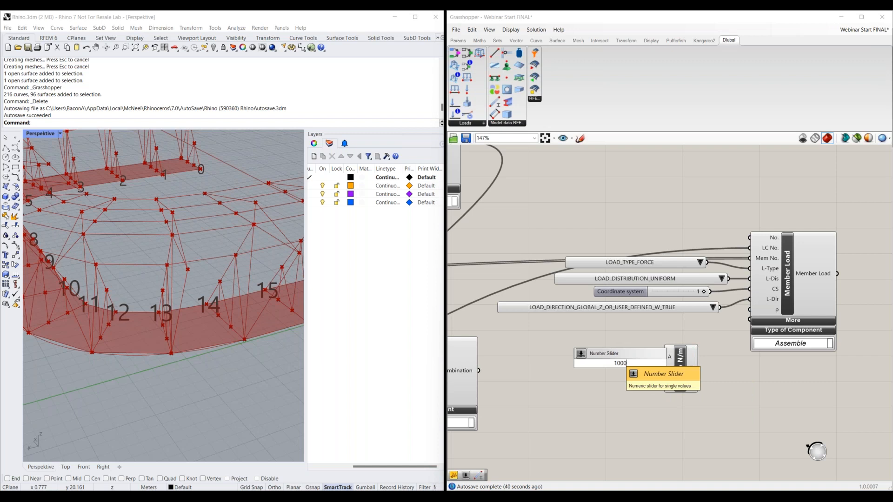
key("Return")
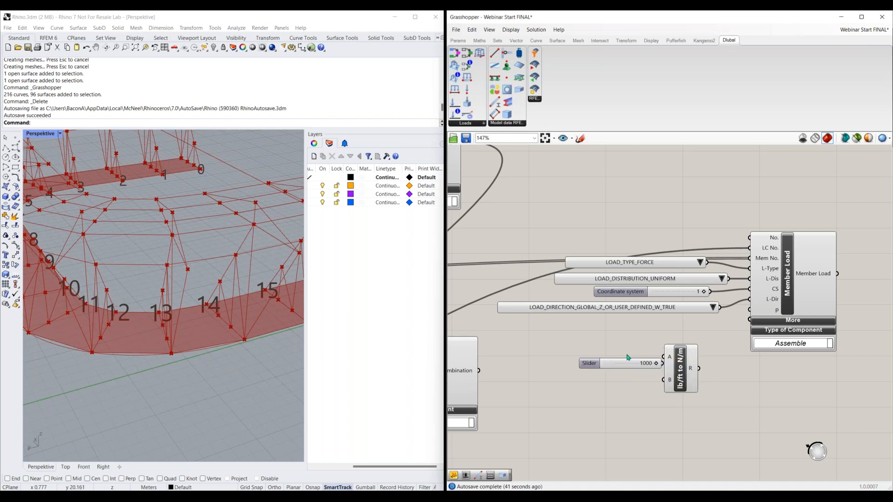
left_click_drag(633, 349, 663, 358)
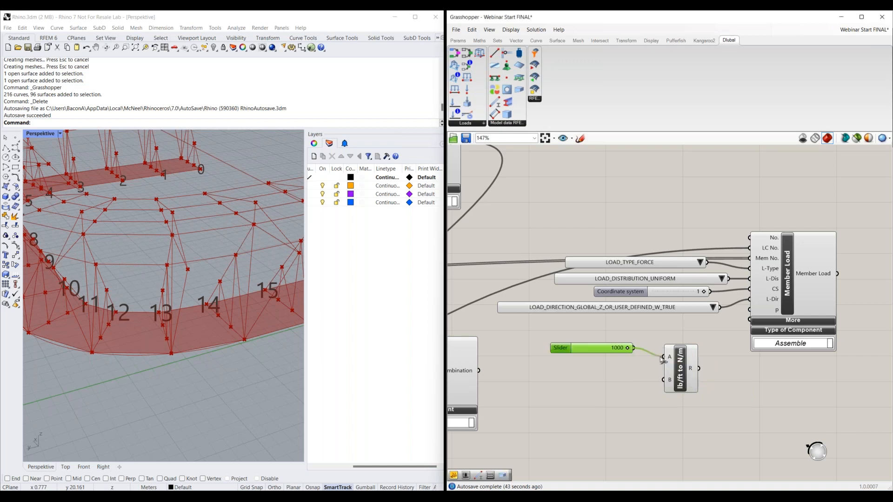
Add a panel containing 1.36 to the multiplication's B input and connect the result to the Member Load's load magnitude input.
double_click(612, 374)
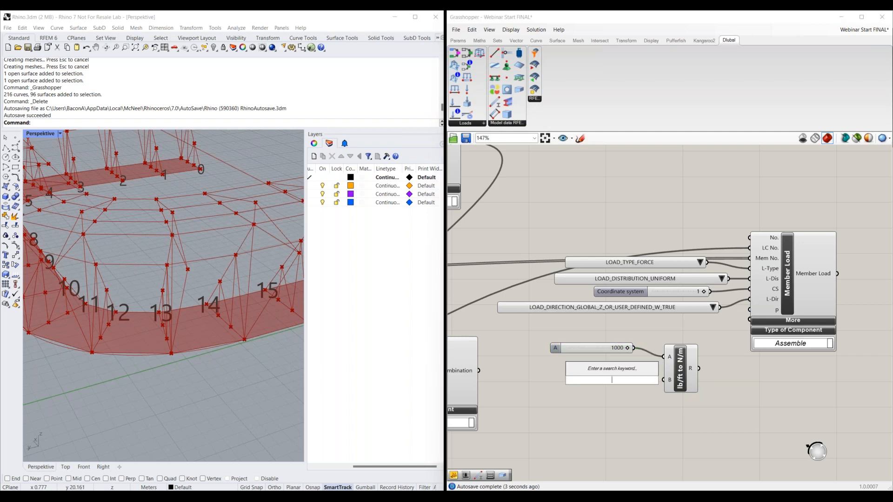
type("\"")
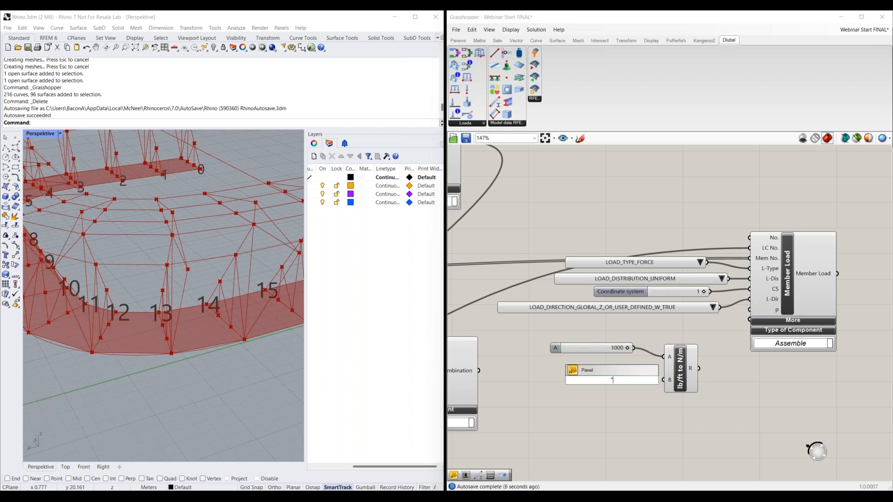
type("1.36")
key("Return")
left_click_drag(626, 379, 753, 310)
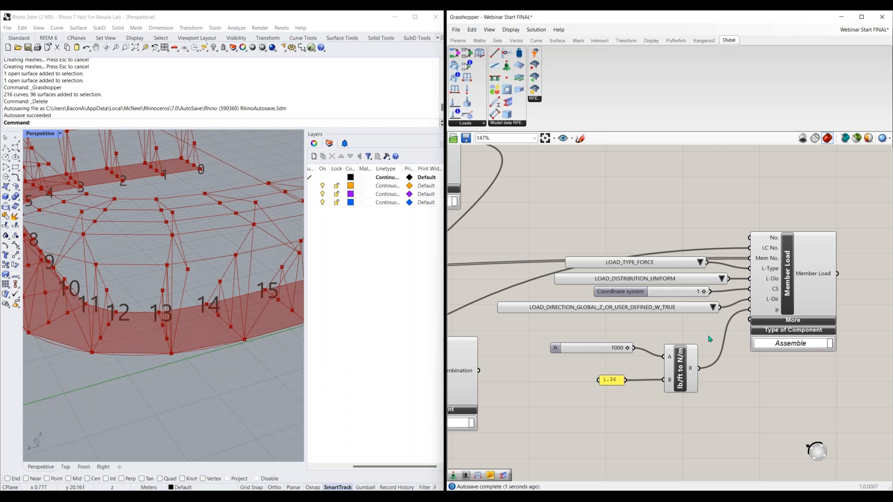
left_click_drag(713, 334, 550, 412)
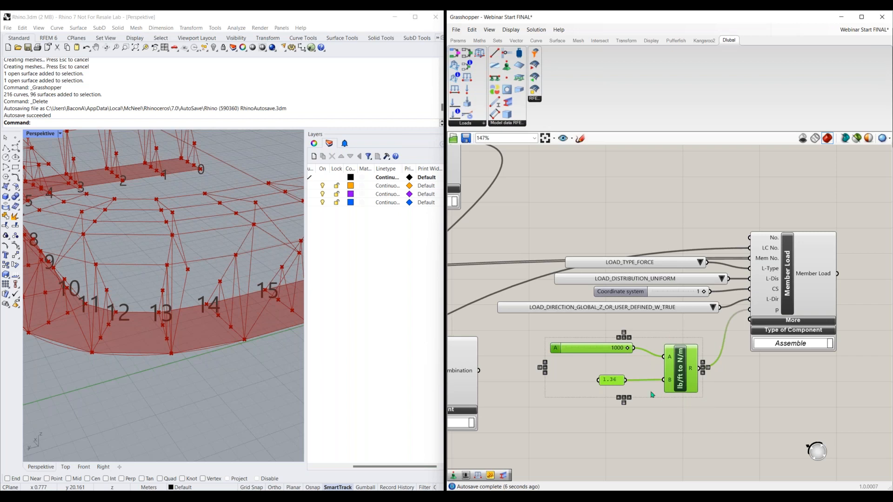
left_click(689, 403)
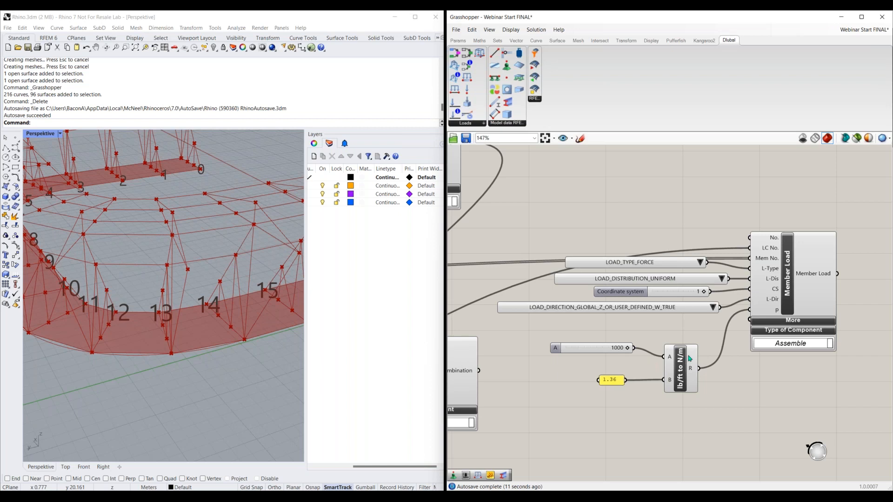
right_click_drag(761, 359, 678, 374)
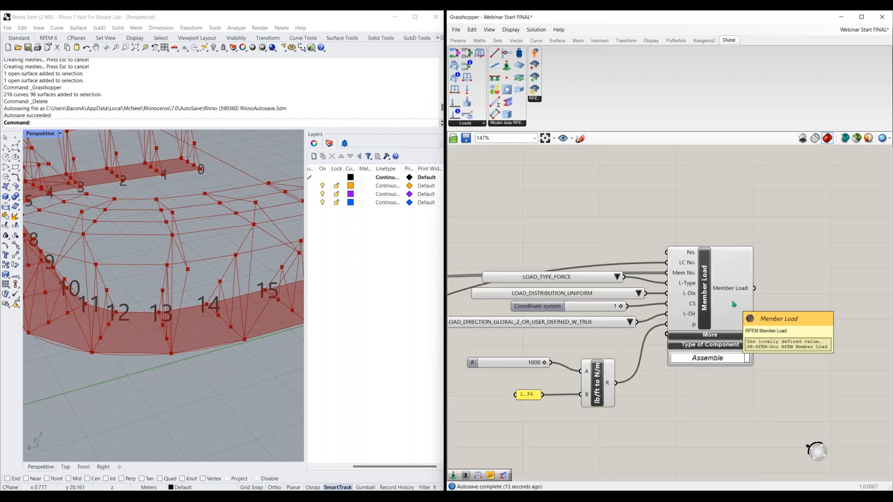
scroll(661, 321, "down", 1)
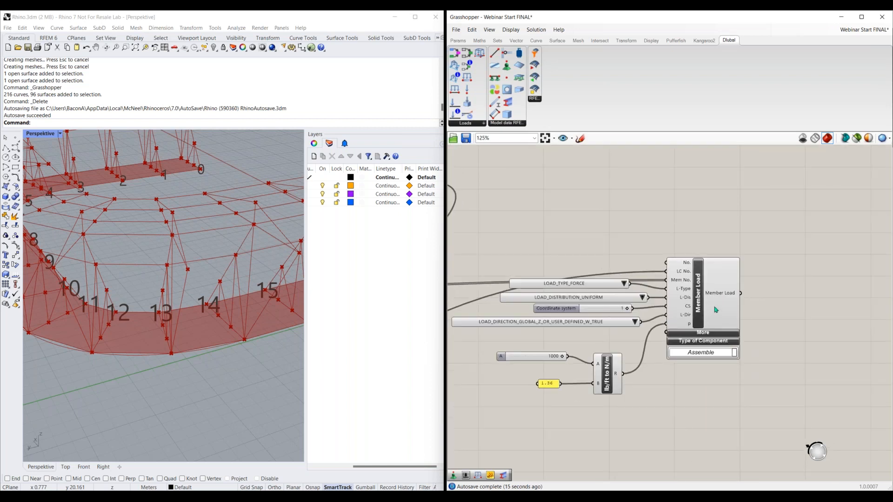
scroll(715, 311, "down", 1)
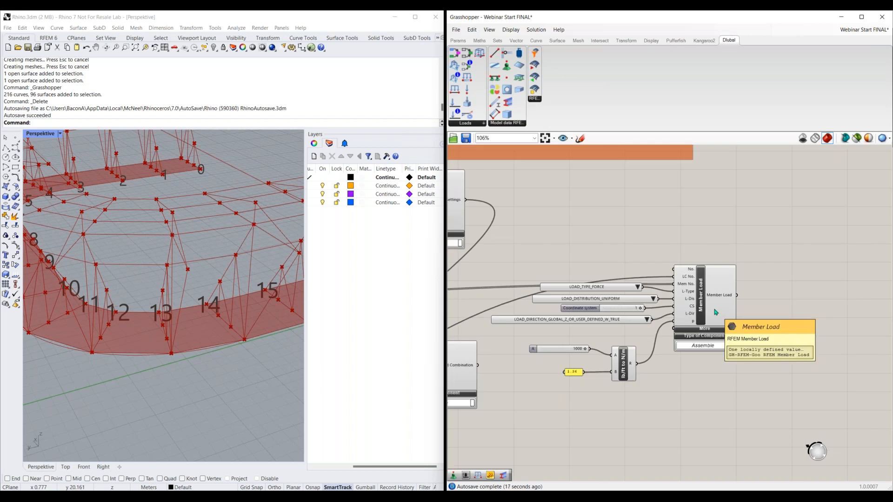
Place an RFEM Export component beyond the Member Load and connect a new Button to its Run input.
right_click_drag(783, 289, 605, 301)
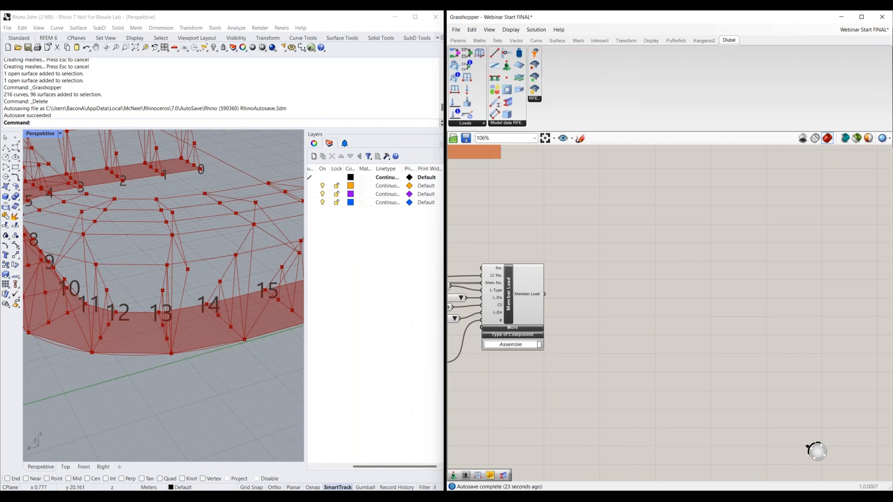
left_click(687, 286)
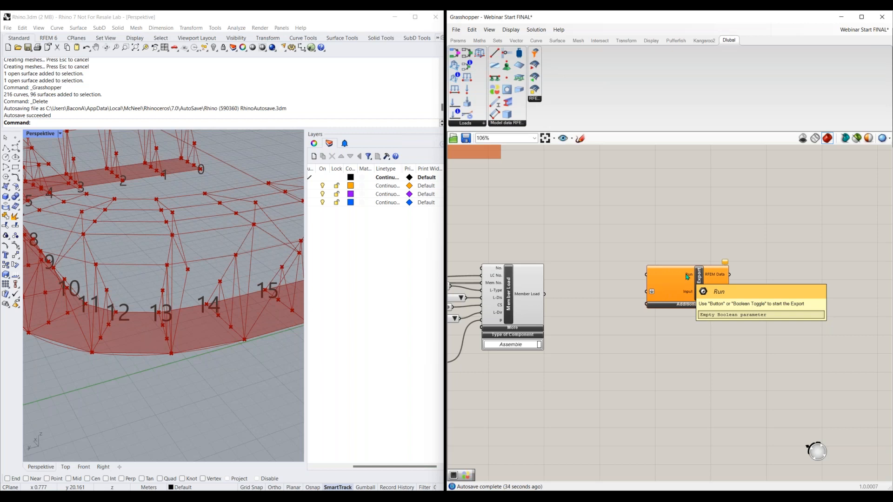
double_click(597, 240)
type("butto")
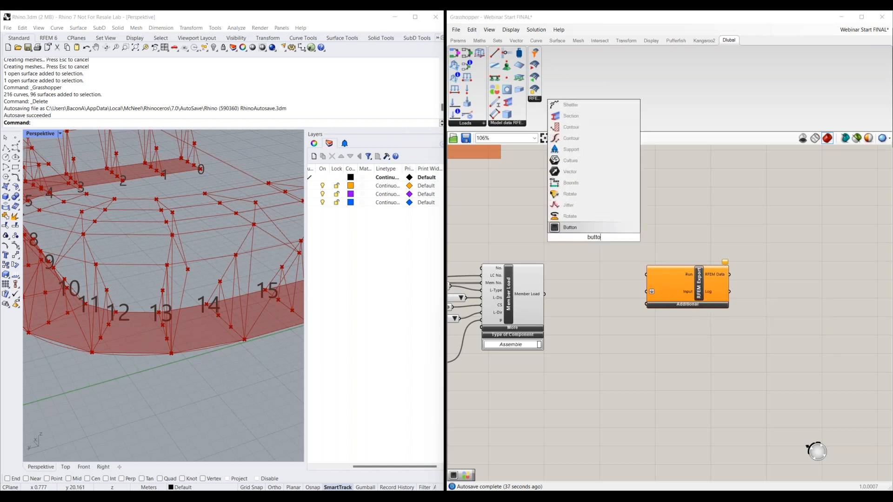
key("Return")
left_click_drag(614, 238, 646, 274)
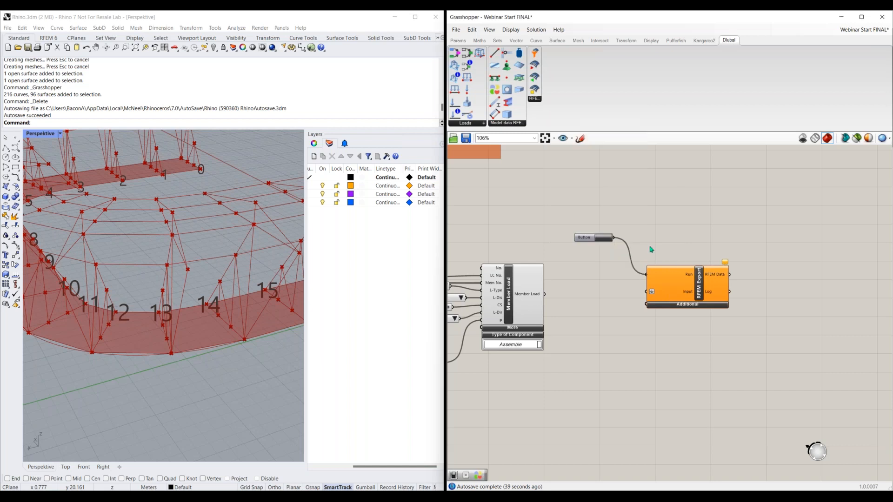
Add a Boolean Toggle, connect it to RFEM Export's Run input in place of the Button, and set it to True.
double_click(603, 220)
type("boolea")
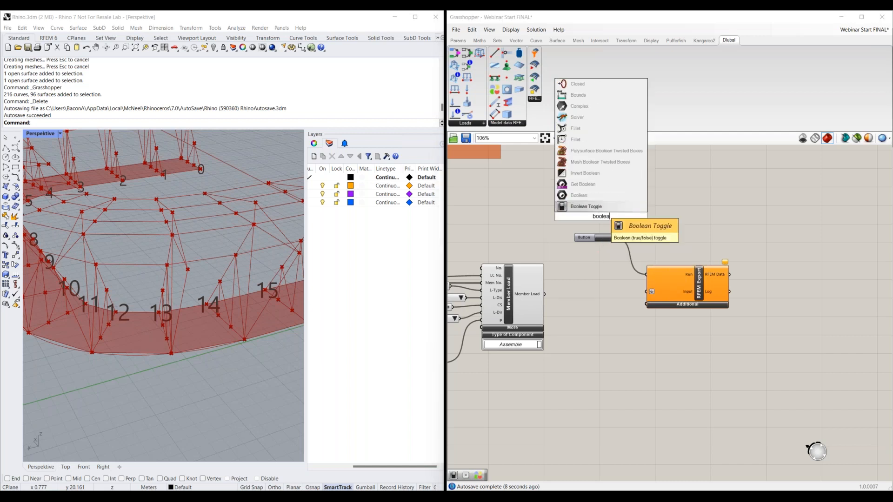
key("Return")
left_click_drag(646, 274, 613, 221)
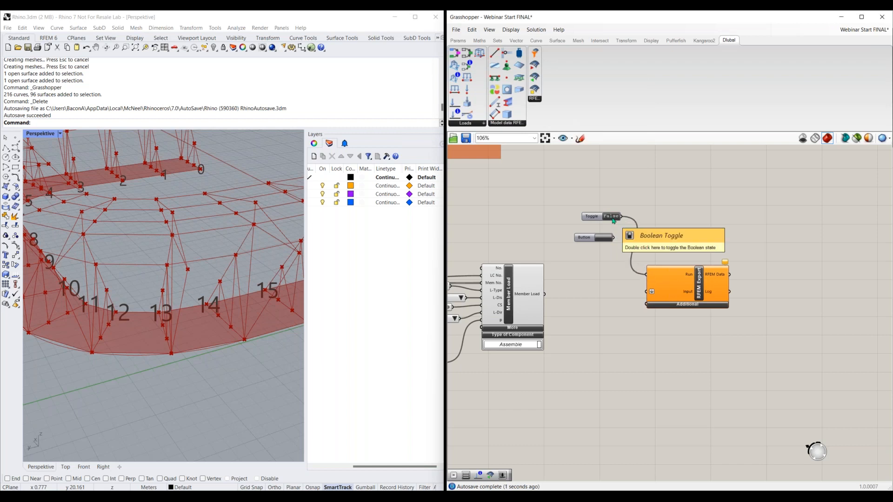
double_click(612, 217)
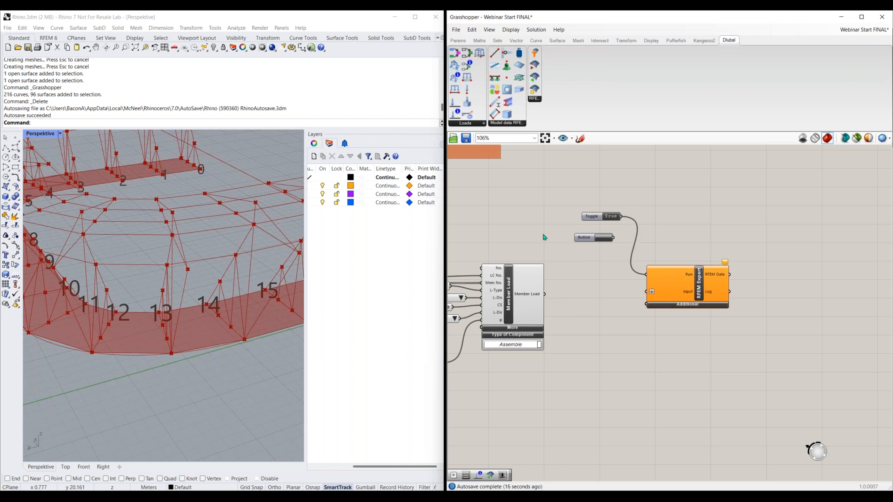
Delete the Boolean Toggle and reconnect the Button to RFEM Export's Run input.
left_click(598, 219)
key("Delete")
left_click_drag(614, 238, 645, 275)
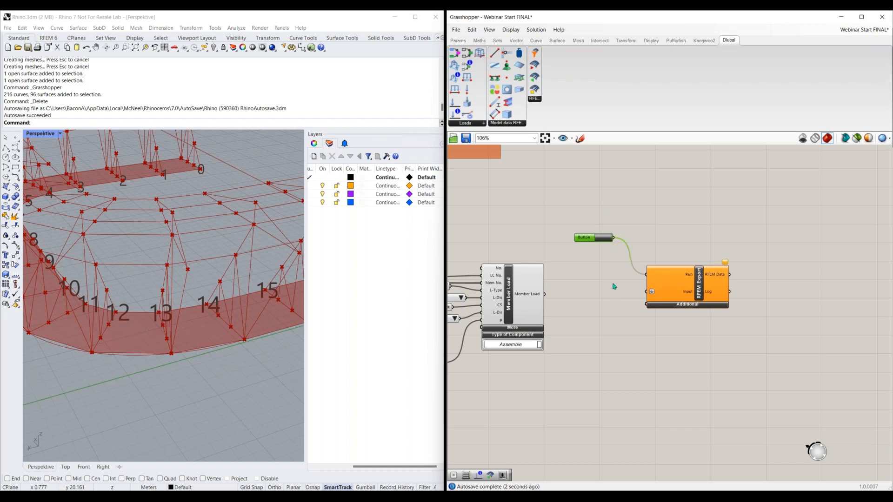
Connect the Member Load and Load Combination outputs to RFEM Export's Input, moving the export component beneath the Load Combination.
scroll(615, 312, "down", 1)
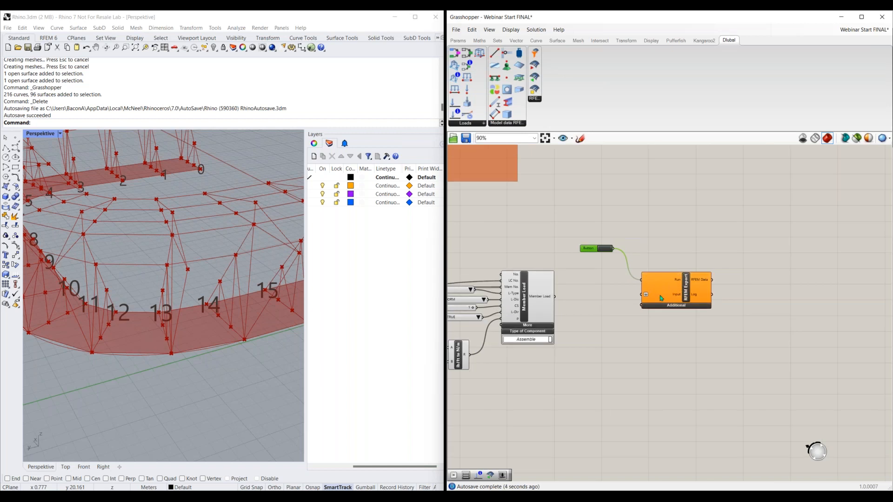
left_click(639, 305)
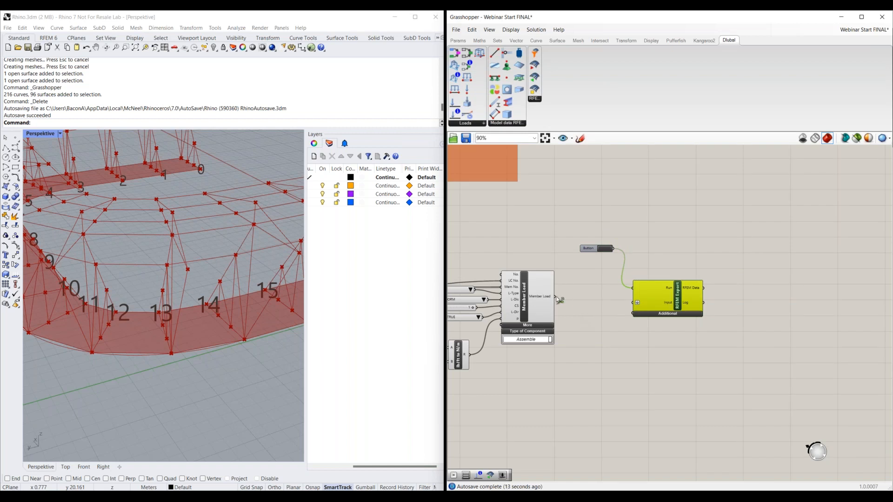
left_click_drag(557, 298, 566, 356)
right_click_drag(566, 356, 787, 269)
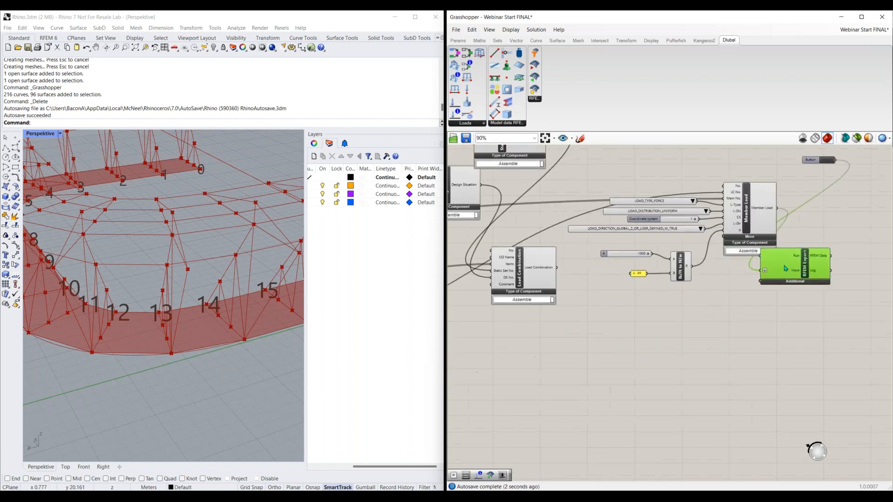
left_click_drag(787, 269, 624, 323)
left_click_drag(557, 268, 599, 325)
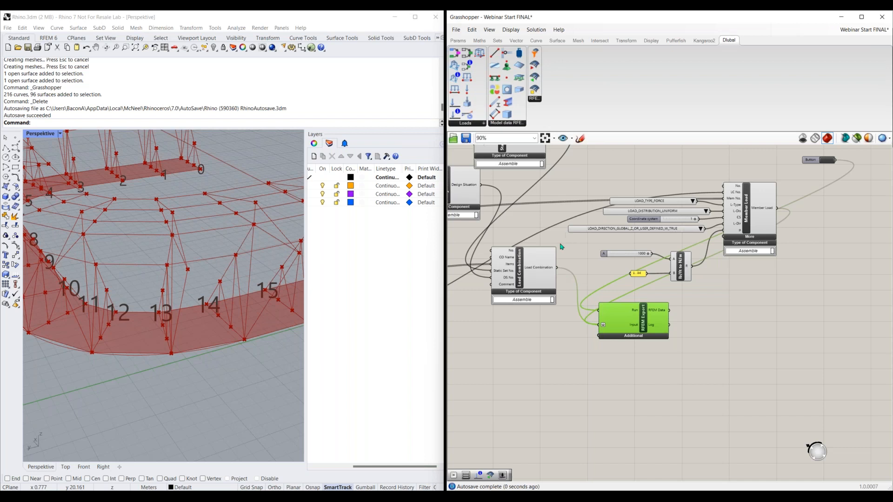
Add the second-order Static Analysis Settings and the Design Situation outputs to RFEM Export's Input.
right_click_drag(550, 147, 569, 178)
left_click_drag(565, 159, 620, 356)
left_click_drag(500, 217, 621, 356)
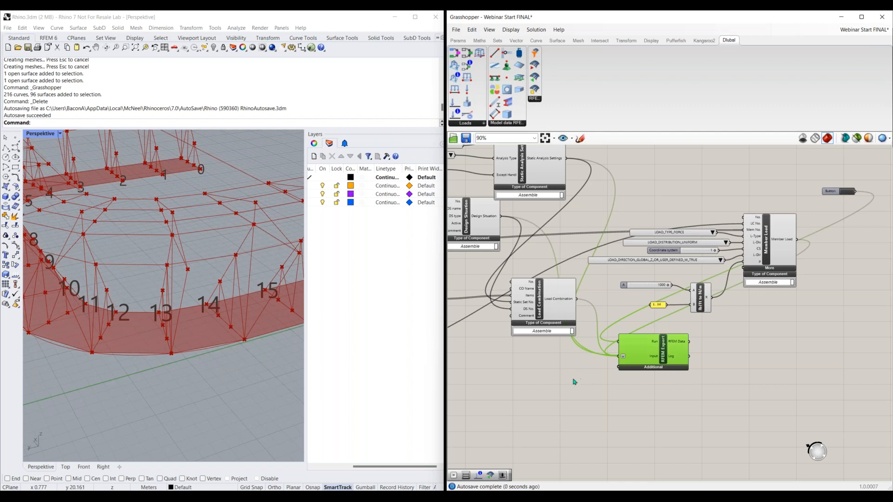
Move RFEM Export near the load cases and connect both the dead and live Load Case outputs to its Input.
scroll(574, 381, "down", 1)
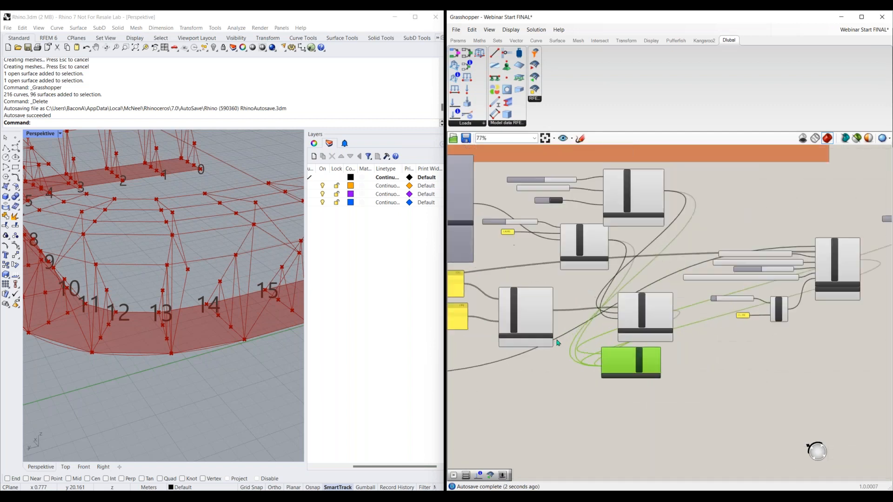
scroll(558, 342, "up", 1)
right_click_drag(554, 306, 636, 295)
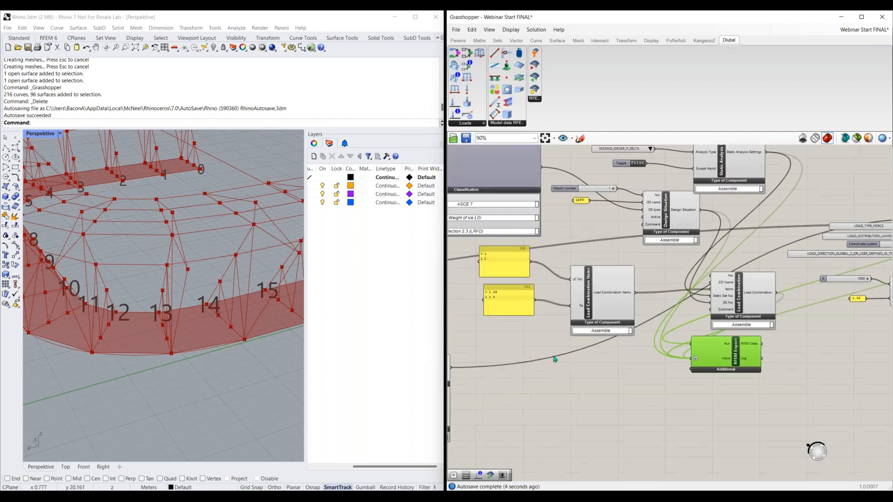
right_click_drag(555, 359, 613, 341)
left_click_drag(769, 344, 611, 367)
left_click_drag(502, 227, 592, 367)
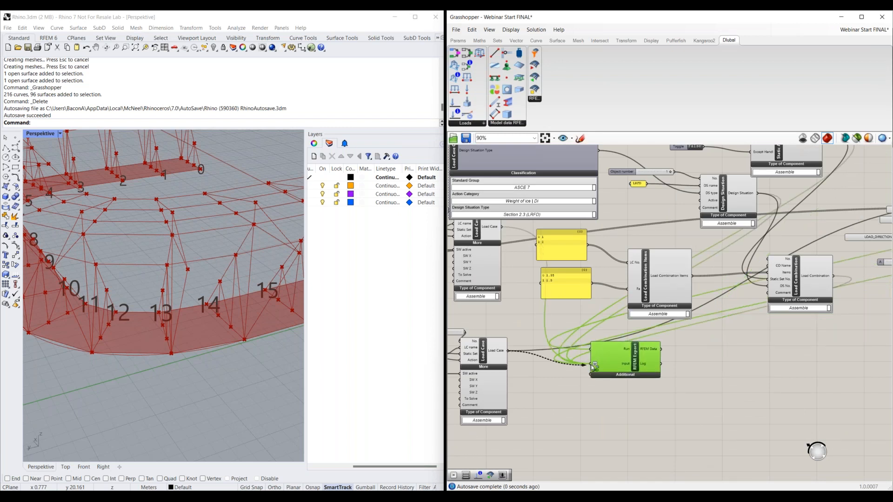
Move RFEM Export between the two load cases and switch the component display from names to icons.
scroll(684, 360, "down", 3)
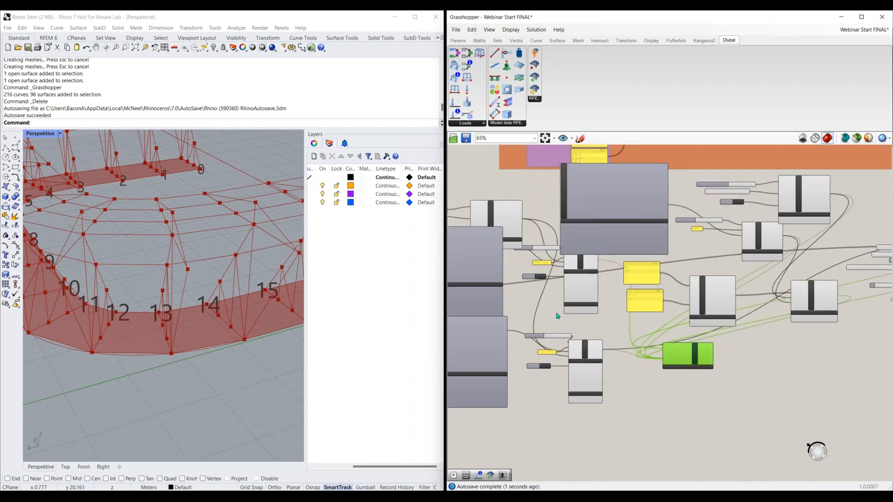
left_click_drag(684, 361, 545, 309)
scroll(524, 259, "up", 3)
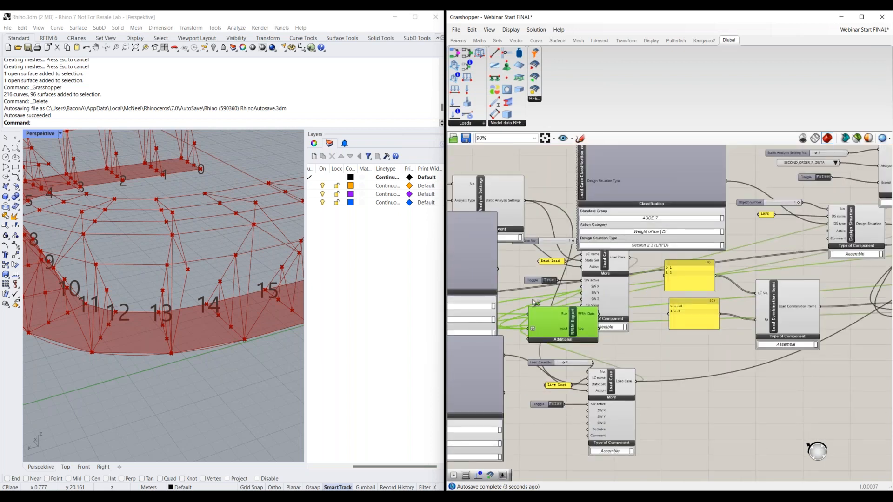
left_click(511, 40)
left_click(511, 30)
left_click(518, 40)
Move RFEM Export next to the structural components and connect the Surface Support, Surface and Member outputs to its Input.
right_click_drag(551, 324, 676, 293)
left_click_drag(675, 293, 556, 294)
right_click_drag(516, 299, 724, 294)
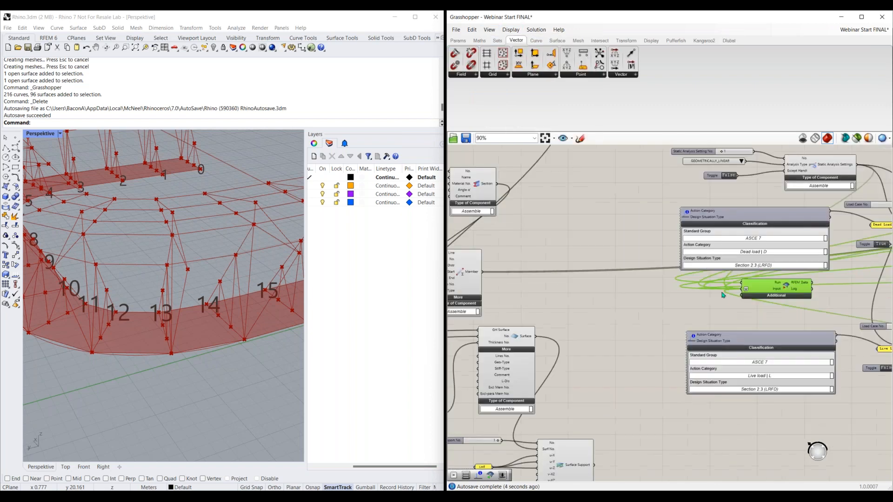
left_click_drag(751, 291, 598, 301)
left_click_drag(594, 464, 588, 299)
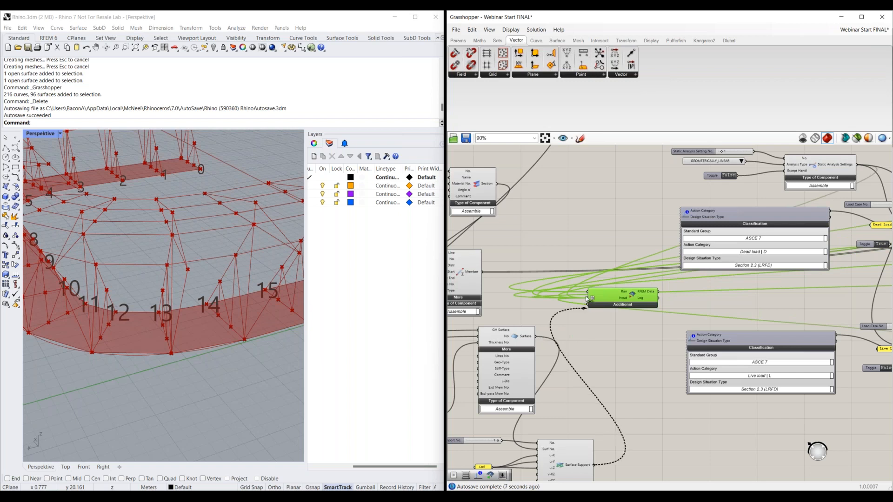
left_click_drag(547, 334, 544, 335, "shift")
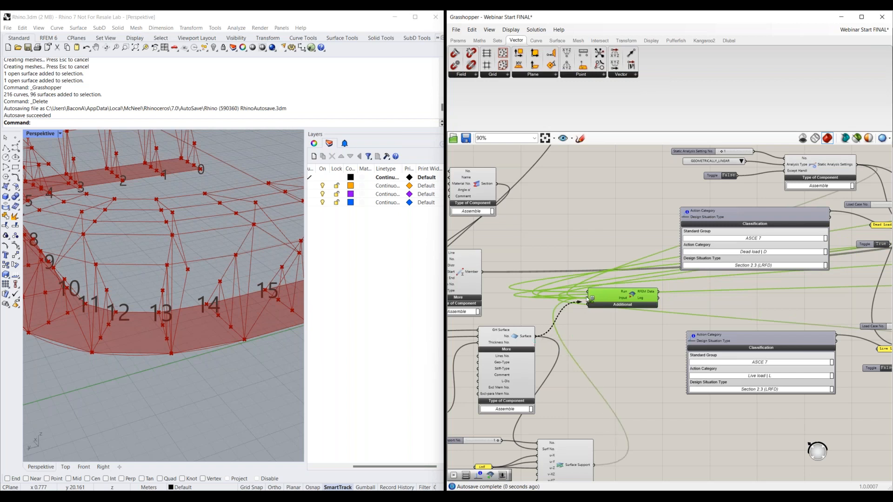
left_click_drag(482, 272, 588, 298, "shift")
Connect the Section, both Material and the Thickness outputs to RFEM Export's Input.
scroll(566, 207, "down", 1)
right_click_drag(566, 208, 567, 303)
left_click_drag(515, 200, 588, 379, "shift")
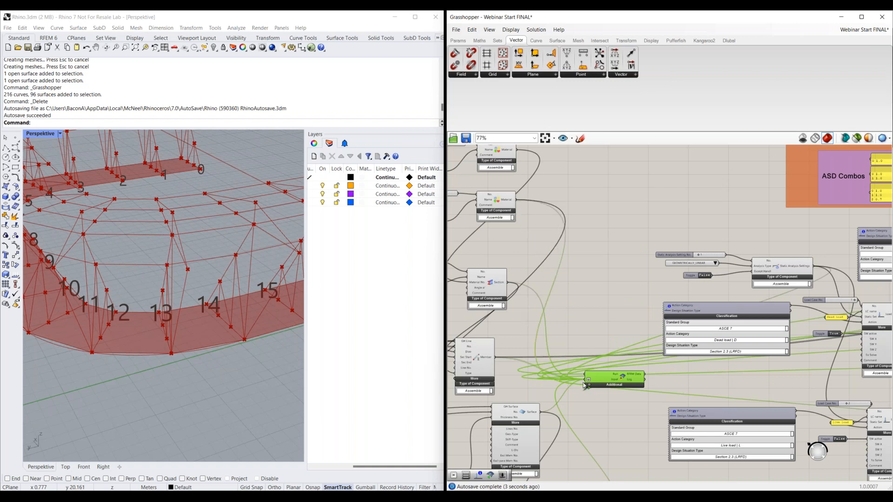
right_click_drag(566, 263, 573, 310)
left_click_drag(523, 197, 590, 426, "shift")
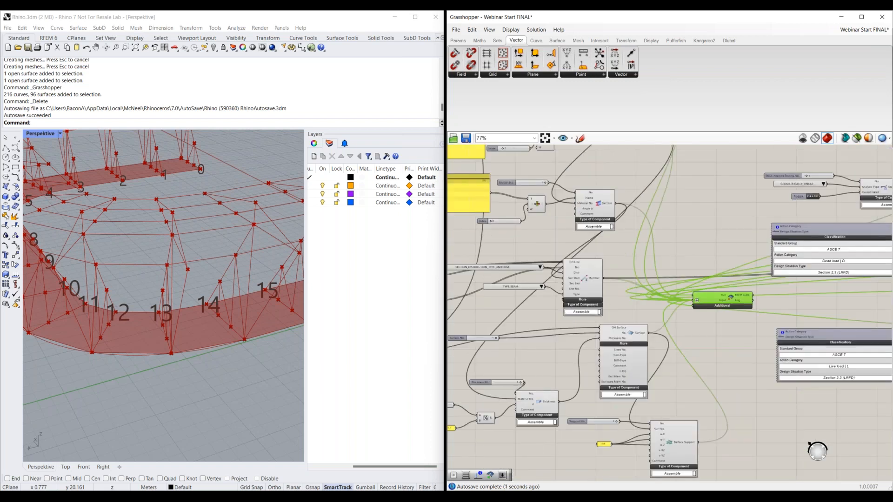
left_click_drag(642, 369, 780, 272)
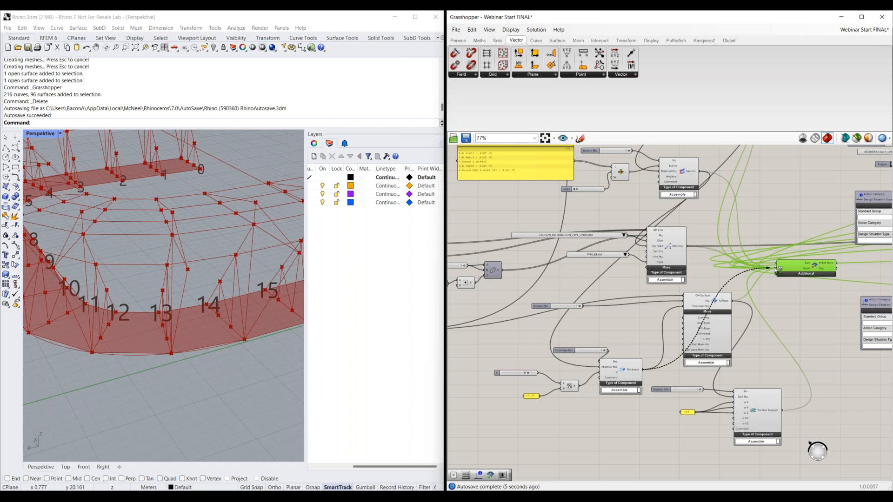
Move RFEM Export past the load components to the open canvas beyond Member Load, beside its Run Button.
right_click_drag(573, 281, 362, 332)
scroll(690, 269, "down", 1)
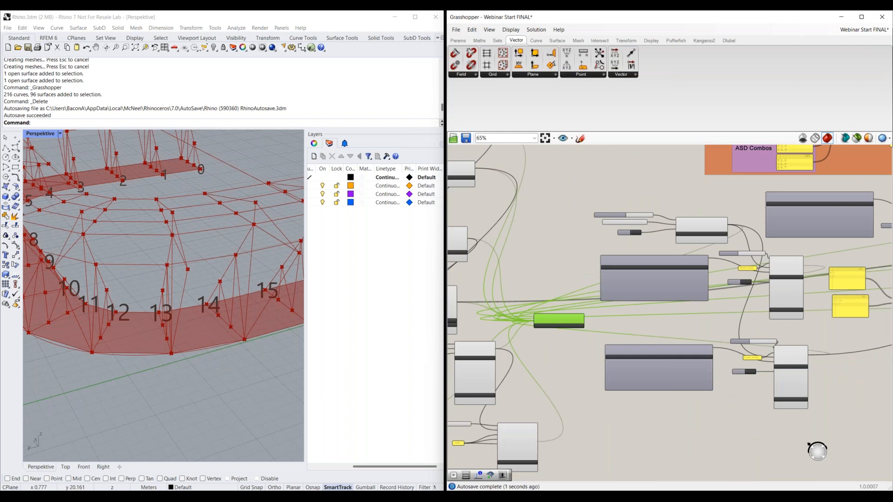
right_click_drag(569, 325, 568, 324)
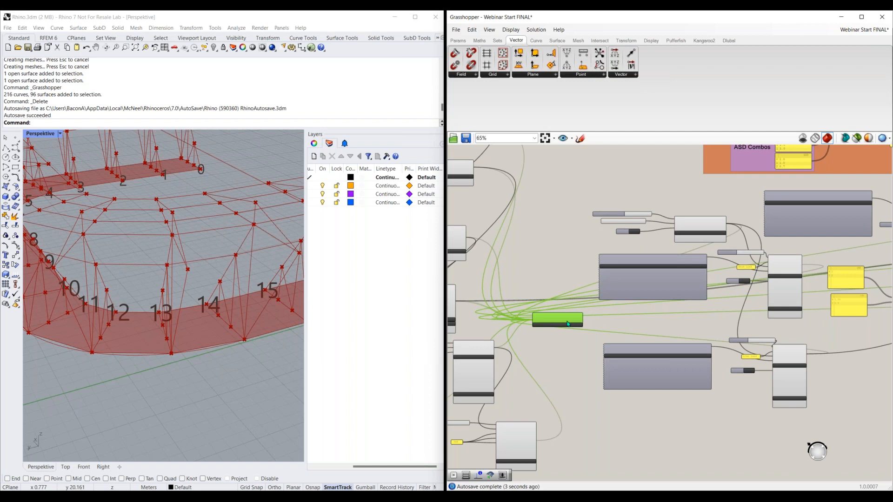
scroll(564, 330, "up", 4)
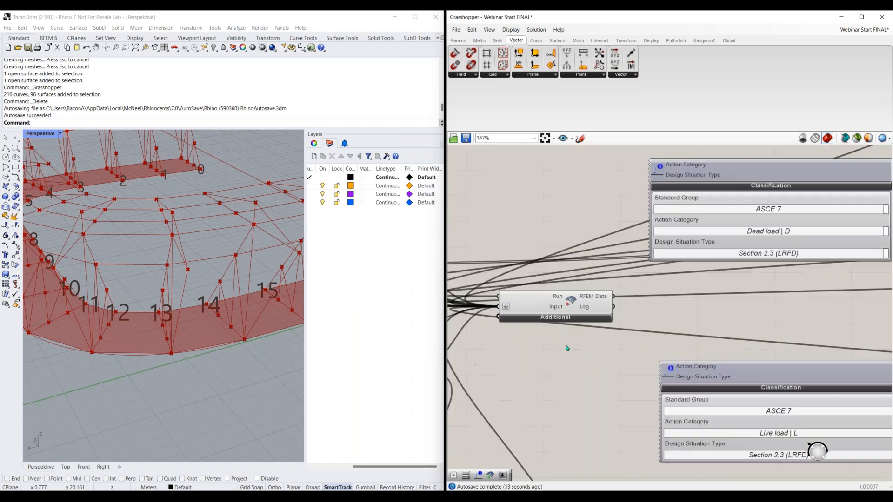
scroll(566, 348, "down", 4)
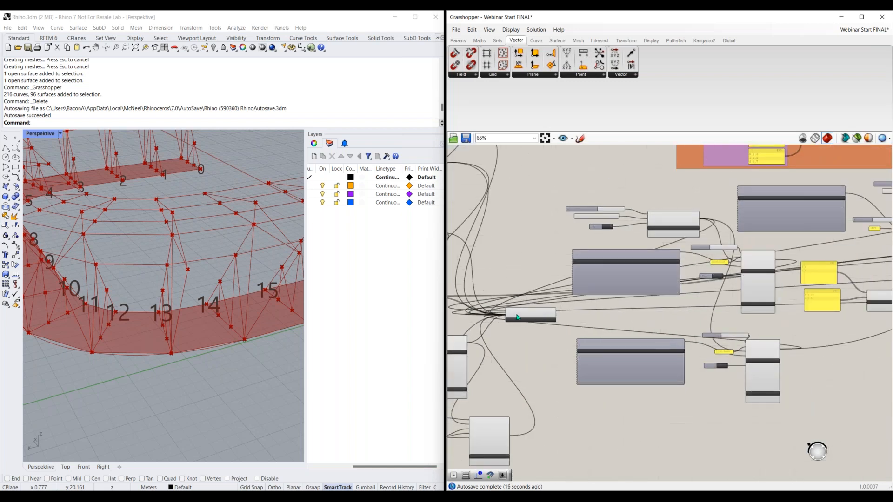
left_click_drag(530, 315, 773, 321)
right_click_drag(774, 332, 478, 354)
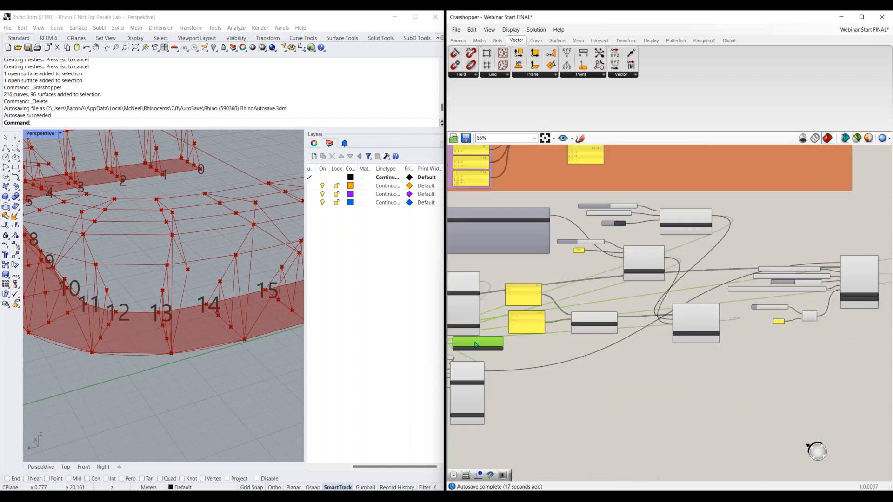
left_click_drag(479, 345, 808, 331)
right_click_drag(818, 351, 585, 375)
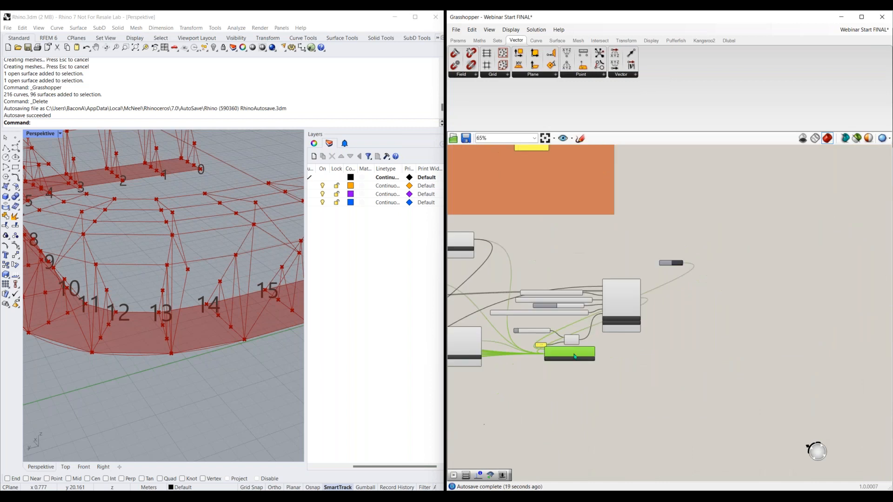
left_click_drag(732, 314, 740, 286)
scroll(740, 286, "up", 4)
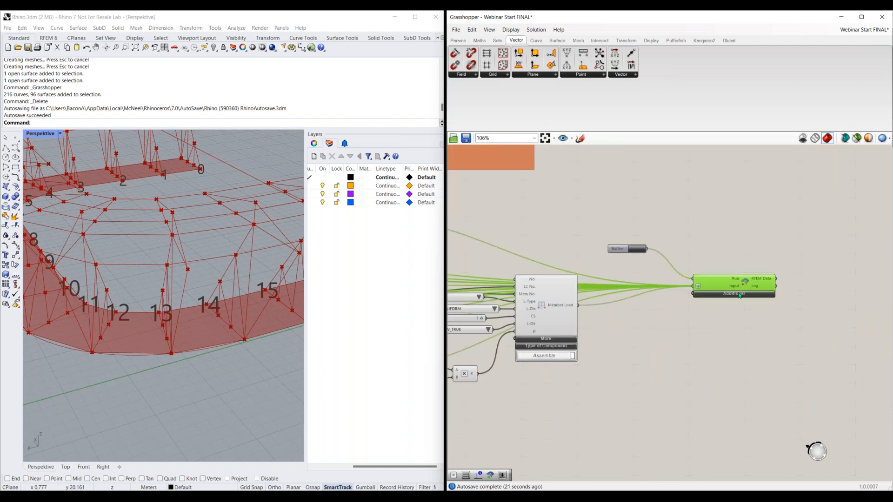
Expand RFEM Export's additional inputs and connect a new Value List to Units, leaving it set to None.
left_click(740, 296)
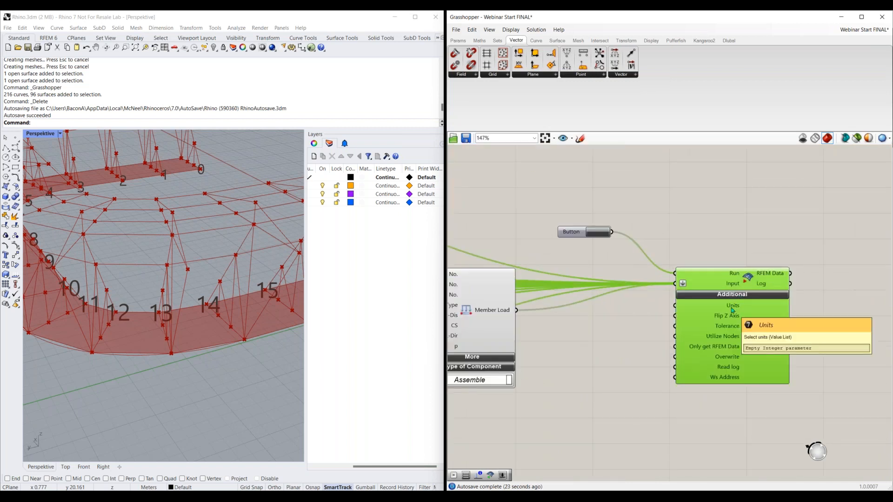
right_click(612, 314)
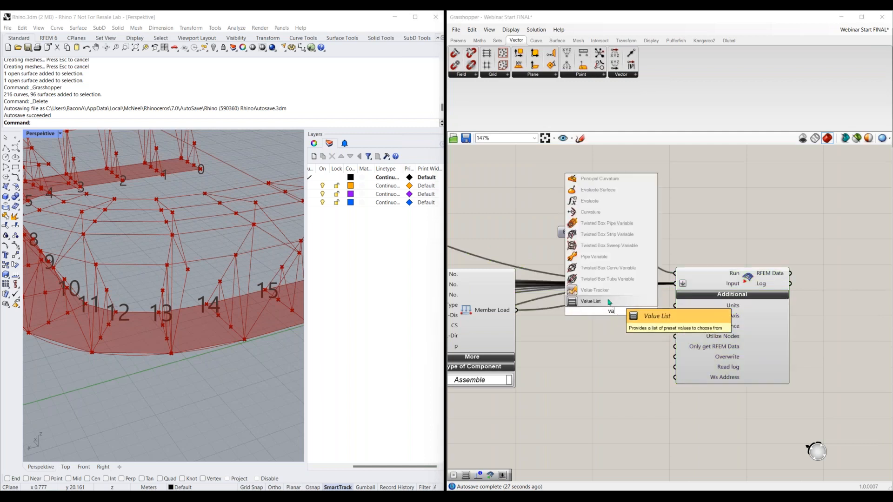
left_click(609, 302)
left_click_drag(630, 311, 676, 306)
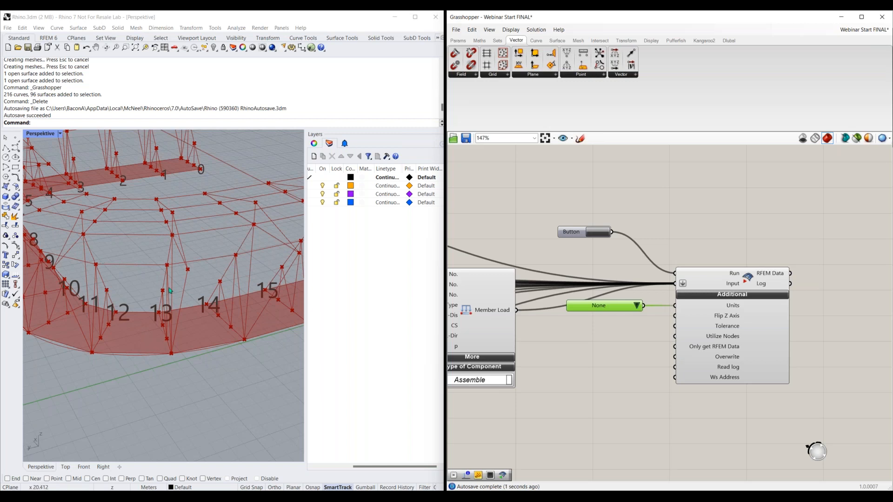
left_click(637, 307)
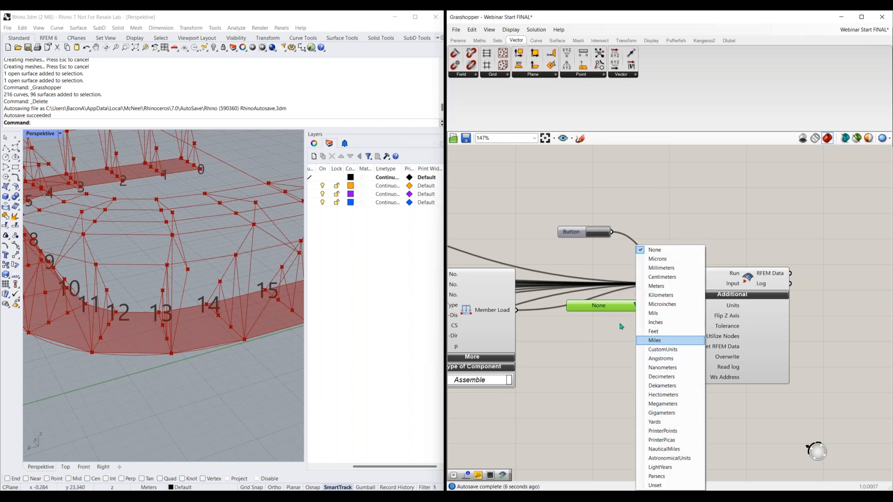
left_click(610, 342)
left_click_drag(607, 308, 626, 301)
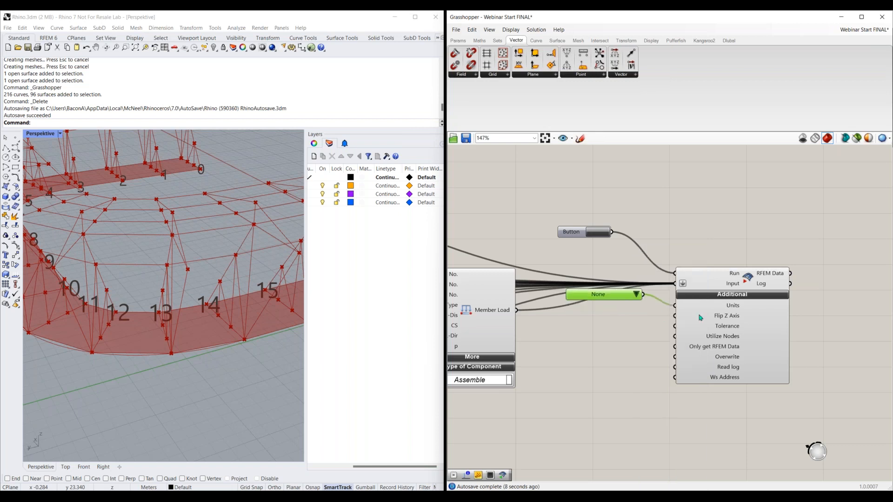
Try a Boolean Toggle on RFEM Export's Flip Z Axis input and delete the toggle again.
double_click(630, 318)
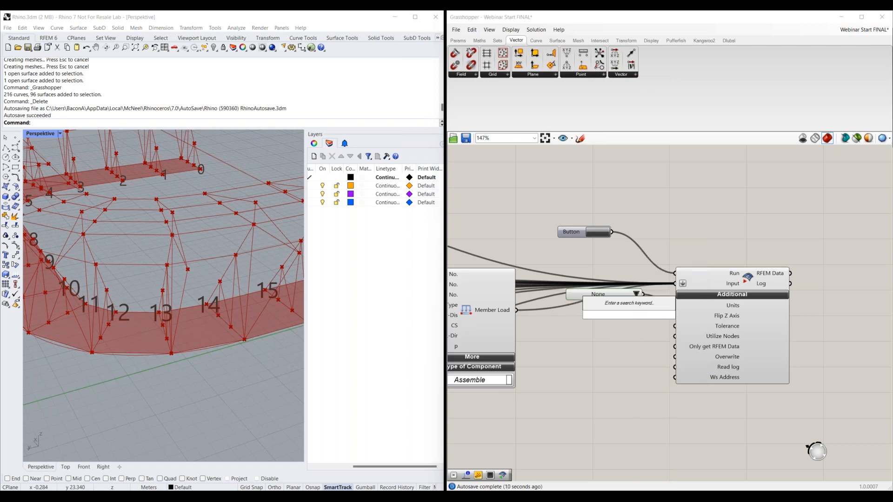
type("boo")
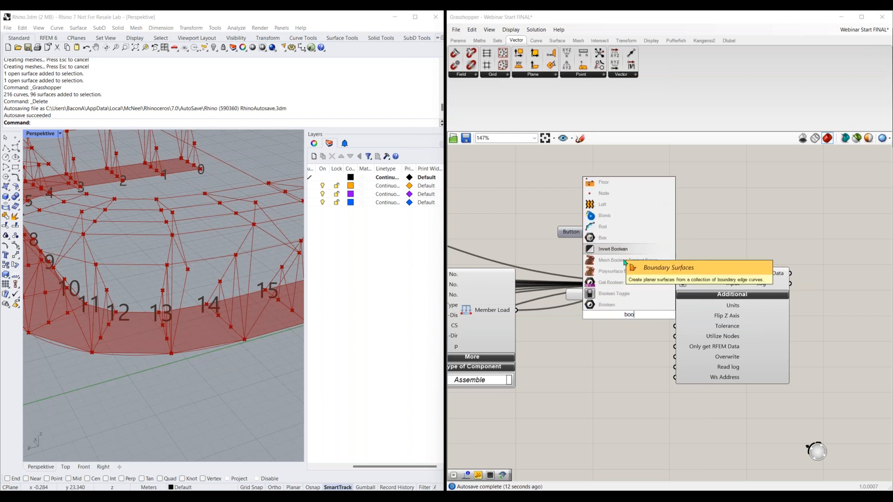
left_click(614, 294)
left_click_drag(657, 315, 611, 315)
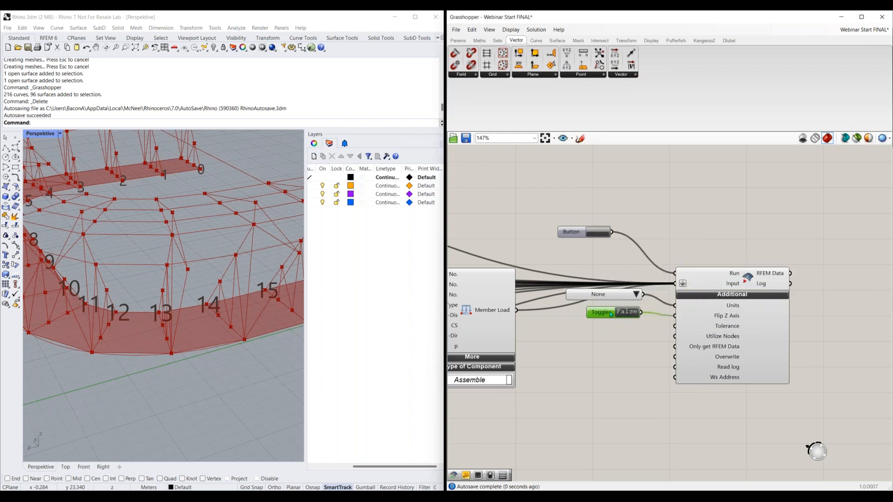
key("Delete")
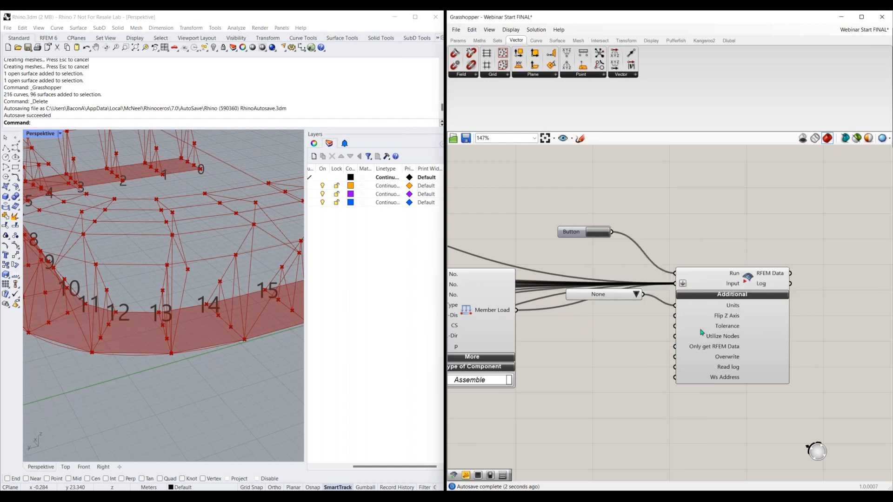
Examine RFEM Export's Tolerance input and the model units and absolute tolerance in Rhino's document properties.
left_click(732, 328)
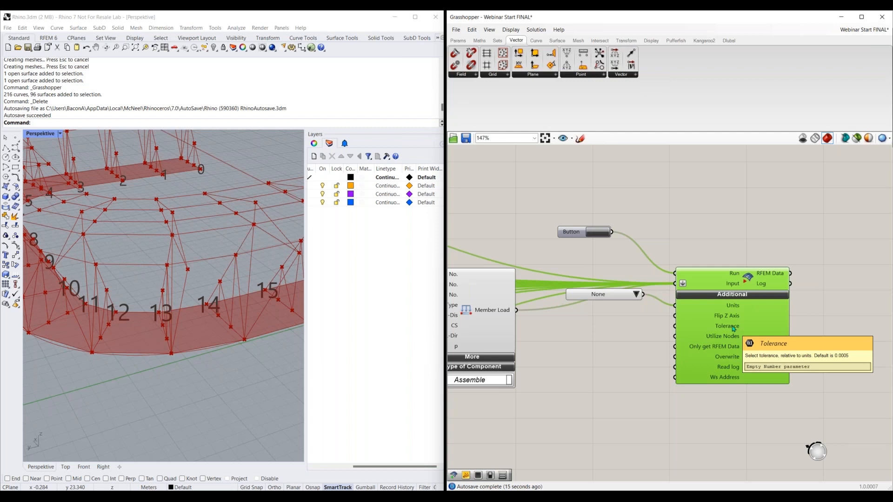
left_click(215, 28)
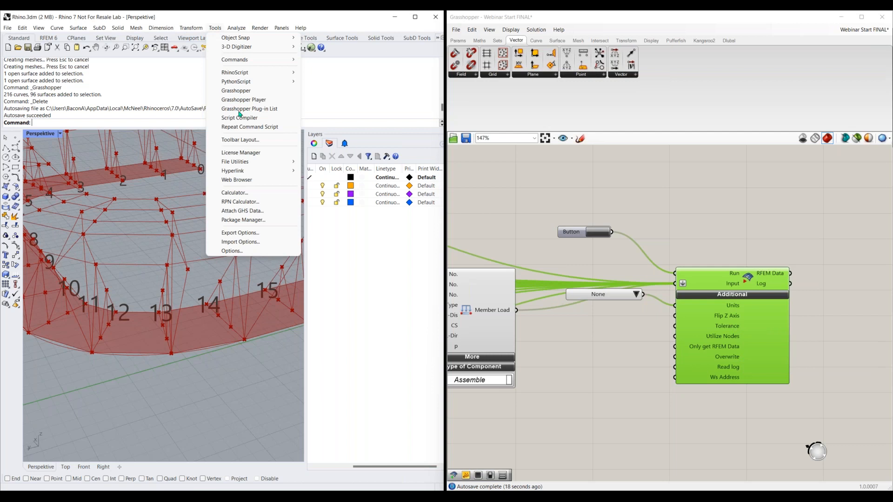
left_click(246, 251)
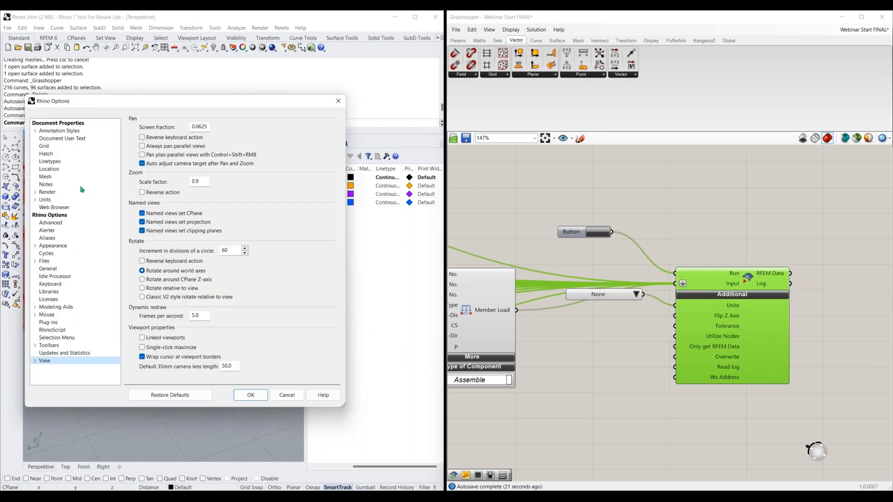
left_click(44, 203)
double_click(208, 151)
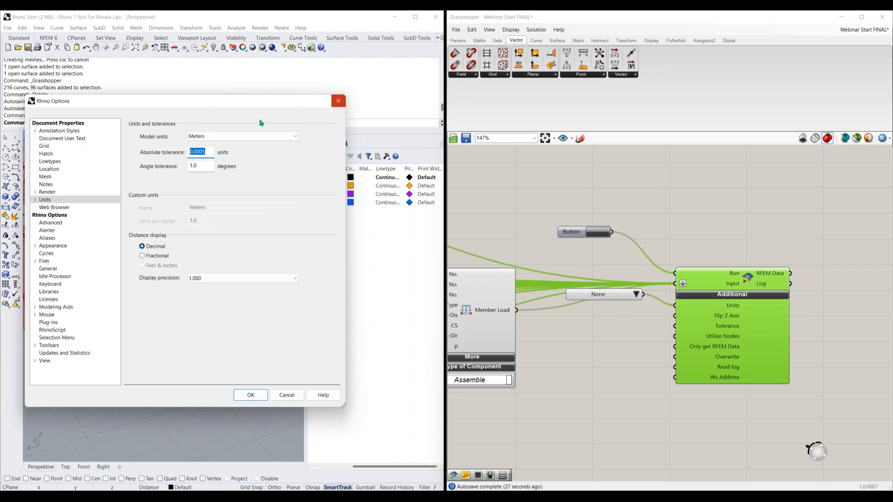
left_click(338, 101)
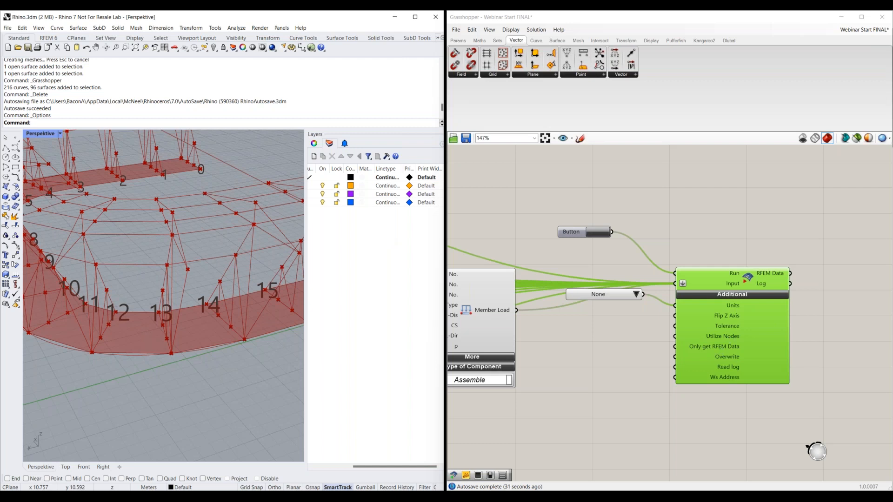
Add a Boolean Toggle set to False and connect it to RFEM Export's Overwrite input.
double_click(630, 337)
type("bool")
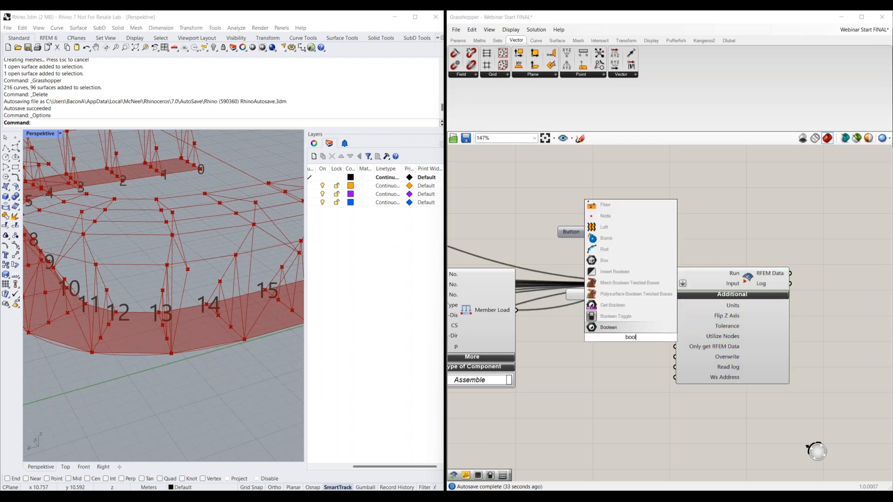
key("Up")
key("Return")
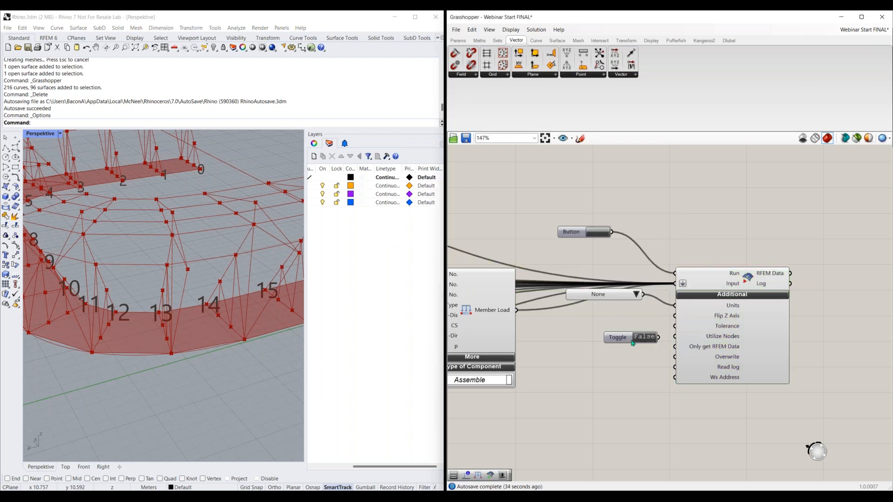
left_click_drag(639, 339, 675, 356)
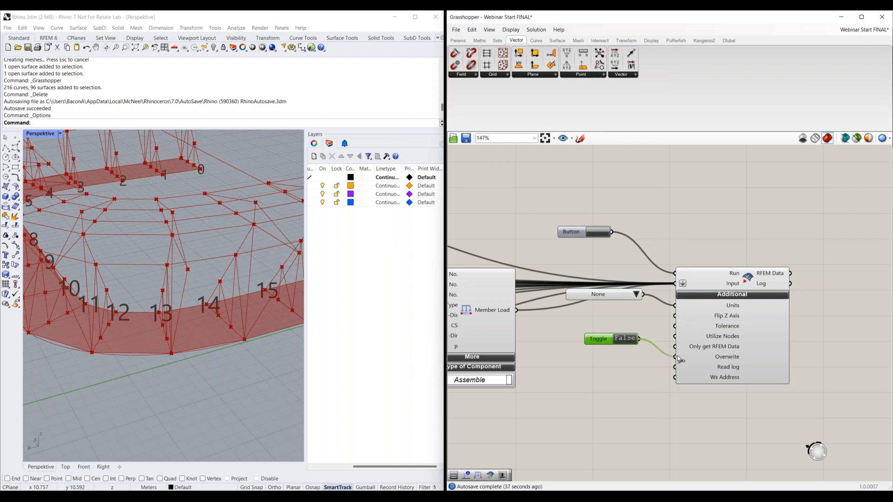
left_click_drag(604, 344, 598, 343)
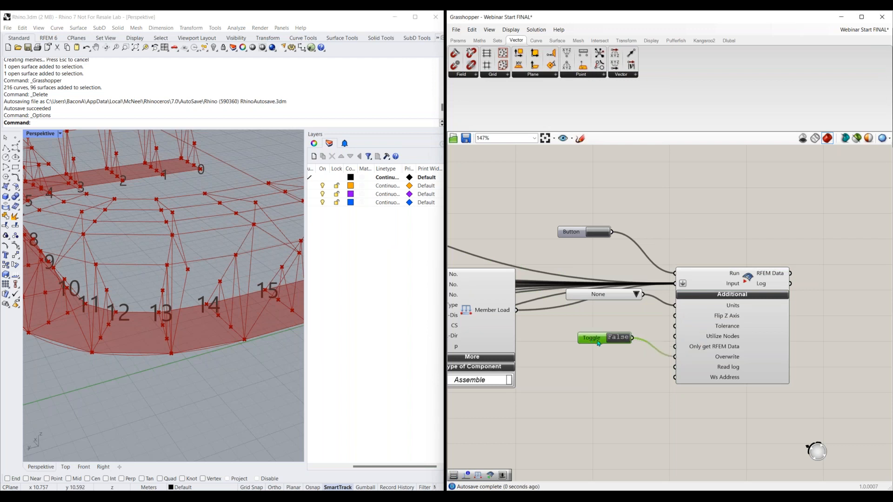
double_click(621, 344)
double_click(621, 339)
Place Grasshopper beside RFEM 6 and run the RFEM Export component in the prepared Final Export group.
scroll(611, 358, "down", 4)
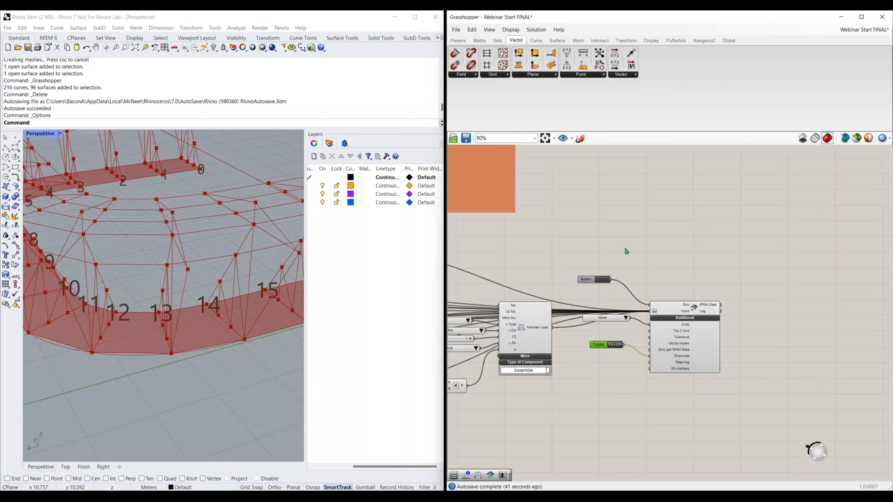
scroll(649, 216, "down", 3)
right_click_drag(650, 217, 562, 385)
right_click_drag(635, 171, 609, 289)
scroll(608, 290, "down", 2)
right_click_drag(657, 148, 582, 305)
scroll(581, 297, "up", 5)
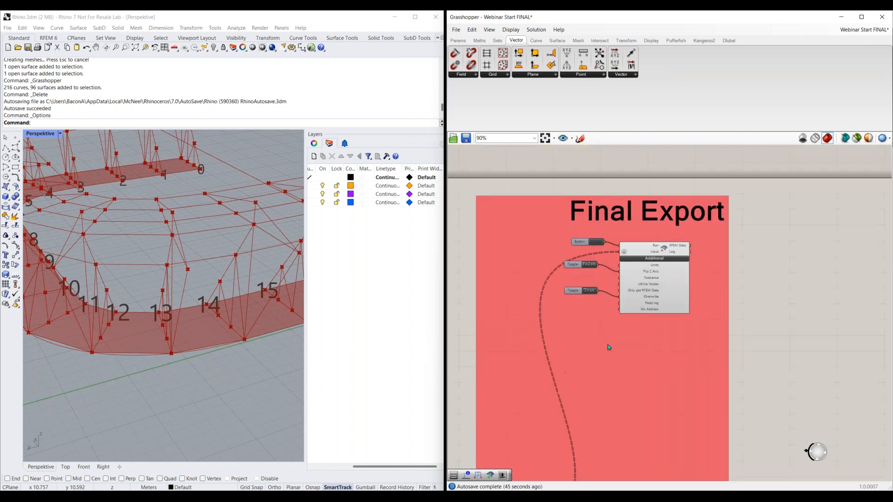
right_click_drag(669, 301, 682, 264)
right_click_drag(815, 275, 811, 249)
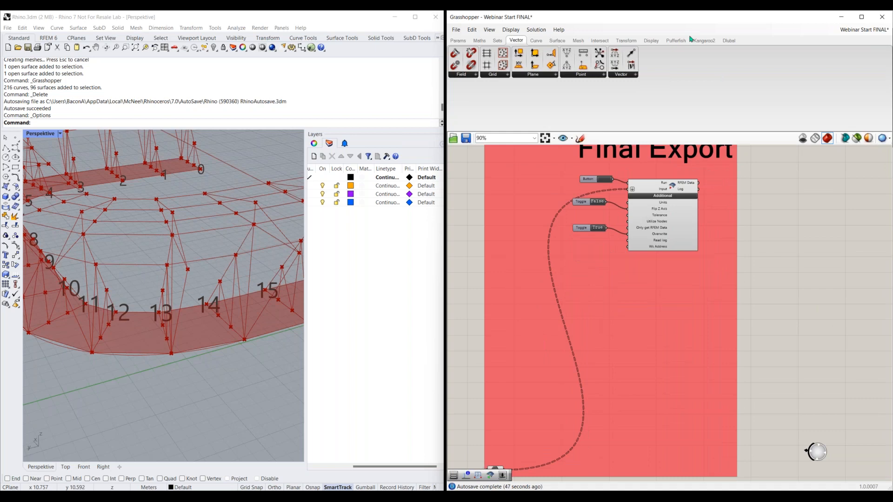
key("super+Left")
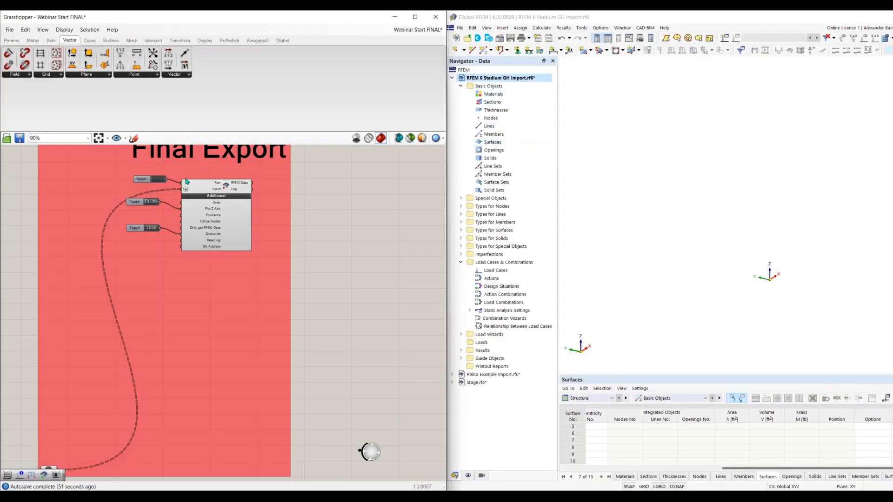
left_click(155, 182)
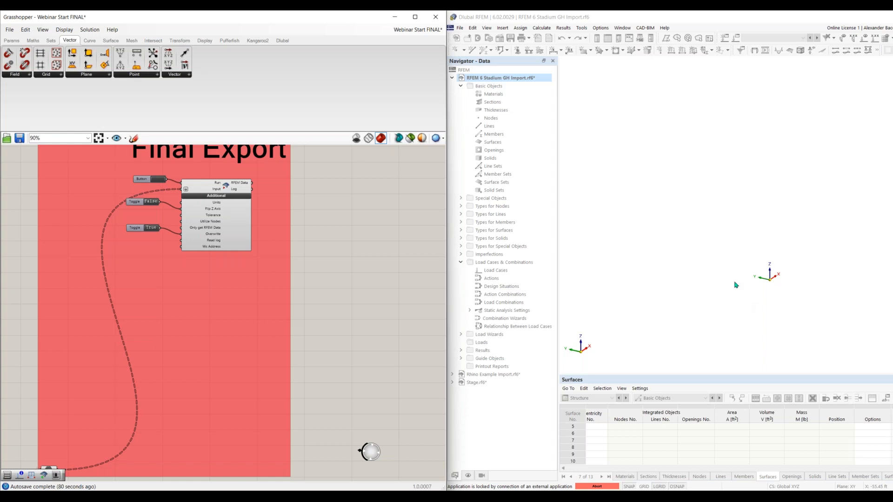
left_click(653, 327)
scroll(791, 284, "up", 2)
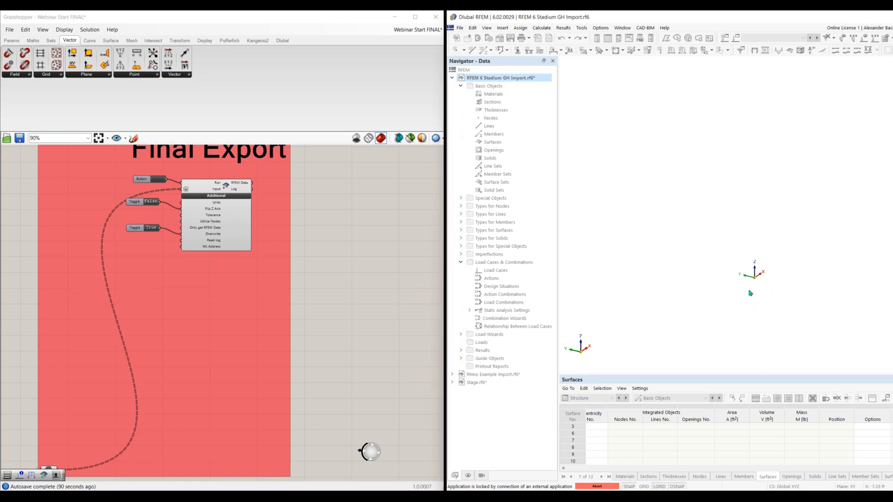
middle_click_drag(767, 264, 776, 200)
middle_click_drag(757, 223, 726, 253)
left_click(162, 179)
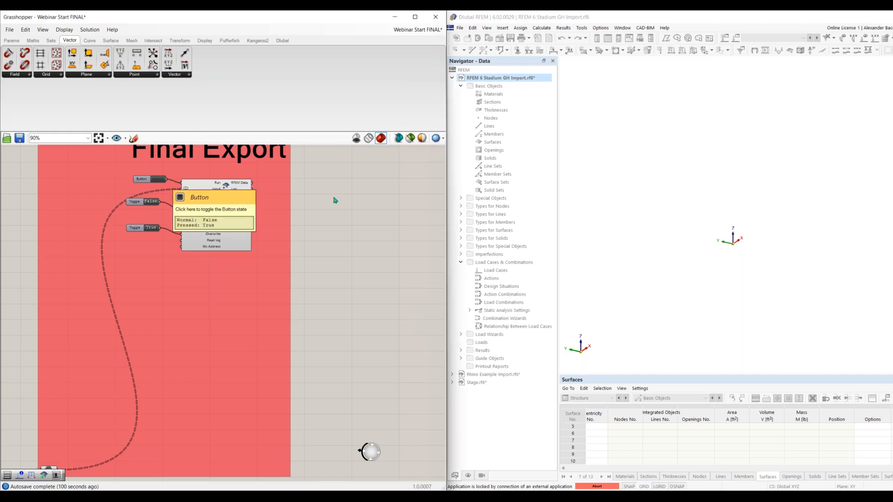
scroll(720, 243, "down", 1)
scroll(737, 247, "up", 2)
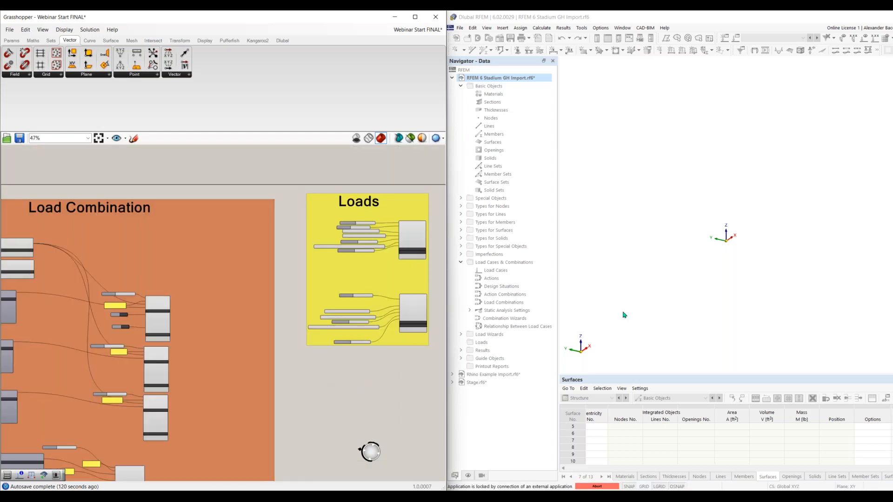
left_click(730, 271)
scroll(744, 256, "down", 1)
scroll(744, 256, "up", 1)
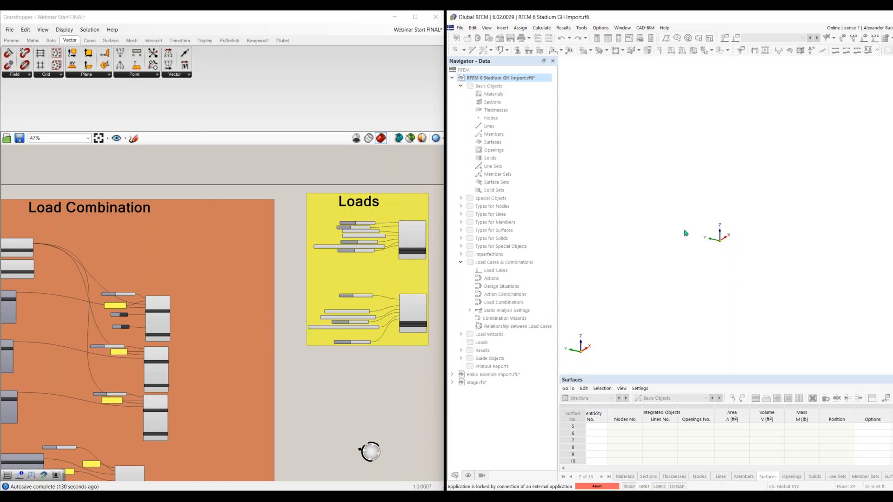
scroll(725, 236, "up", 1)
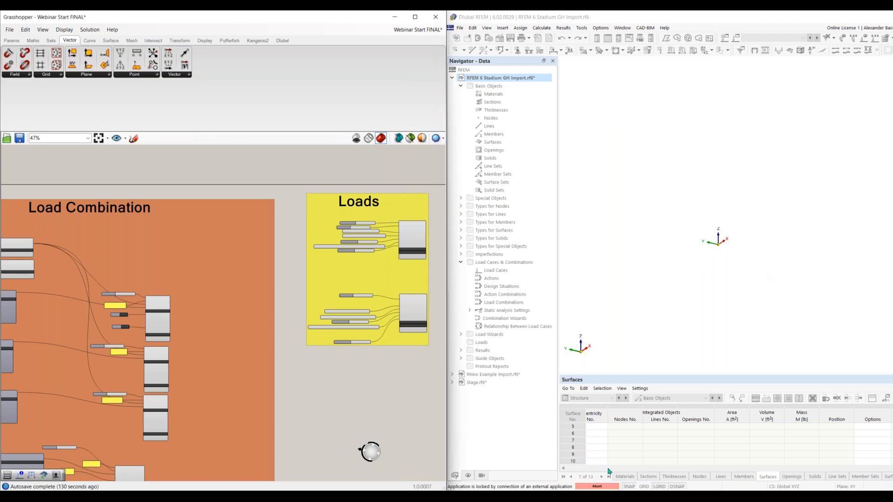
Abort the external application's connection in RFEM 6 and run the RFEM Export component in the Final Export group again.
left_click(597, 486)
left_click(745, 294)
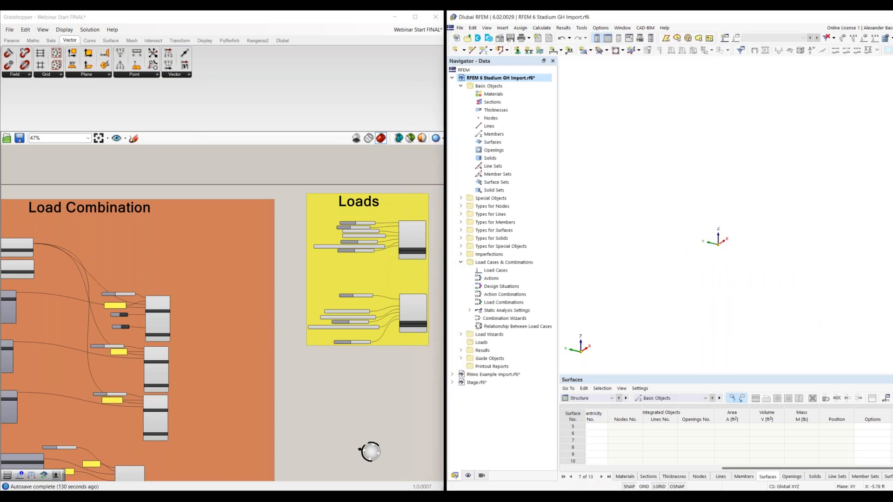
right_click_drag(385, 376, 262, 394)
scroll(397, 230, "up", 5)
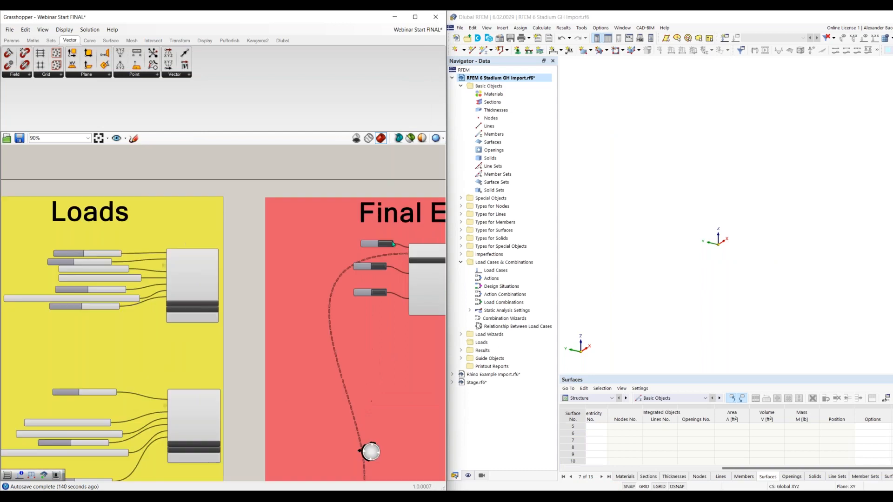
left_click(382, 249)
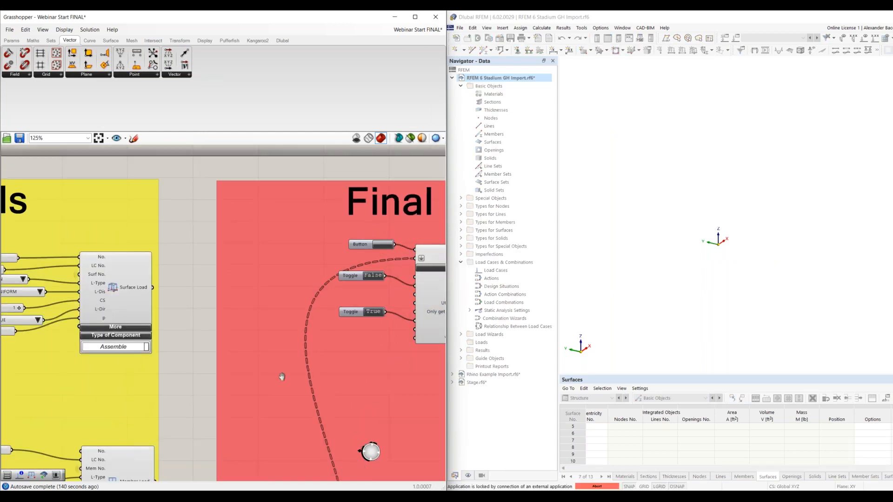
Trace the wires collected for RFEM Export back through the Load Combination, model data and GH-Geometry groups.
right_click_drag(282, 376, 144, 385)
scroll(302, 369, "down", 3)
right_click_drag(303, 369, 396, 226)
right_click_drag(289, 314, 338, 242)
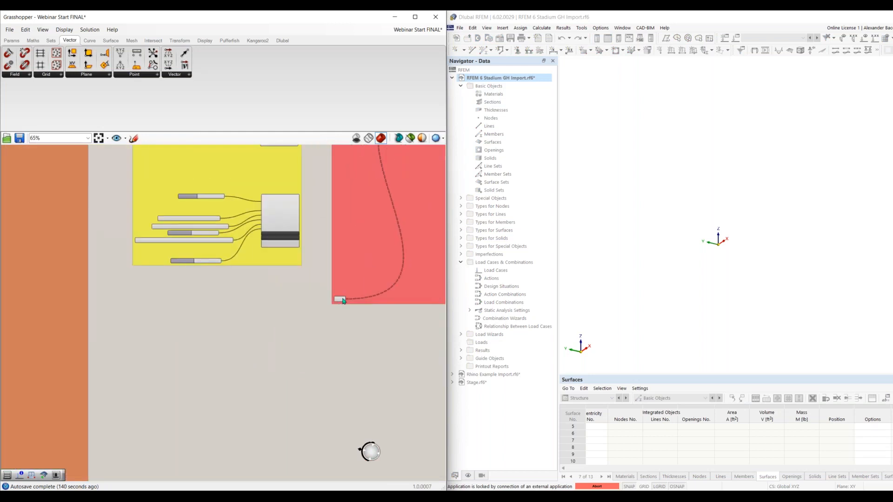
left_click(340, 299)
right_click_drag(292, 323, 402, 307)
scroll(124, 294, "down", 3)
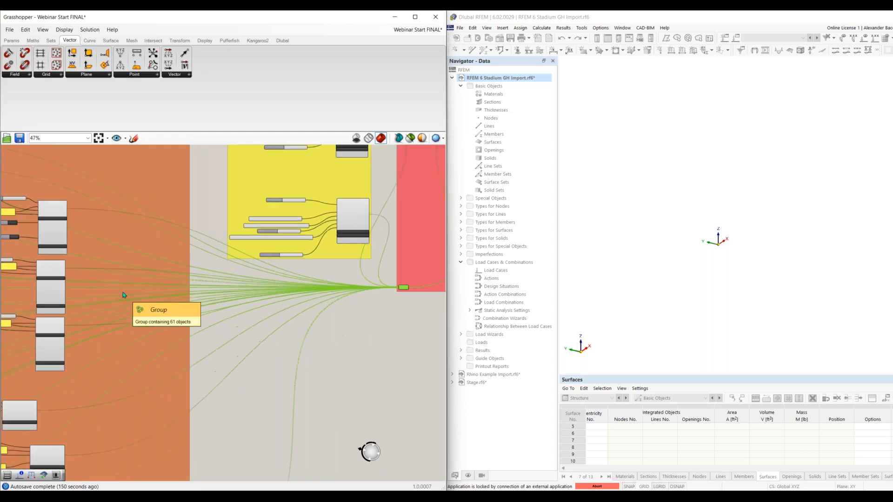
right_click_drag(356, 267, 464, 185)
right_click_drag(315, 297, 408, 217)
right_click_drag(198, 348, 385, 415)
right_click_drag(270, 330, 356, 380)
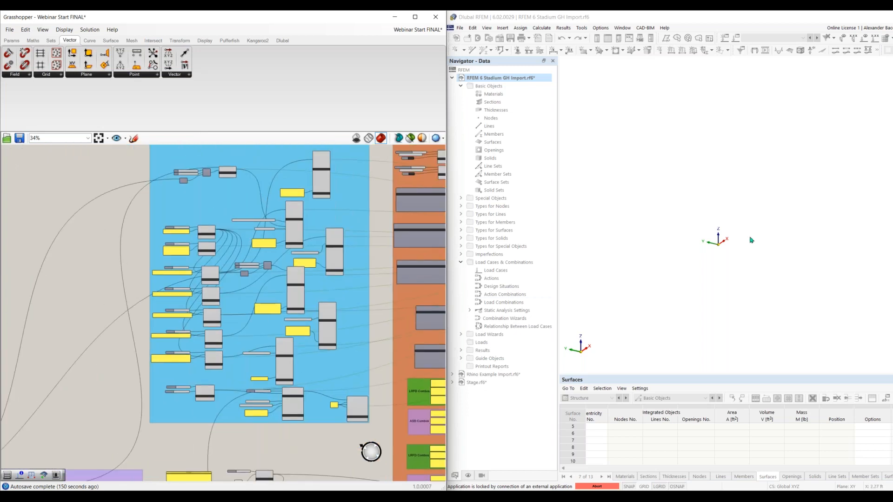
right_click_drag(132, 312, 198, 184)
right_click_drag(144, 361, 198, 266)
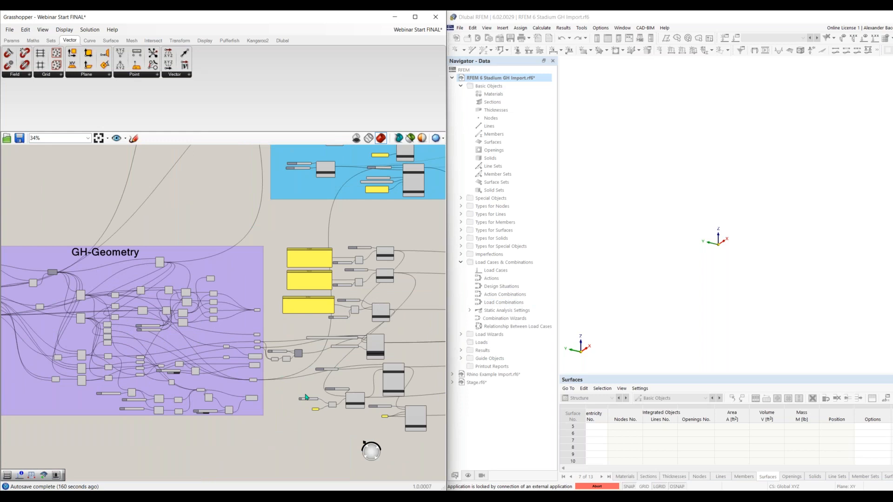
right_click_drag(269, 372, 215, 378)
right_click_drag(319, 371, 231, 427)
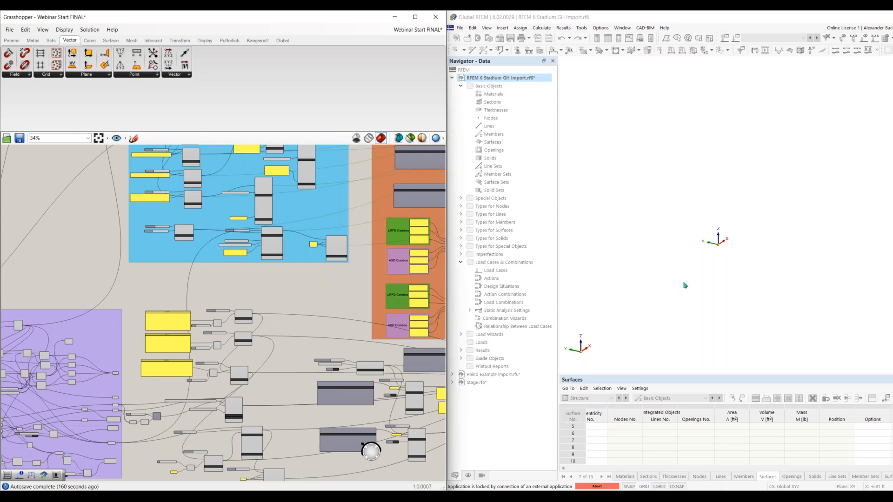
Switch to RFEM 6 and abort the running connection of the external application.
left_click(641, 216)
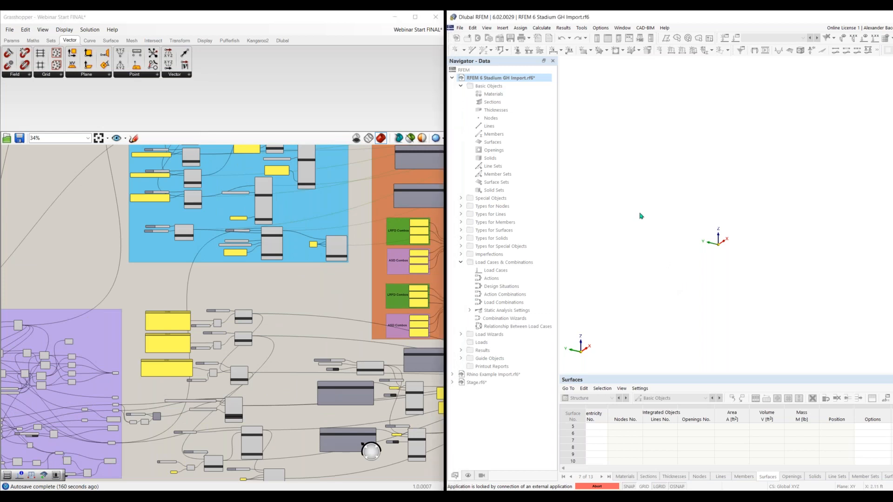
left_click(597, 486)
left_click(744, 293)
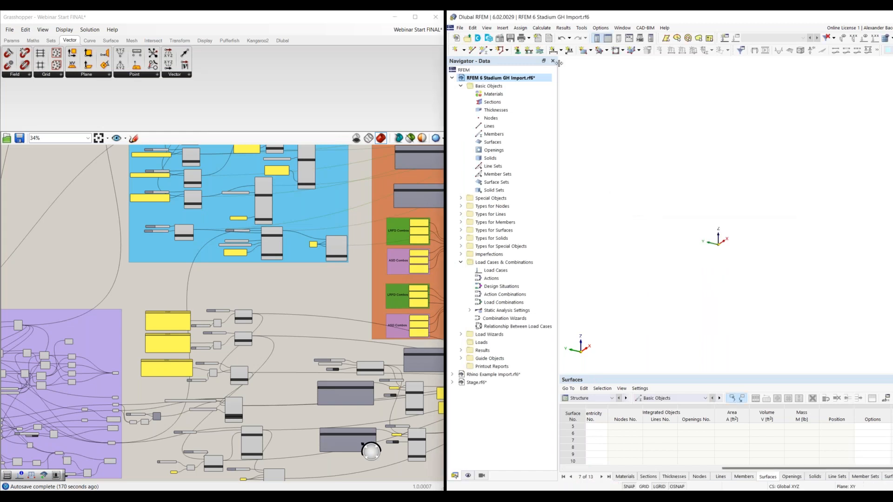
Use undo and redo in RFEM 6 to restore the imported stadium data.
left_click(561, 39)
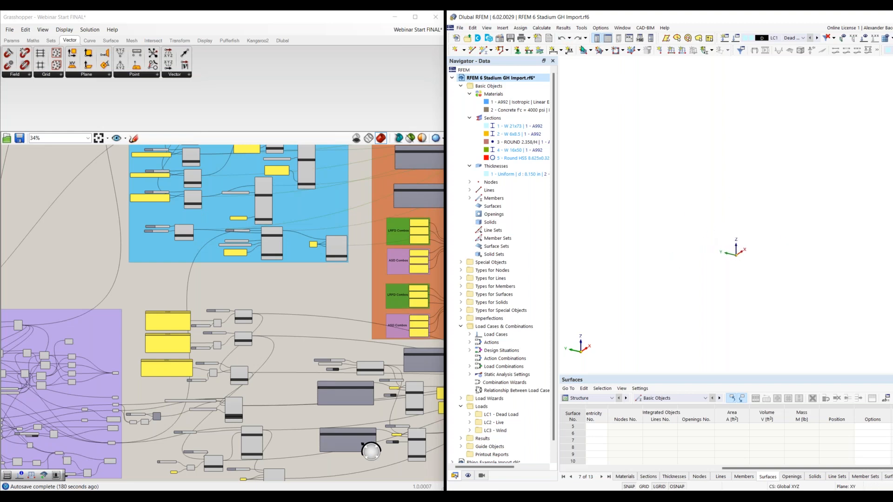
left_click(562, 39)
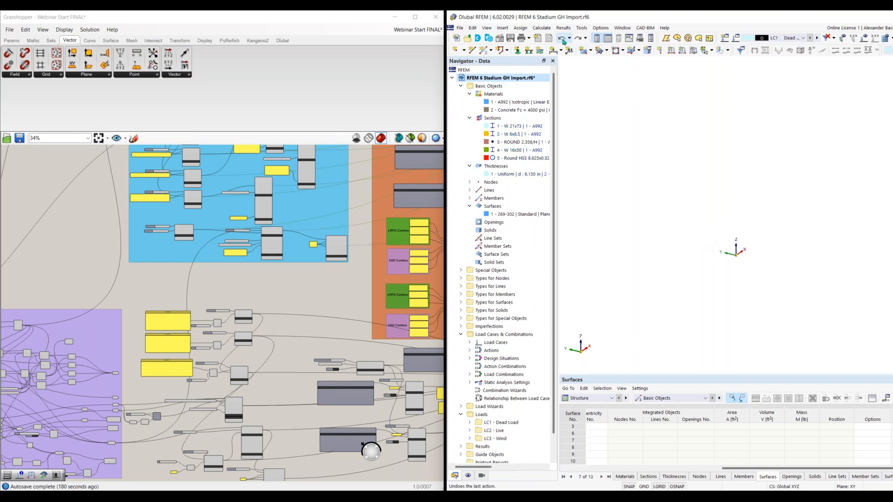
left_click(563, 41)
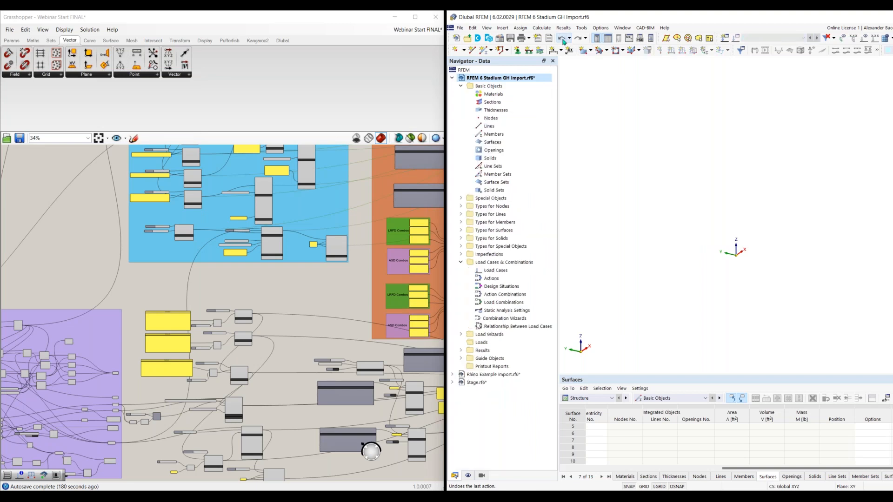
left_click(576, 40)
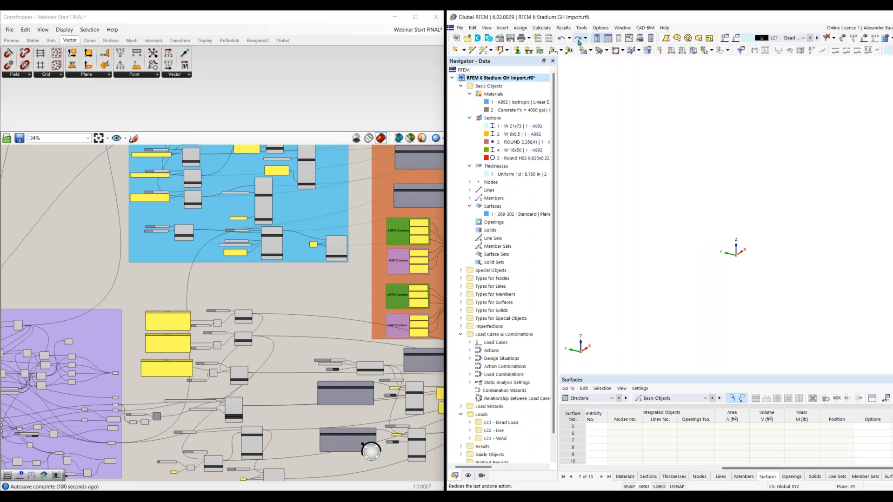
Examine the imported stadium frame and its base plate from different angles in the RFEM 6 model view.
scroll(662, 289, "down", 5)
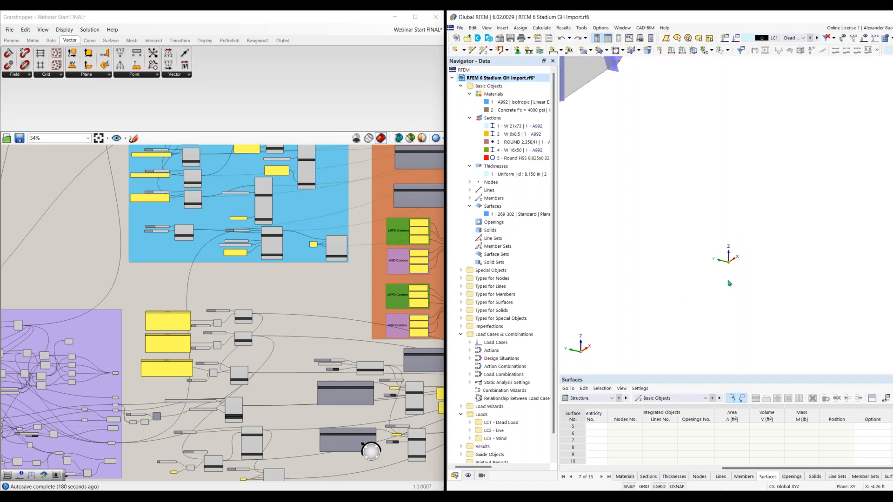
middle_click_drag(703, 274, 731, 336)
right_click_drag(731, 305, 701, 303)
left_click(674, 221)
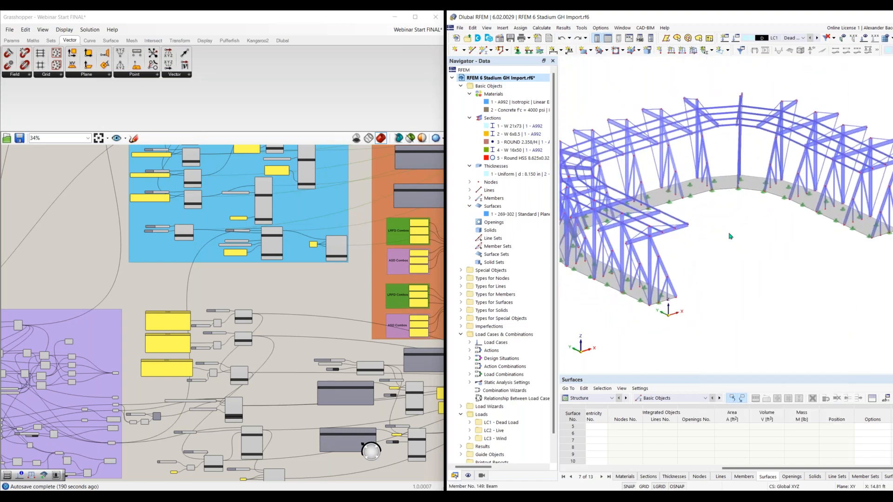
scroll(762, 233, "down", 3)
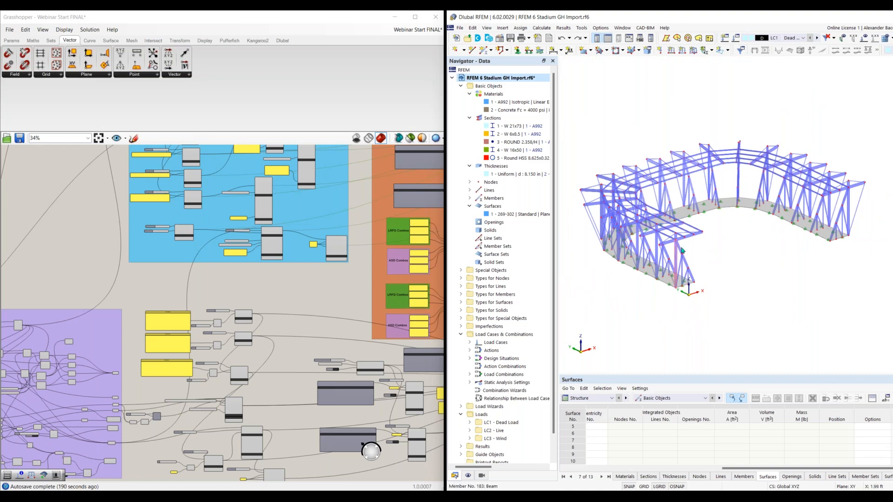
scroll(701, 232, "up", 2)
scroll(701, 233, "down", 1)
middle_click_drag(701, 232, 747, 236)
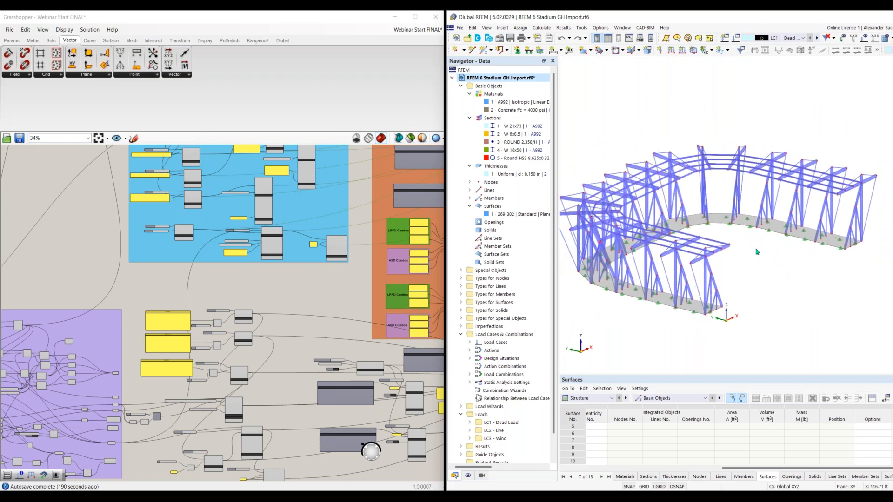
Review the imported load cases and combinations, and highlight the members that use material A992 in the model.
left_click(791, 38)
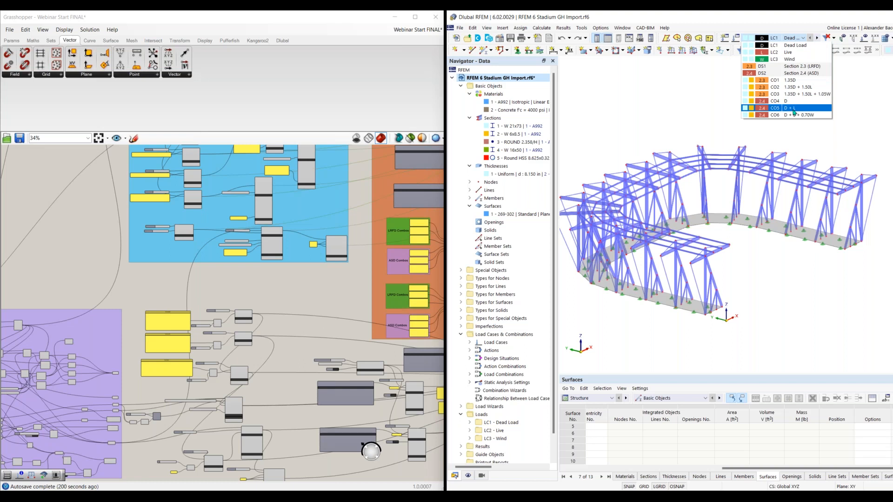
left_click(509, 101)
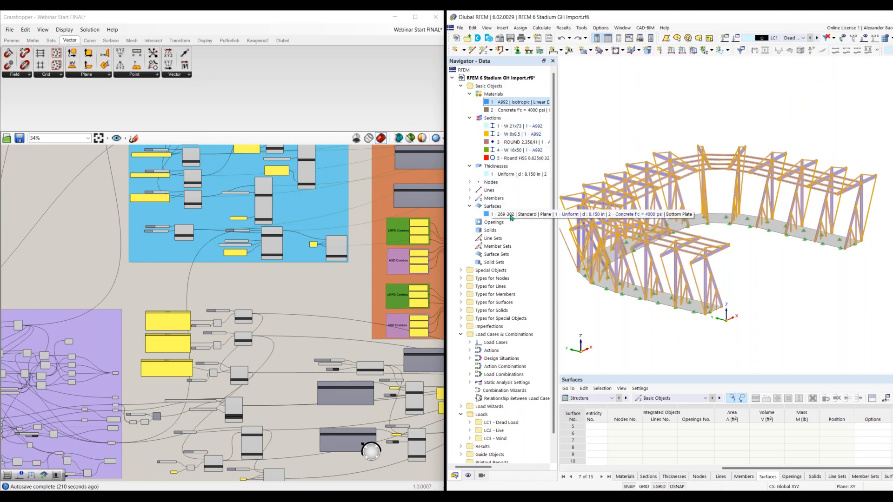
left_click(741, 265)
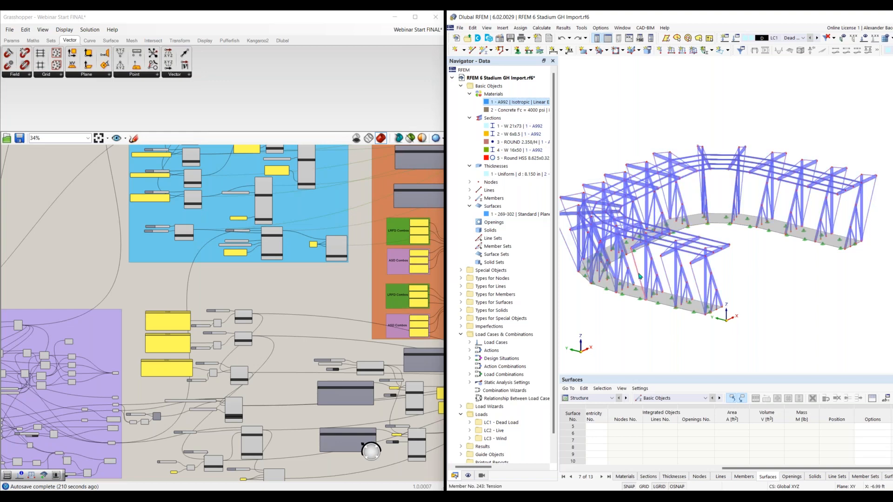
scroll(638, 274, "up", 1)
middle_click_drag(758, 268, 744, 252, "ctrl")
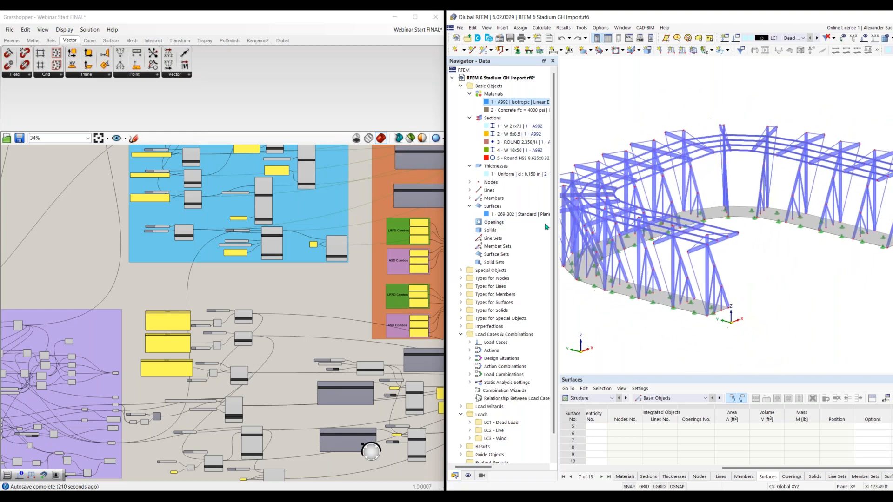
scroll(256, 290, "down", 2)
right_click_drag(319, 290, 241, 354)
scroll(766, 266, "down", 1)
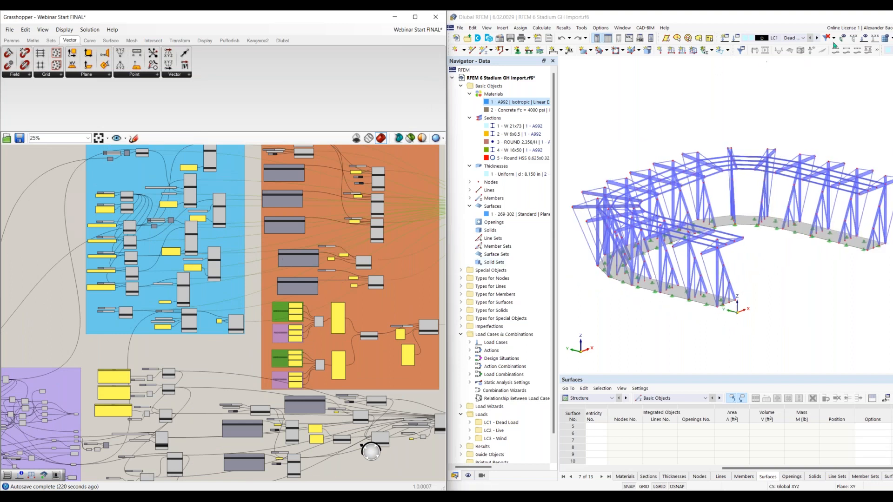
Display the loads on the stadium model and compare load cases LC1 Dead Load, LC2 Live and LC3 Wind, ending on LC2.
left_click(863, 38)
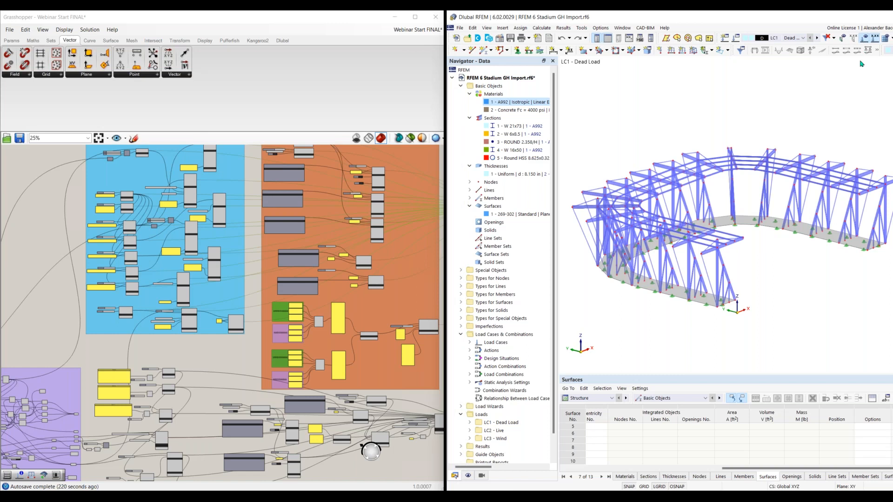
left_click(797, 39)
left_click(797, 40)
left_click(817, 38)
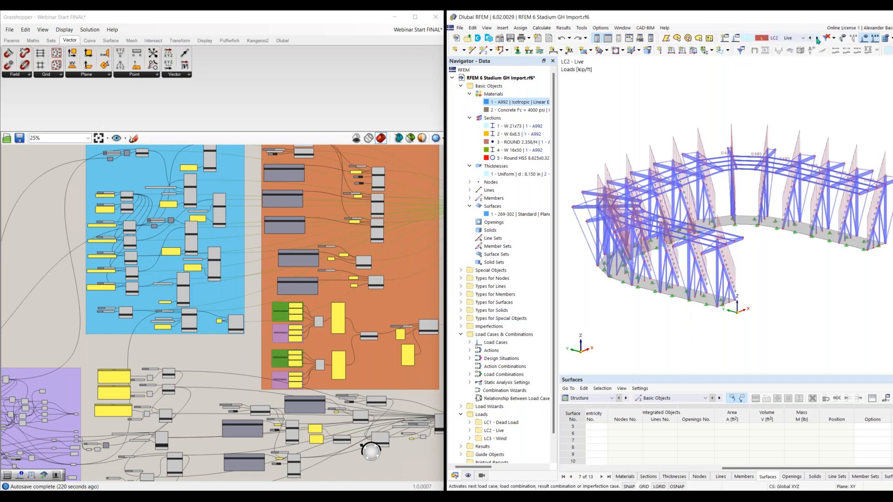
left_click(817, 39)
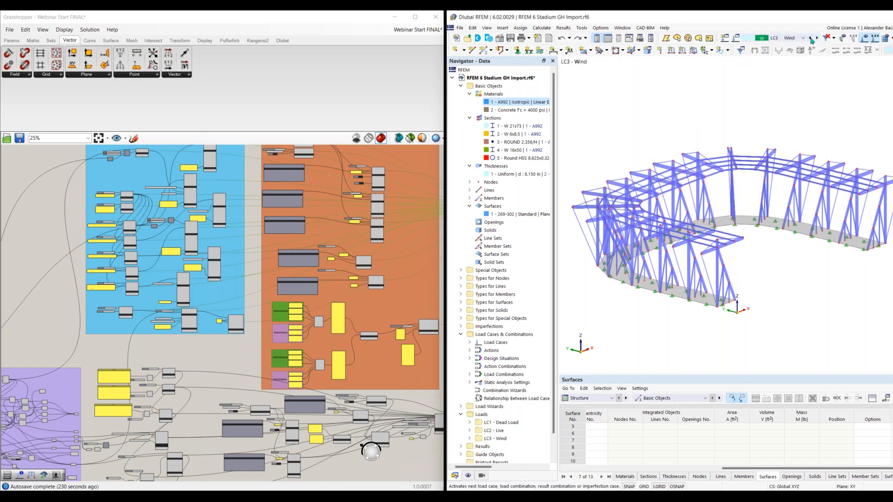
left_click(811, 38)
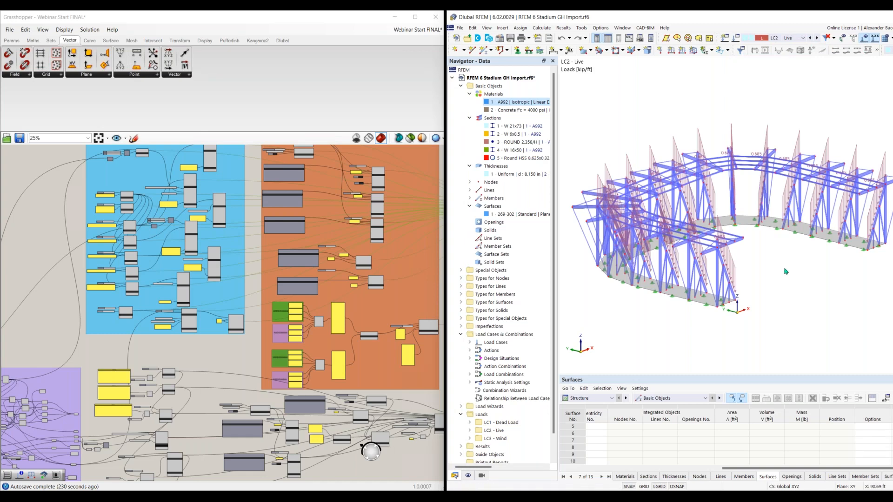
scroll(767, 273, "down", 4)
middle_click_drag(767, 273, 731, 268)
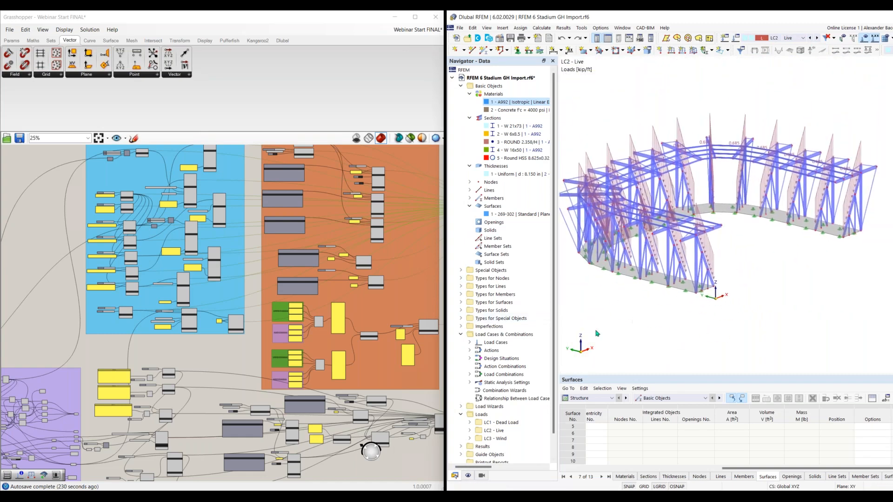
Switch to the running PowerPoint slide show and advance it to the short-term items of the Future Developments slide.
key("super+Tab")
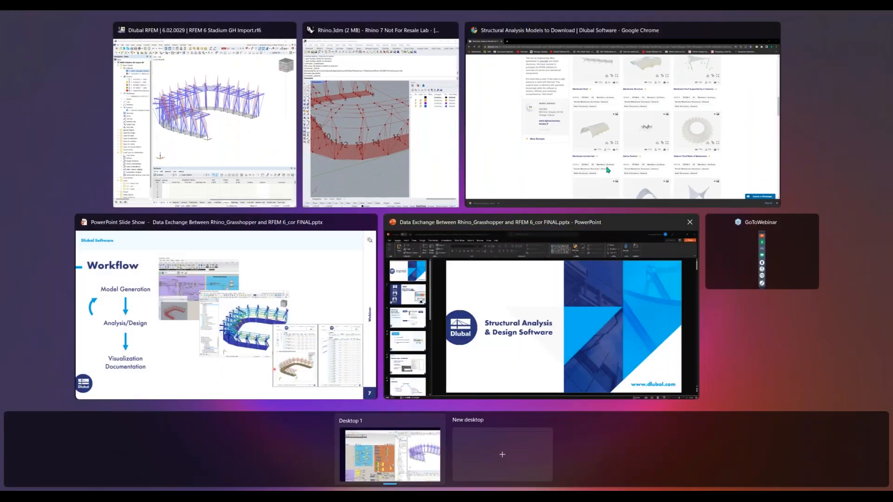
left_click(473, 321)
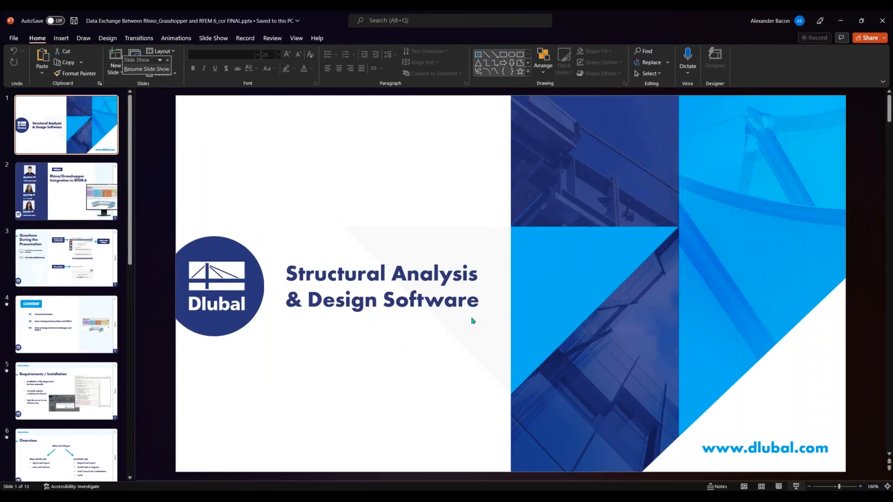
key("super+Tab")
left_click(565, 272)
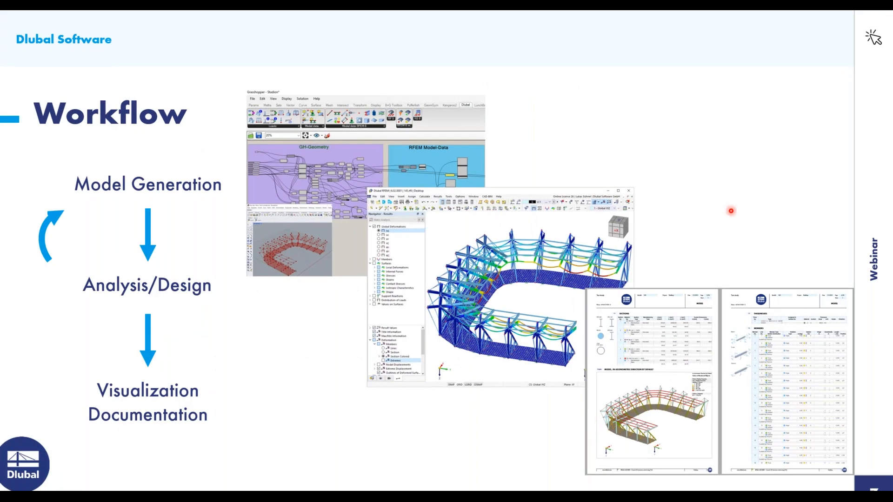
key("Right")
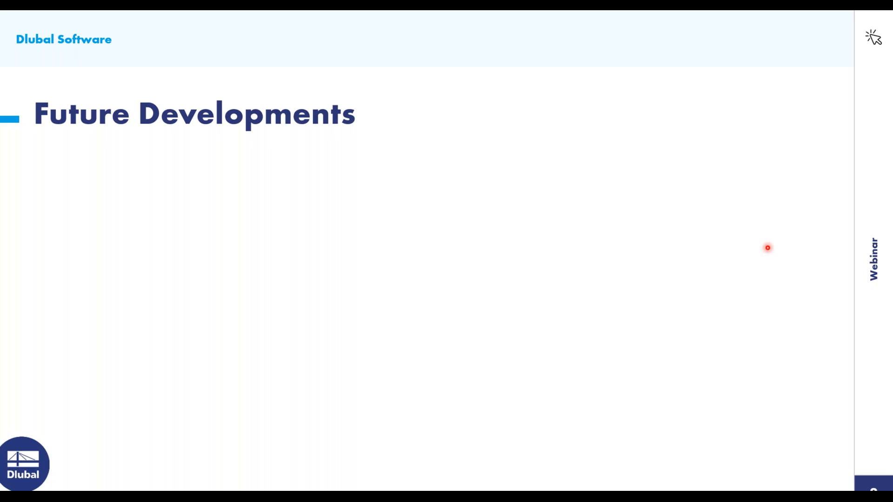
key("Right")
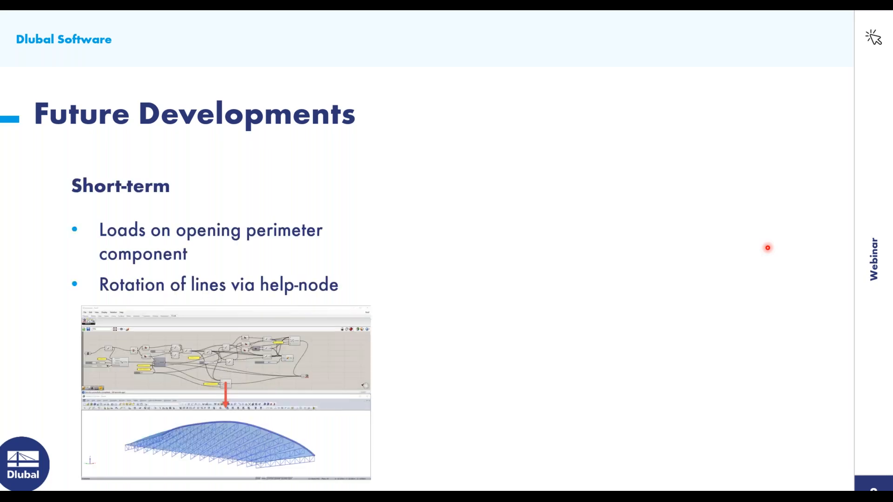